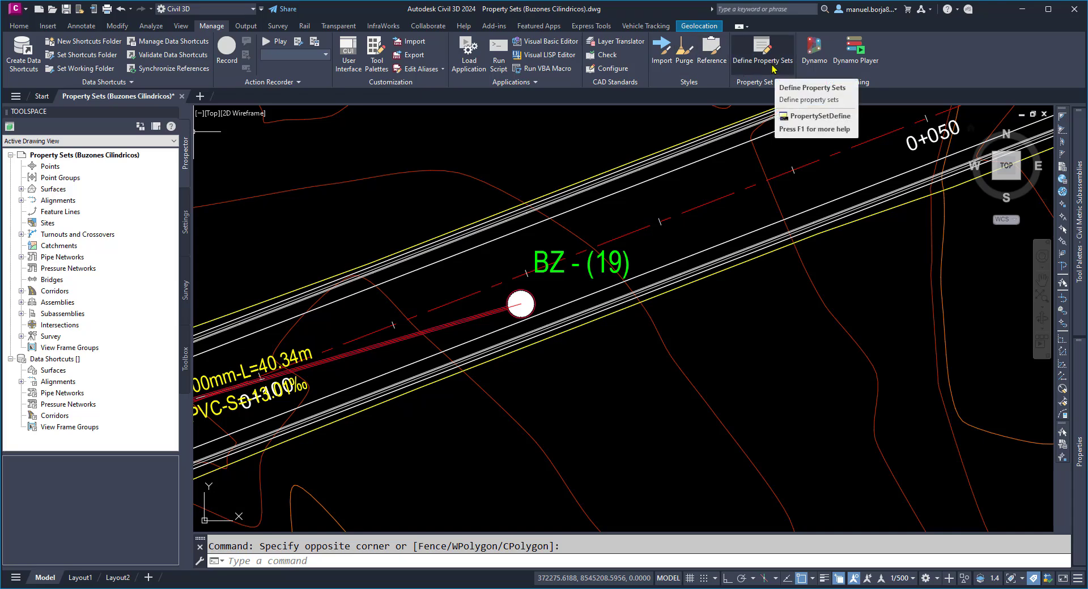
Open the property set definitions and create a new property set definition named DATABUZON
click(773, 67)
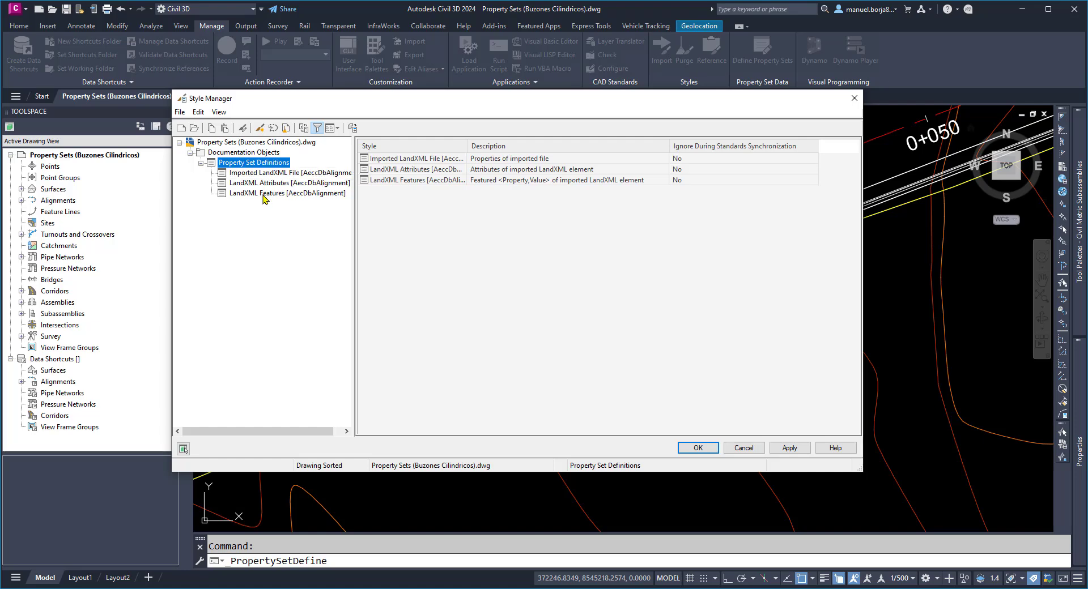
right_click(249, 165)
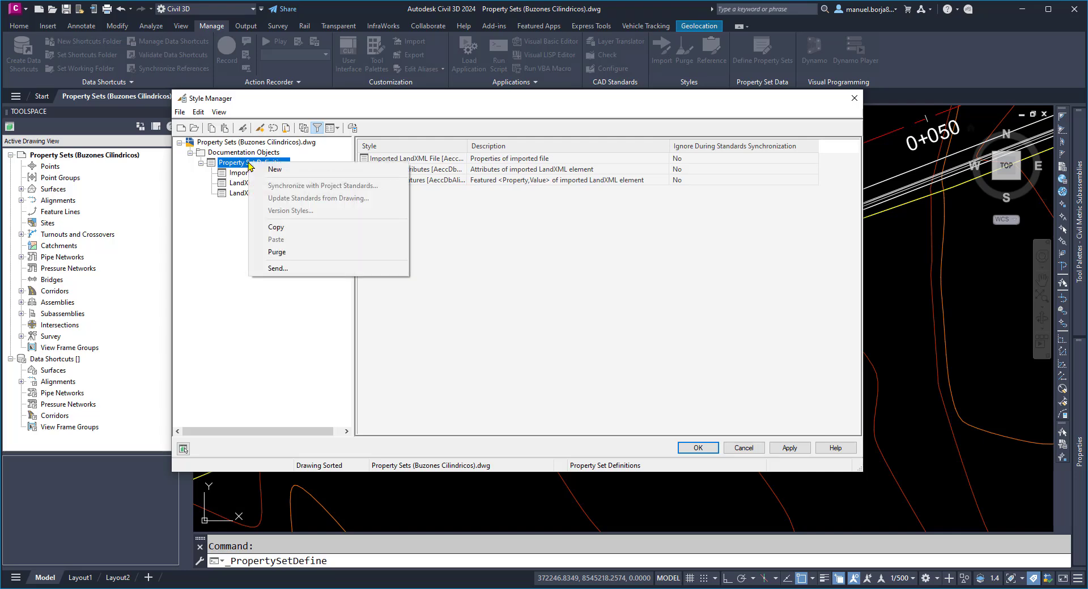
click(277, 169)
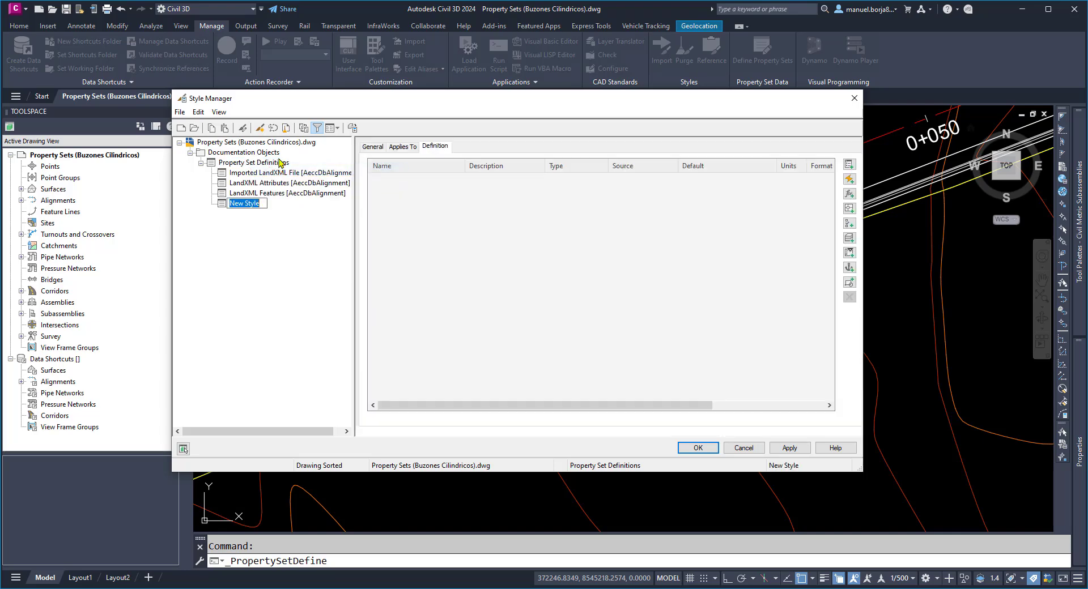
text(DATABUZON)
key(Return)
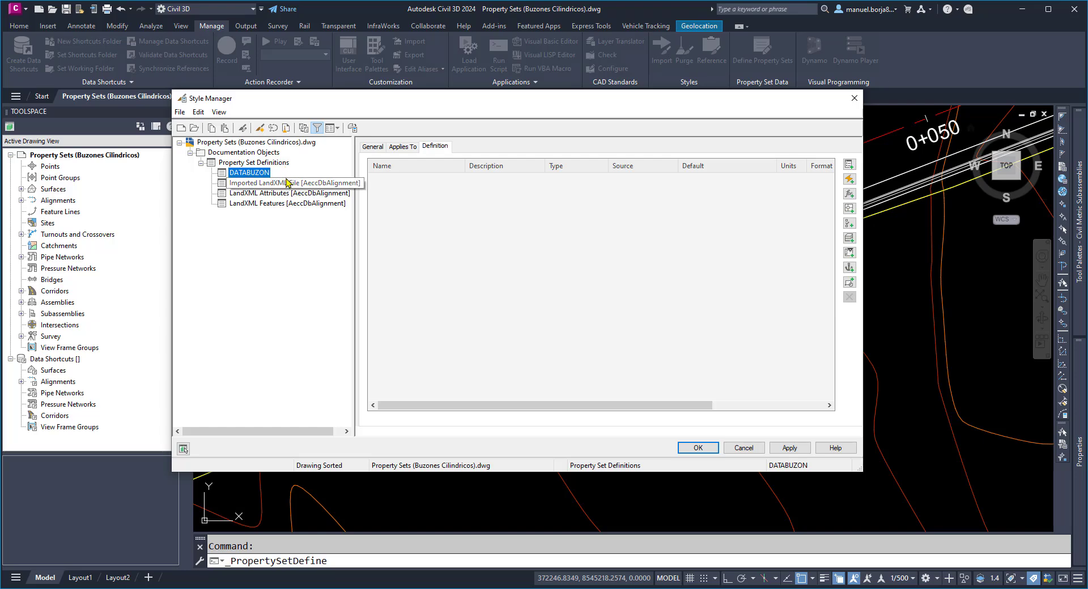
Enter VOLUMEN DE BUZONES as the description of the DATABUZON property set
click(376, 148)
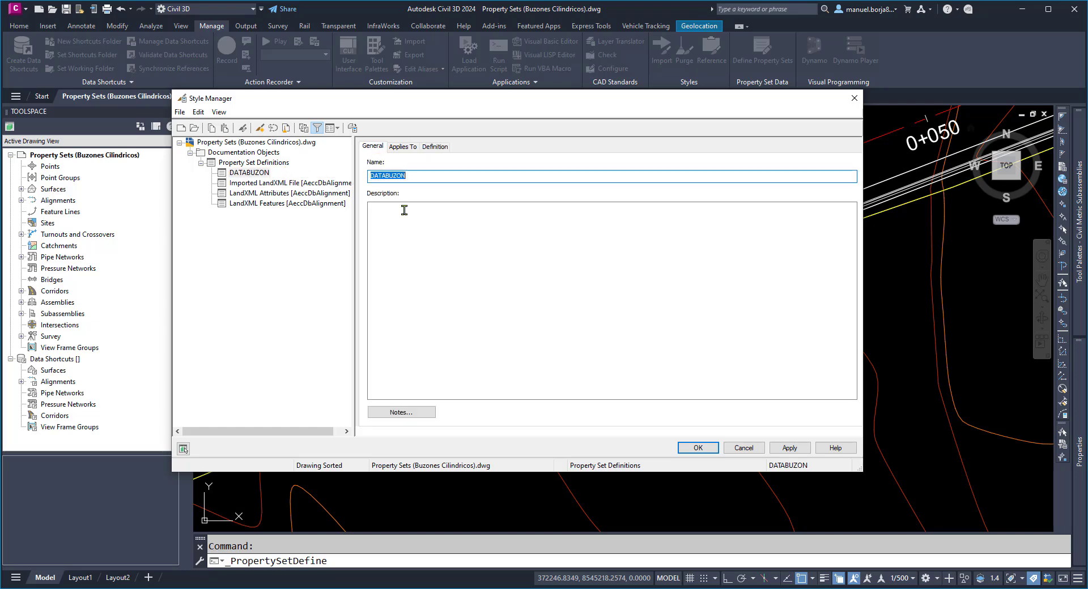
click(407, 218)
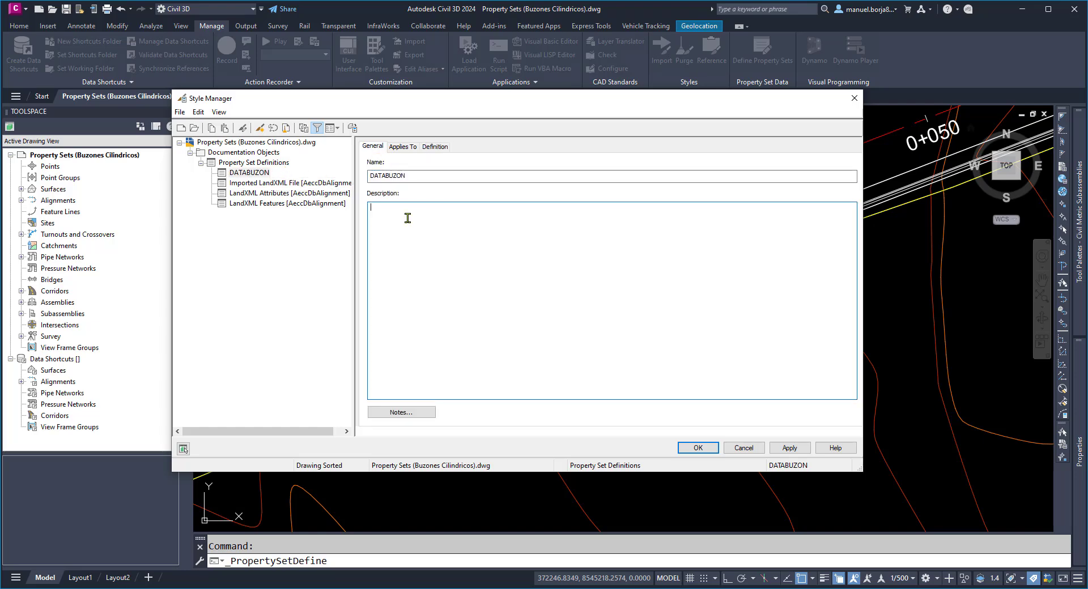
text(VOLUMEN DE BUZONES)
Make the DATABUZON property set apply to Structure objects
click(400, 149)
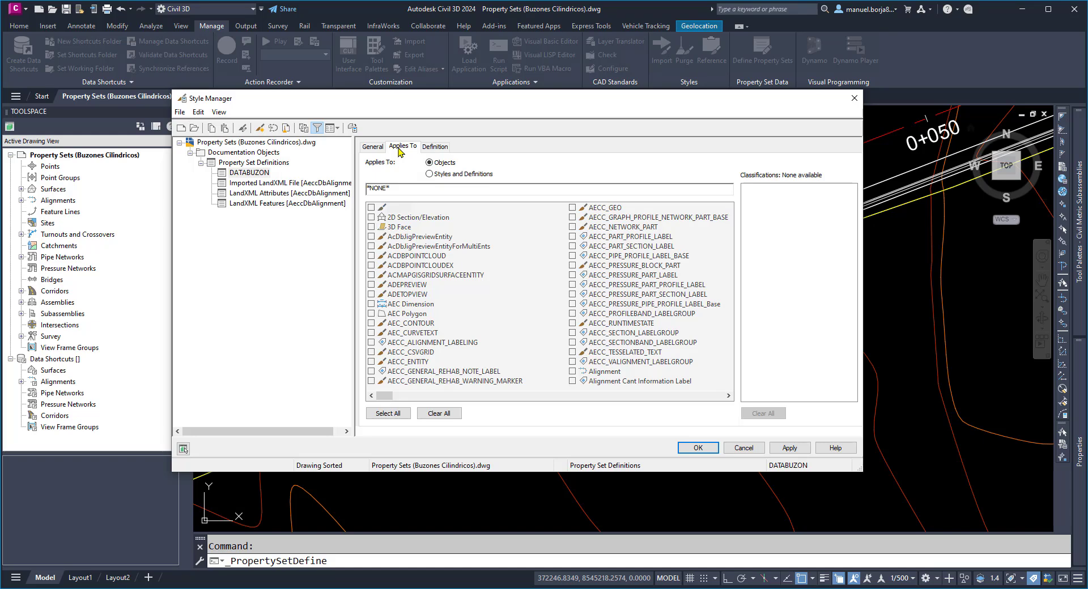
click(421, 258)
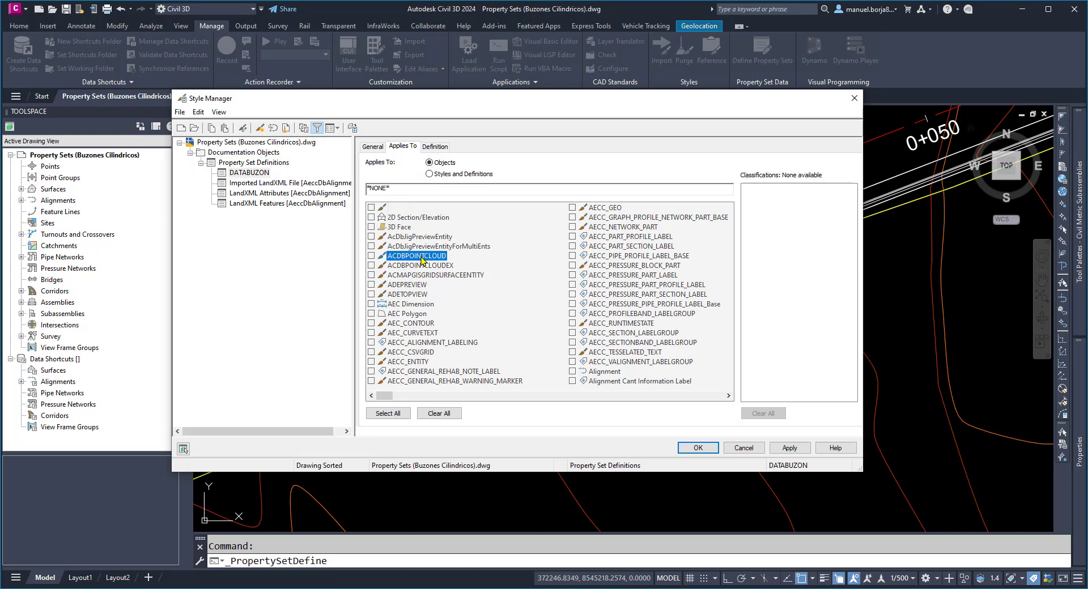
text(st)
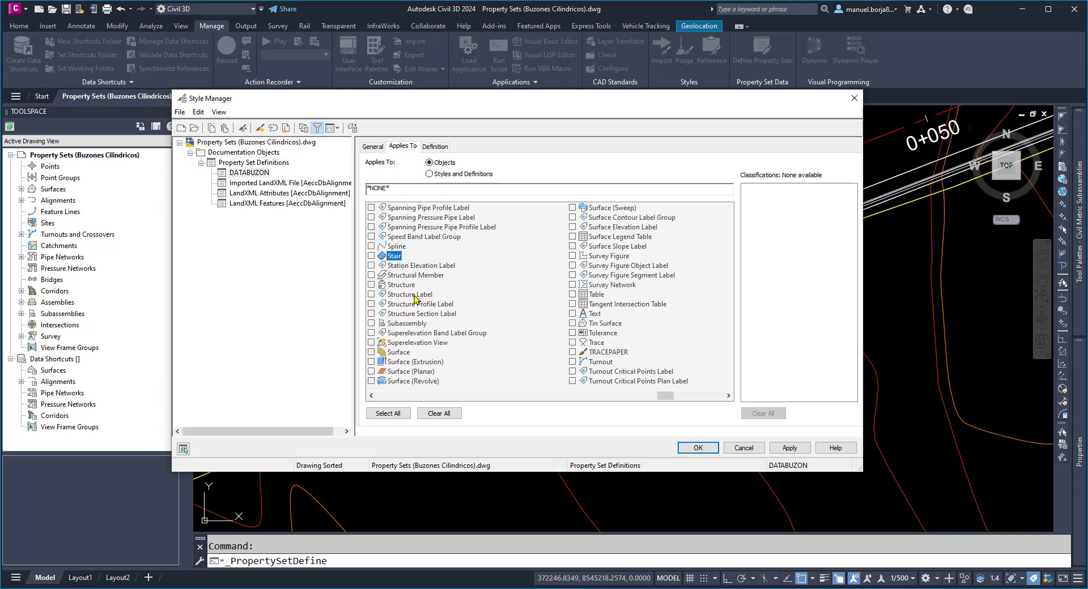
click(372, 285)
Add the structure's Handle as an automatic property in the DATABUZON definition
click(436, 147)
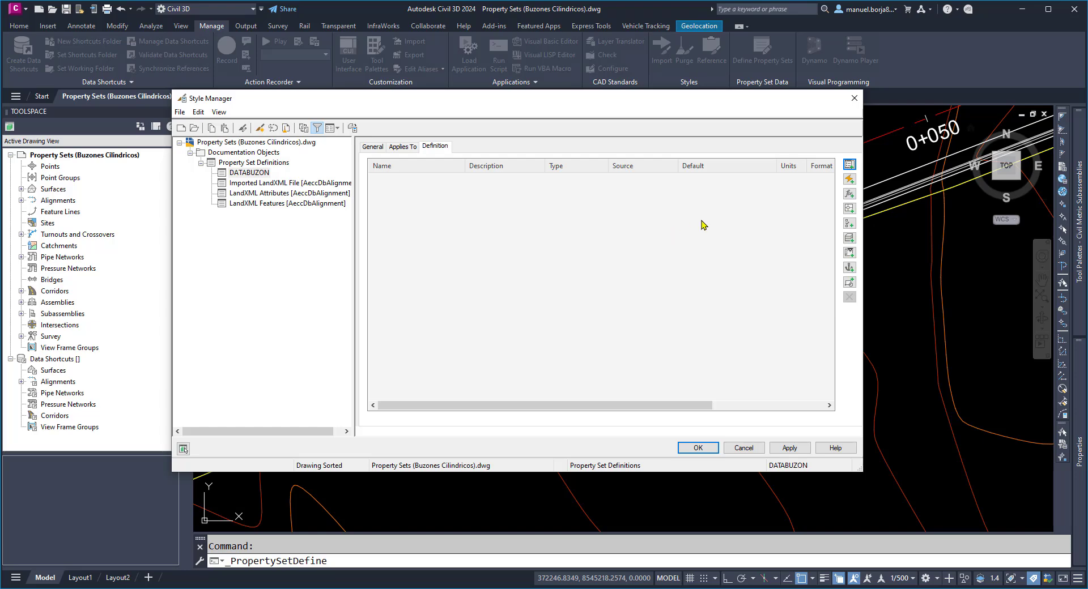
click(850, 180)
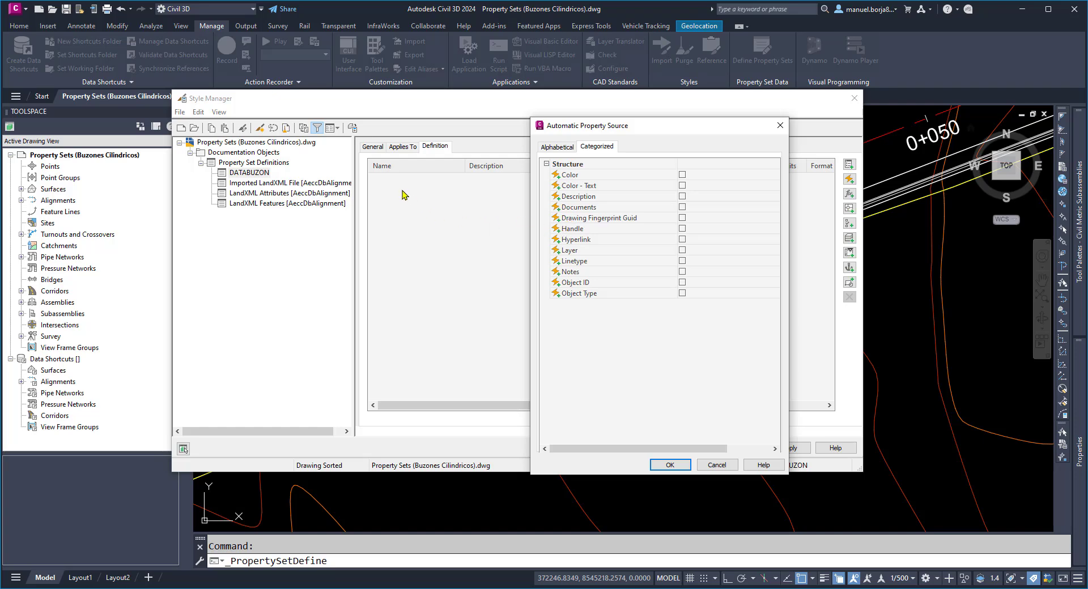
click(591, 229)
click(682, 230)
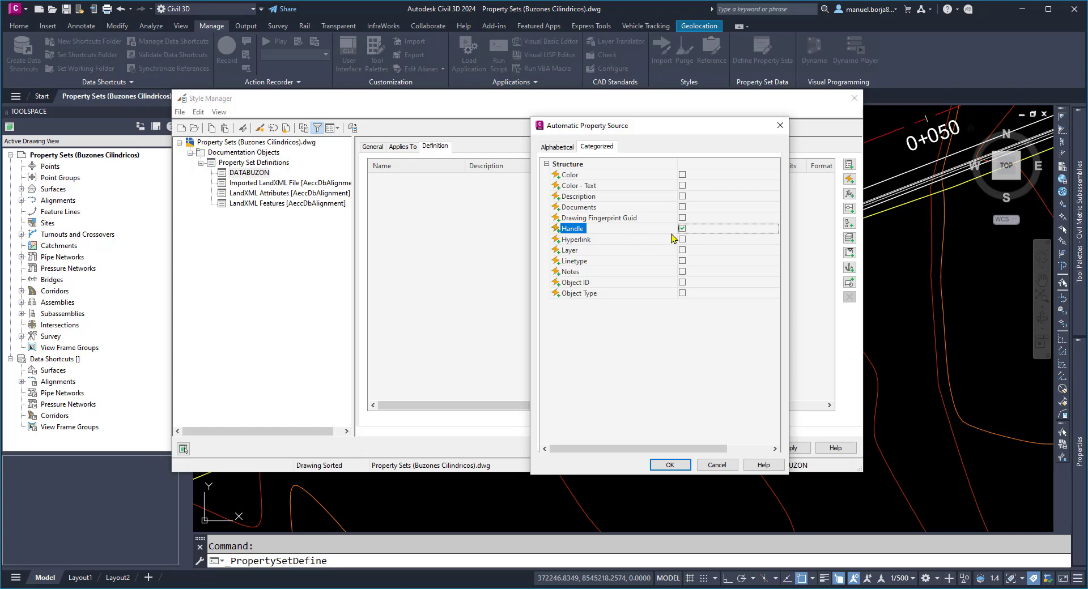
click(678, 467)
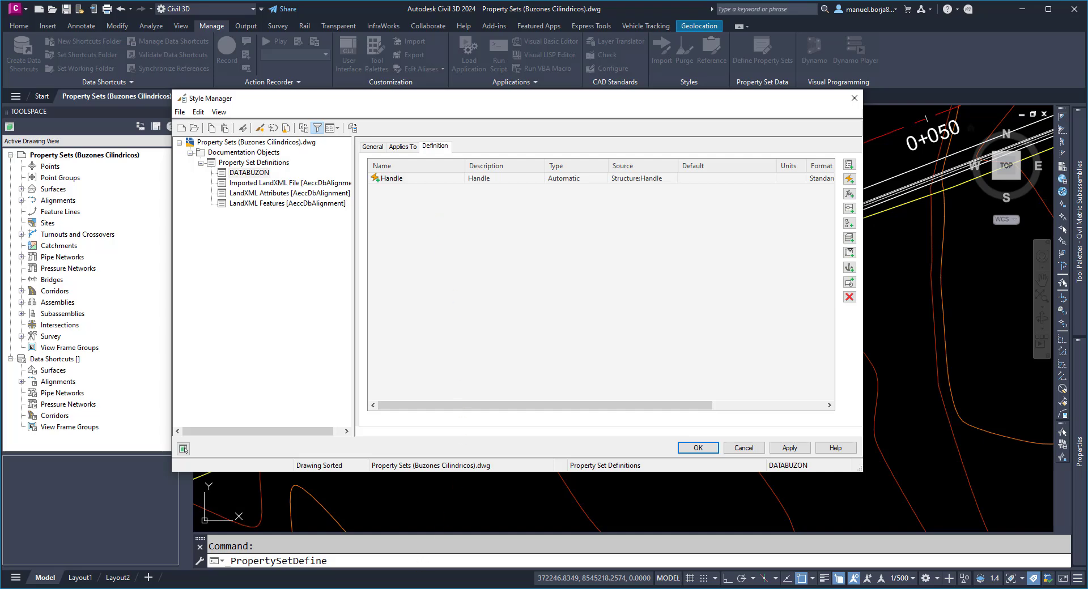
Switch to the browser and bring up the start of the PartContextType Enumeration page in the Autodesk Civil 3D 2024 help
mouse_move(316, 588)
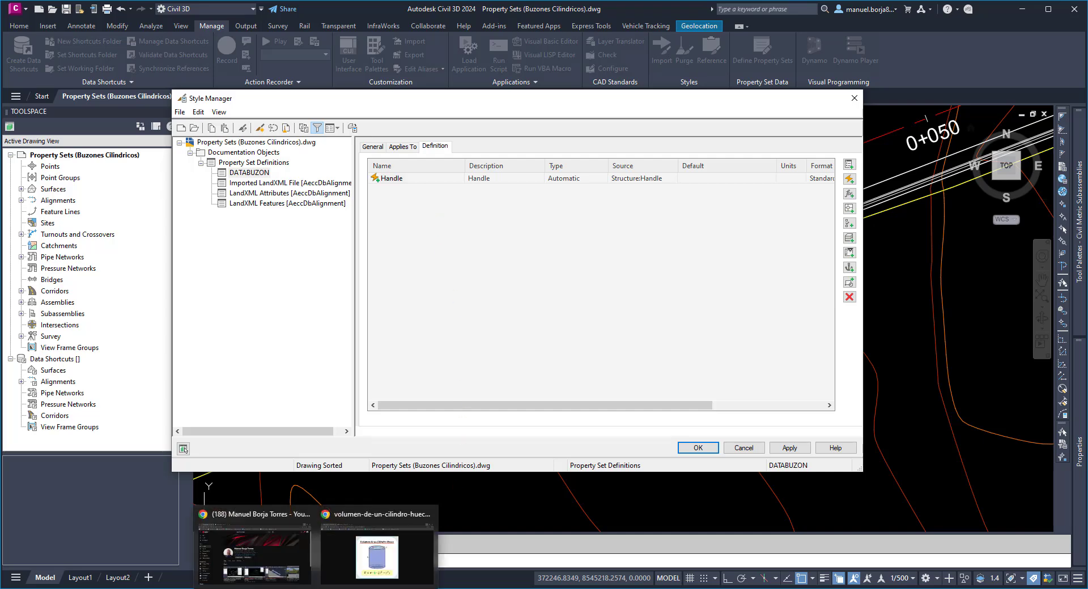
click(352, 570)
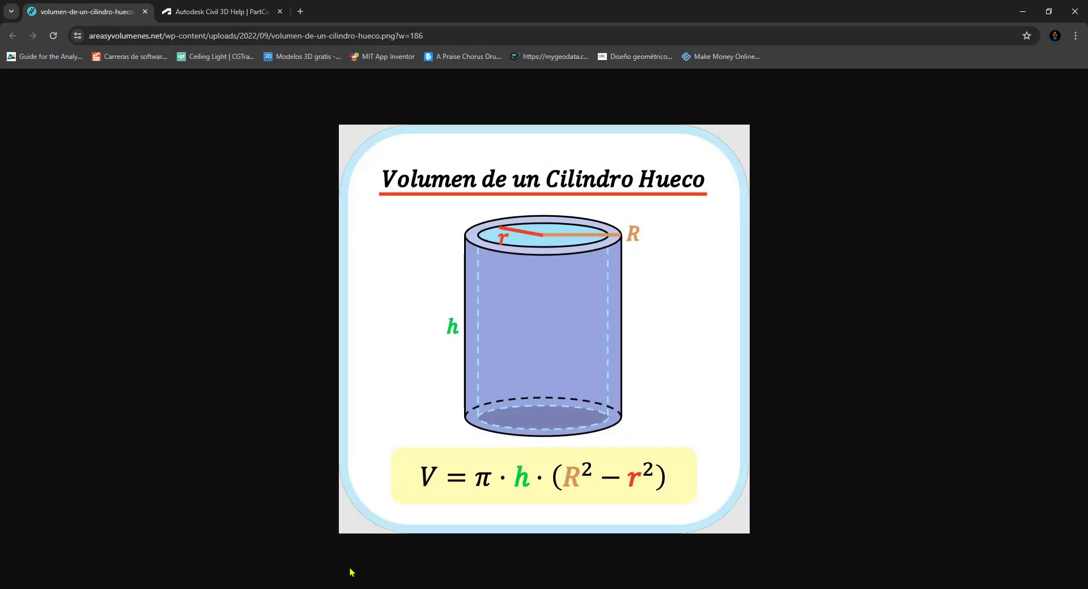
click(233, 8)
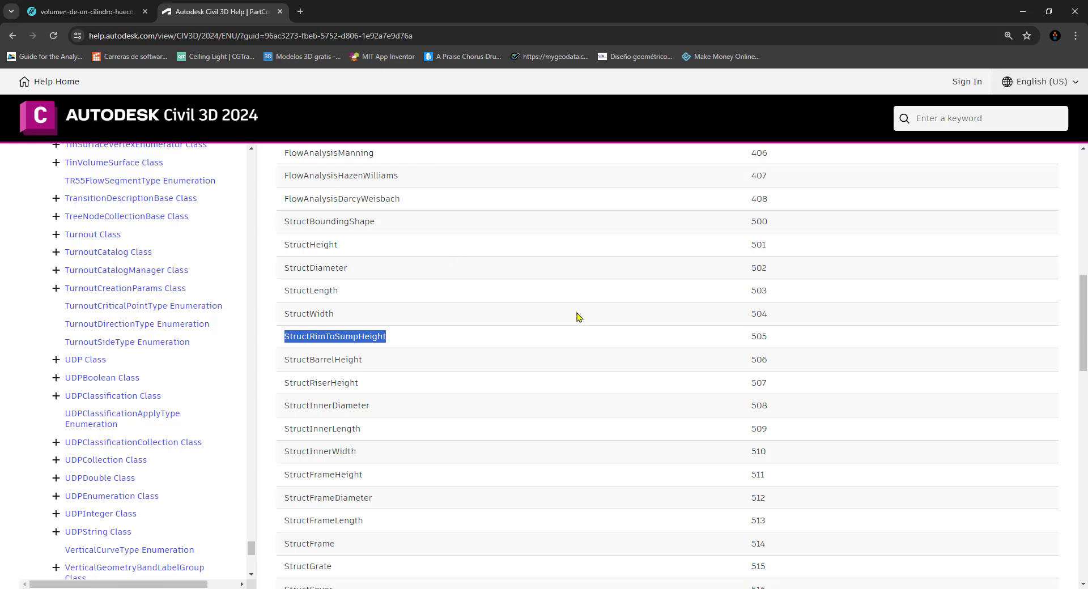
drag(250, 549, 277, 174)
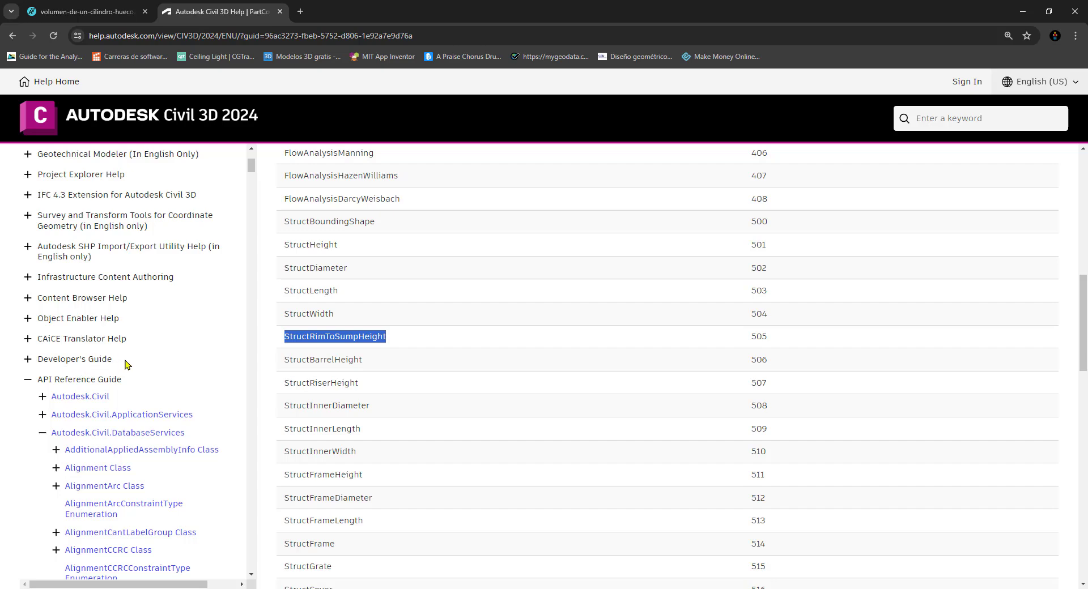
scroll(127, 364, down, 1)
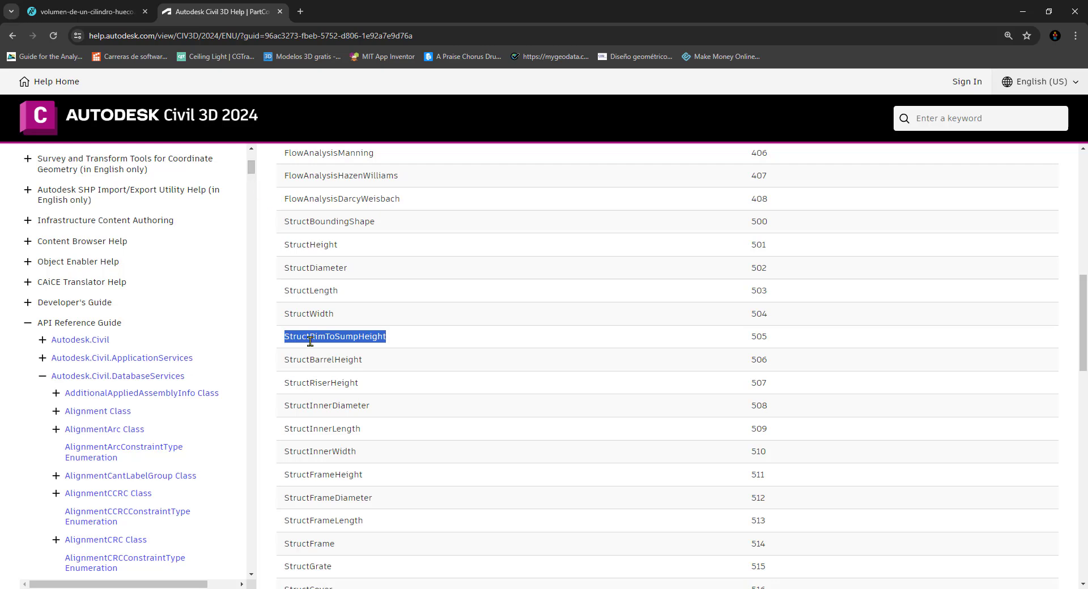
scroll(310, 340, up, 10)
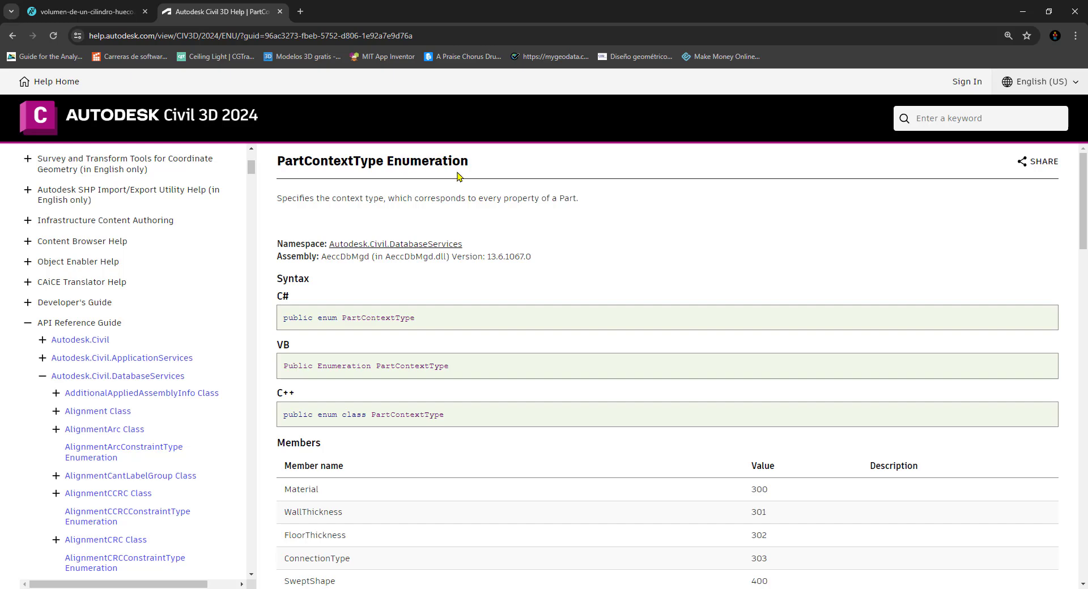
Examine the PartContextType member names and their context values, from the thickness entries through the Struct members, and return to Civil 3D
scroll(647, 441, down, 5)
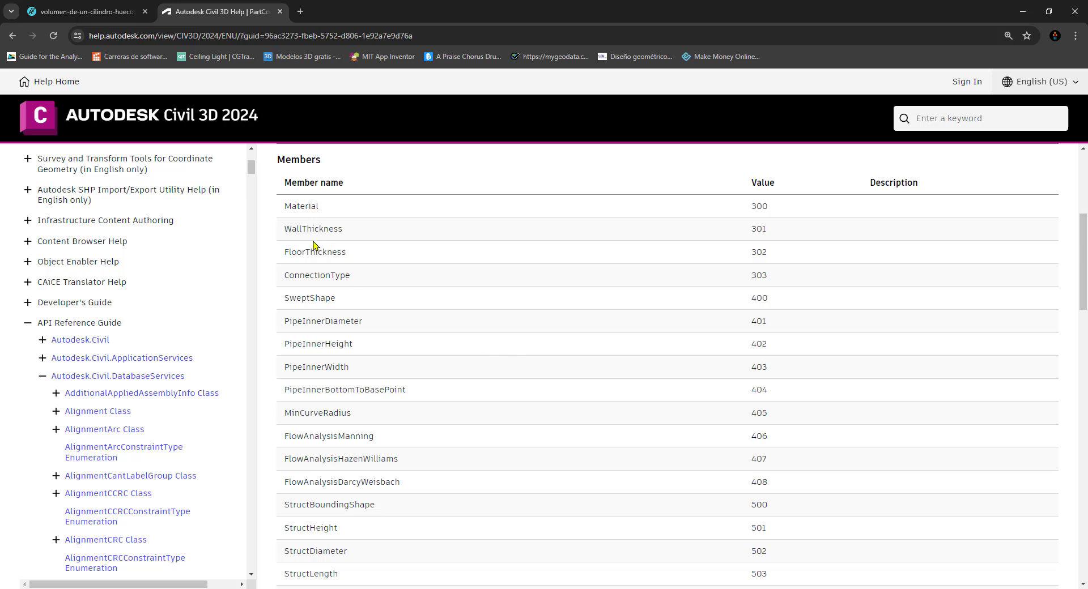
drag(283, 230, 356, 358)
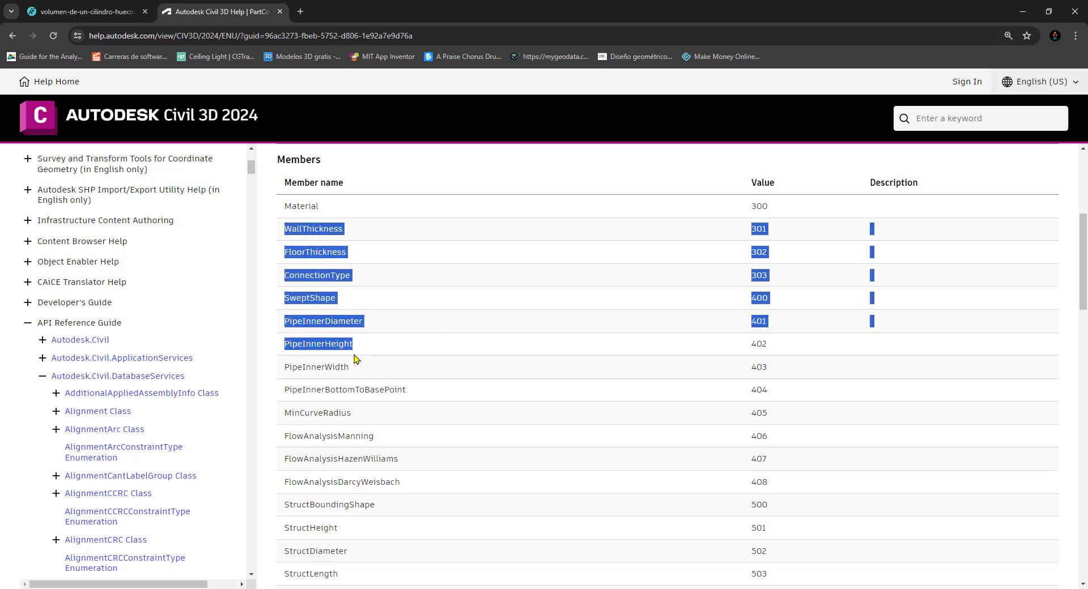
click(356, 358)
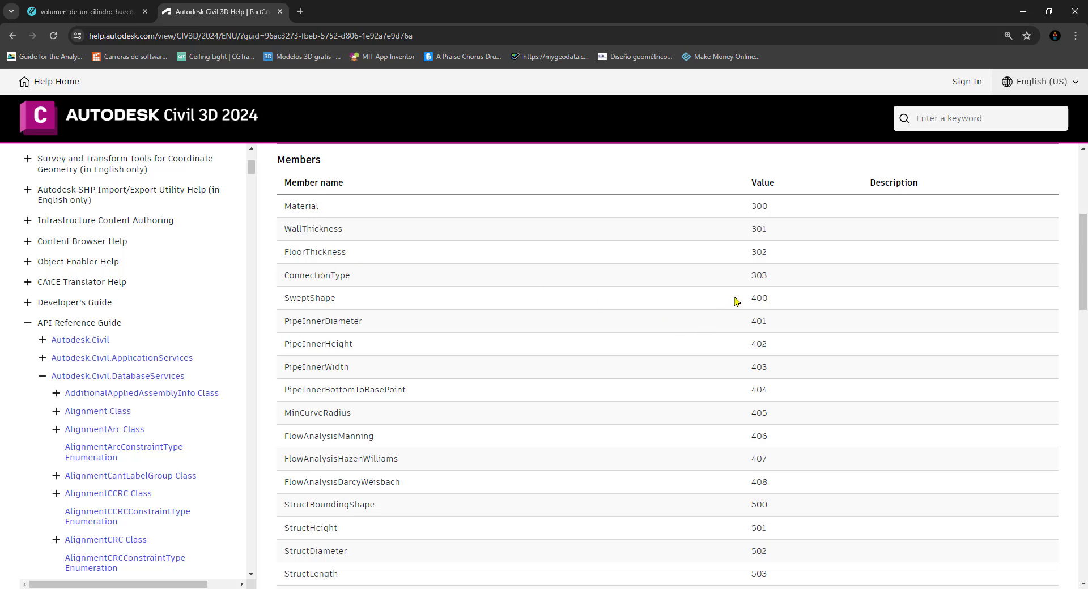
drag(750, 300, 771, 302)
drag(283, 252, 348, 252)
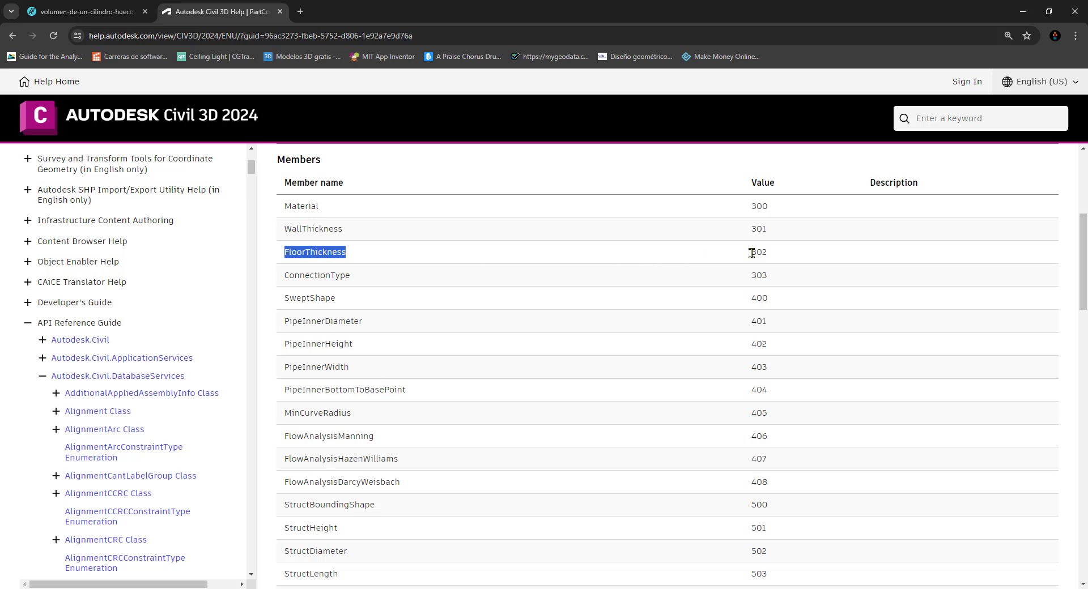
drag(749, 252, 771, 258)
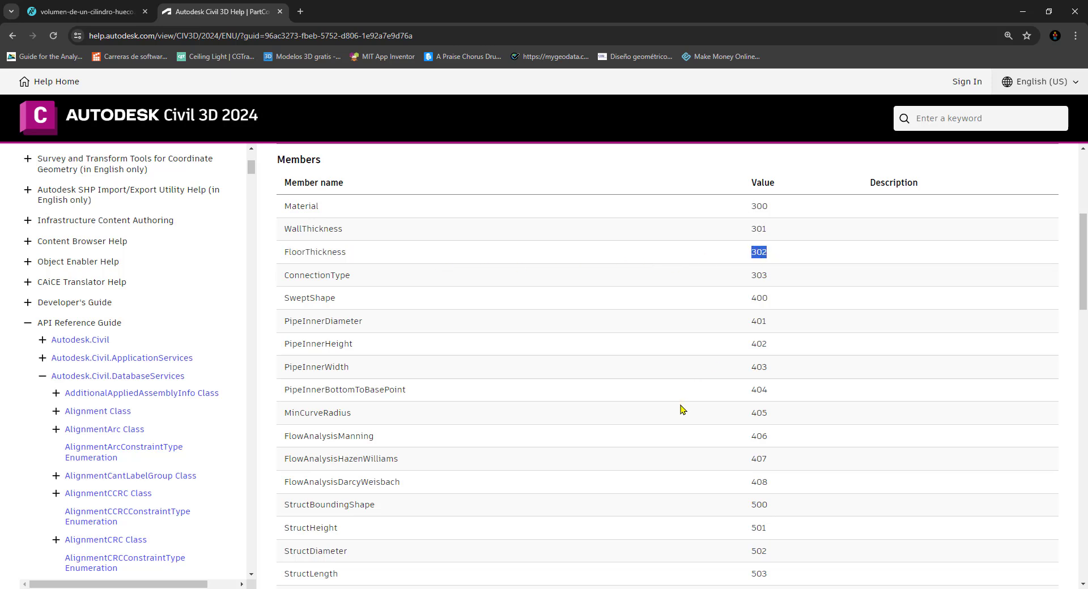
scroll(440, 487, down, 3)
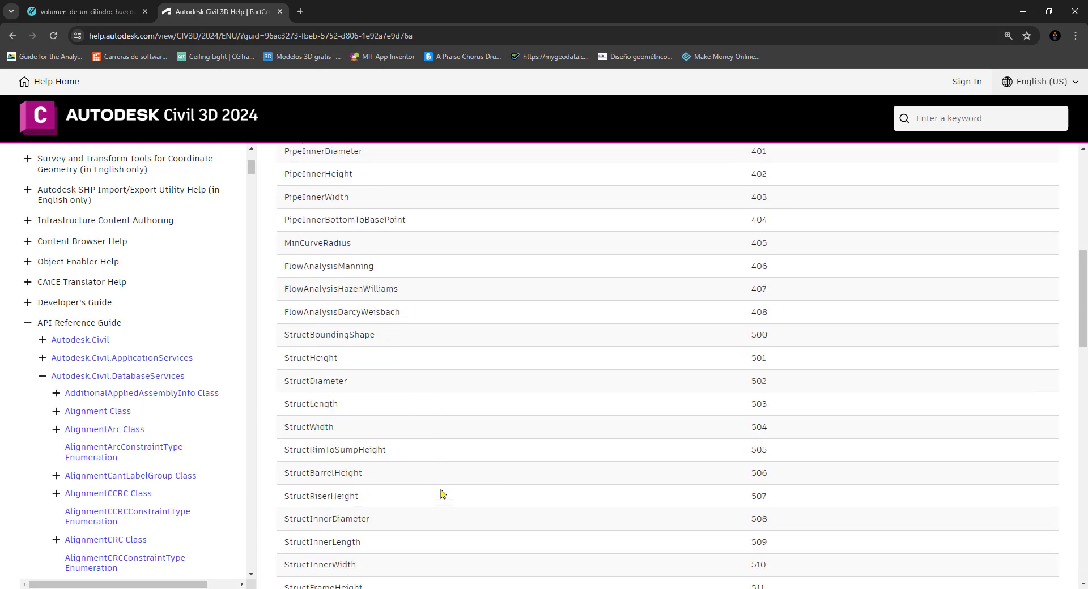
scroll(444, 502, down, 6)
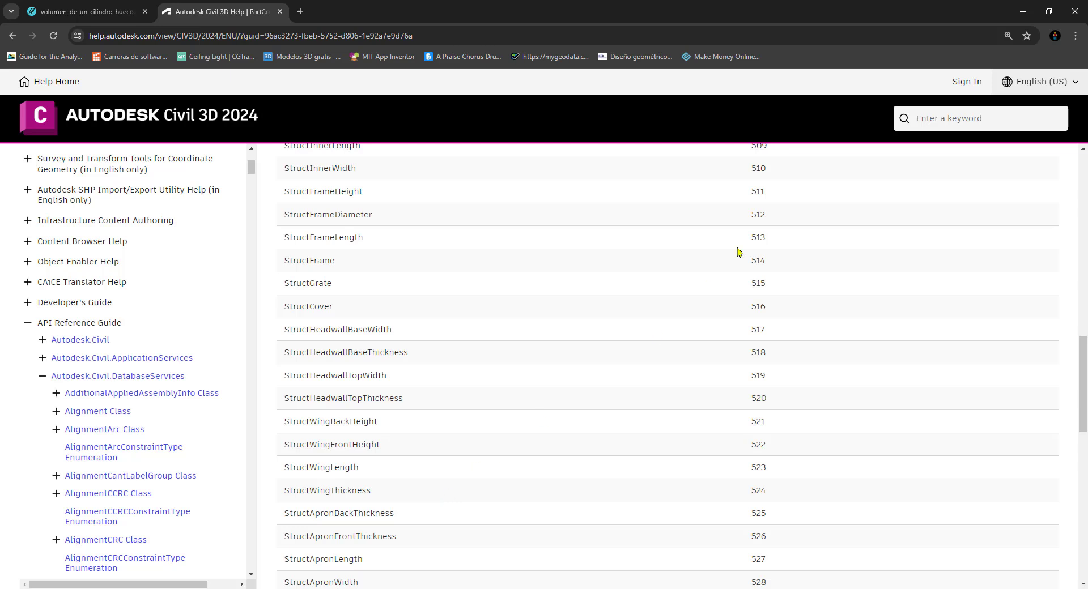
click(1026, 11)
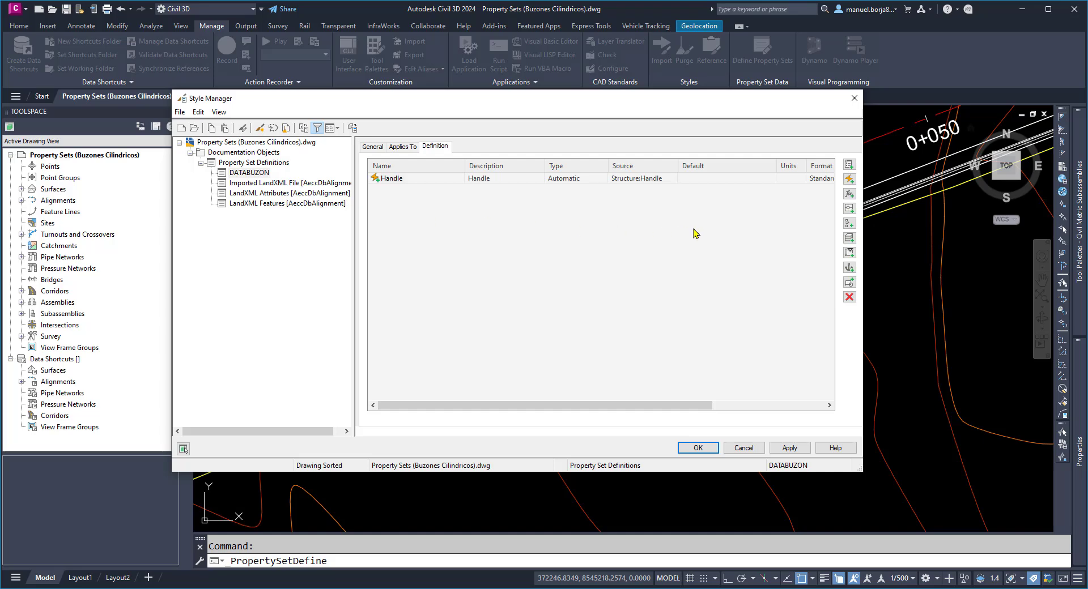
Start a formula property in DATABUZON, check the hollow-cylinder volume formula in the browser, and name the property R_EXTERNO
click(849, 195)
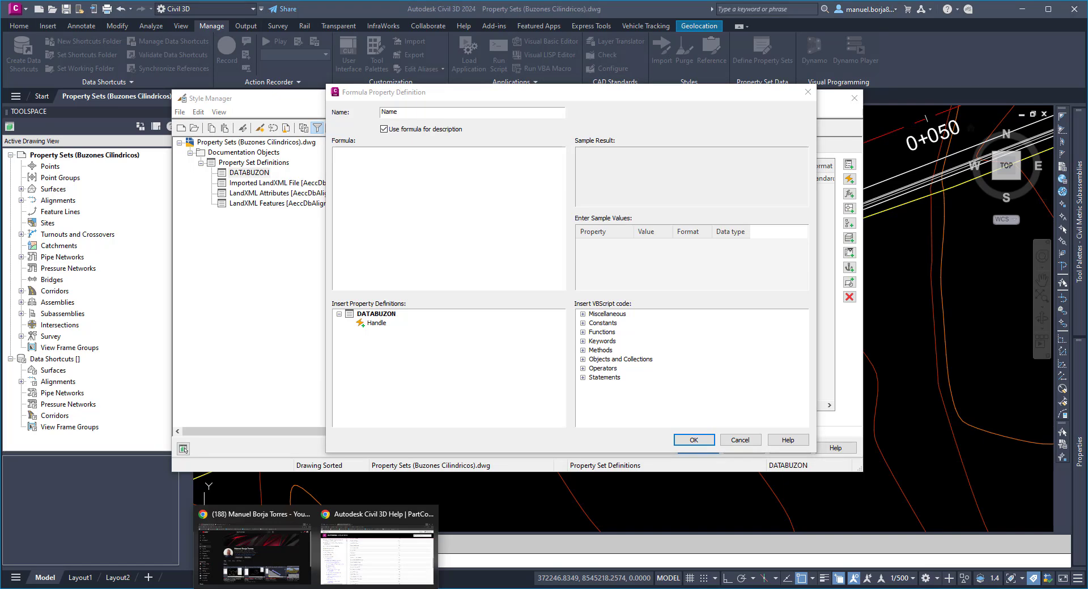
click(324, 556)
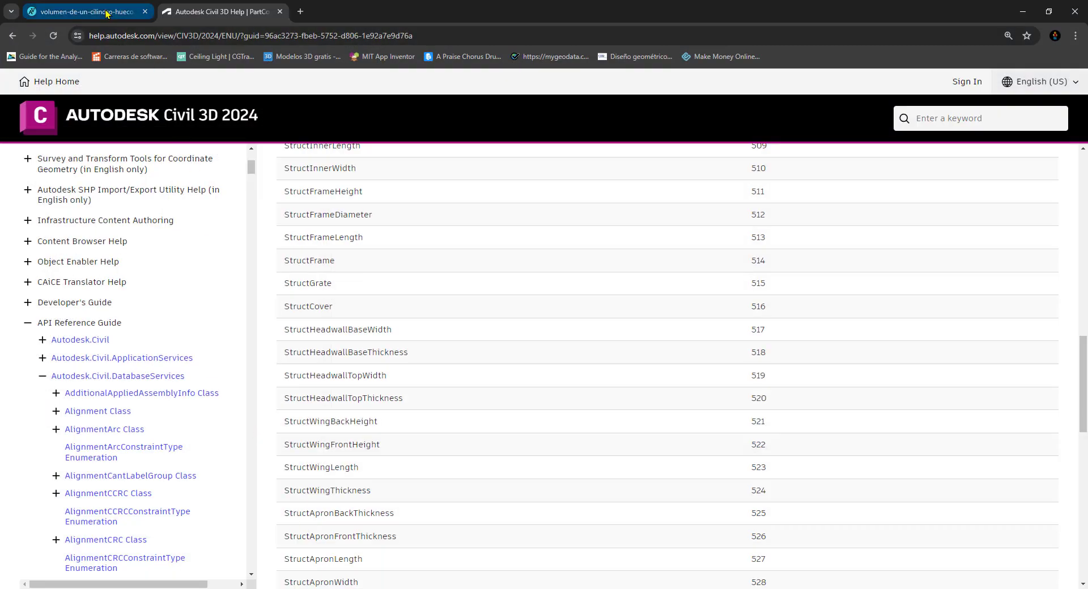
click(106, 11)
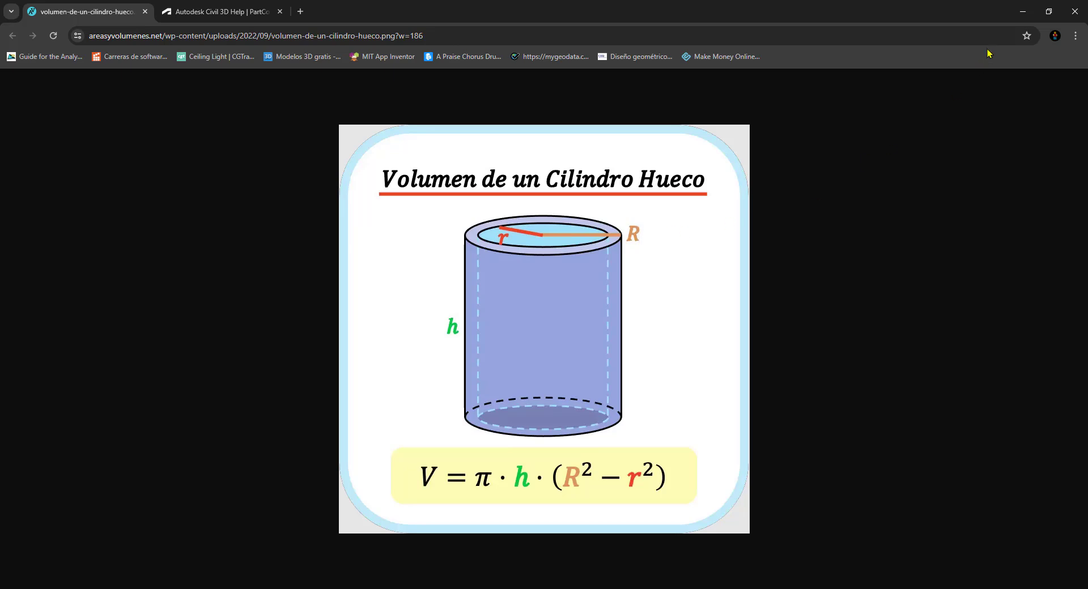
click(1022, 12)
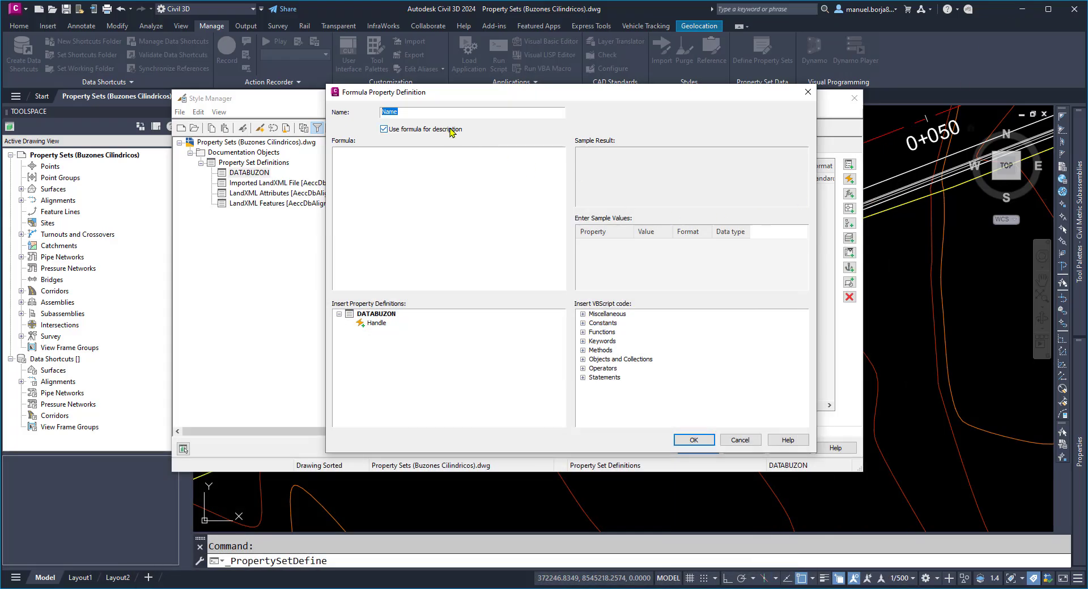
text(R_EXTERNO)
click(367, 159)
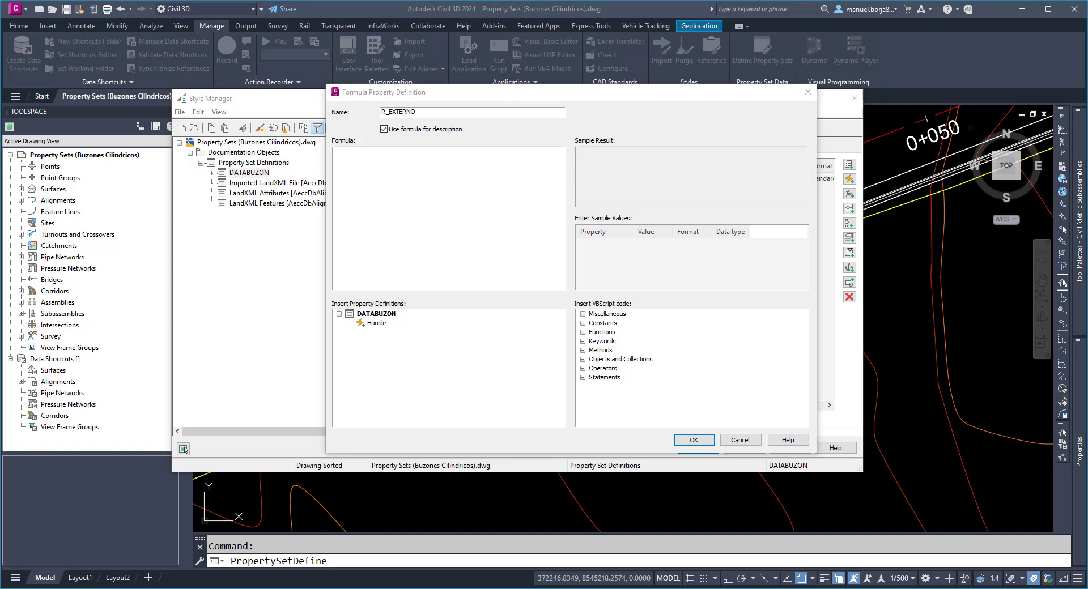
click(420, 166)
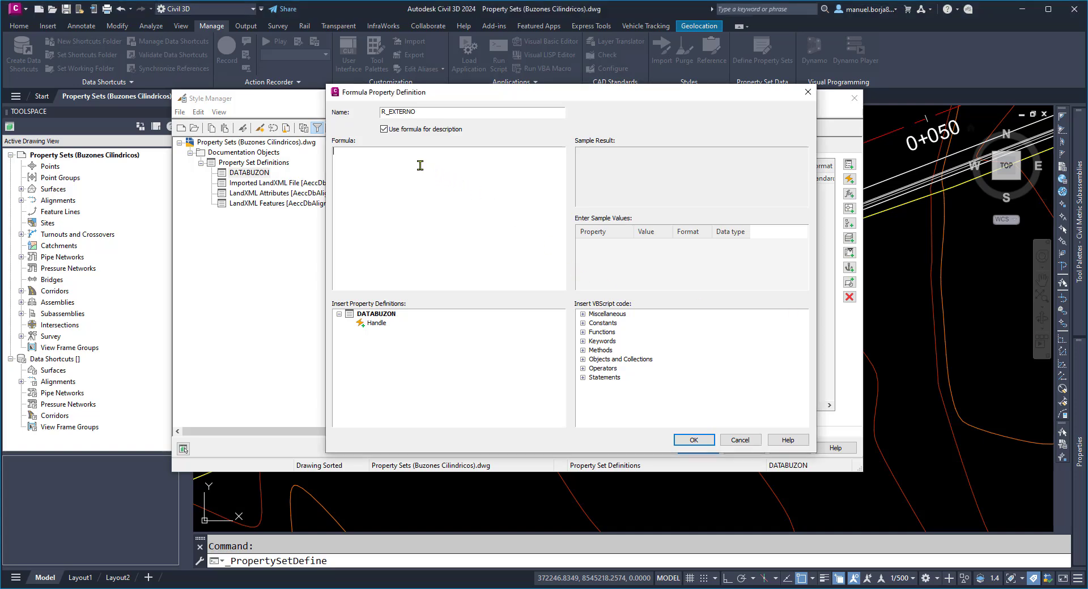
text(RESULT="--" On Error Resume Next Set oApp=GetObject(, "AutoCAD.Application") Set oCivilApp=oApp.GetInterfaceObject("AeccXUiLand.AeccApplication.13.5") Set obj=oCivilApp.ActiveDocument.HandleToObject("[Handle]") RESULT=Obj.PartDataRecord.findByContext(505).tag/1000)
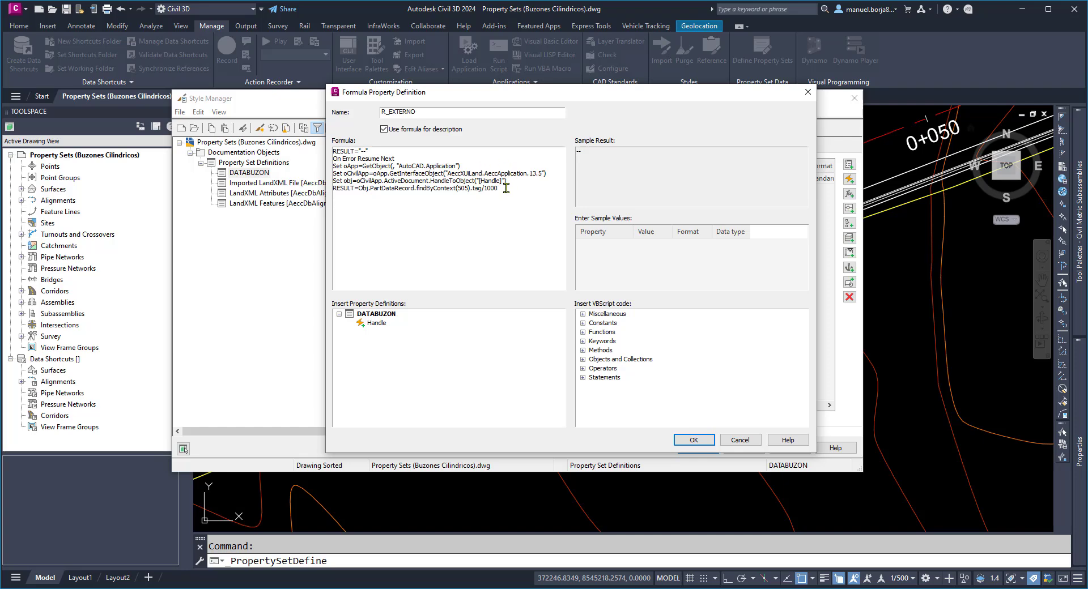
key(BackSpace)
key(BackSpace)
key(BackSpace)
key(BackSpace)
key(BackSpace)
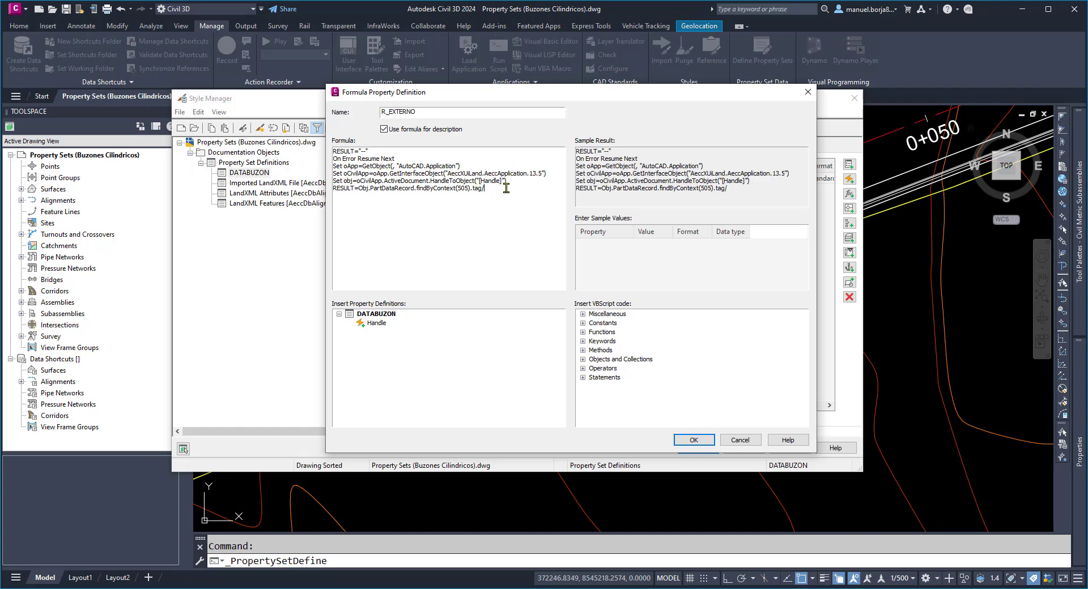
key(Left)
key(Left)
key(Left)
key(Left)
key(Left)
key(BackSpace)
key(BackSpace)
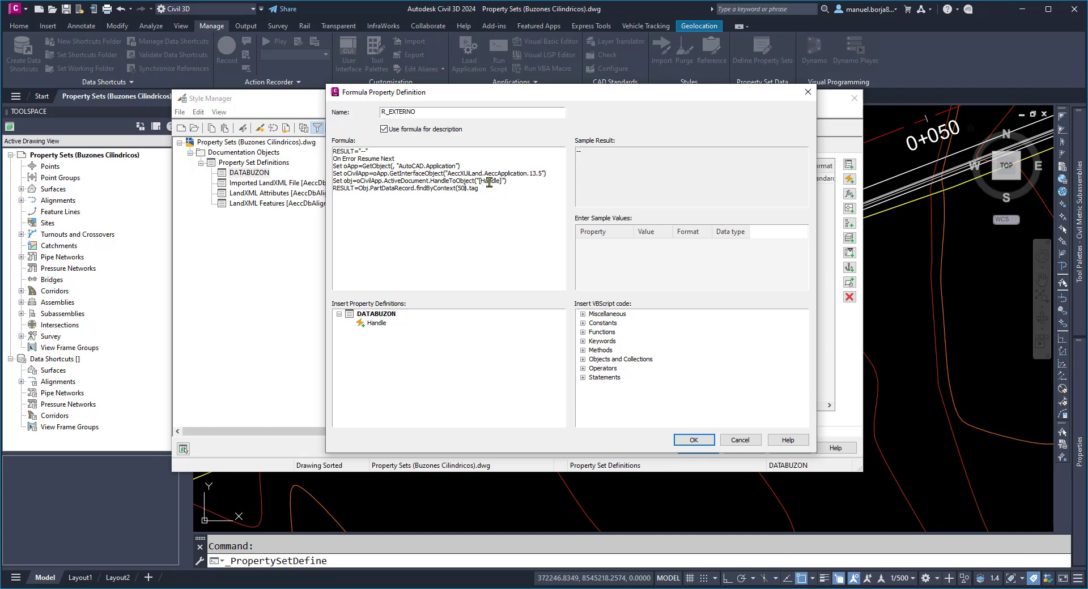
key(BackSpace)
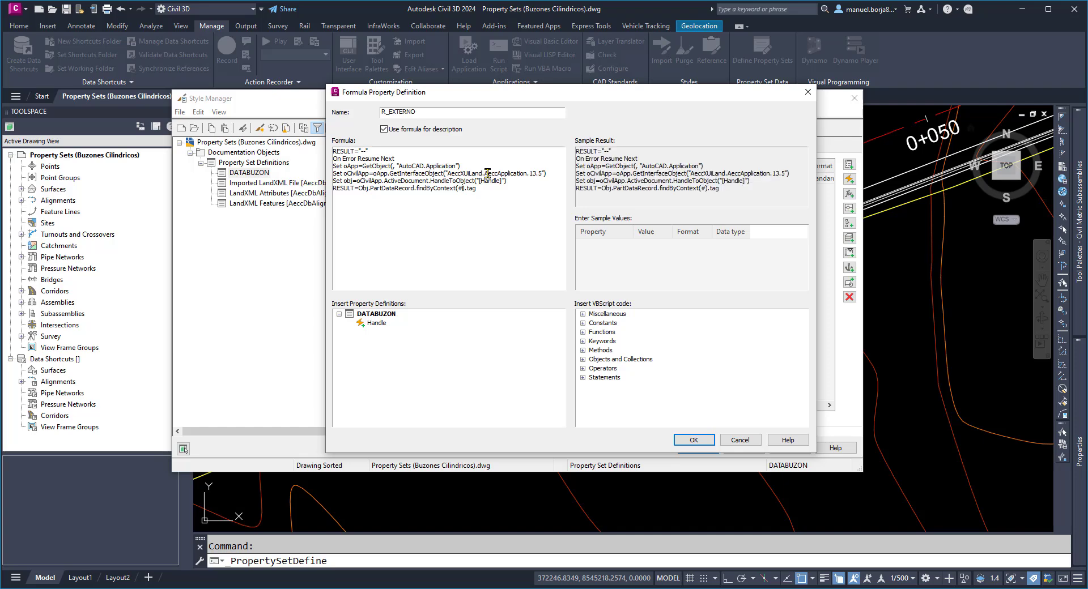
text(###)
click(742, 441)
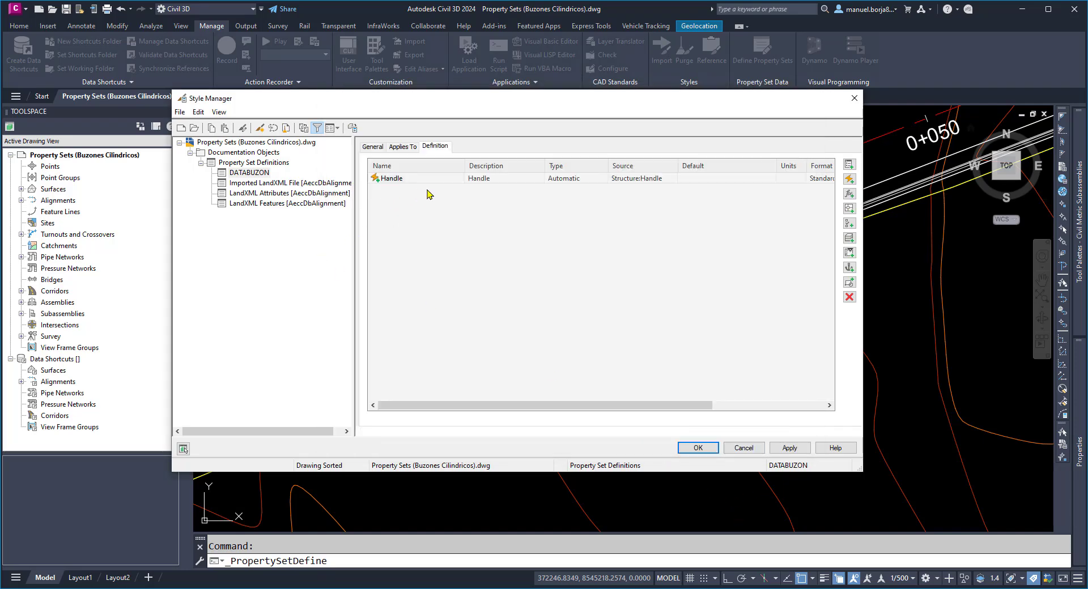
Apply the DATABUZON property set changes and close the Style Manager
click(789, 448)
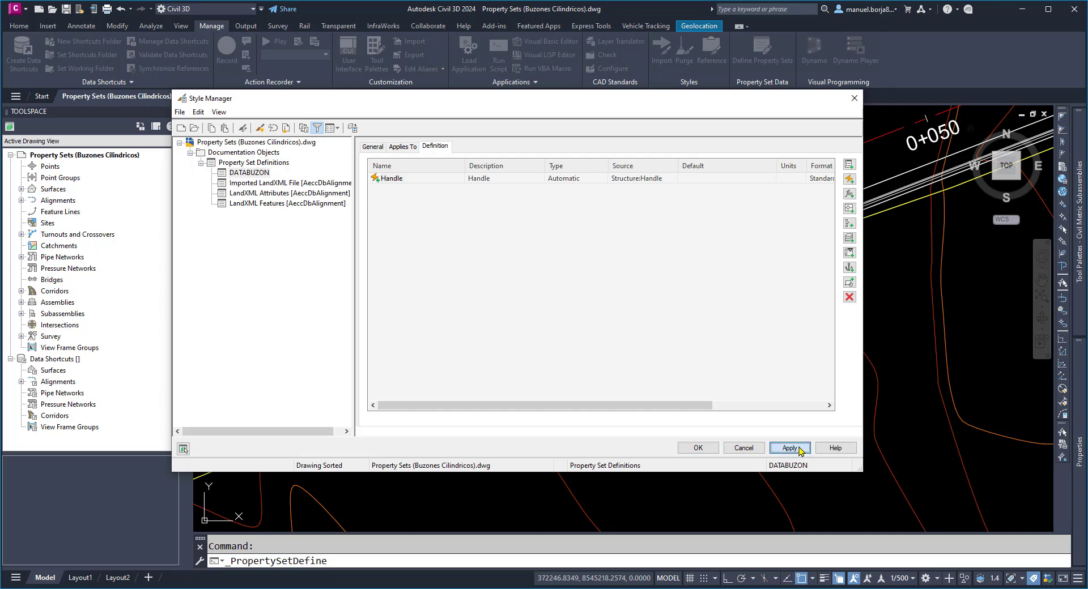
click(698, 448)
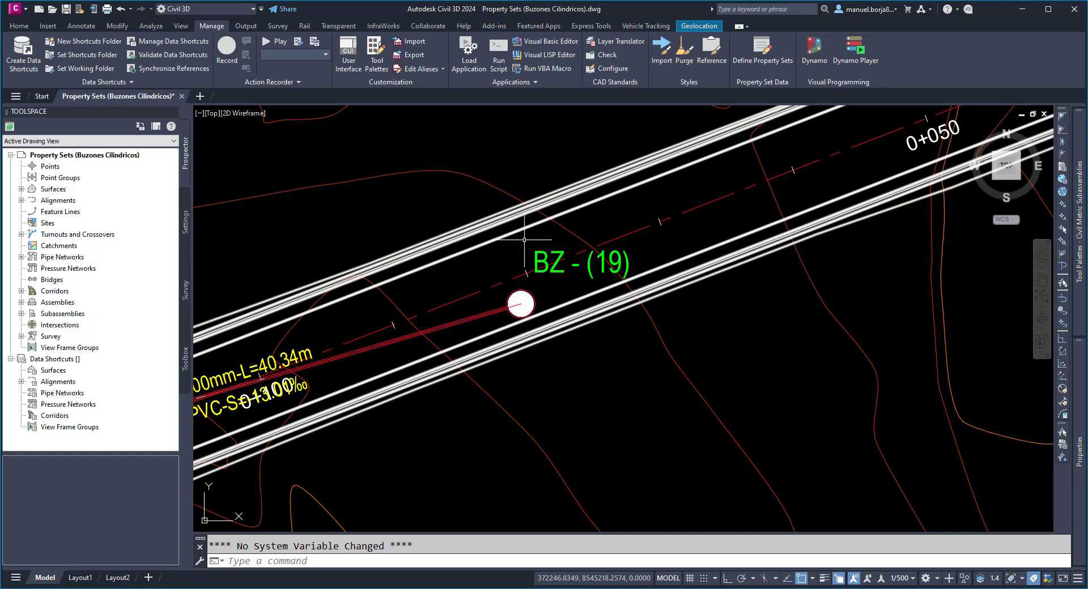
Check the installed Civil 3D product version in the About information, marking its major and minor numbers, and close it
click(957, 9)
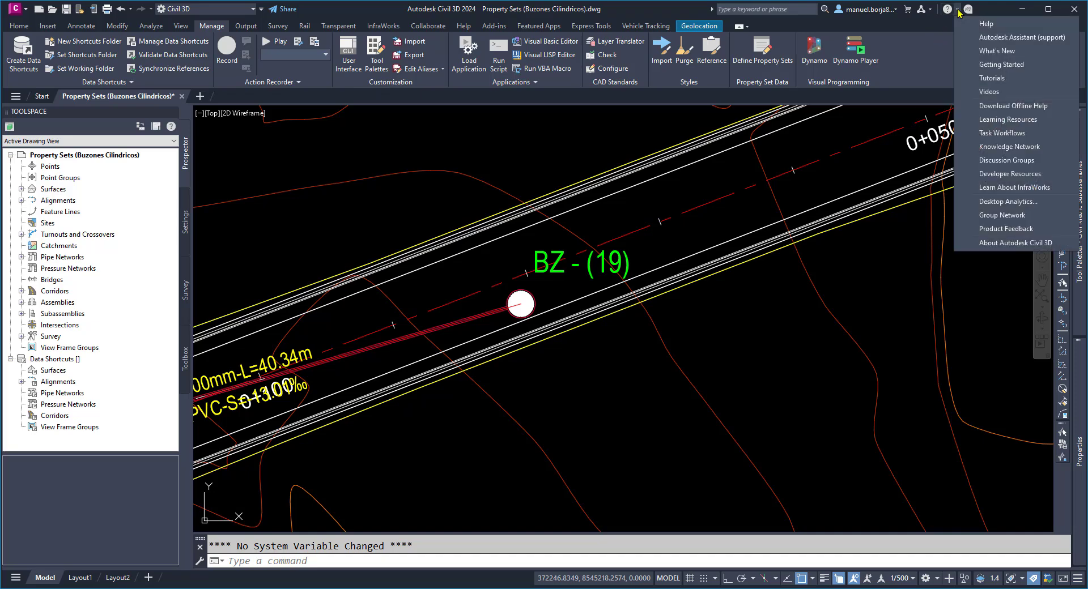
click(991, 245)
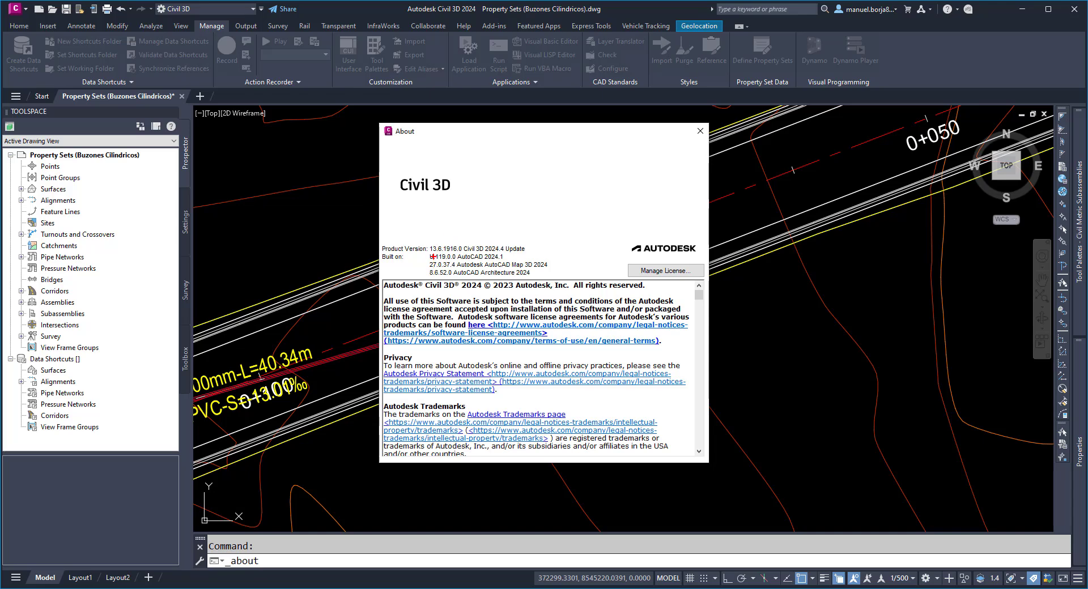
drag(430, 254, 448, 253)
mouse_move(482, 203)
mouse_down()
mouse_move(481, 216)
mouse_move(516, 202)
mouse_move(517, 211)
mouse_up()
mouse_move(484, 224)
mouse_down()
mouse_move(498, 217)
mouse_move(492, 231)
mouse_move(519, 237)
mouse_move(532, 223)
mouse_up()
click(509, 232)
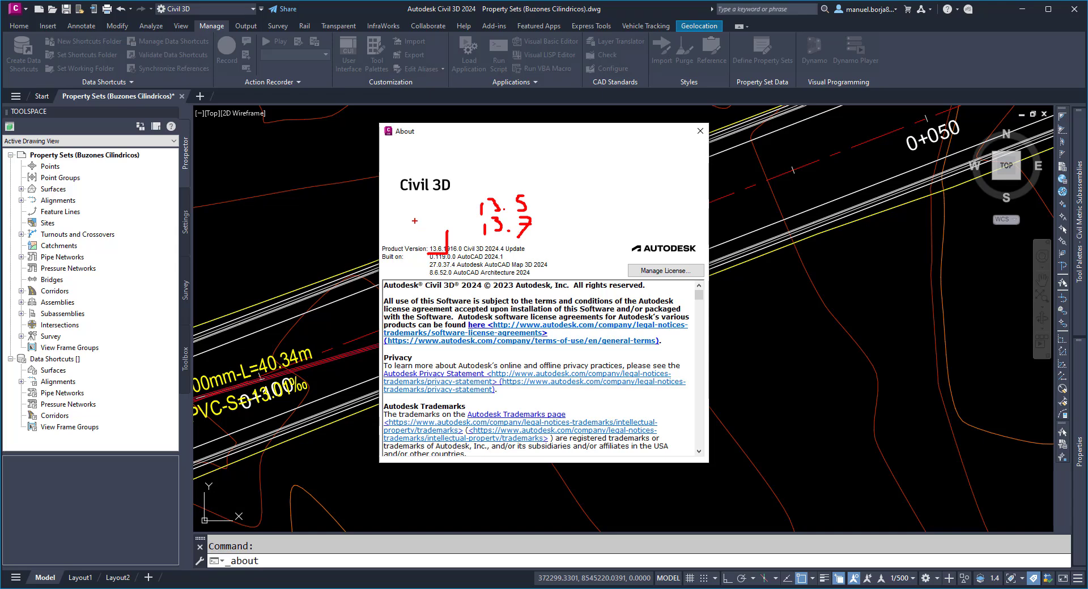
drag(412, 221, 431, 234)
drag(404, 224, 429, 235)
key(Escape)
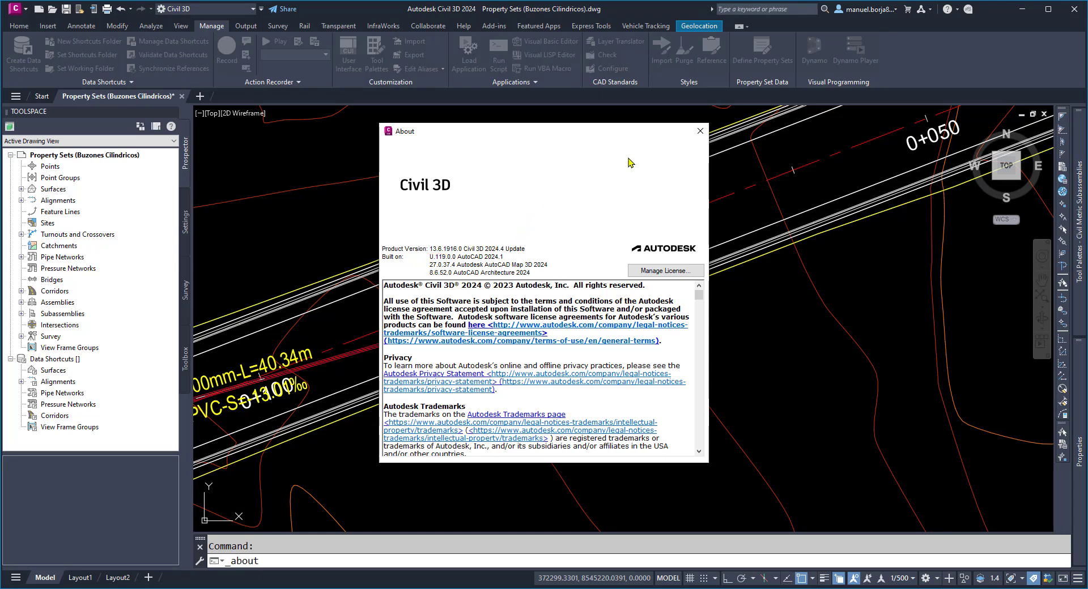
click(699, 132)
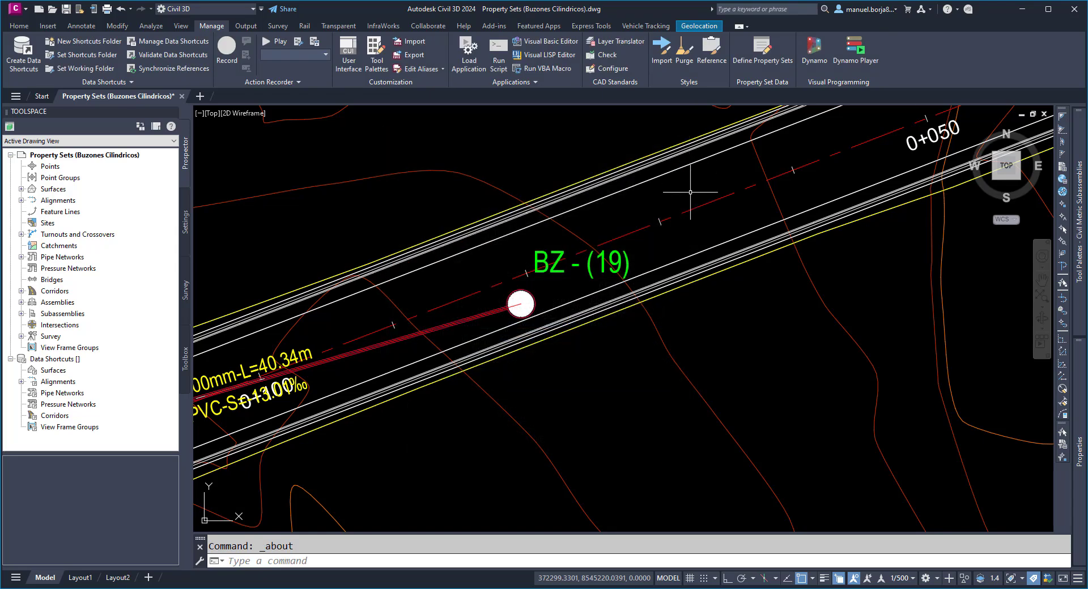
Reopen the DATABUZON property set definition and start a formula property named R_EXTERNO
click(759, 68)
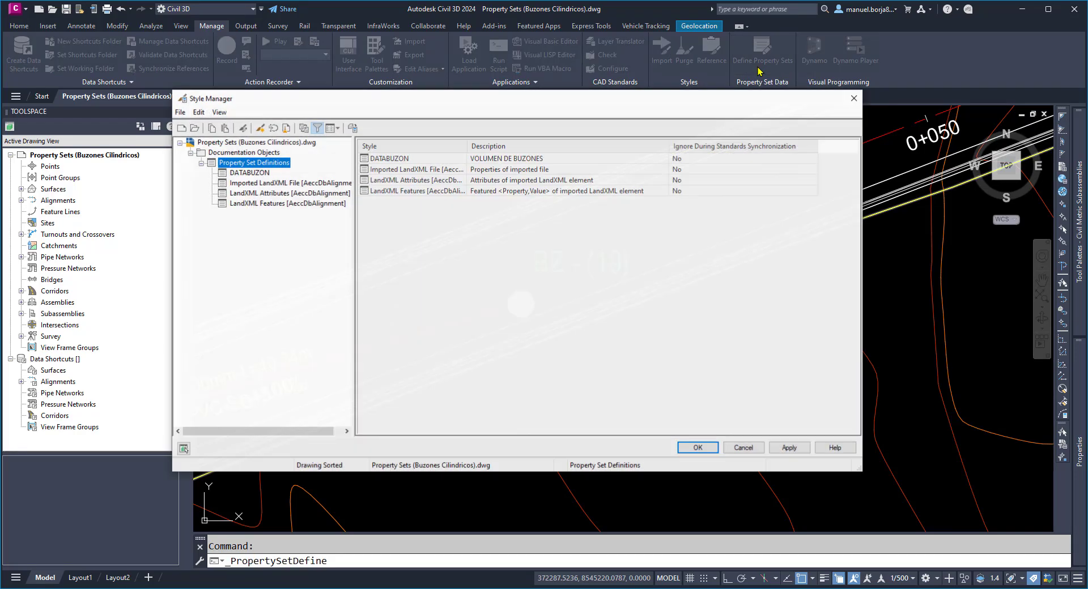
click(262, 172)
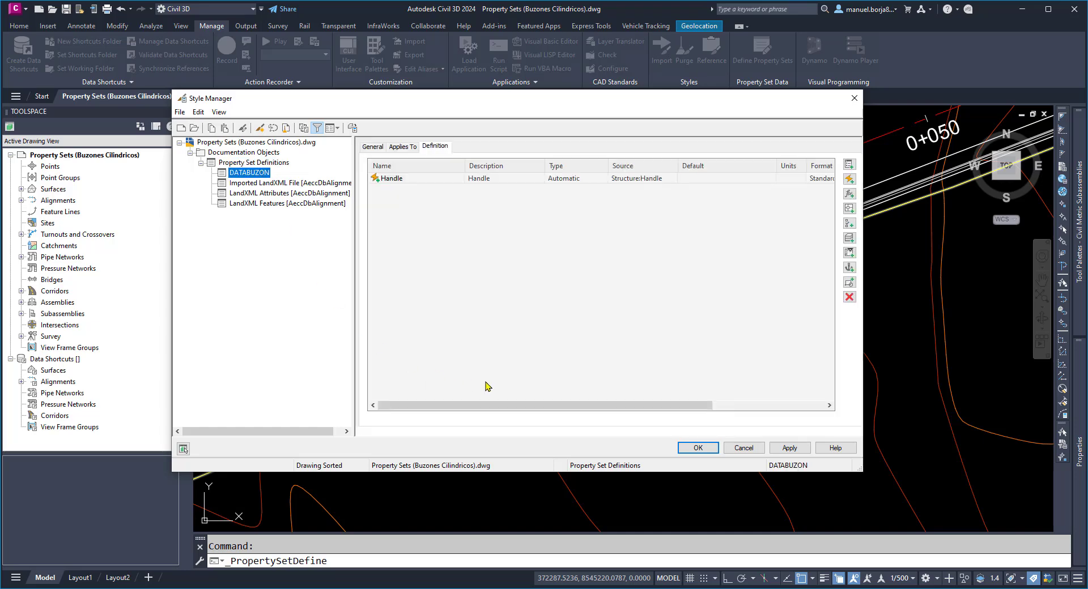
click(849, 194)
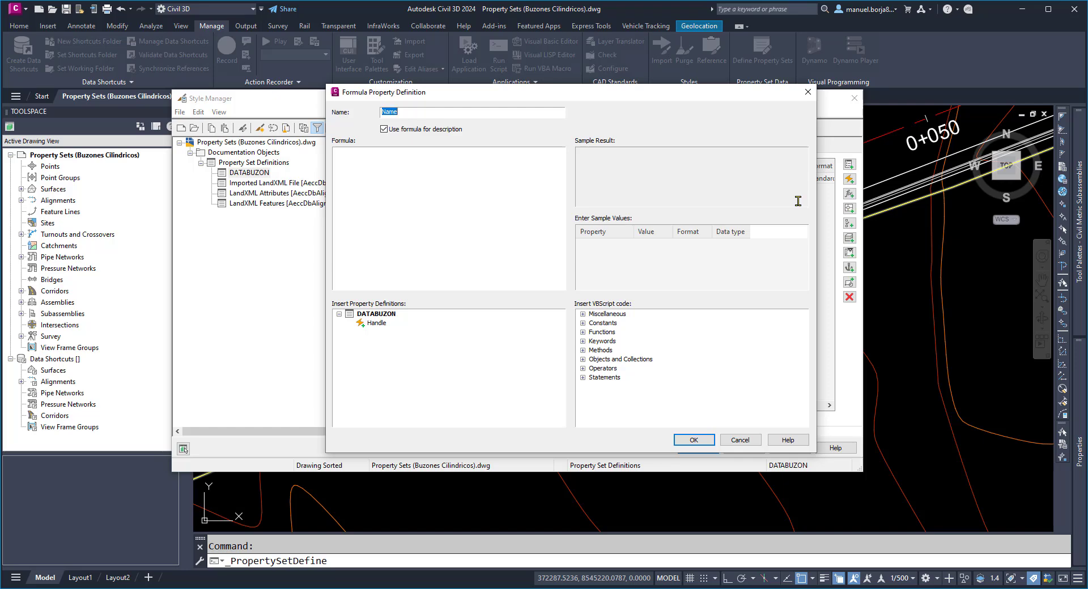
text(RE)
text(EXTERNO)
key(alt+Tab)
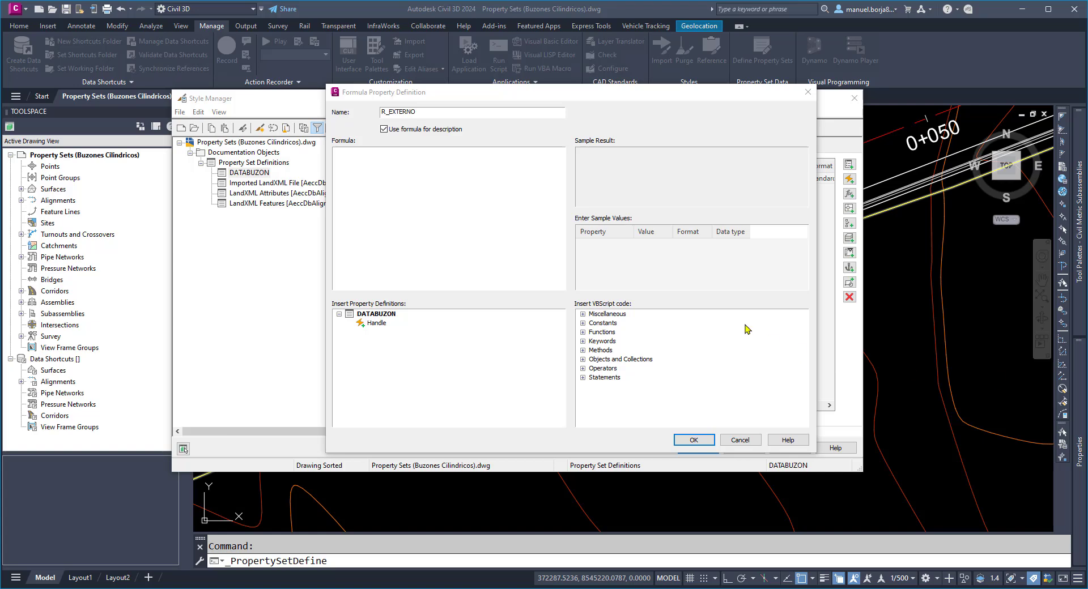
Enter the VBScript formula that gets the structure by handle and returns PartDataRecord.findByContext(505).tag, with the AeccXUiLand.AeccApplication version set to 13.6
click(377, 157)
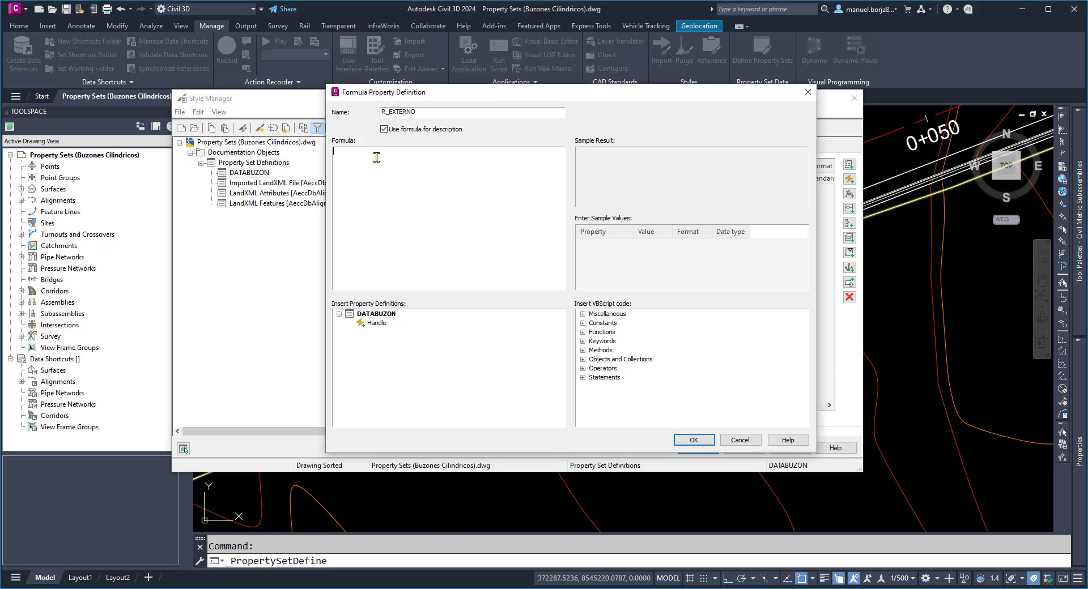
text(RESULT="--" On Error Resume Next Set oApp=GetObject(, "AutoCAD.Application") Set oCivilApp=oApp.GetInterfaceObject("AeccXUiLand.AeccApplication.13.5") Set obj=oCivilApp.ActiveDocument.HandleToObject("[Handle]") RESULT=Obj.PartDataRecord.findByContext(505).tag)
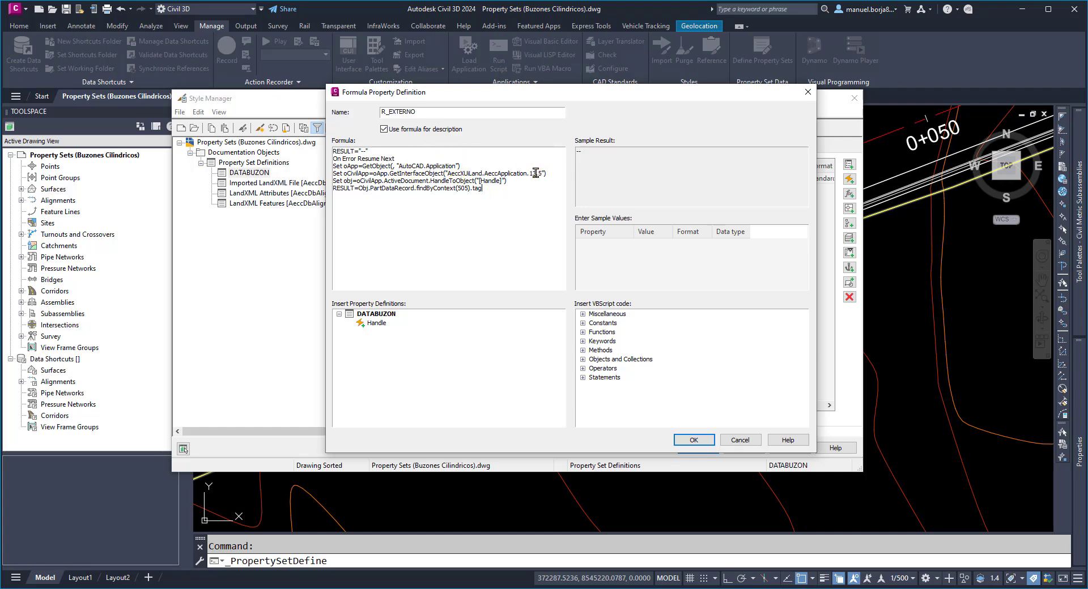
mouse_move(540, 167)
mouse_down()
mouse_move(528, 168)
mouse_move(543, 174)
mouse_up()
click(538, 173)
key(BackSpace)
key(BackSpace)
key(BackSpace)
key(BackSpace)
text(13.6)
Replace the handwritten [Handle] text inside HandleToObject with the Handle property inserted from the DATABUZON definitions
mouse_move(479, 173)
mouse_down()
mouse_move(500, 181)
mouse_move(484, 182)
mouse_up()
click(501, 181)
click(481, 181)
key(Delete)
key(Delete)
key(Delete)
key(Delete)
key(Delete)
key(Delete)
key(Delete)
key(Delete)
double_click(374, 323)
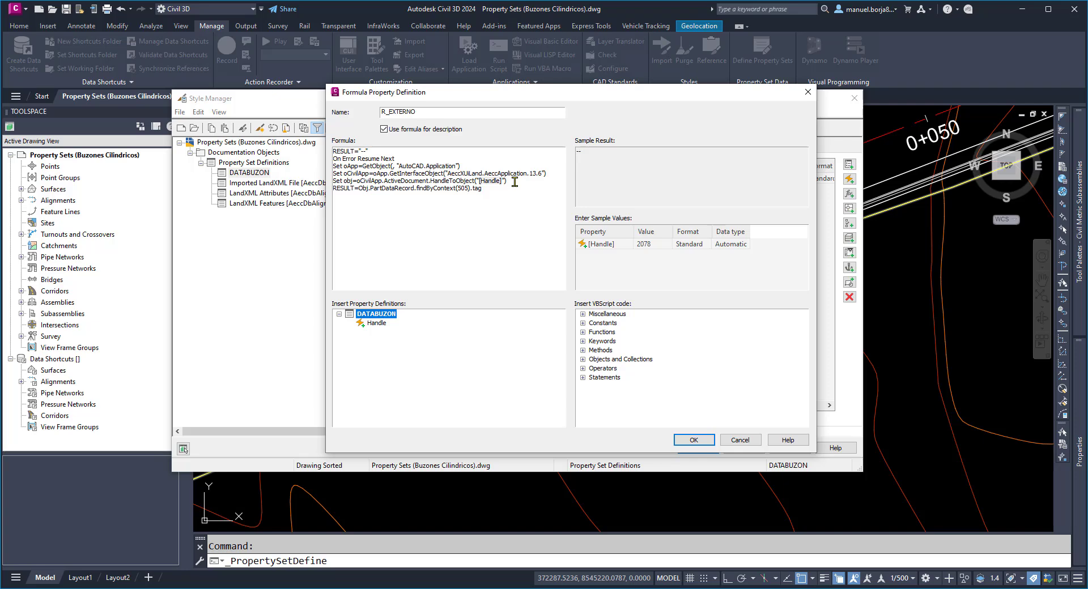
Look up the context value of StructDiameter on the PartContextType help page in the browser and return to Civil 3D
click(468, 188)
drag(468, 188, 460, 187)
mouse_move(316, 588)
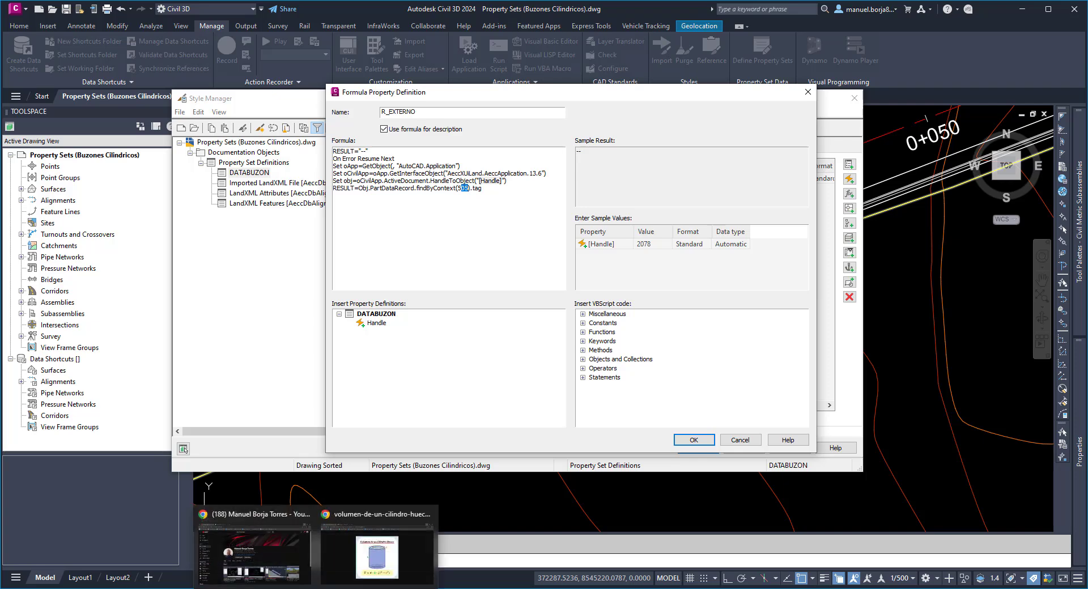
click(377, 552)
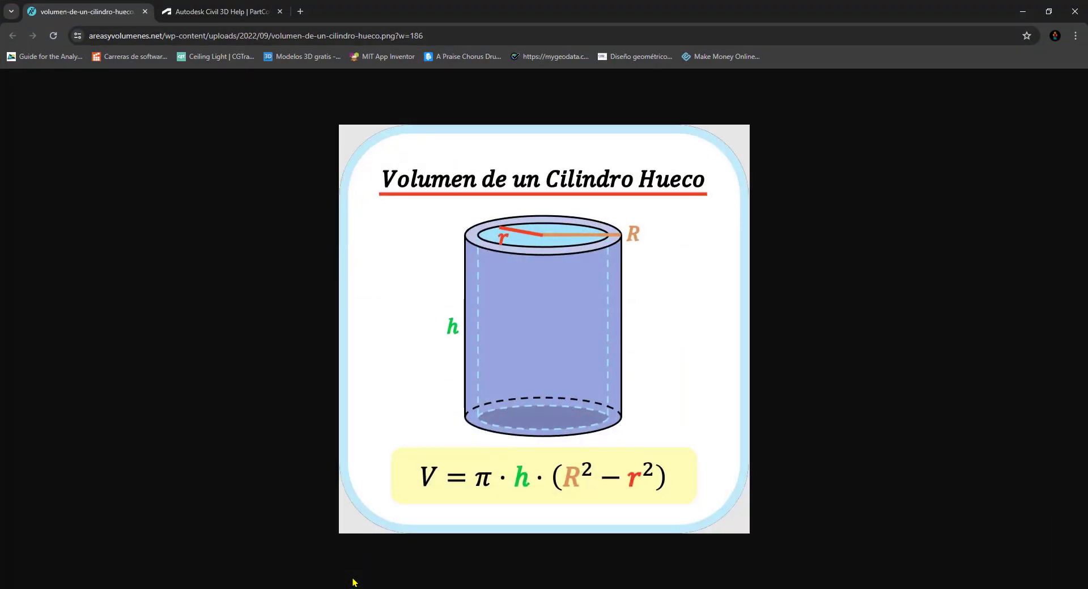
click(197, 13)
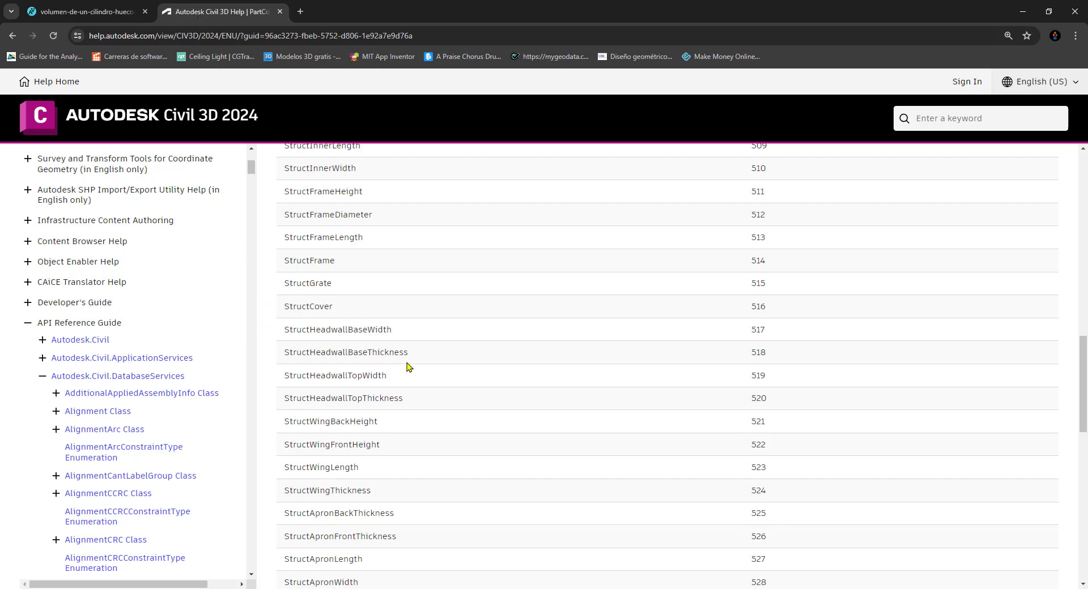
scroll(411, 375, up, 3)
scroll(411, 375, up, 2)
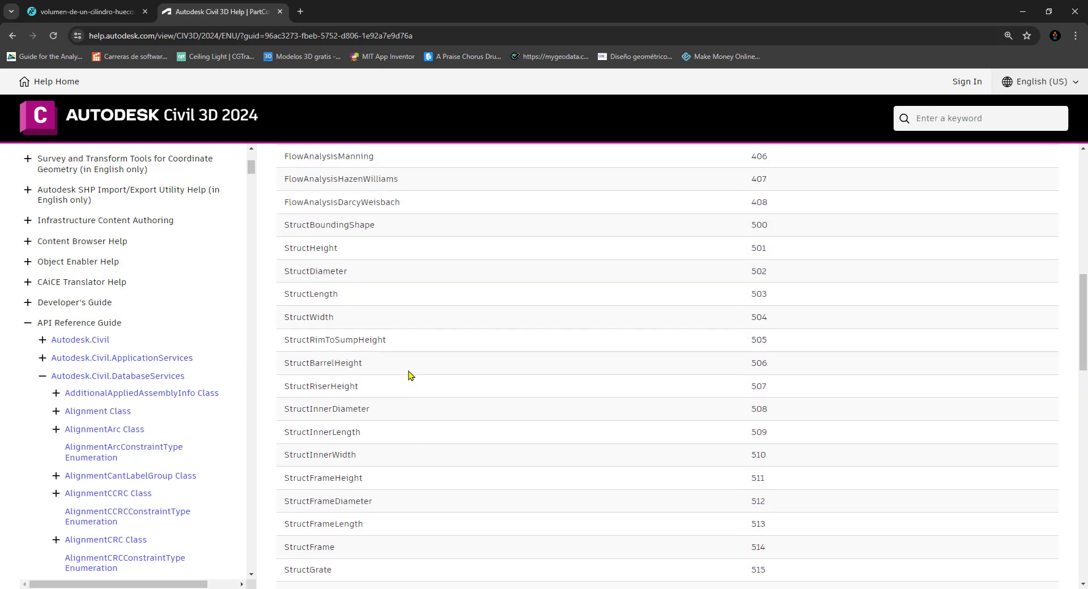
scroll(411, 375, up, 1)
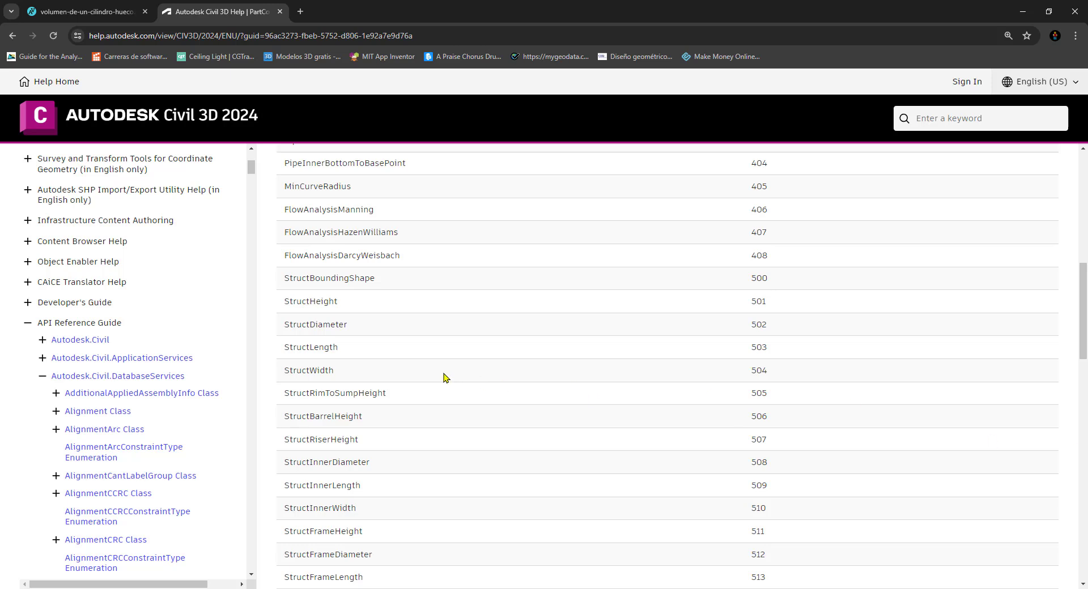
drag(288, 326, 344, 326)
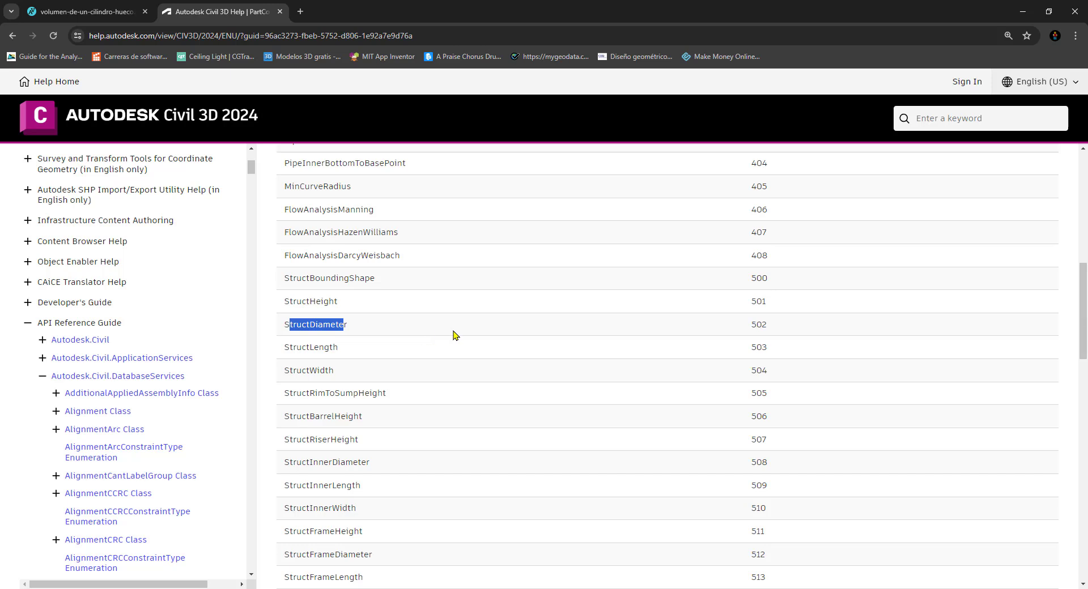
drag(751, 326, 768, 327)
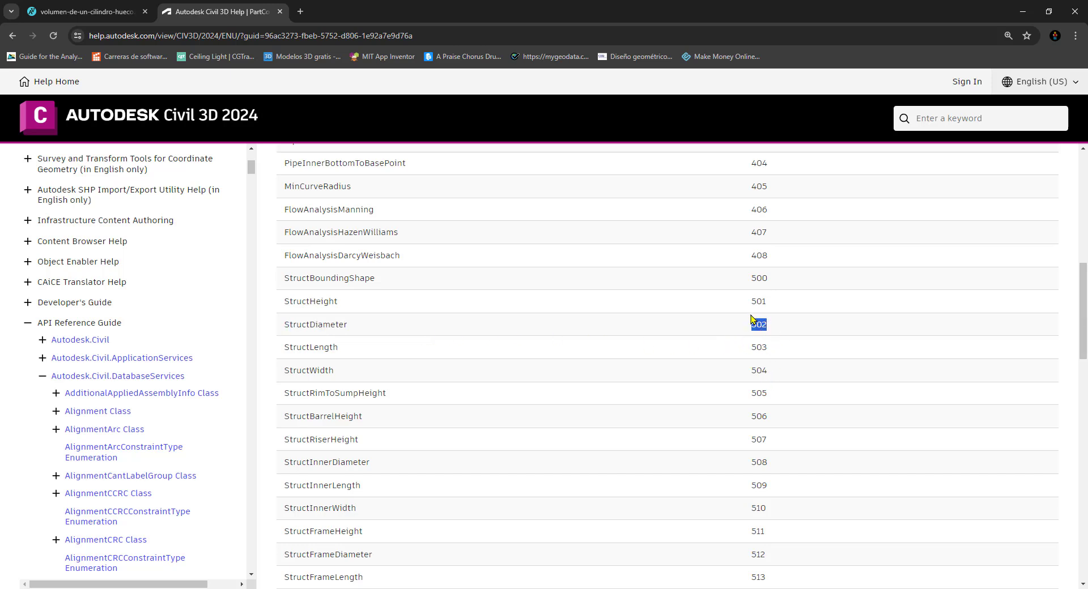
click(1023, 11)
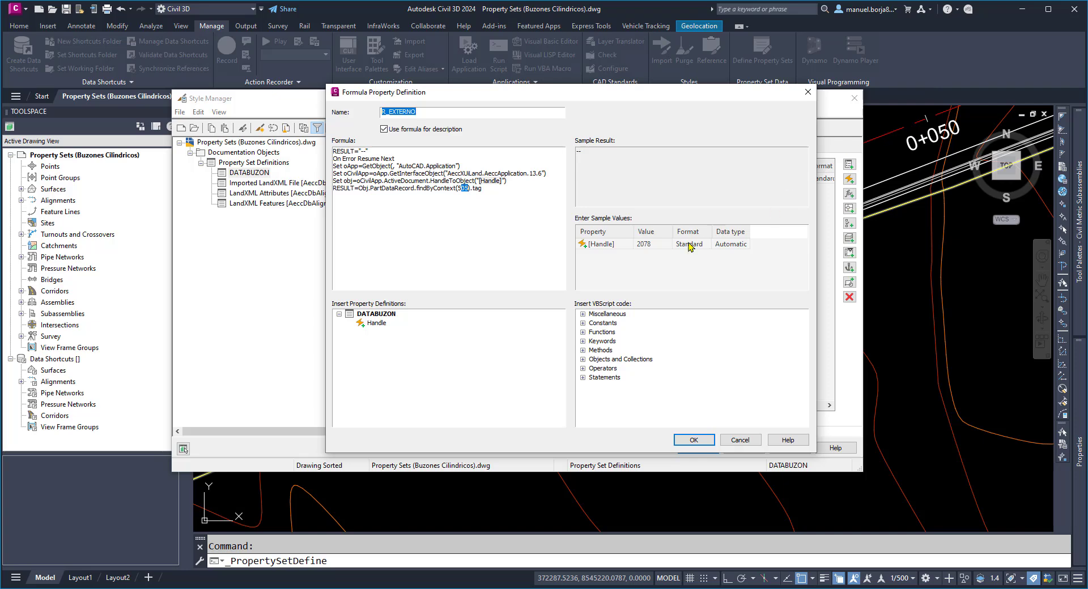
Change the findByContext argument to 502 in the R_EXTERNO formula and divide the returned value by 1000
click(466, 188)
key(BackSpace)
text(2)
click(528, 180)
text(/1000)
Enclose the RESULT expression in parentheses and write its object name in lowercase: RESULT=(obj.PartDataRecord.findByContext(502).tag/1000)
click(358, 188)
key(Delete)
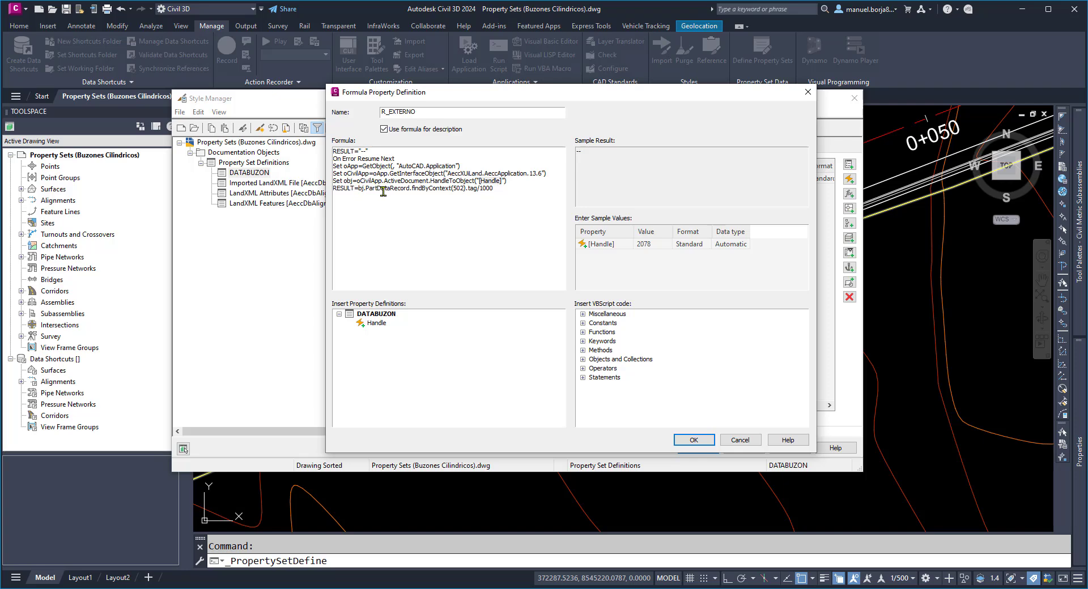
text(()
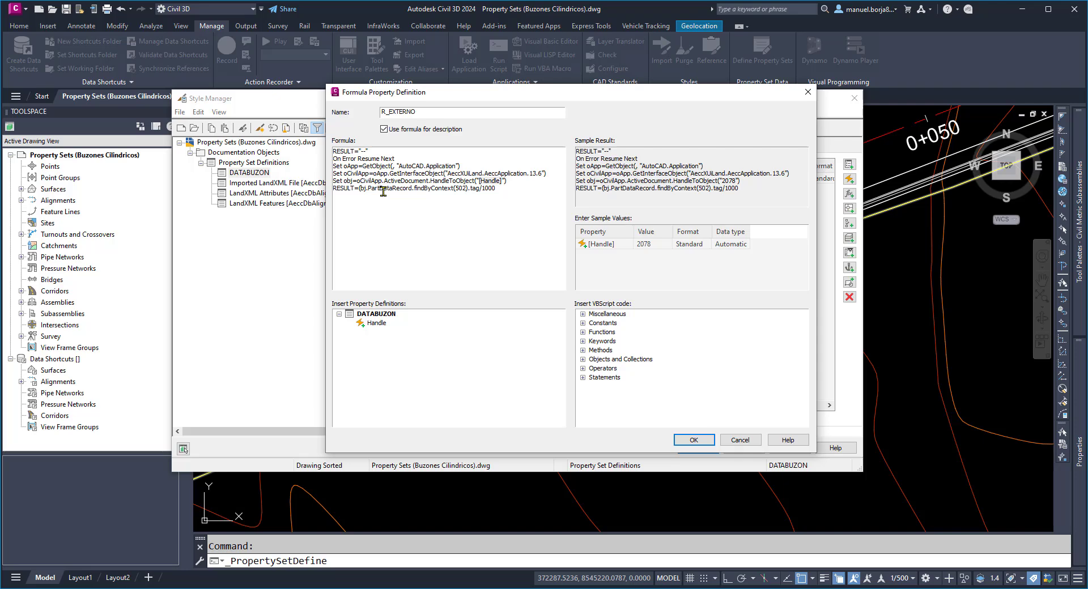
text(O)
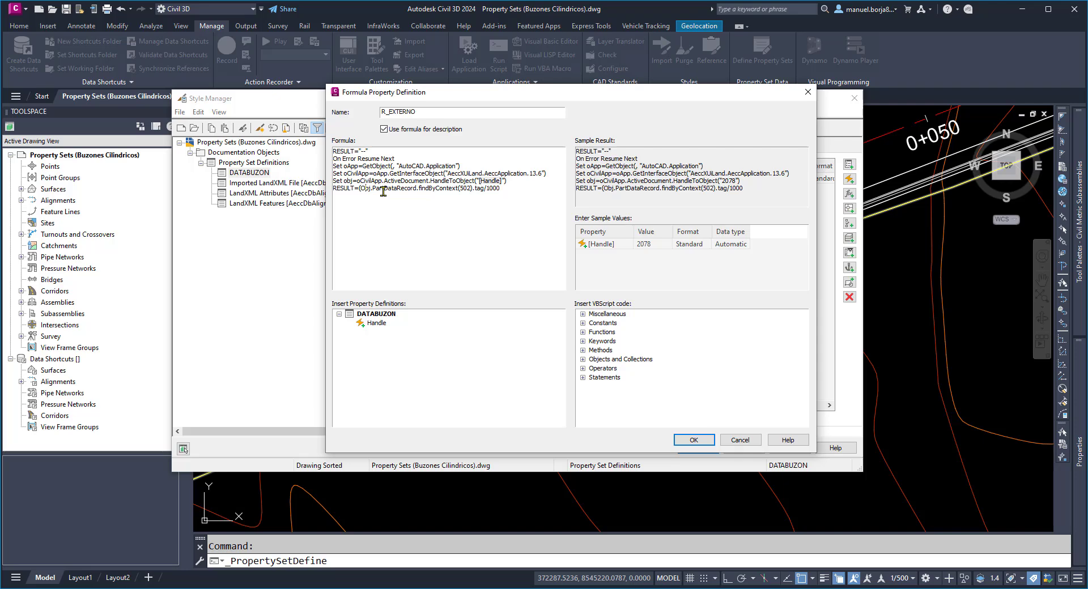
key(BackSpace)
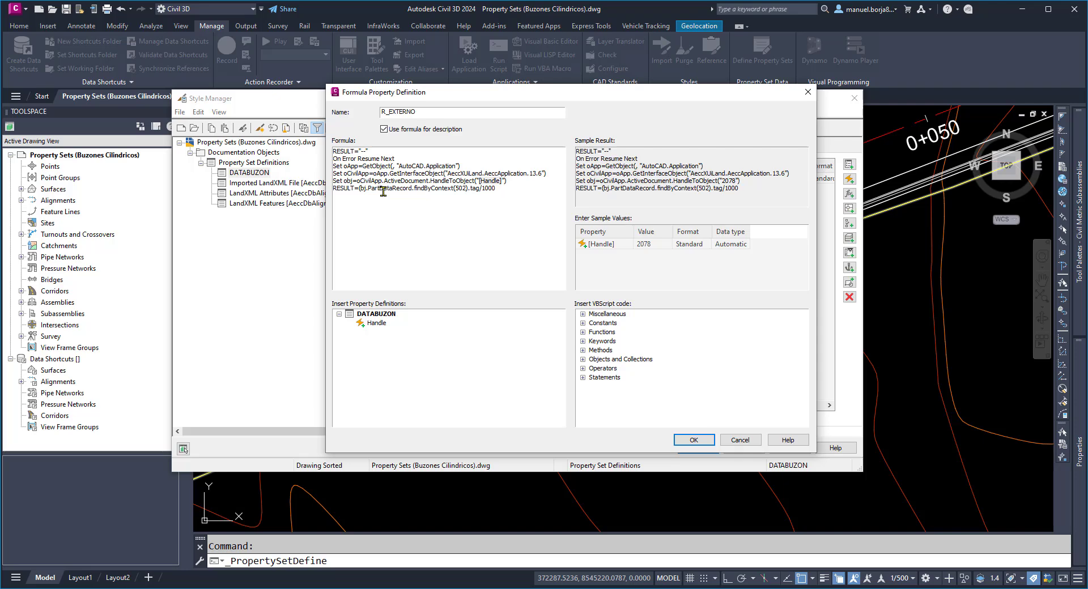
text(o)
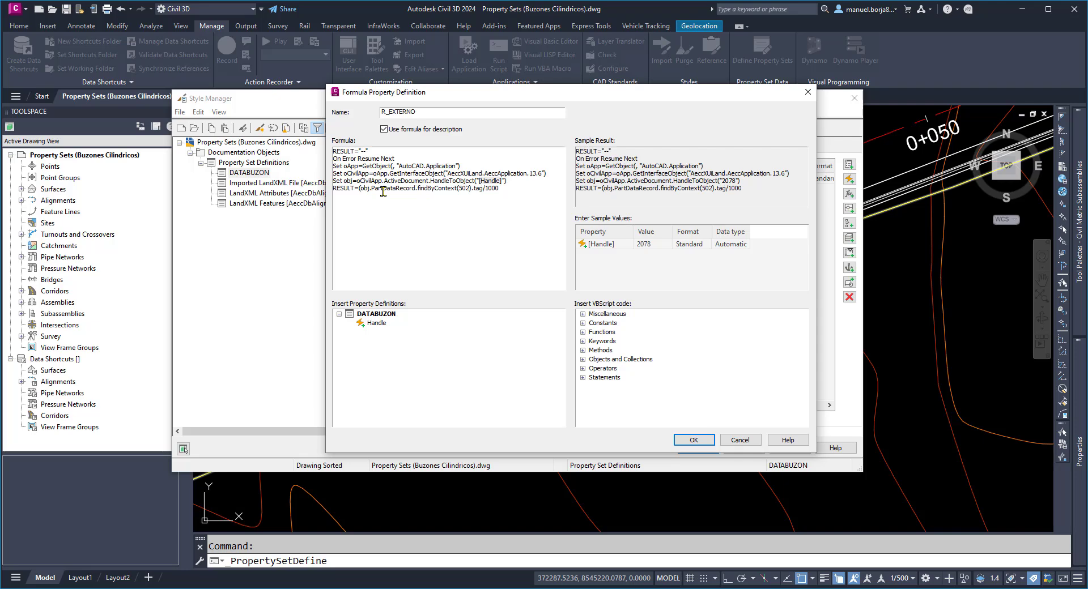
click(500, 191)
text())
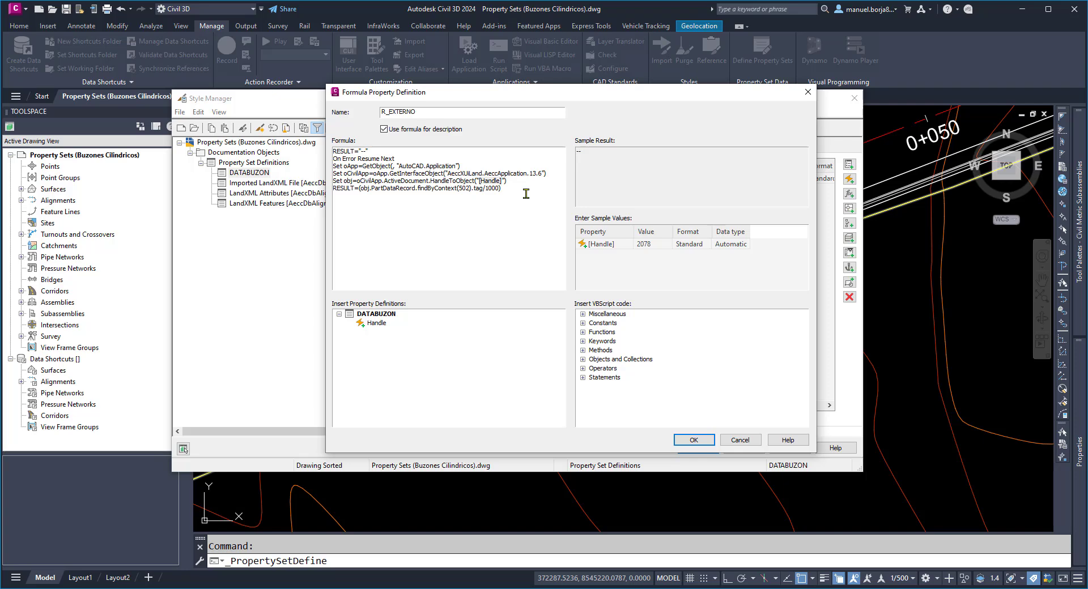
Divide the R_EXTERNO result by 2, reinsert the Handle property inside HandleToObject, and accept the formula definition
text(/2)
double_click(500, 181)
key(Delete)
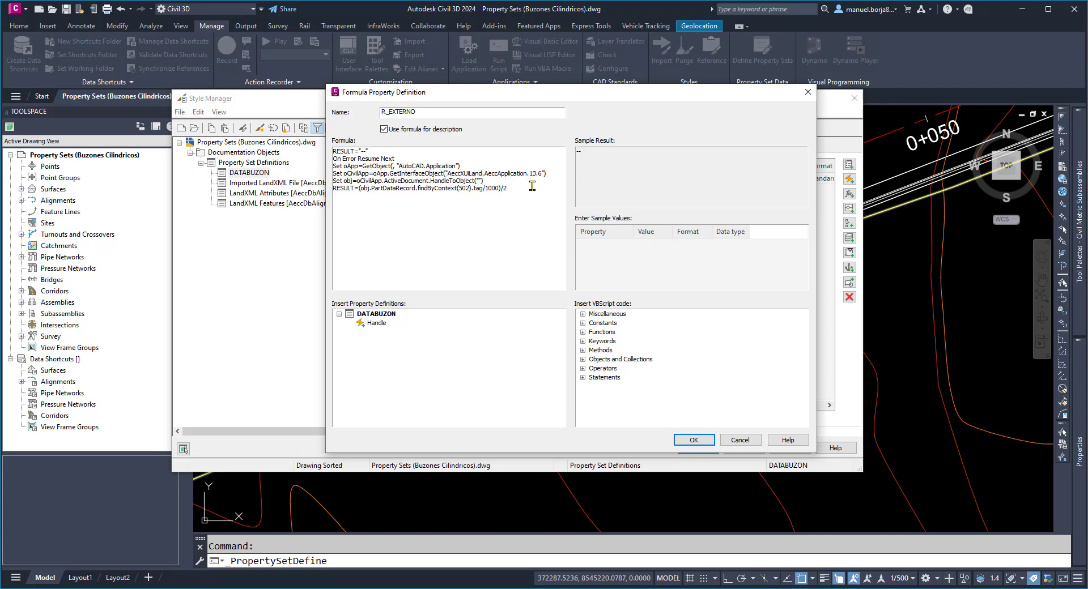
double_click(377, 323)
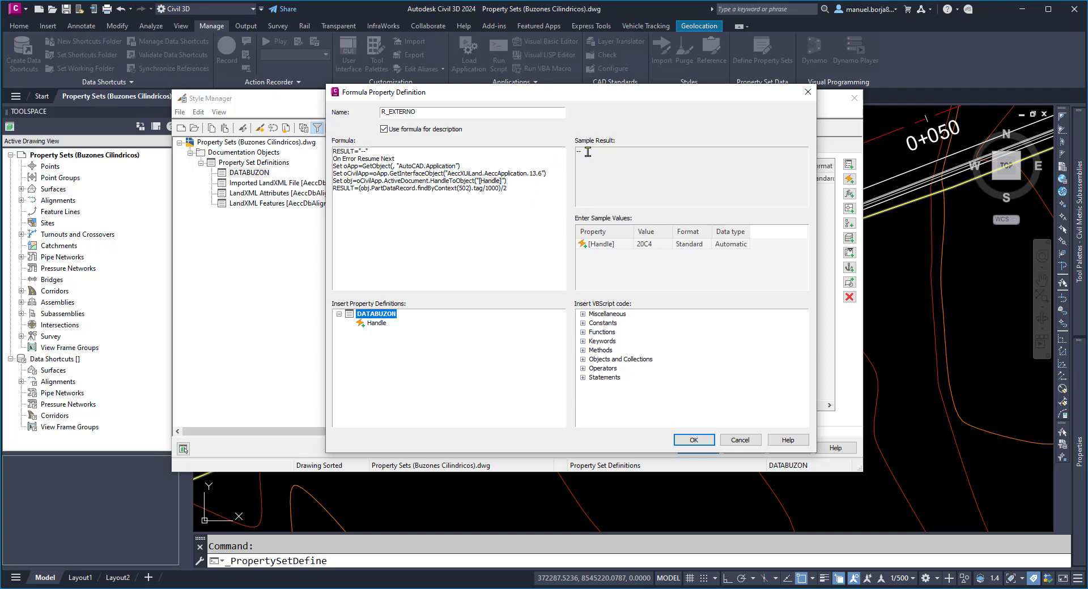
drag(582, 153, 571, 151)
click(692, 442)
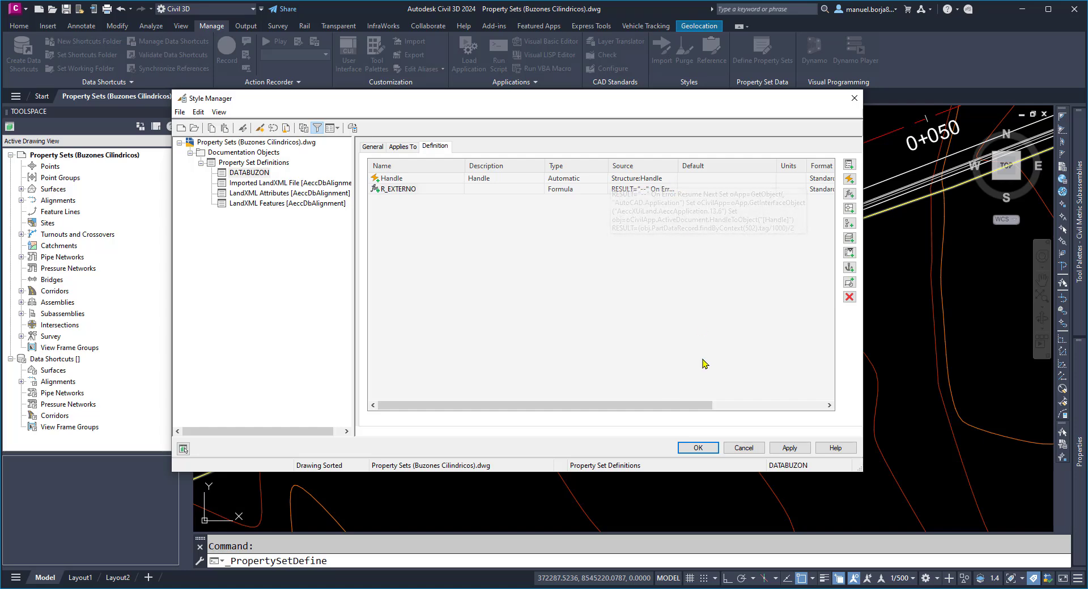
Add a formula property named R_INTERNO to DATABUZON and fill its formula with the base VBScript code for reading part data
click(850, 195)
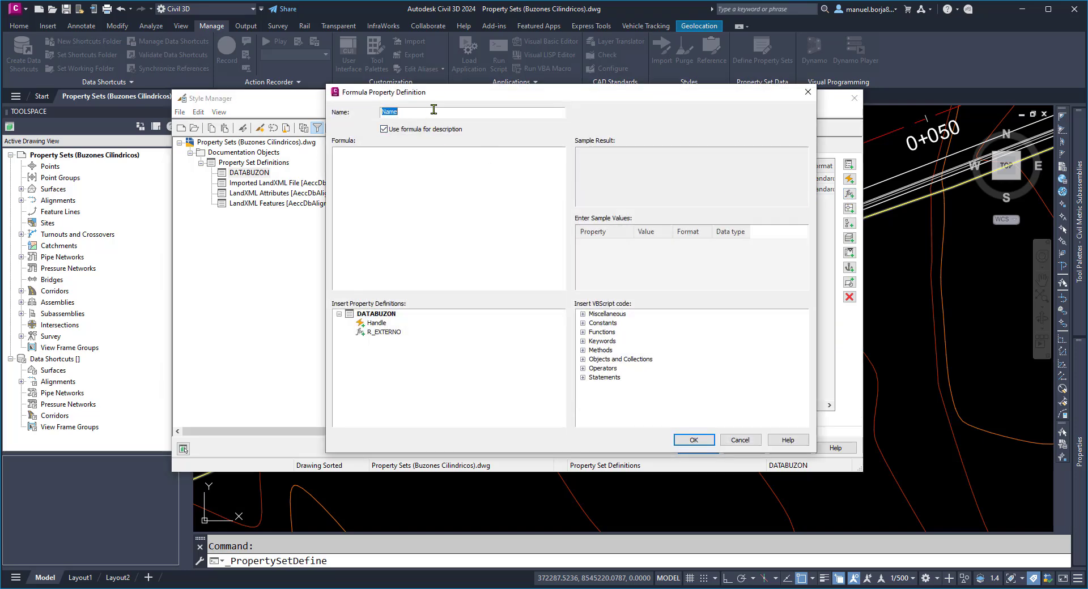
text(R_INTERNJ)
key(BackSpace)
text(OP)
key(BackSpace)
click(416, 156)
text(RESULT="--" On Error Resume Next Set oApp=GetObject(, "AutoCAD.Application") Set oCivilApp=oApp.GetInterfaceObject("AeccXUiLand.AeccApplication.13.5") Set obj=oCivilApp.ActiveDocument.HandleToObject("[Handle]") RESULT=Obj.PartDataRecord.findByContext(505).tag)
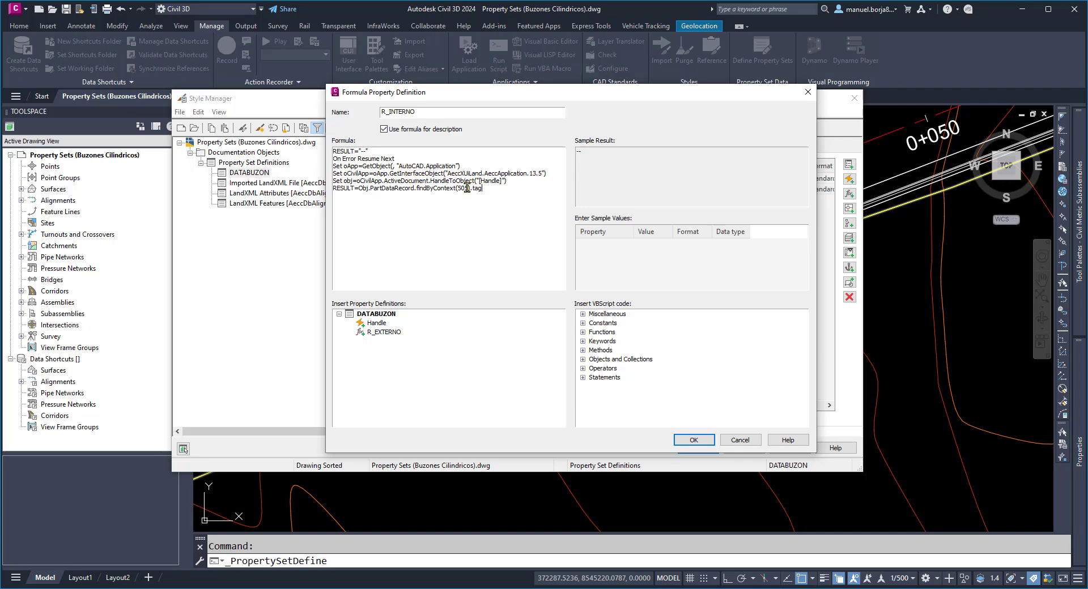
Change the AeccXUiLand.AeccApplication version in the R_INTERNO formula to 13.6
click(541, 172)
key(BackSpace)
key(BackSpace)
key(BackSpace)
key(BackSpace)
text(13.6)
Replace the plain [Handle] text inside HandleToObject of the R_INTERNO formula with the Handle property inserted from the DATABUZON definitions
click(501, 180)
key(BackSpace)
key(BackSpace)
key(BackSpace)
key(BackSpace)
key(BackSpace)
key(BackSpace)
key(BackSpace)
key(BackSpace)
double_click(377, 324)
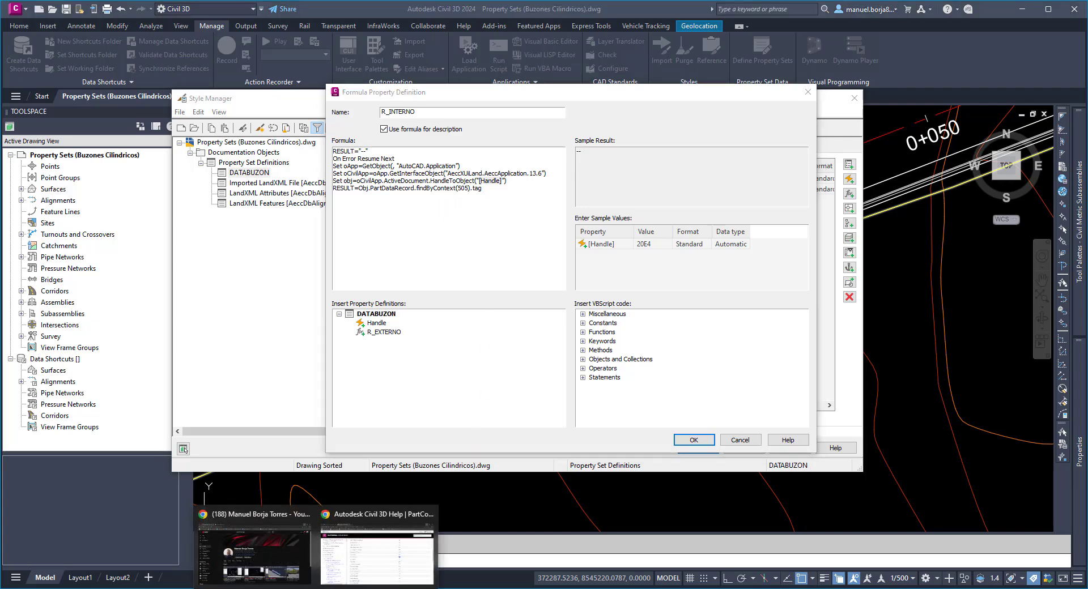
Switch to the browser, look up the context value of StructInnerDiameter on the Civil 3D help page, and return to Civil 3D
click(354, 574)
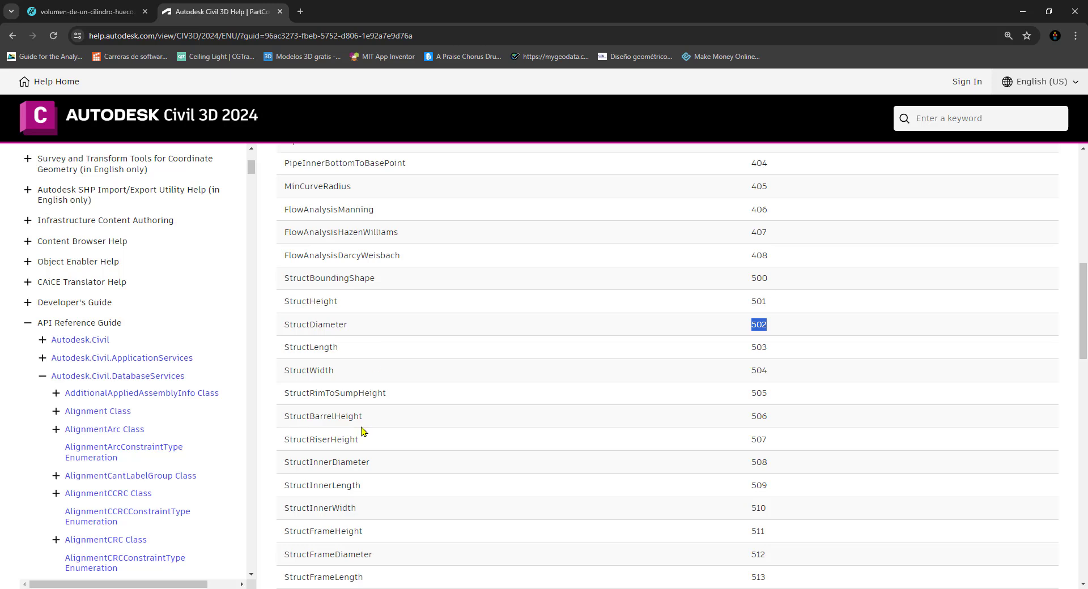
scroll(361, 458, down, 1)
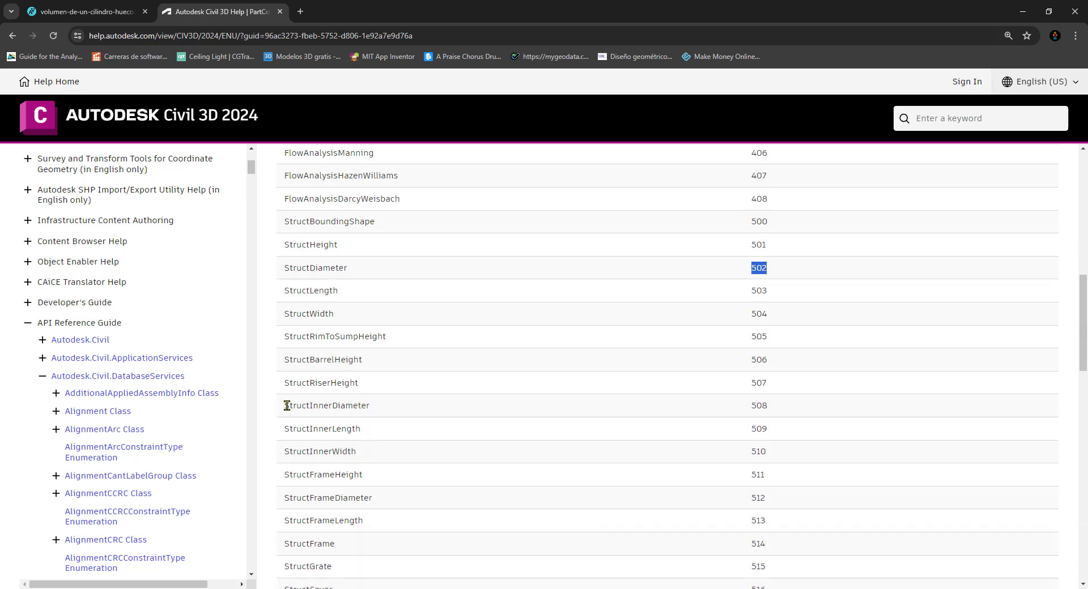
drag(289, 400, 365, 400)
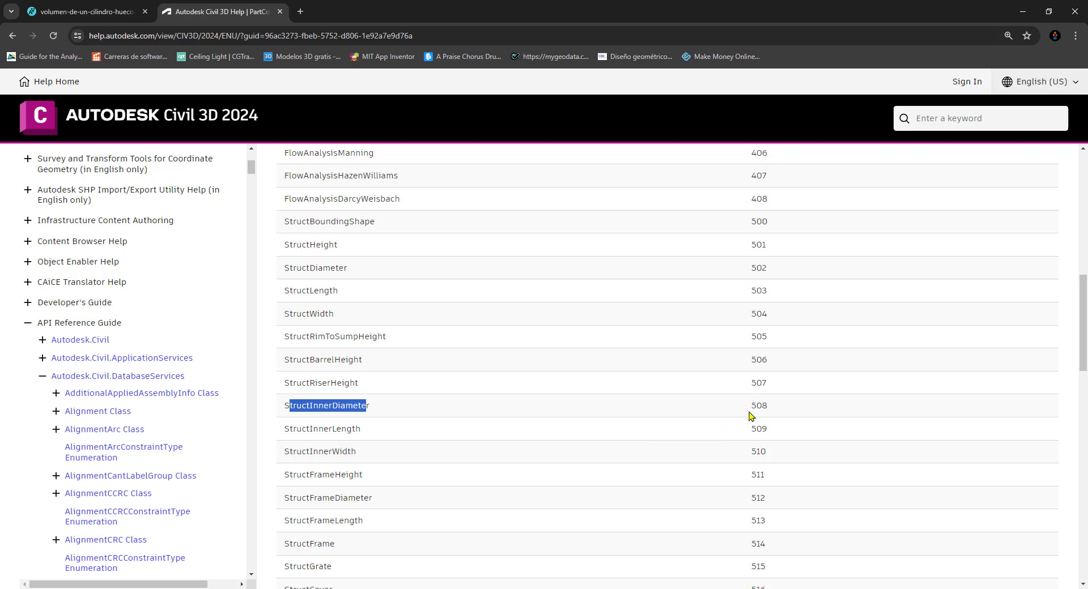
drag(749, 416, 767, 406)
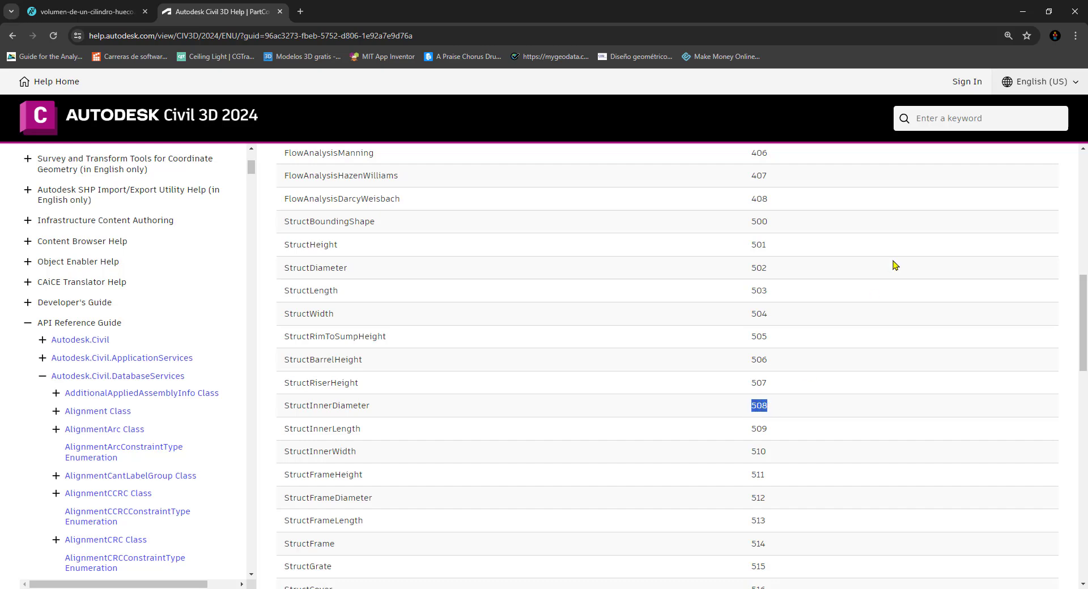
click(1022, 11)
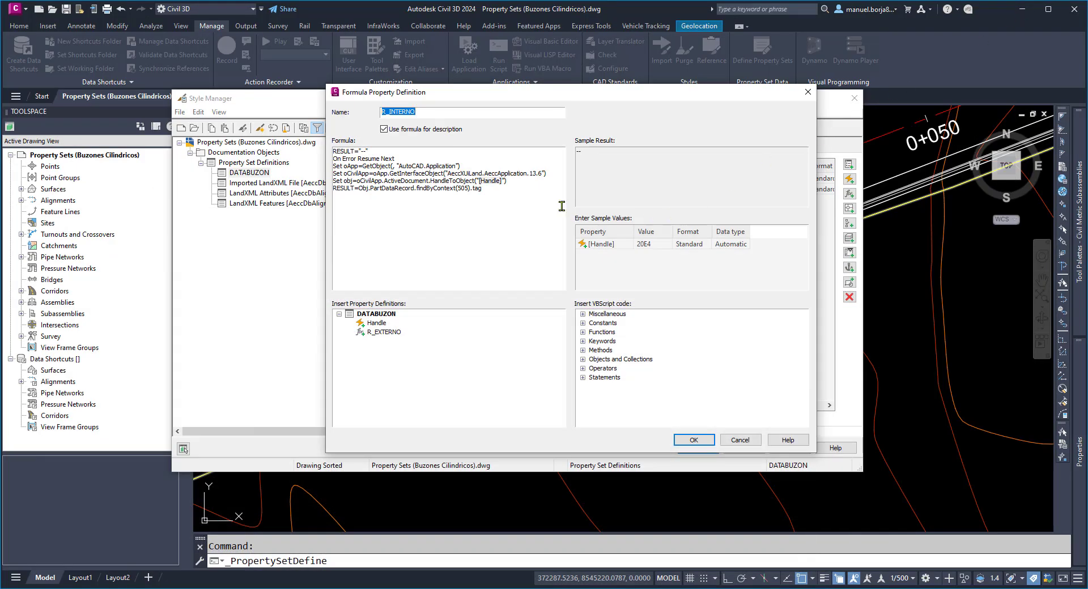
Change the findByContext argument to 508 in the R_INTERNO formula and divide the returned tag value by 1000
click(472, 187)
key(BackSpace)
key(BackSpace)
key(BackSpace)
text(508)
click(486, 188)
text(/100)
key(BackSpace)
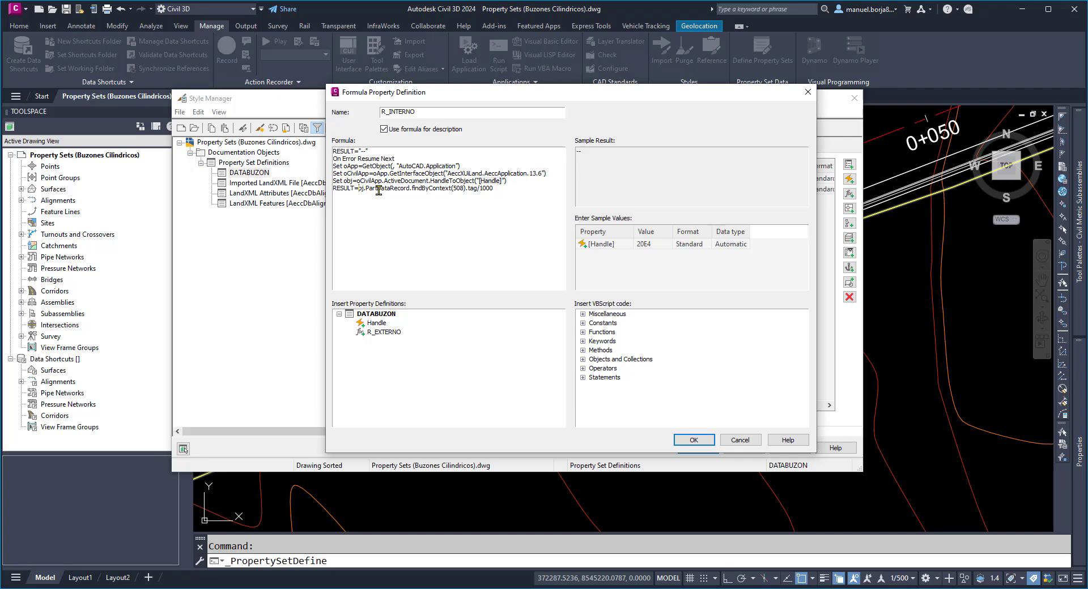
Complete the R_INTERNO expression as RESULT=(obj.PartDataRecord.findByContext(508).tag/1000)/2, then accept the definition and apply the property set changes
text(()
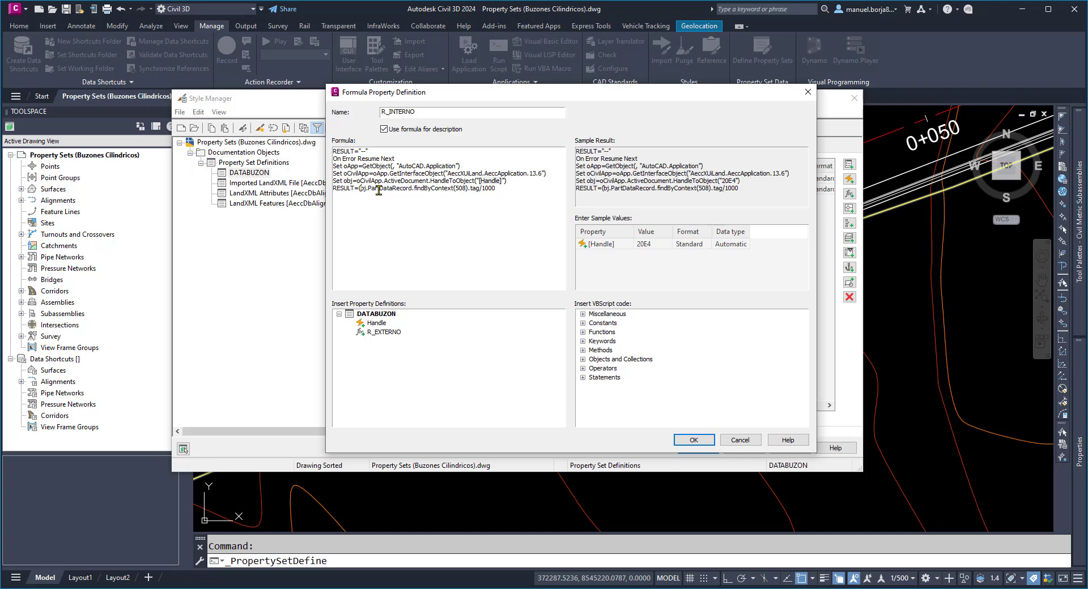
text(o)
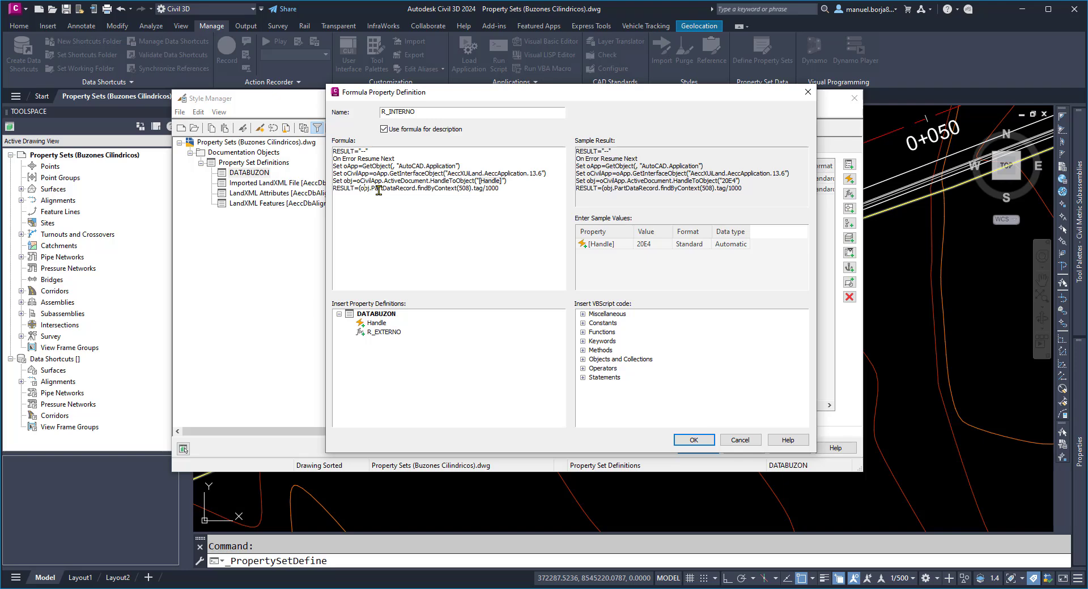
click(509, 189)
text())
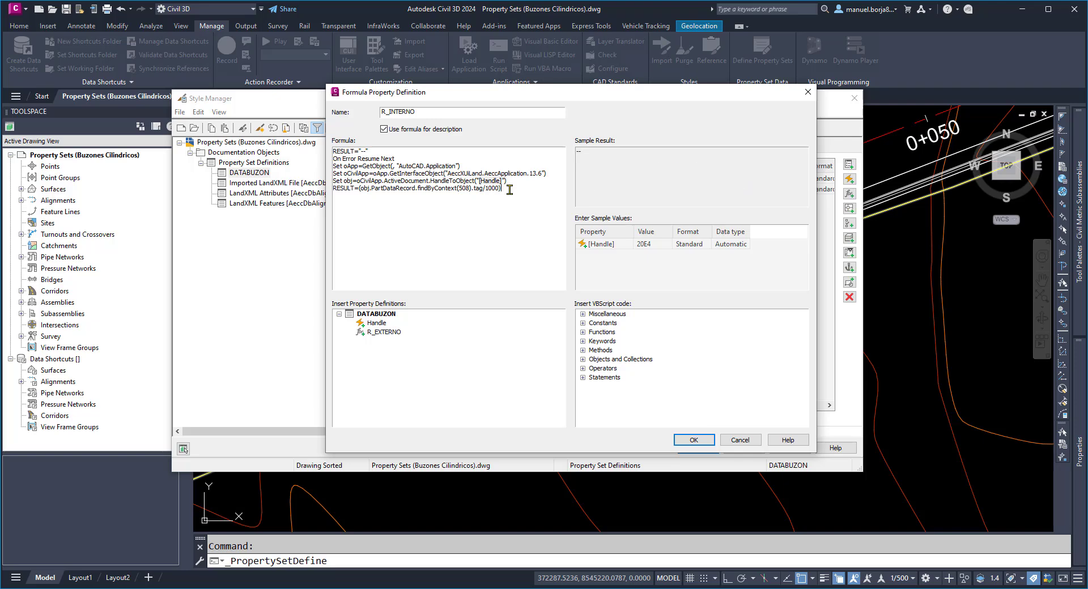
text(/2)
click(692, 442)
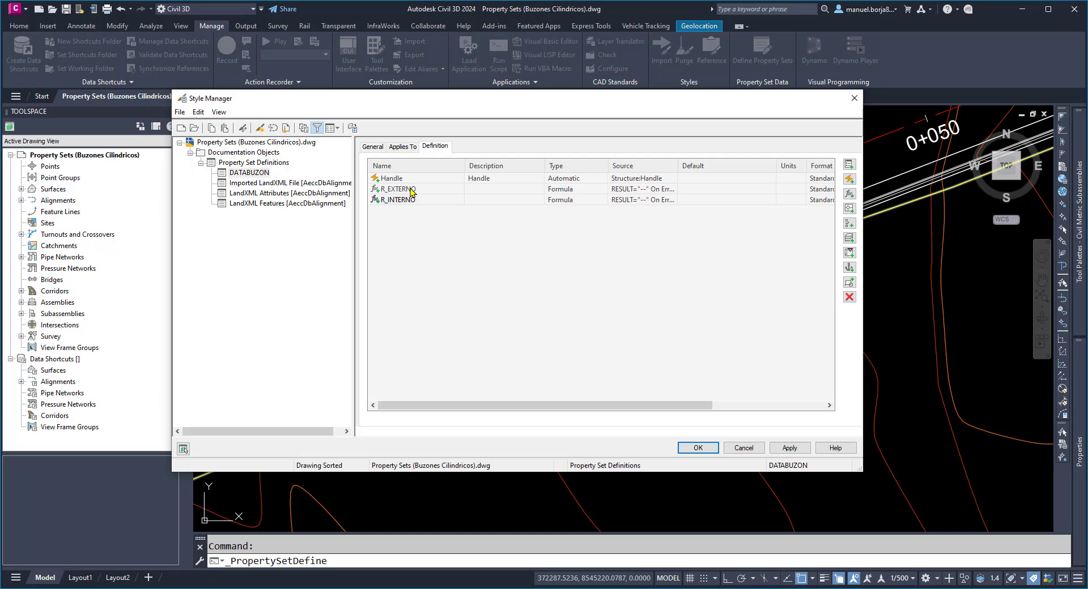
click(789, 448)
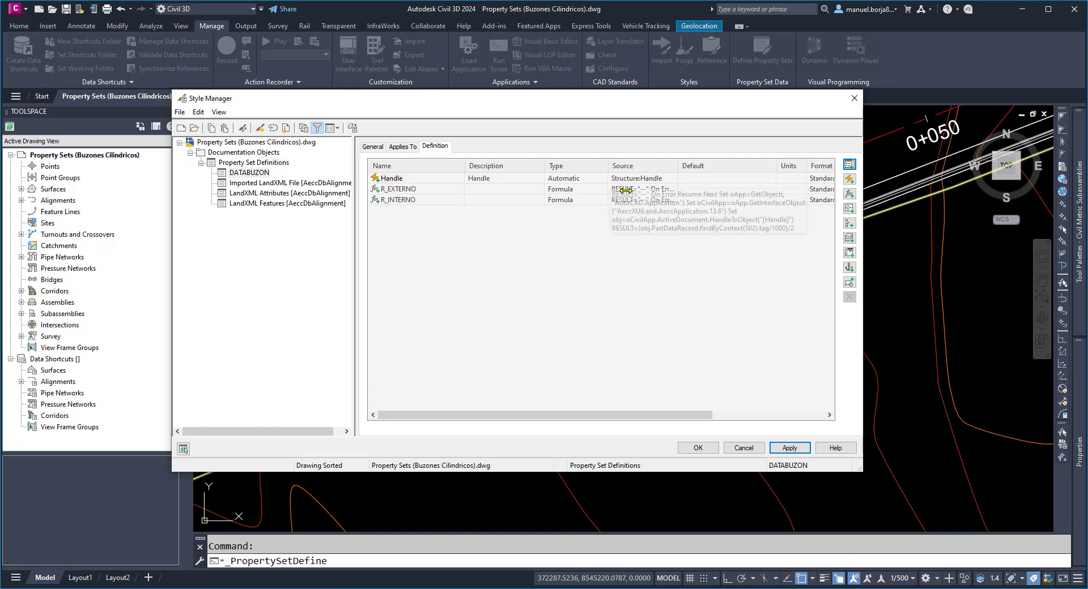
Review the structure context types and their values on the Civil 3D help page in the browser, then return to Civil 3D
click(183, 448)
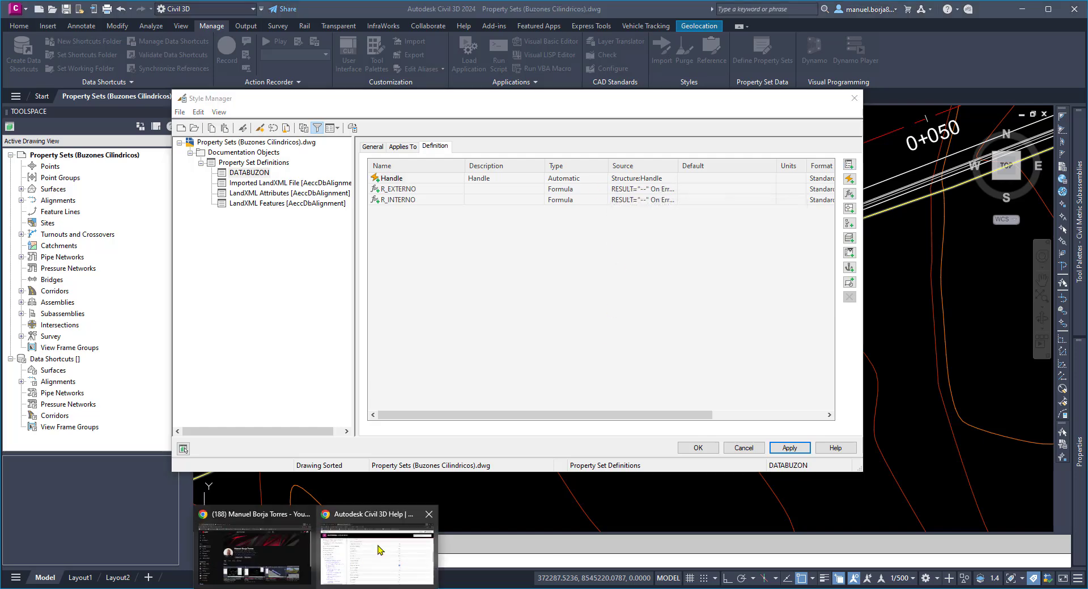
click(378, 547)
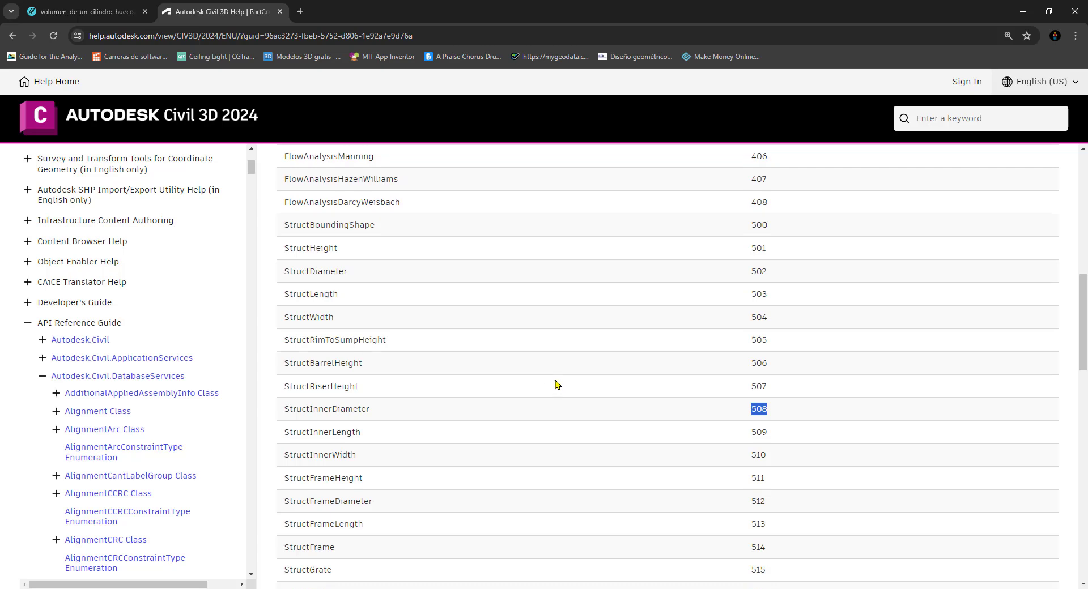
scroll(558, 384, up, 2)
scroll(558, 383, up, 2)
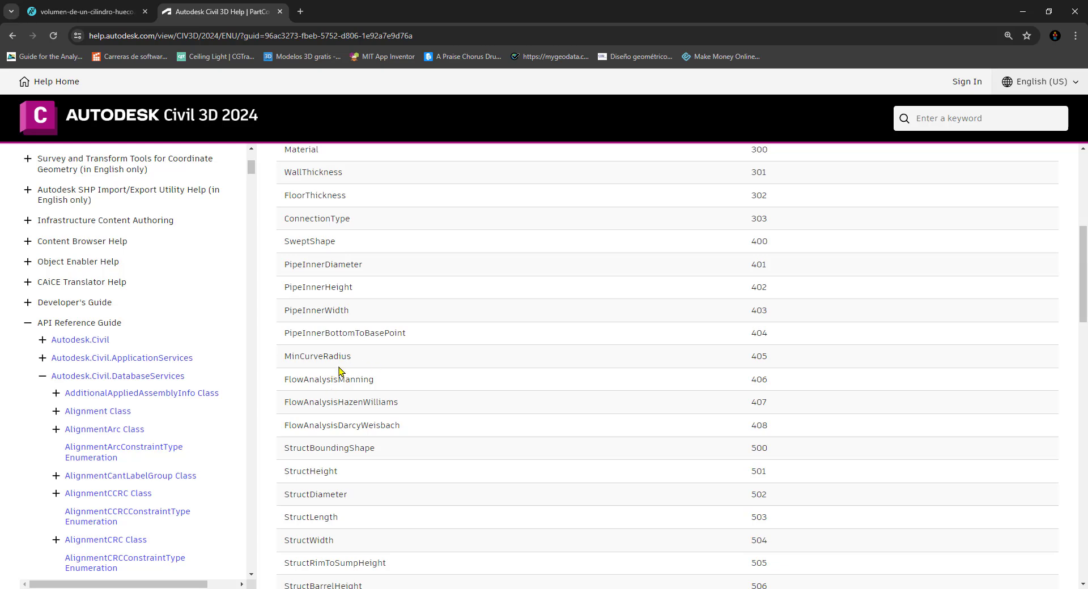
scroll(340, 372, up, 1)
scroll(445, 401, down, 3)
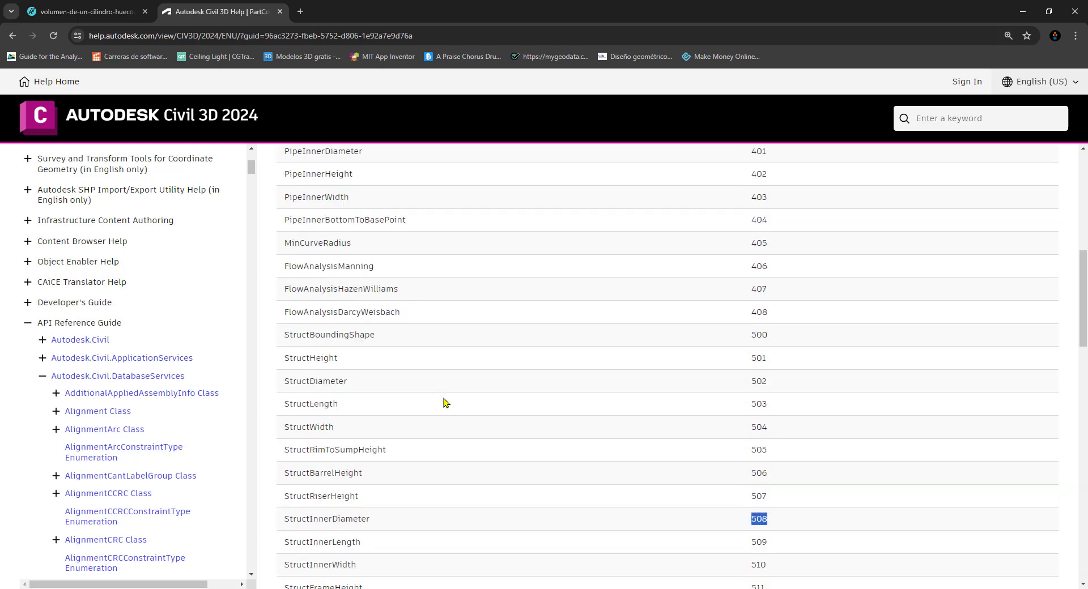
scroll(446, 402, down, 2)
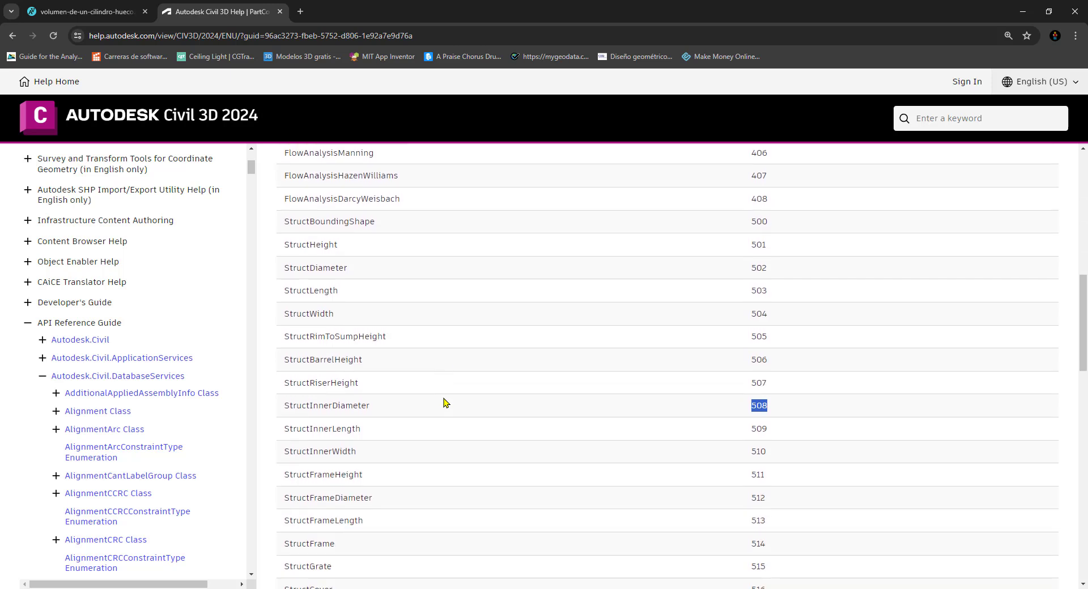
scroll(445, 402, down, 1)
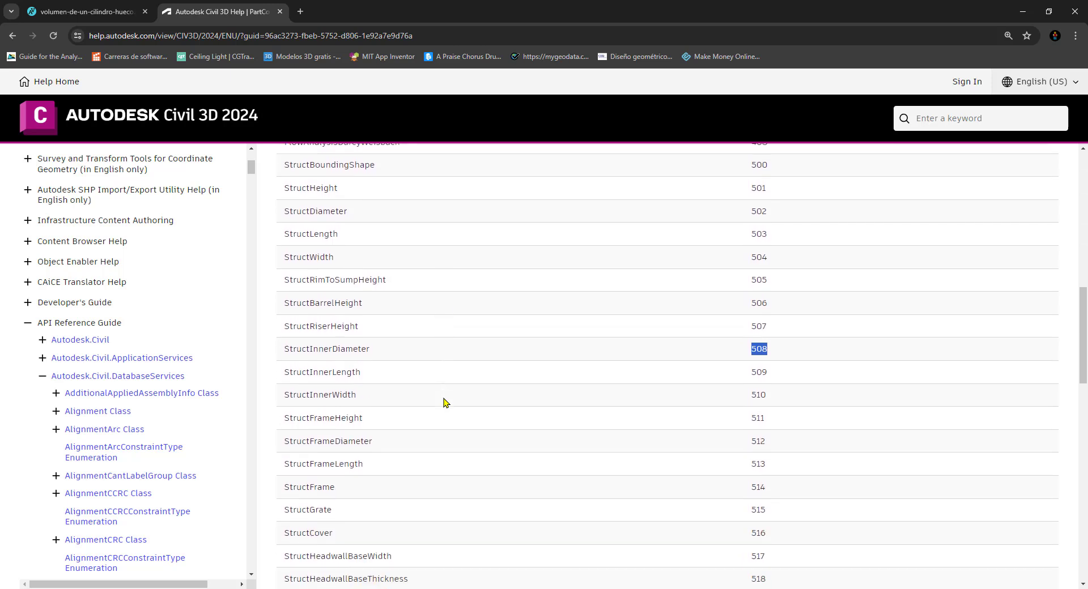
scroll(445, 402, down, 2)
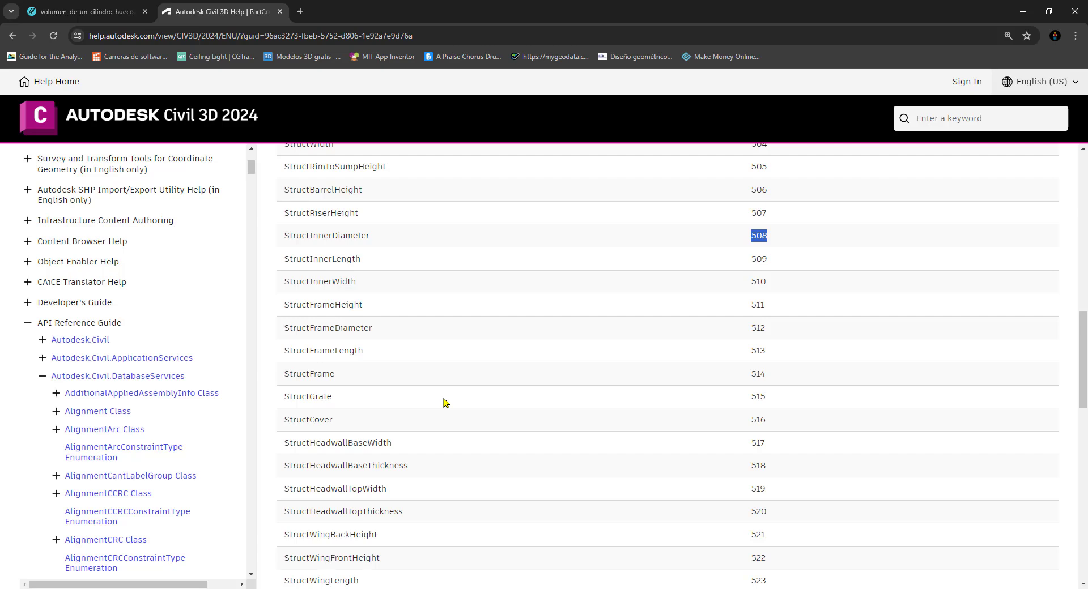
scroll(446, 403, down, 2)
scroll(445, 402, down, 7)
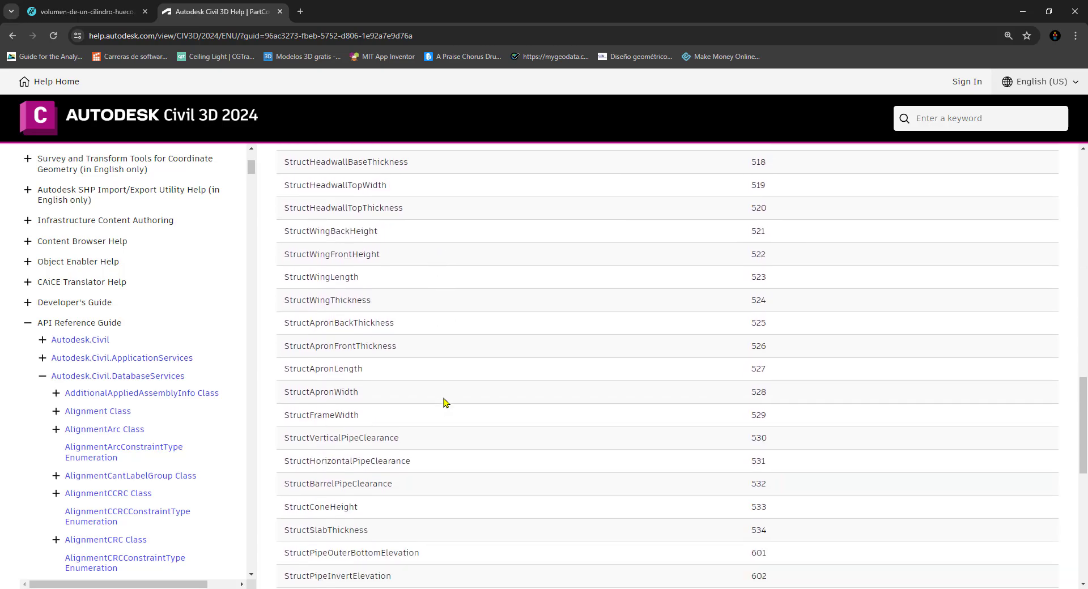
scroll(445, 403, down, 2)
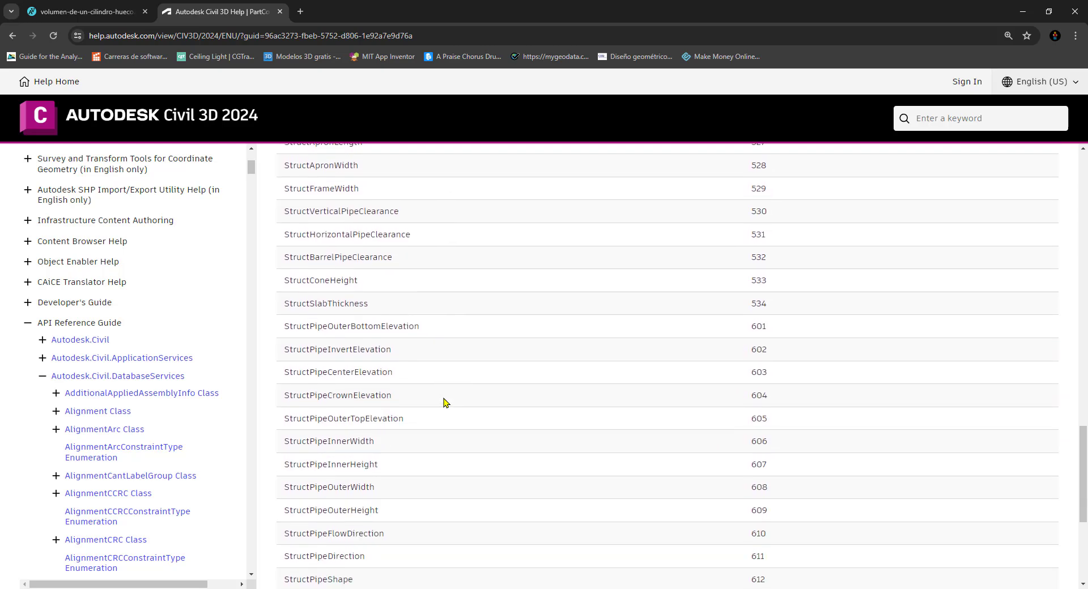
scroll(444, 403, up, 8)
scroll(446, 403, up, 11)
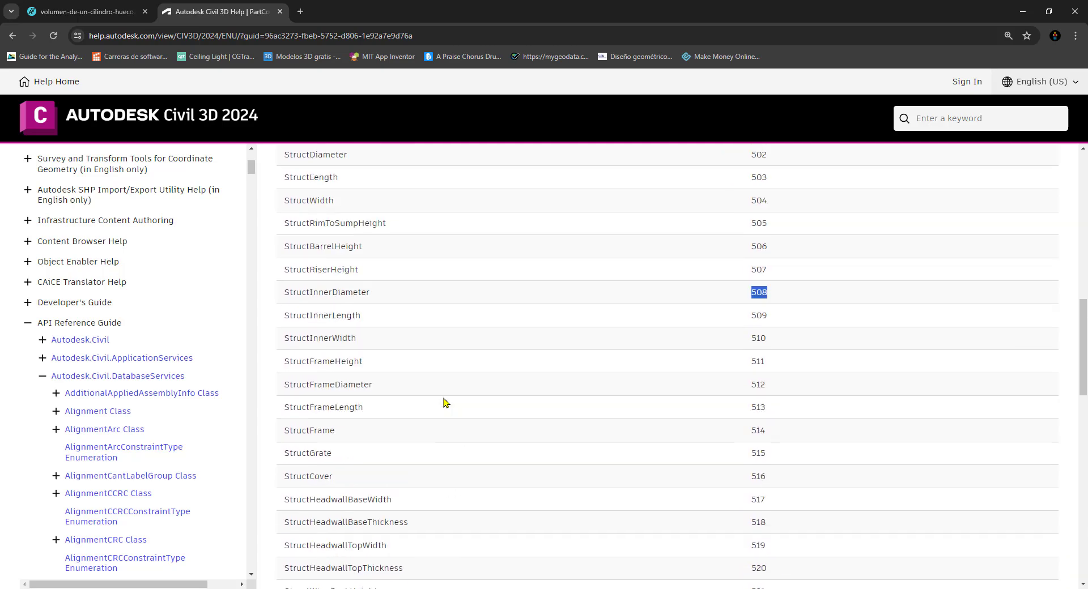
click(1022, 11)
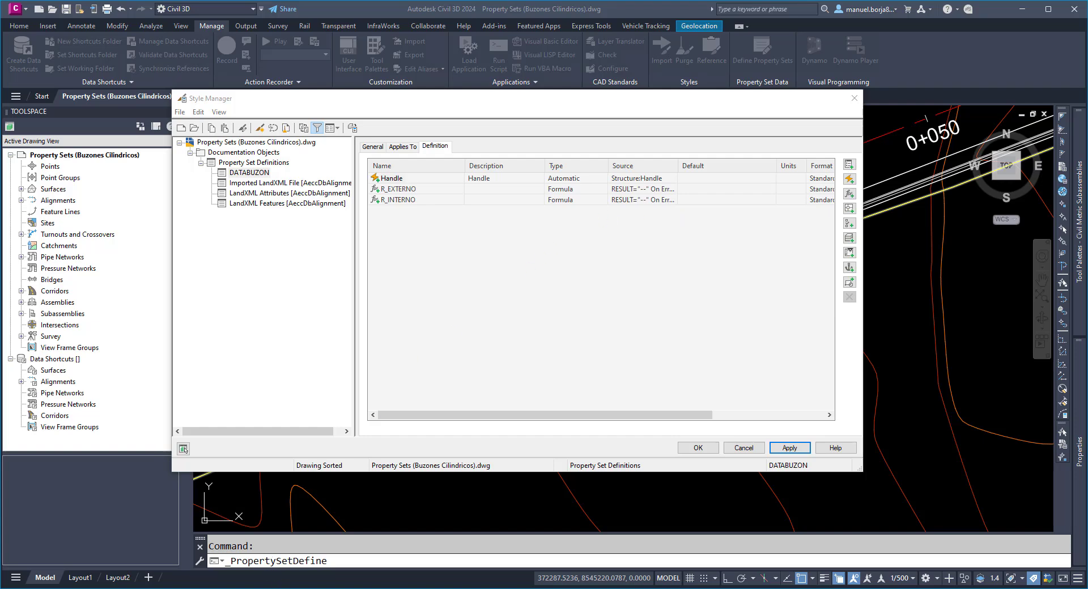
Check the hollow cylinder volume formula on the other open browser page and return to Civil 3D
mouse_move(331, 582)
click(377, 544)
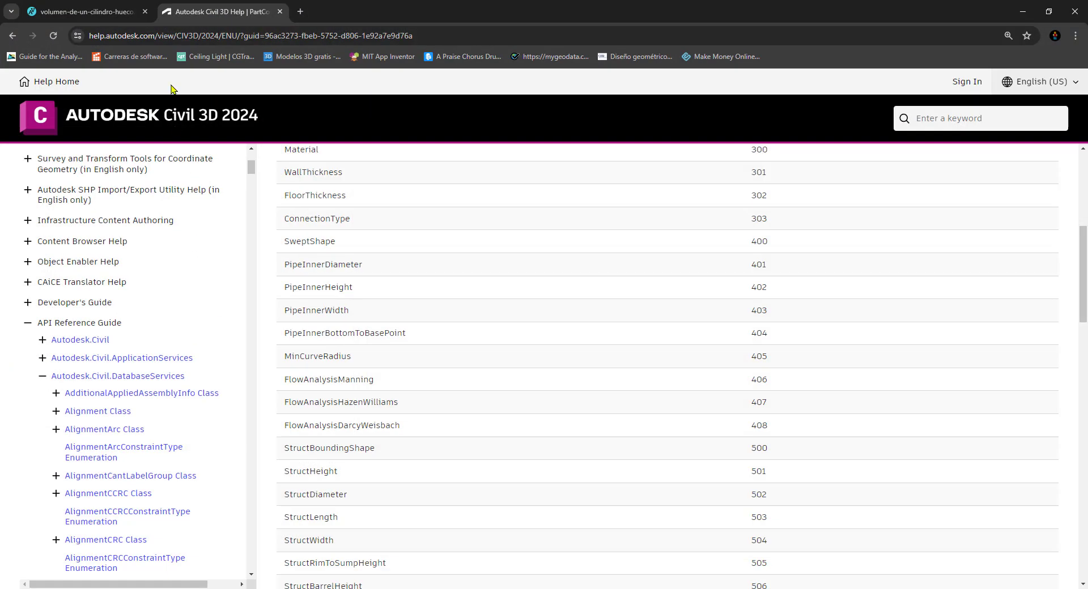
click(116, 12)
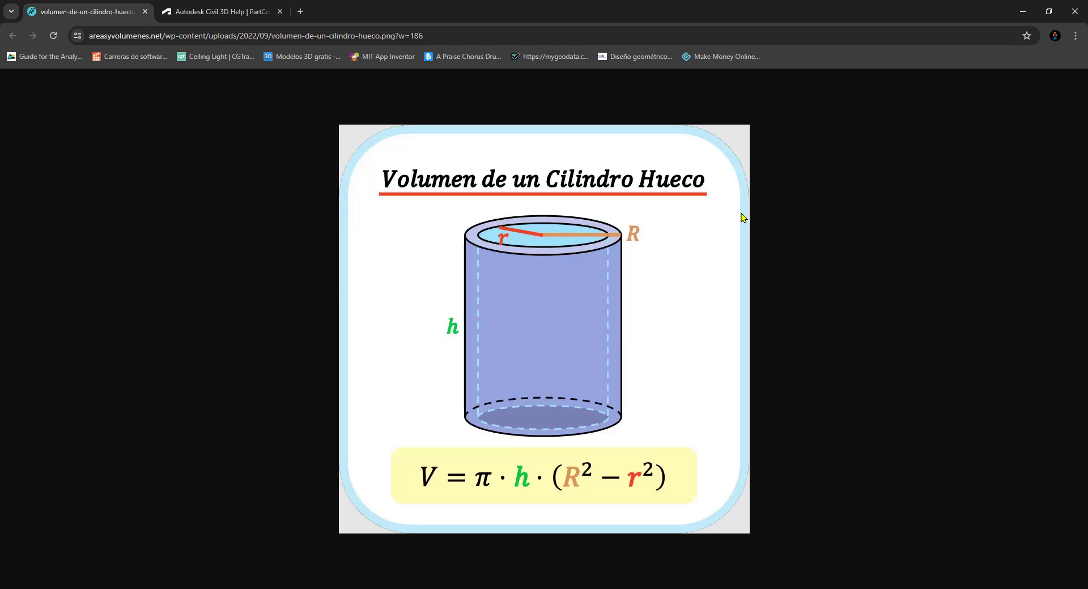
click(1026, 10)
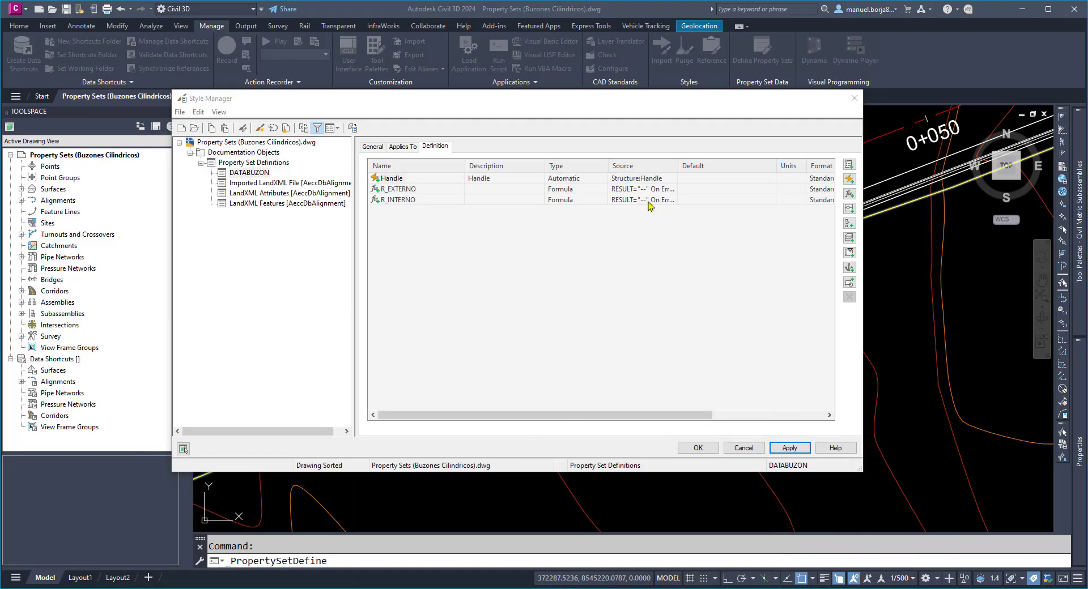
Add a formula property named FOR1 that squares the outer radius as [R_EXTERNO]*[R_EXTERNO], using inserted property definitions
click(855, 193)
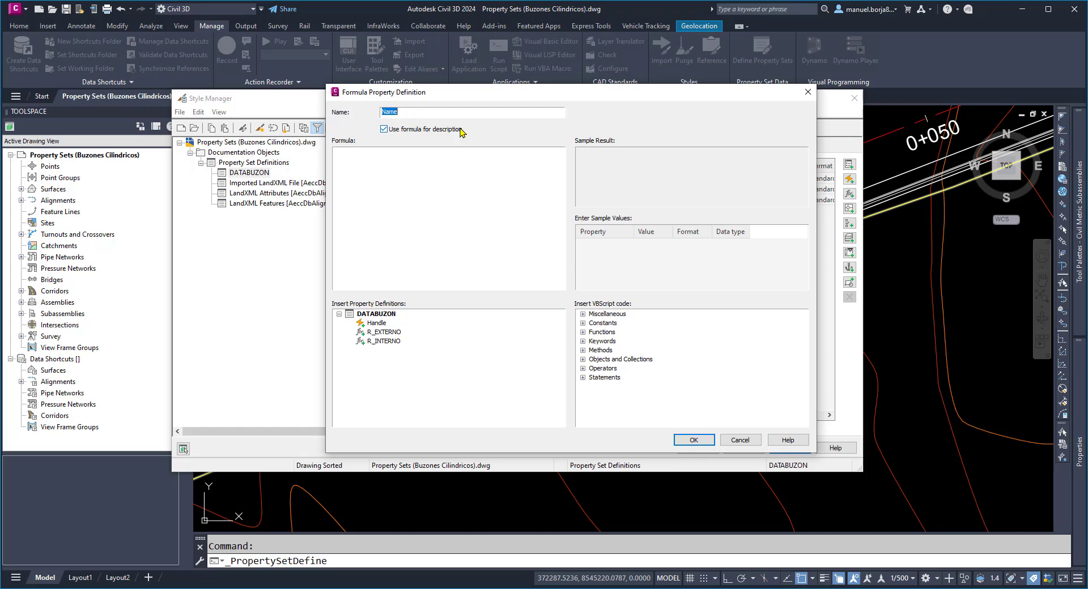
text(FOR1)
click(383, 161)
click(384, 334)
double_click(384, 333)
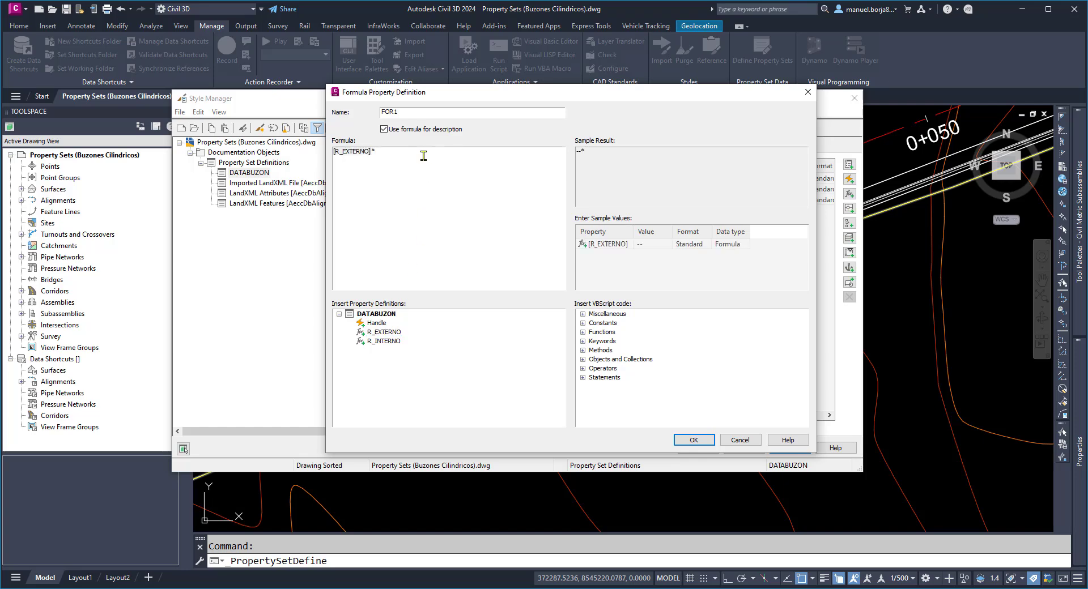
double_click(383, 333)
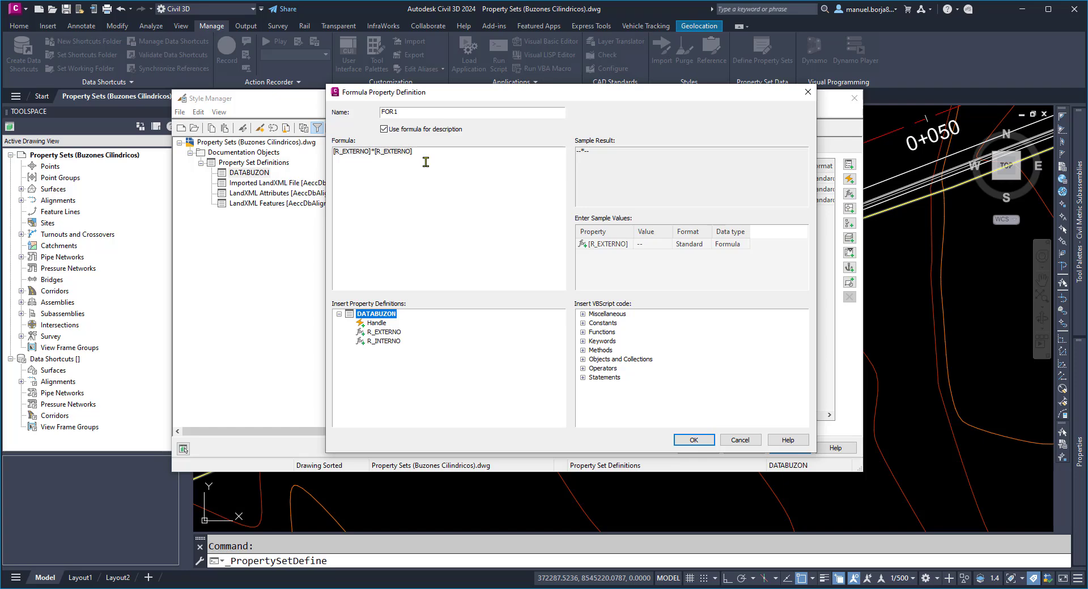
click(703, 444)
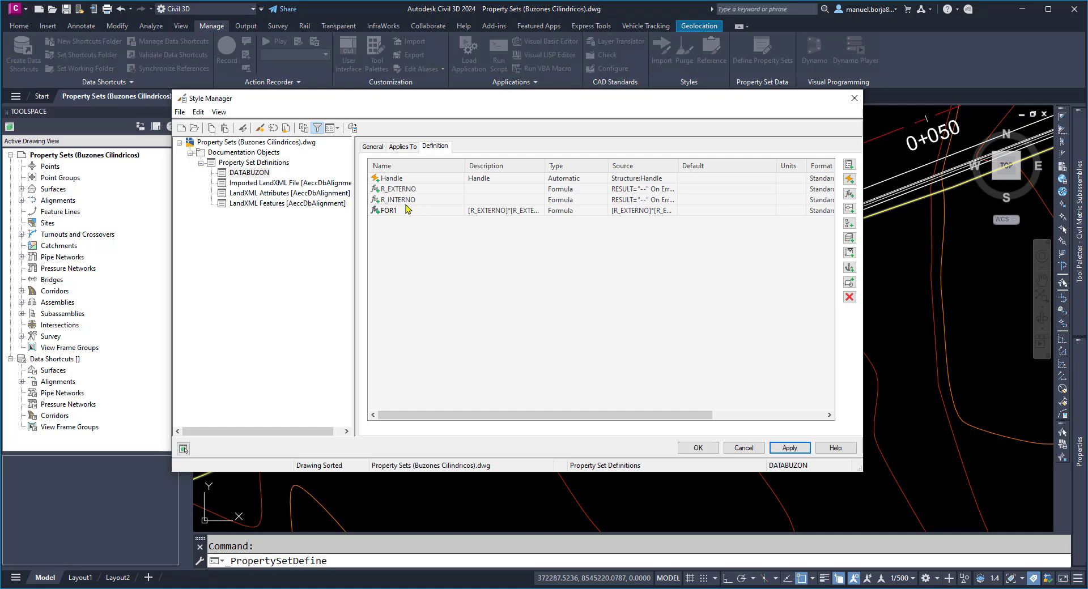
Add a formula property named FOR2 that squares the inner radius as [R_INTERNO]*[R_INTERNO], using inserted property definitions
click(849, 194)
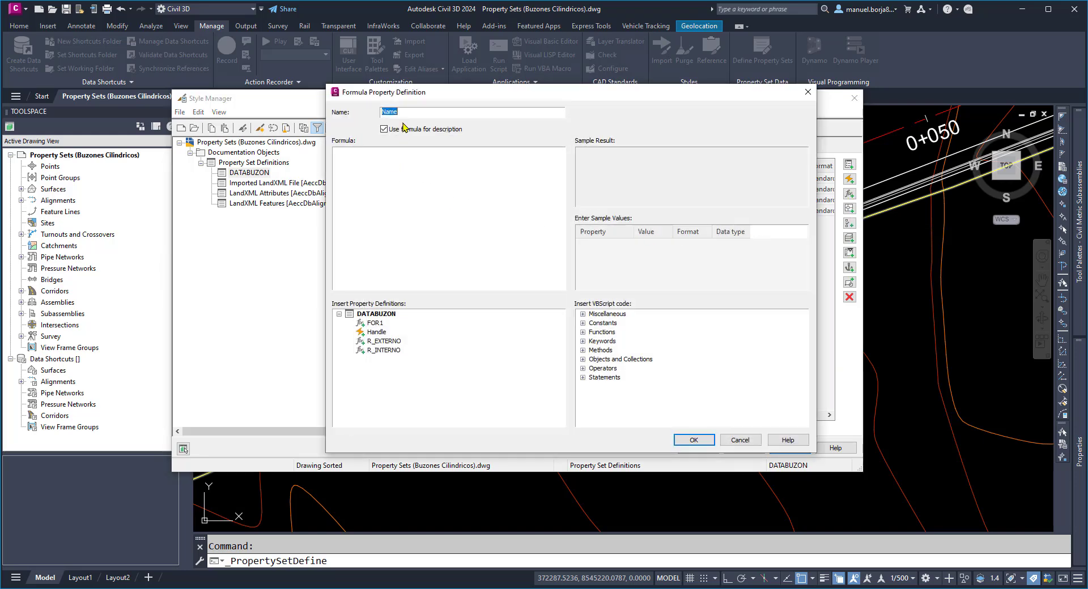
text(FOR)
text(2)
click(375, 164)
double_click(387, 350)
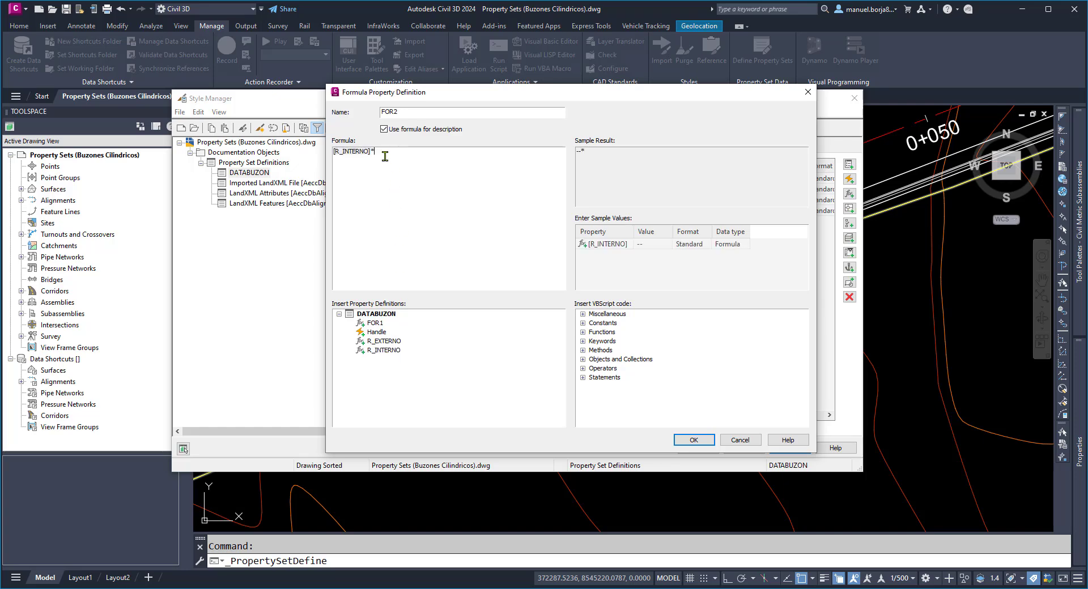
text(*)
double_click(387, 350)
click(707, 442)
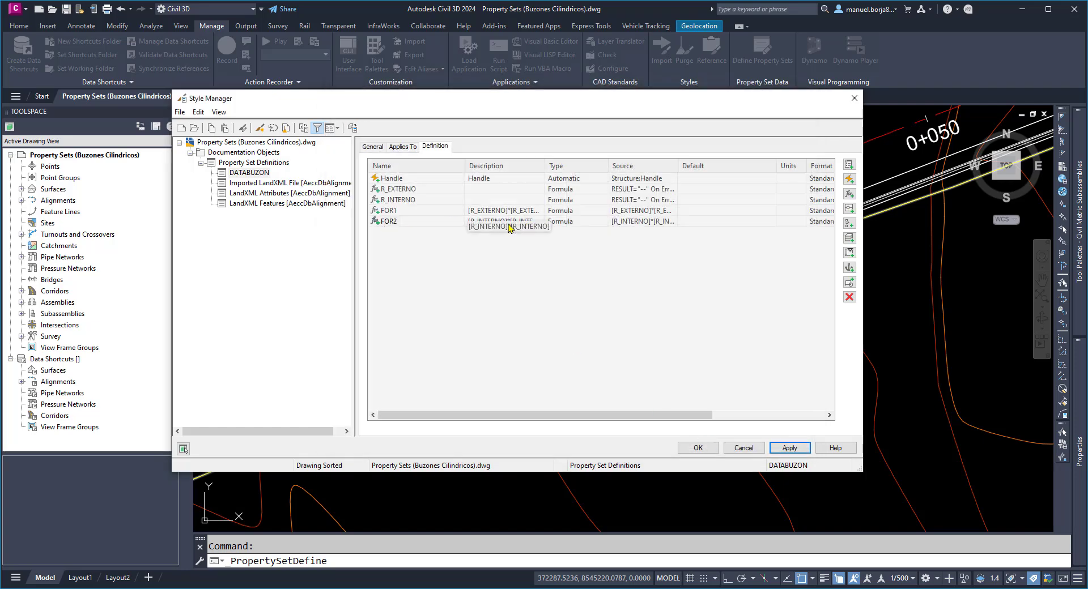
Check the height term of the hollow cylinder volume formula on the browser page and return to Civil 3D
click(183, 450)
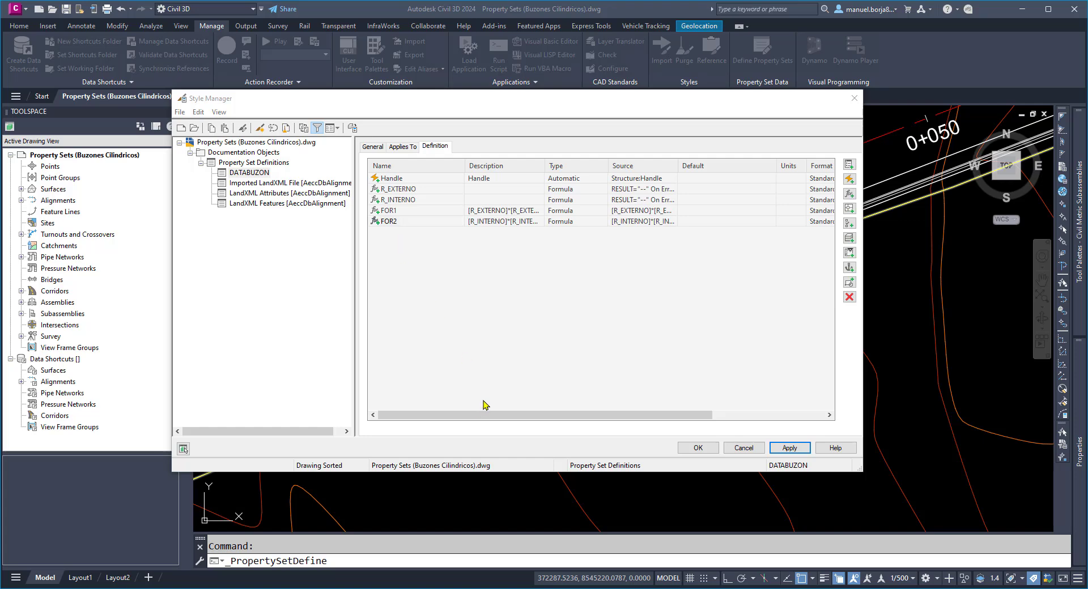
mouse_move(316, 588)
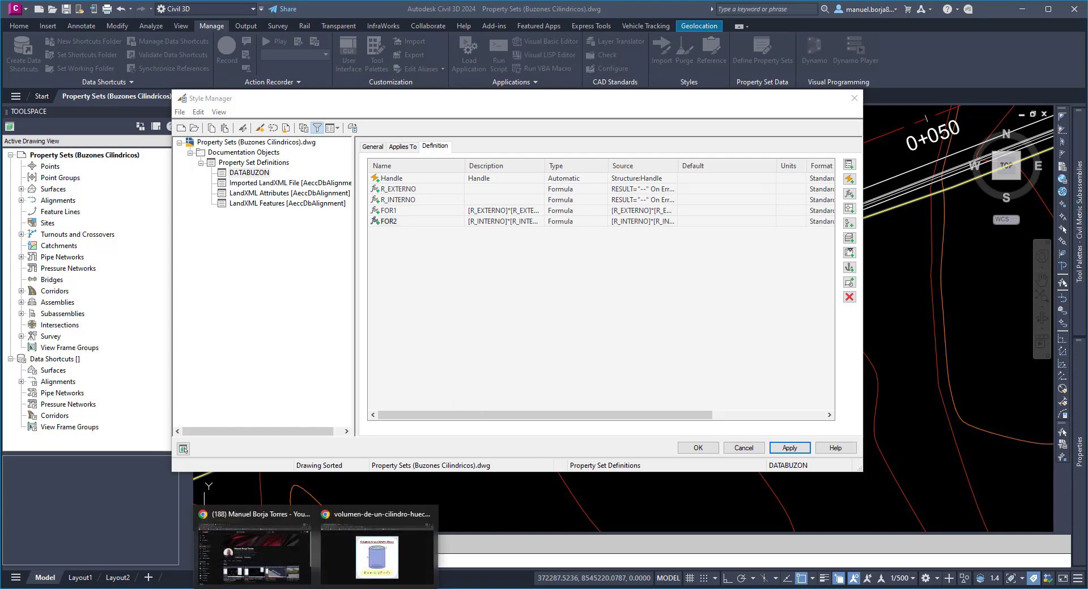
click(369, 566)
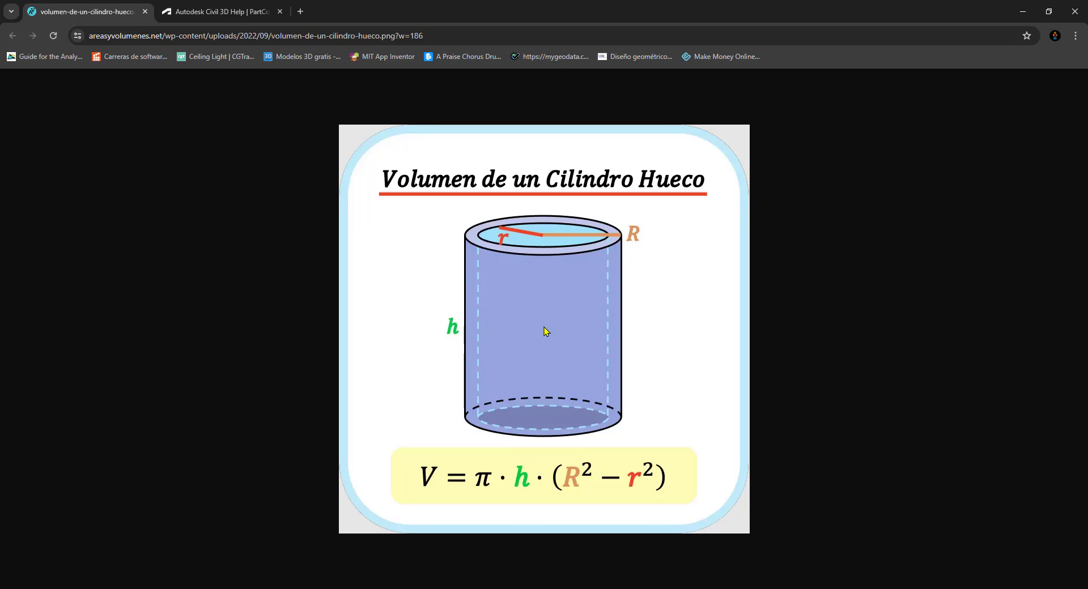
click(1025, 14)
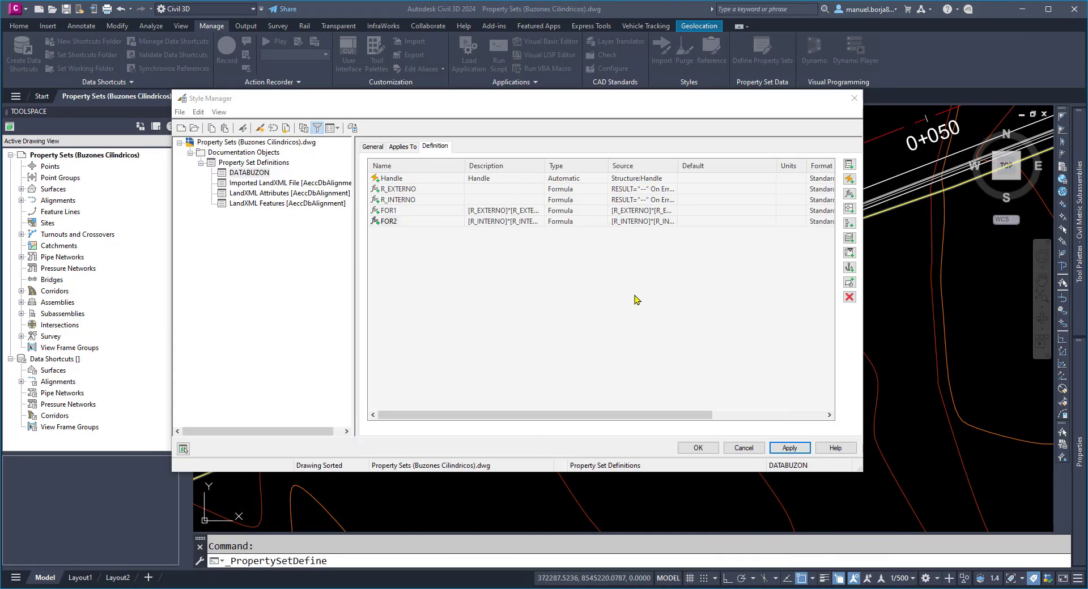
Add a formula property named ALT_CILINDRO, insert the script that reads findByContext(505).tag, and set its AeccApplication version to 13.6
click(849, 194)
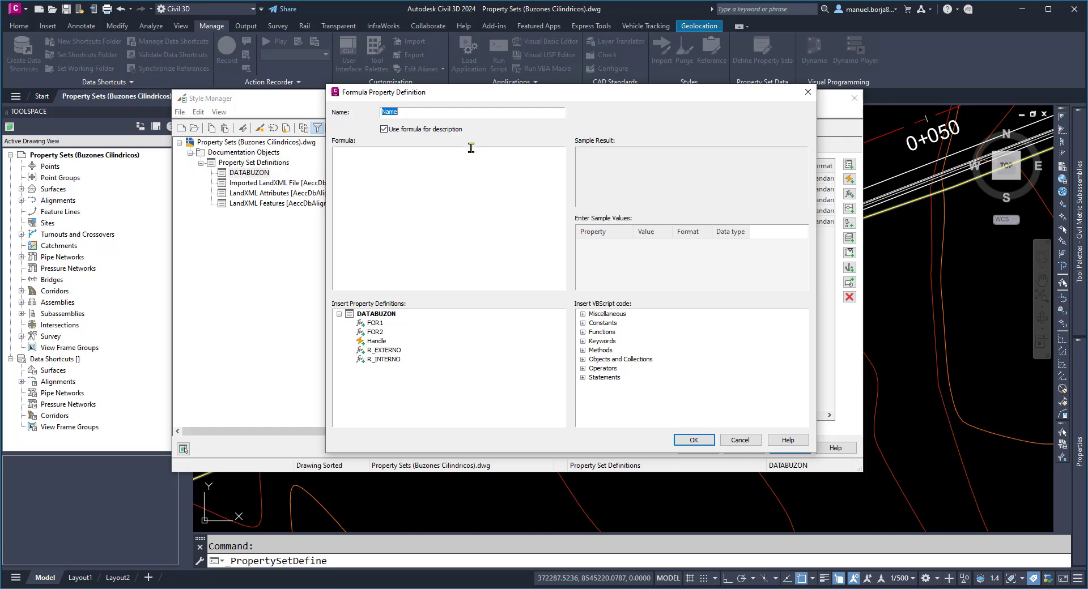
text(ALT)
text(_CILINDRO)
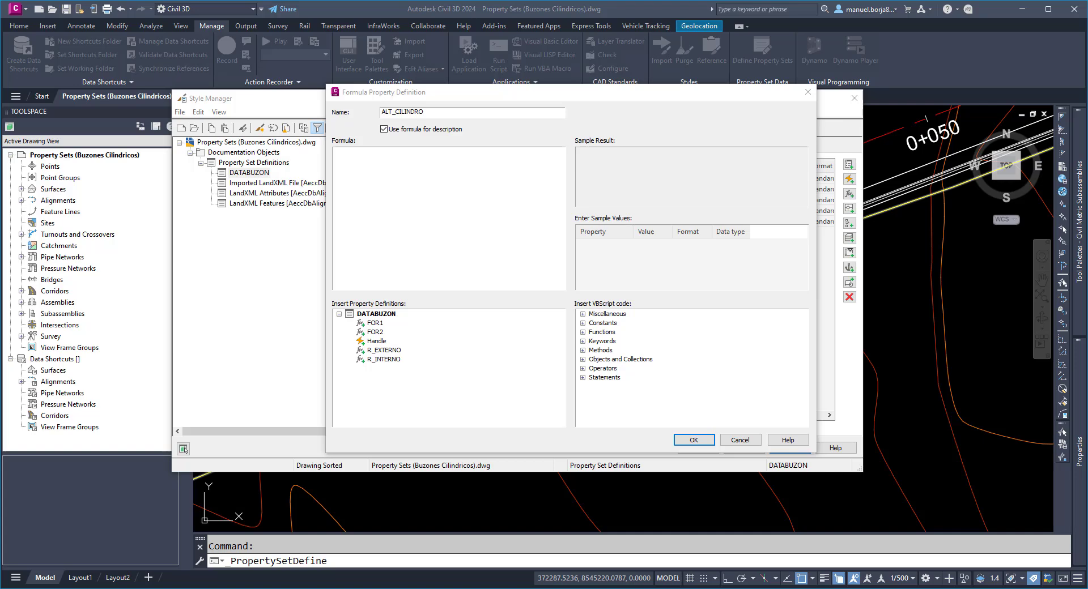
click(417, 164)
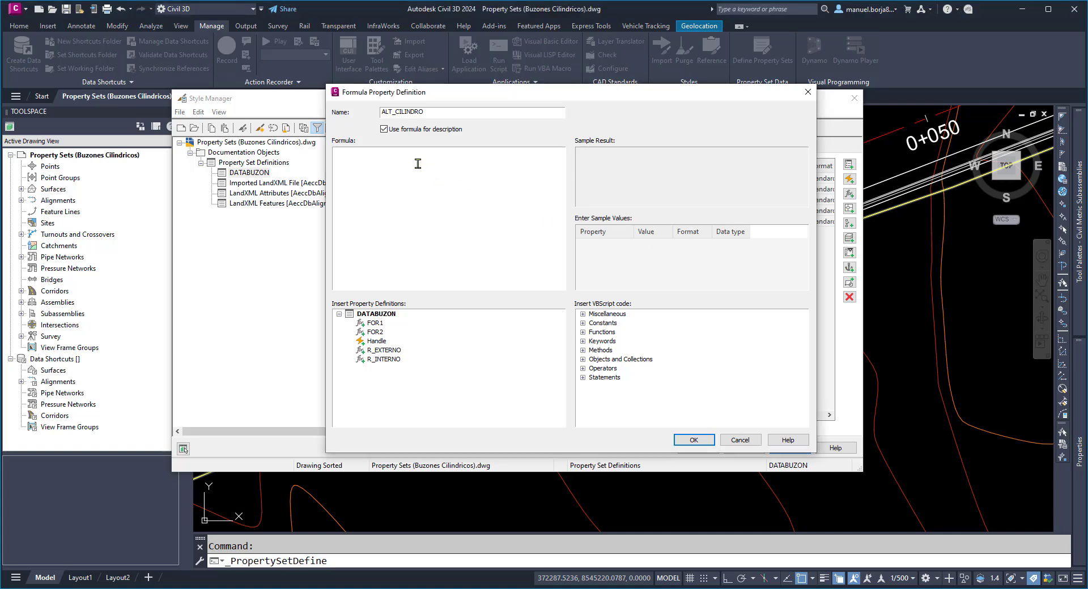
text(RESULT="--" On Error Resume Next Set oApp=GetObject(, "AutoCAD.Application") Set oCivilApp=oApp.GetInterfaceObject("AeccXUiLand.AeccApplication.13.5") Set obj=oCivilApp.ActiveDocument.HandleToObject("[Handle]") RESULT=Obj.PartDataRecord.findByContext(505).tag)
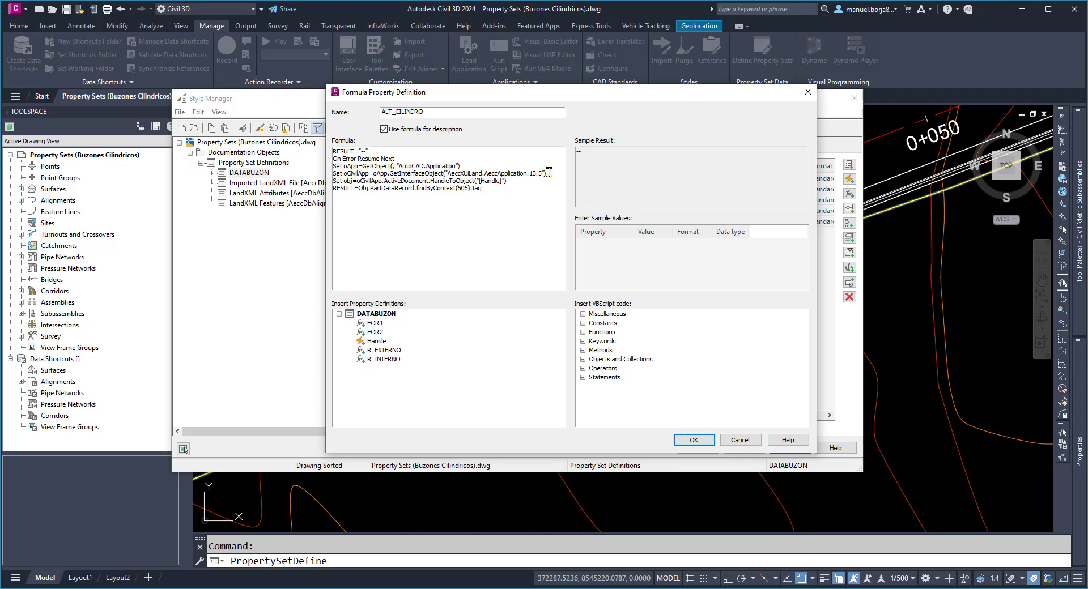
key(BackSpace)
key(BackSpace)
key(BackSpace)
key(BackSpace)
text(13.6)
Replace the handle text in the HandleToObject line of the ALT_CILINDRO script with the inserted Handle property definition
click(500, 190)
key(BackSpace)
key(BackSpace)
key(BackSpace)
key(BackSpace)
key(BackSpace)
key(BackSpace)
key(BackSpace)
key(BackSpace)
double_click(375, 342)
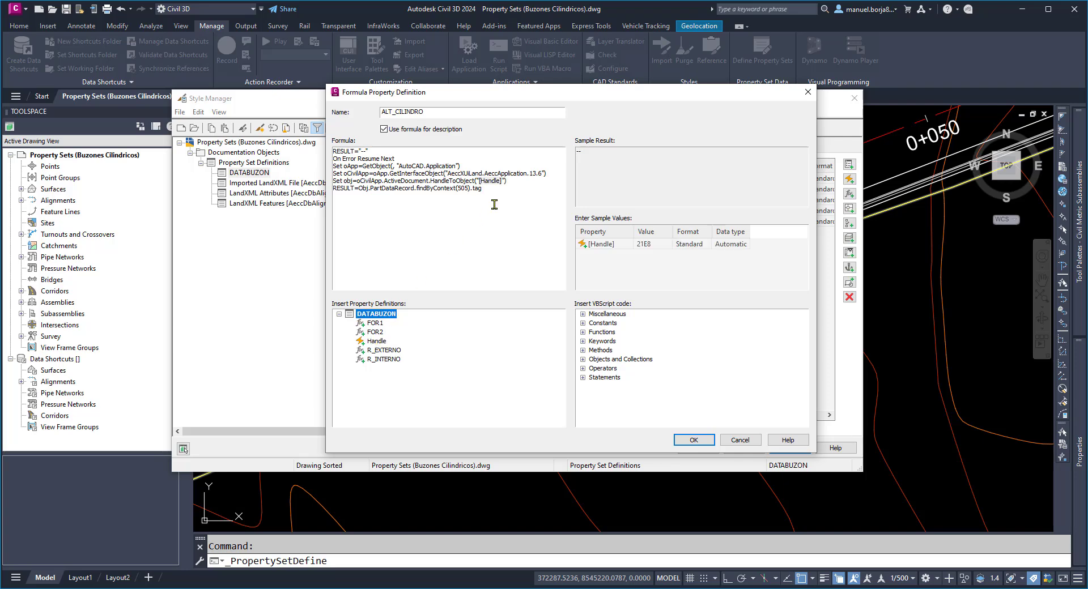
Correct the object name in the script's last RESULT line to lowercase obj
click(361, 185)
key(BackSpace)
text(O)
key(BackSpace)
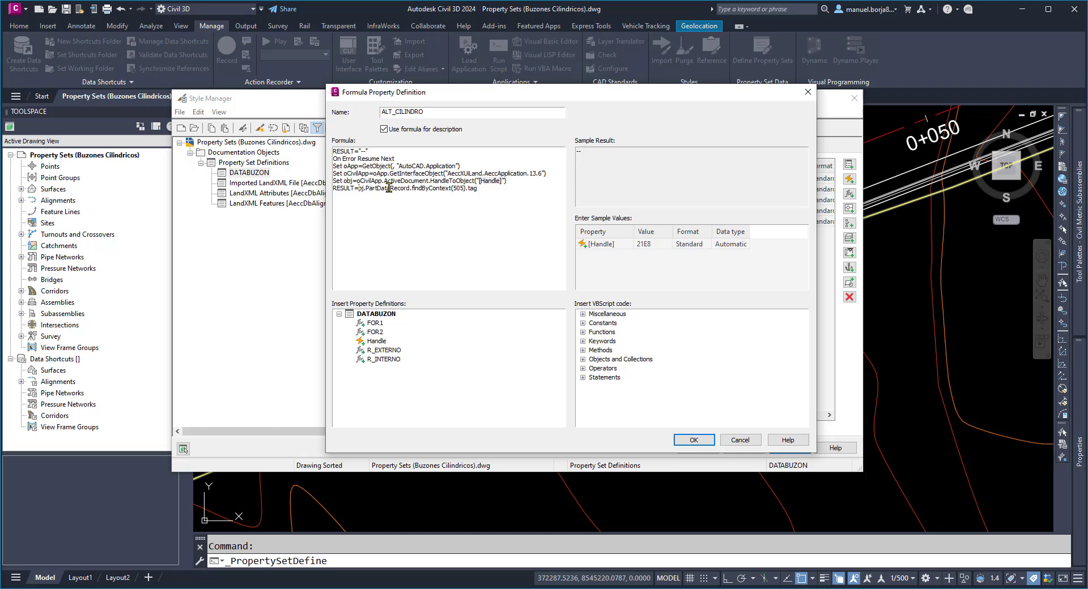
text(o)
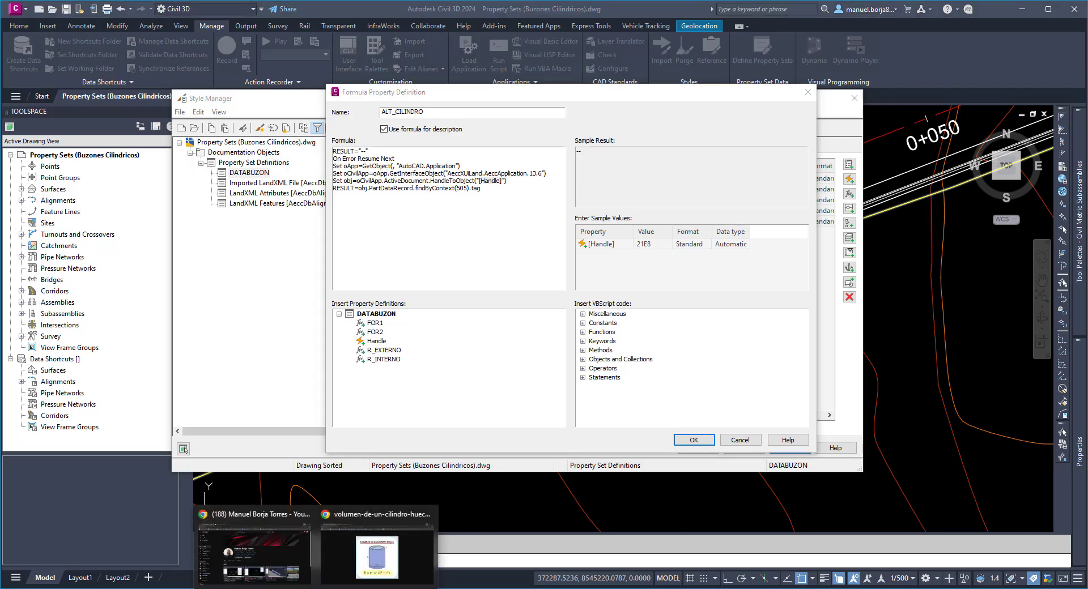
Look up the StructRimToSumpHeight context value on the Civil 3D help page in the browser, then return to Civil 3D
click(354, 567)
click(213, 12)
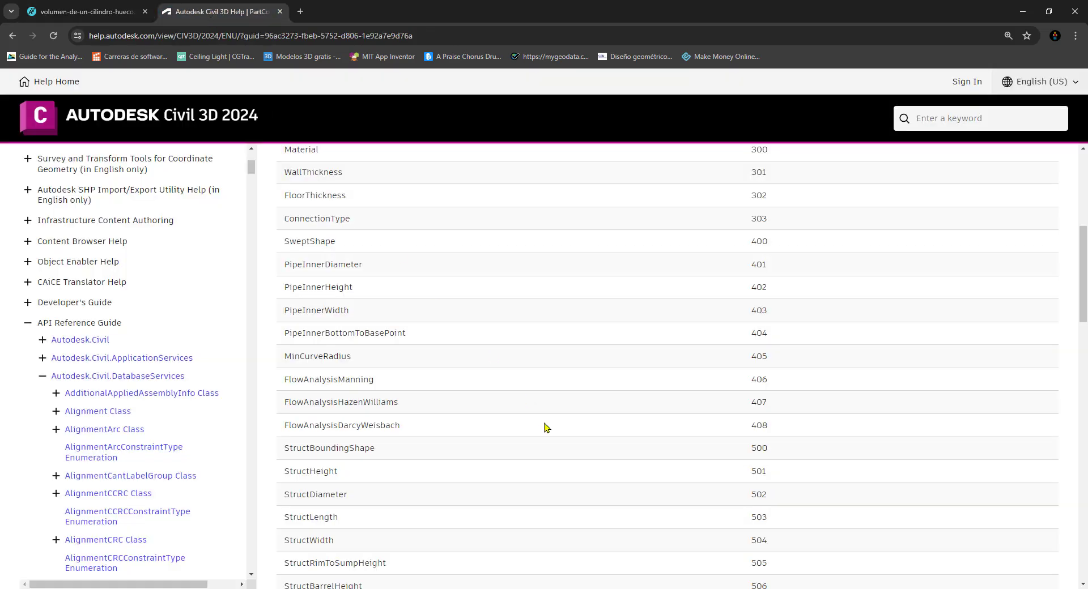
scroll(546, 427, down, 1)
scroll(545, 427, down, 2)
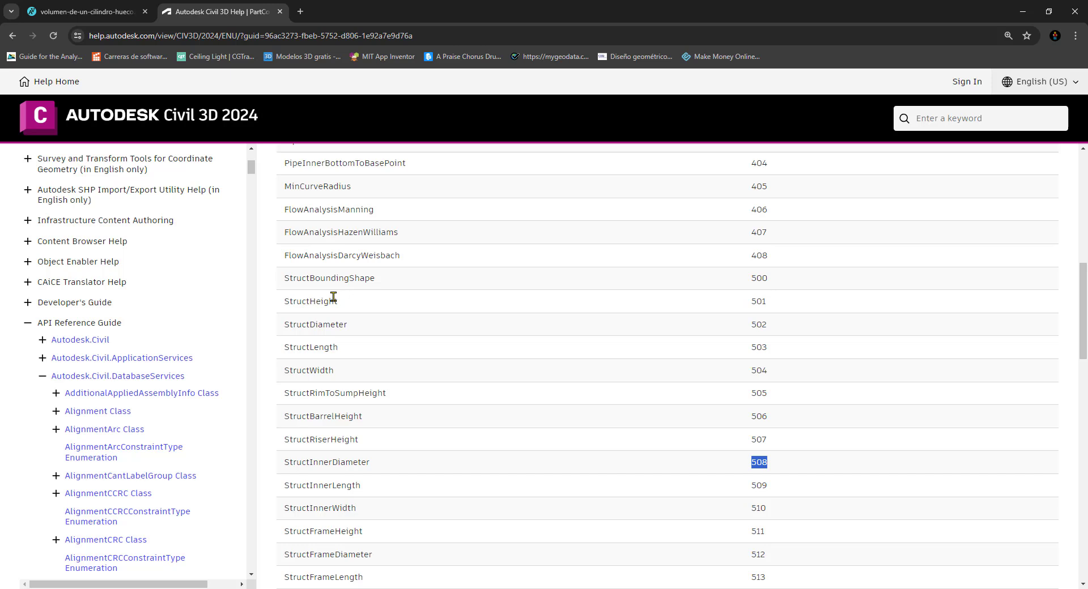
click(292, 396)
drag(285, 396, 389, 400)
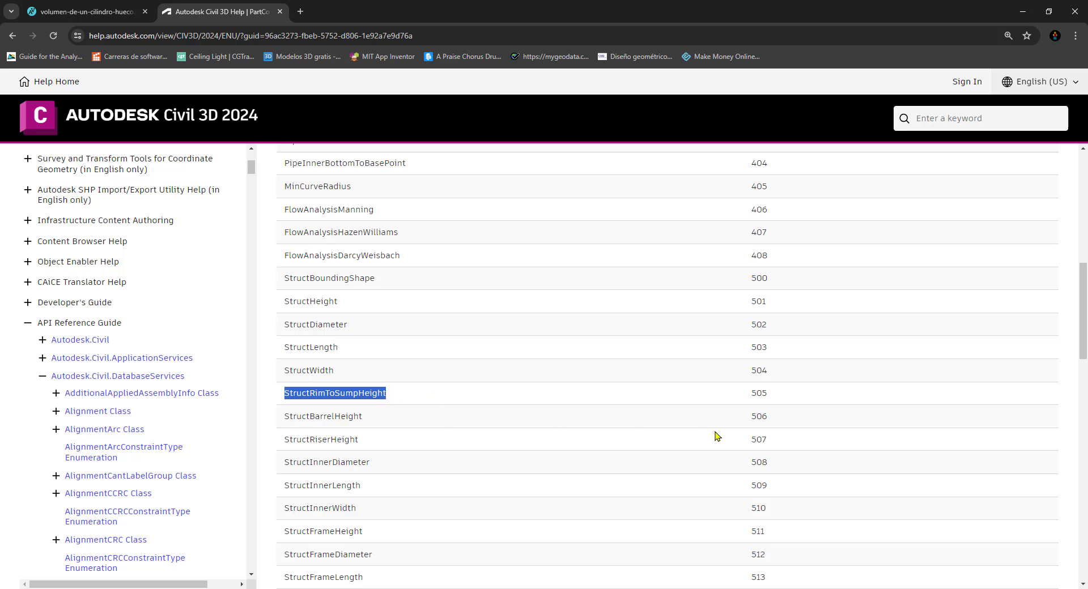
drag(751, 397, 769, 398)
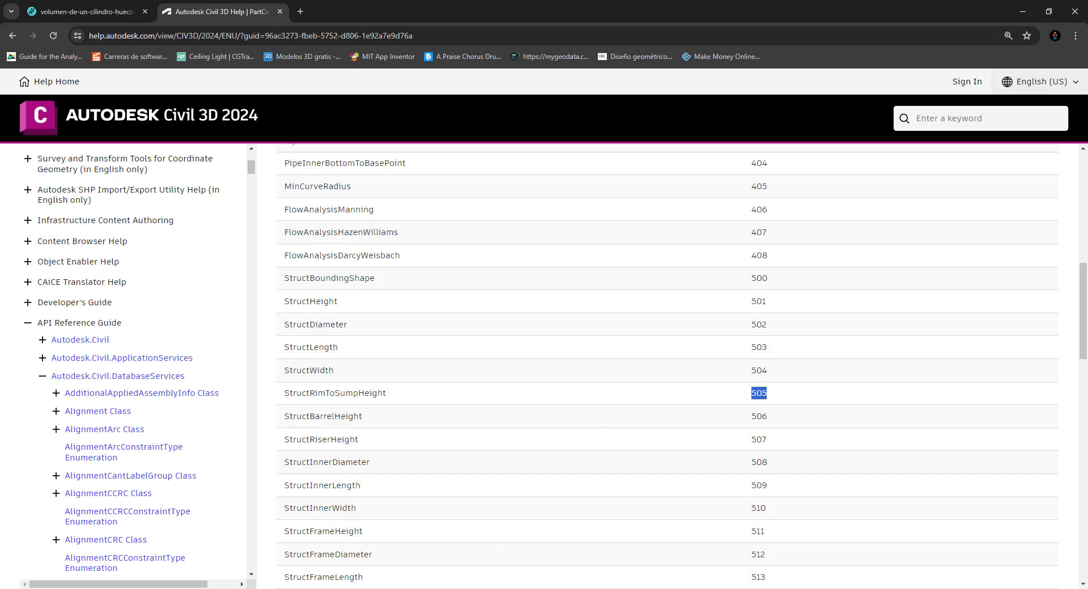
click(1022, 12)
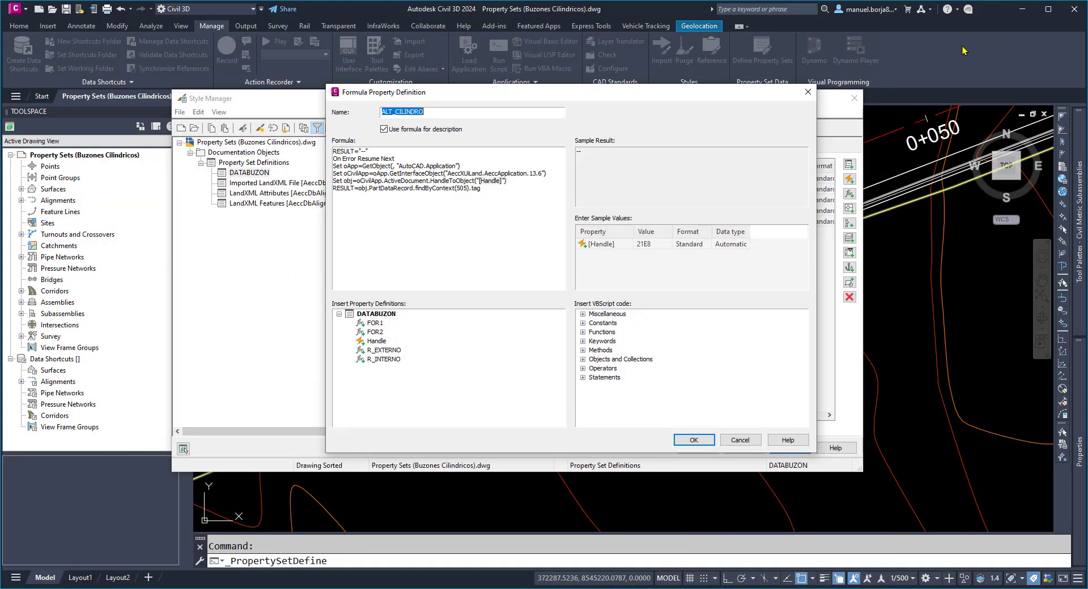
Append /1000 to the RESULT expression of ALT_CILINDRO and accept the formula definition
click(470, 190)
click(485, 189)
text(/1000)
click(528, 180)
click(692, 441)
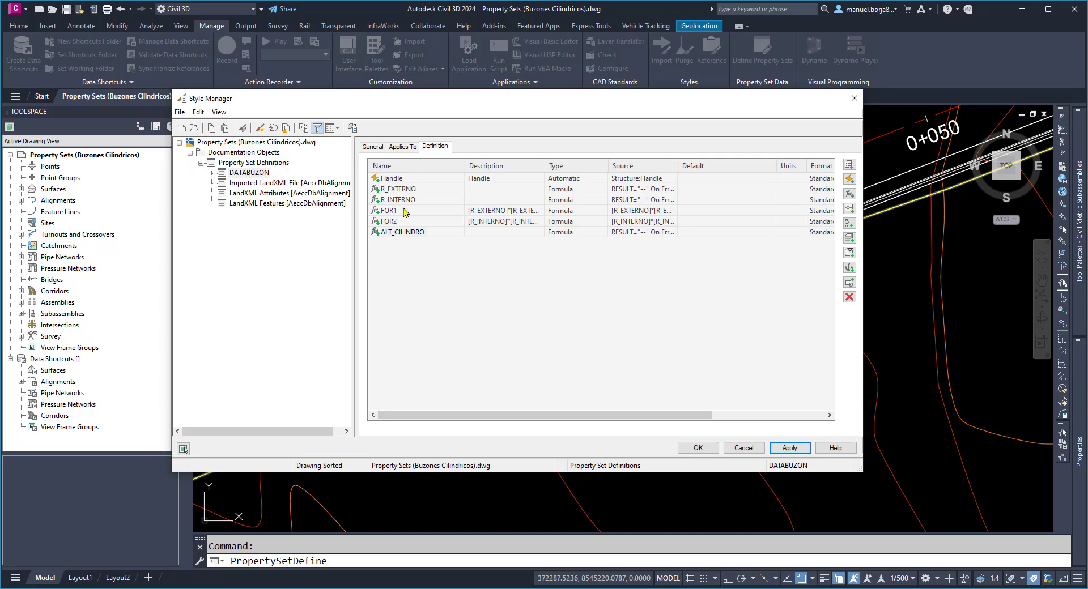
Review the ALT_CILINDRO, FOR1 and FOR2 properties against the hollow cylinder formula in the browser, then return to Civil 3D
click(407, 233)
click(402, 212)
click(398, 222)
click(316, 588)
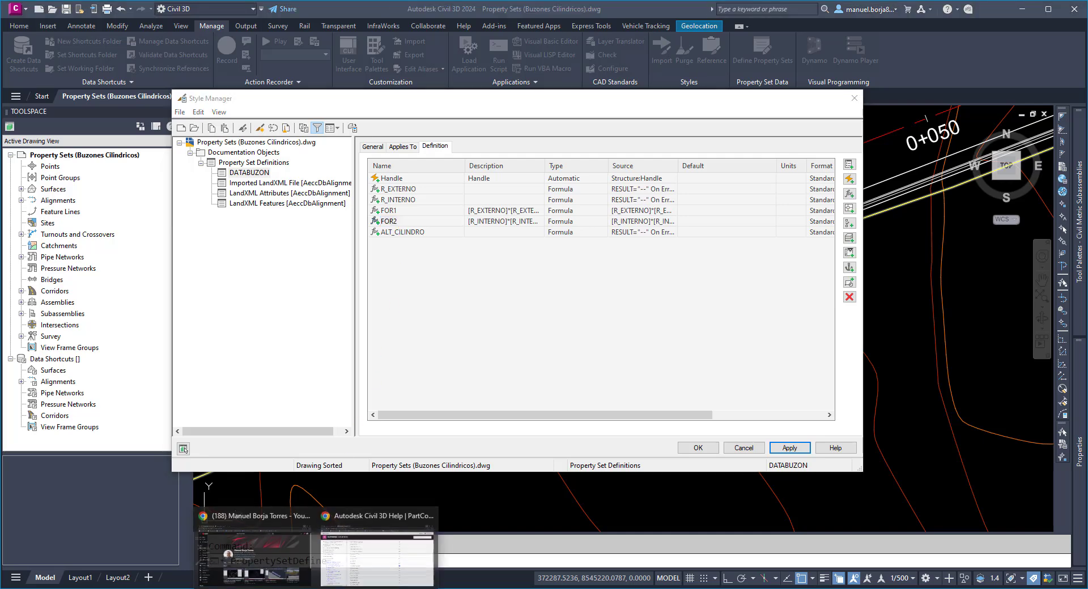
click(377, 546)
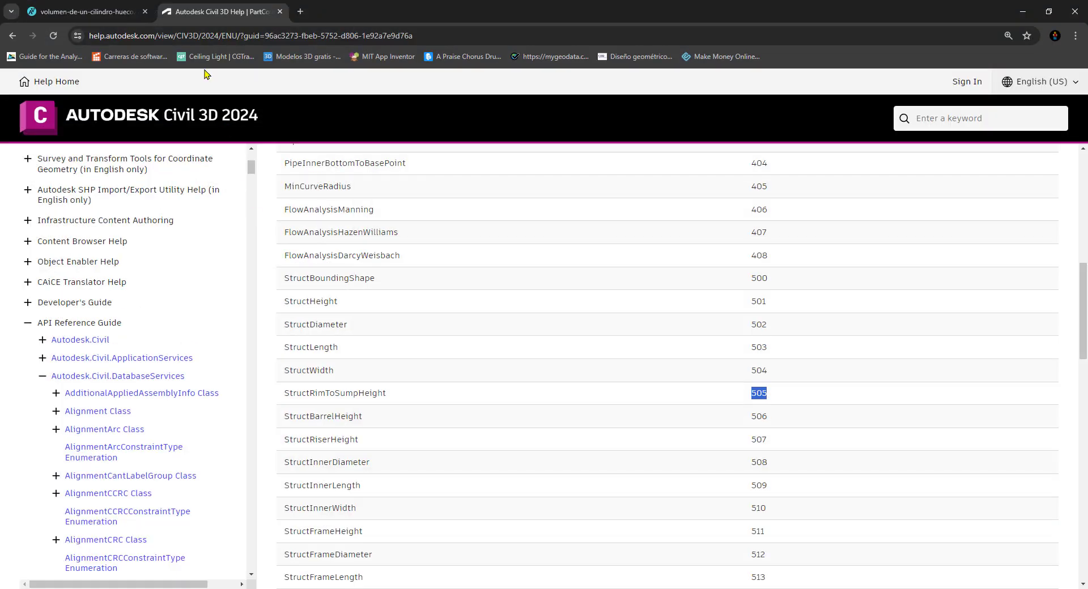
click(91, 7)
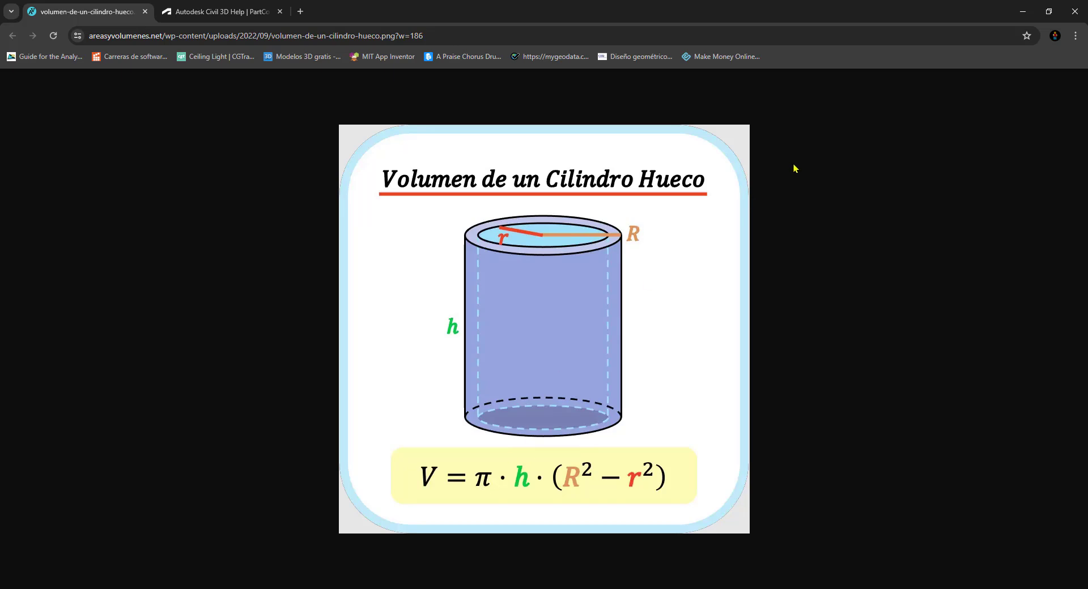
click(1025, 17)
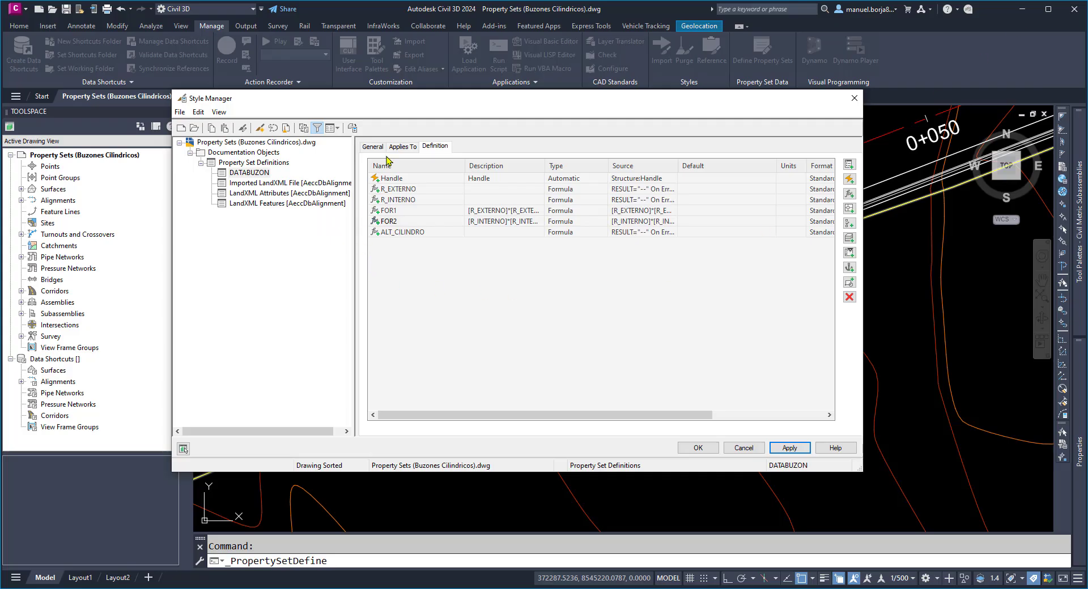
Add a formula property named VOL_CILINDRO and begin its expression with 3.1416*[ALT_CILINDRO]*, consulting the volume formula in the browser
click(848, 195)
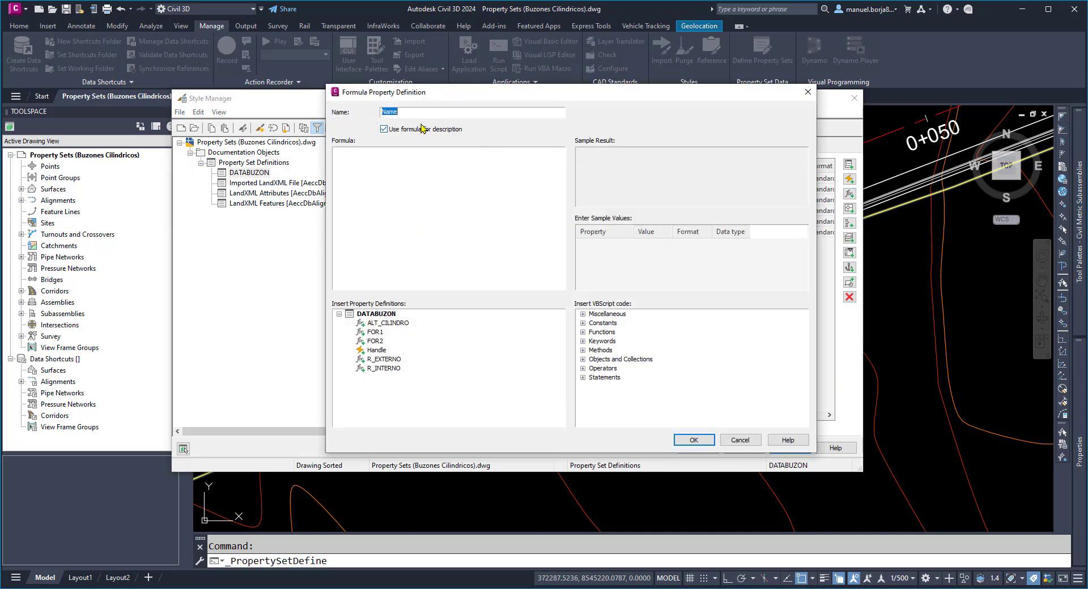
text(VOL_CILINDRO)
click(387, 155)
text(3.1416*)
click(316, 588)
click(359, 557)
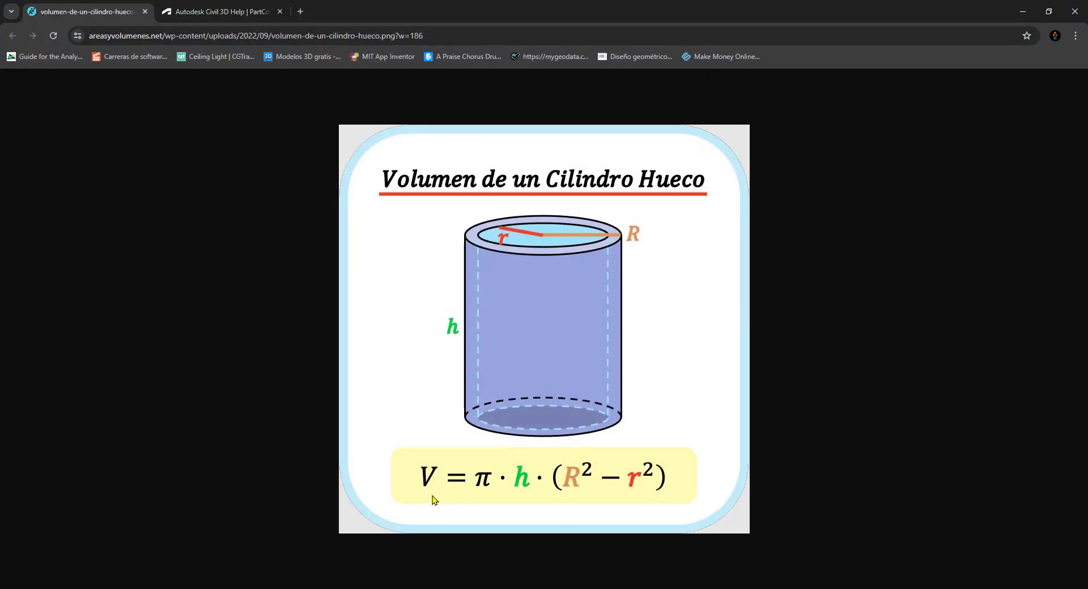
click(1022, 12)
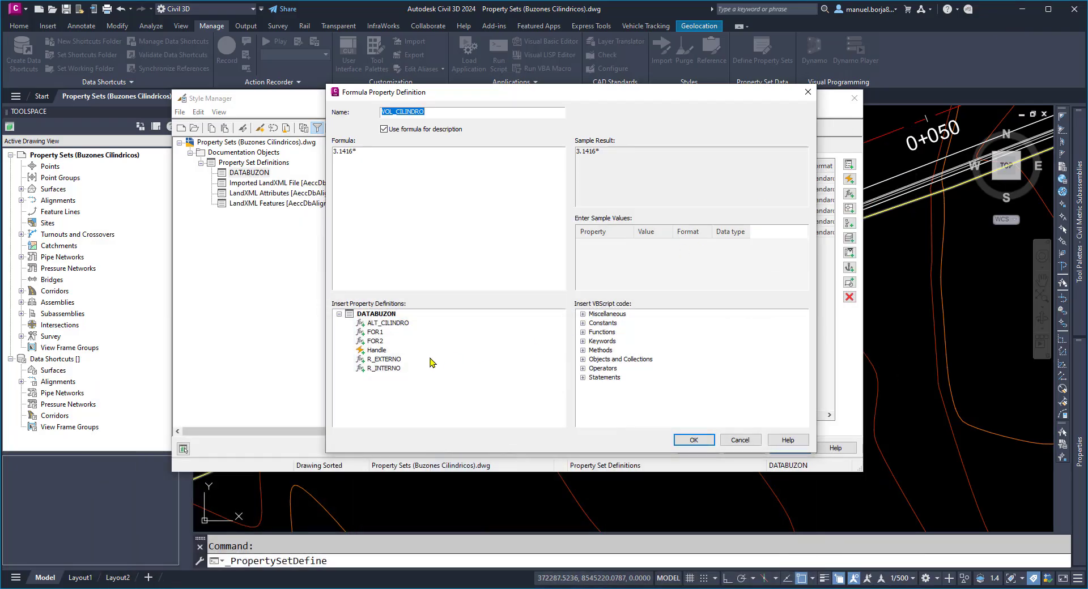
double_click(377, 323)
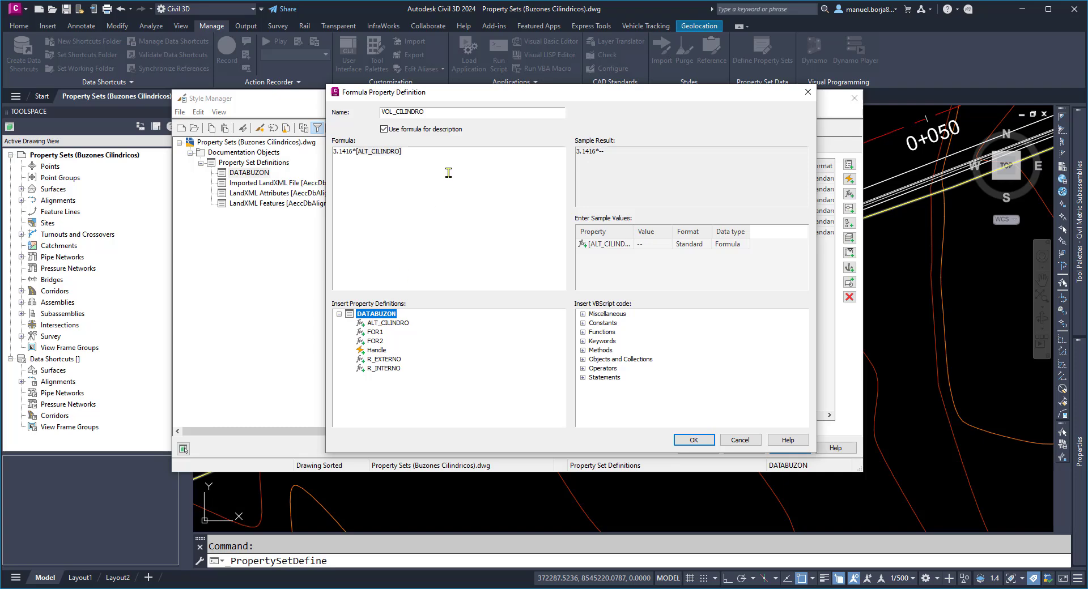
click(439, 156)
Check the radius terms of the volume formula in the browser, return to Civil 3D and move the formula dialog to view the existing properties
click(348, 566)
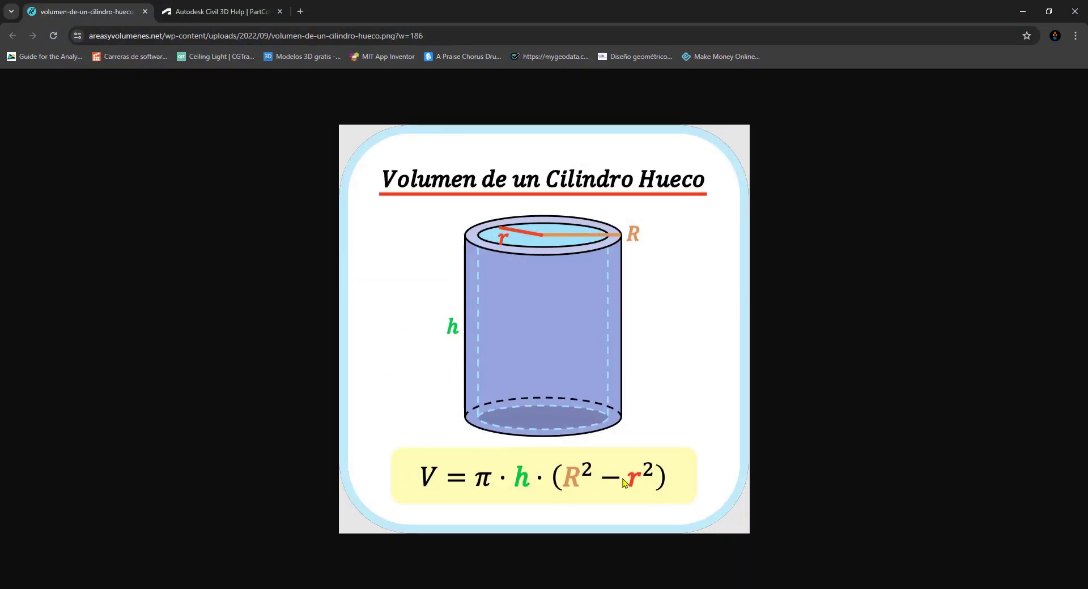
click(1022, 11)
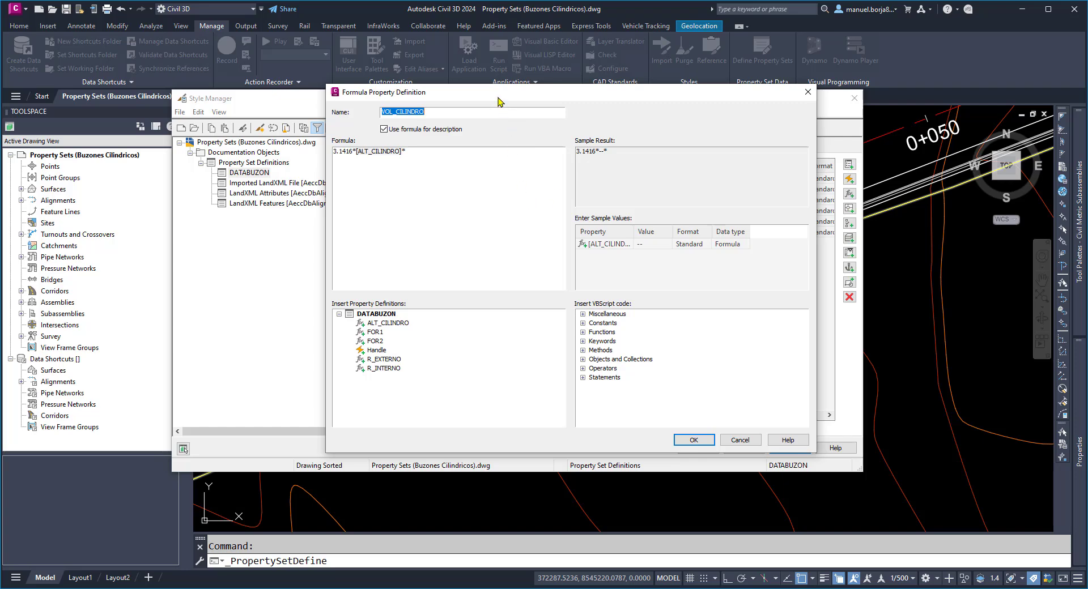
drag(496, 97, 463, 231)
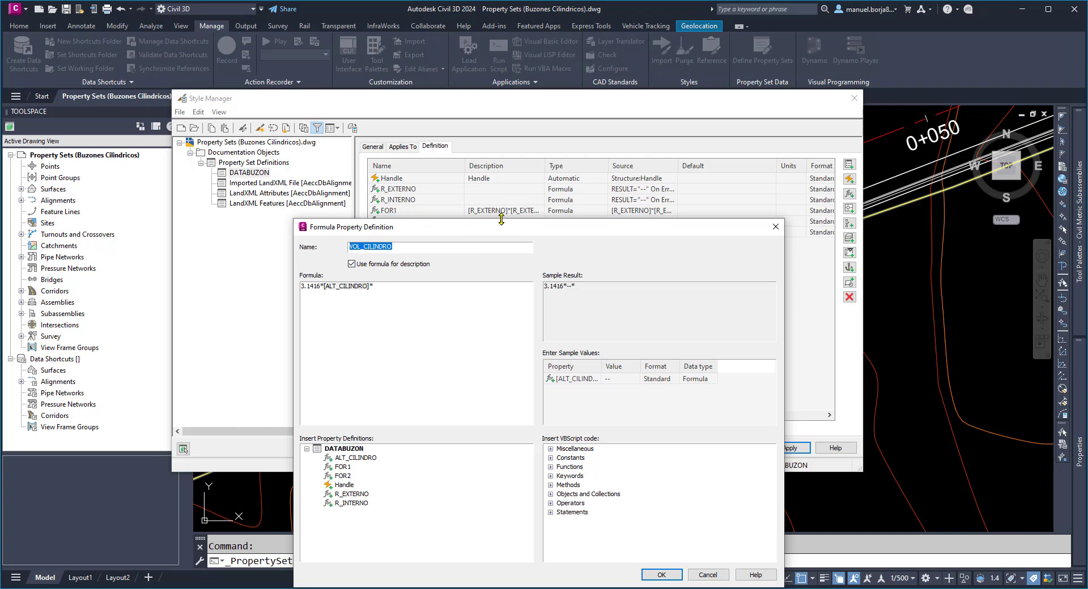
drag(496, 231, 524, 166)
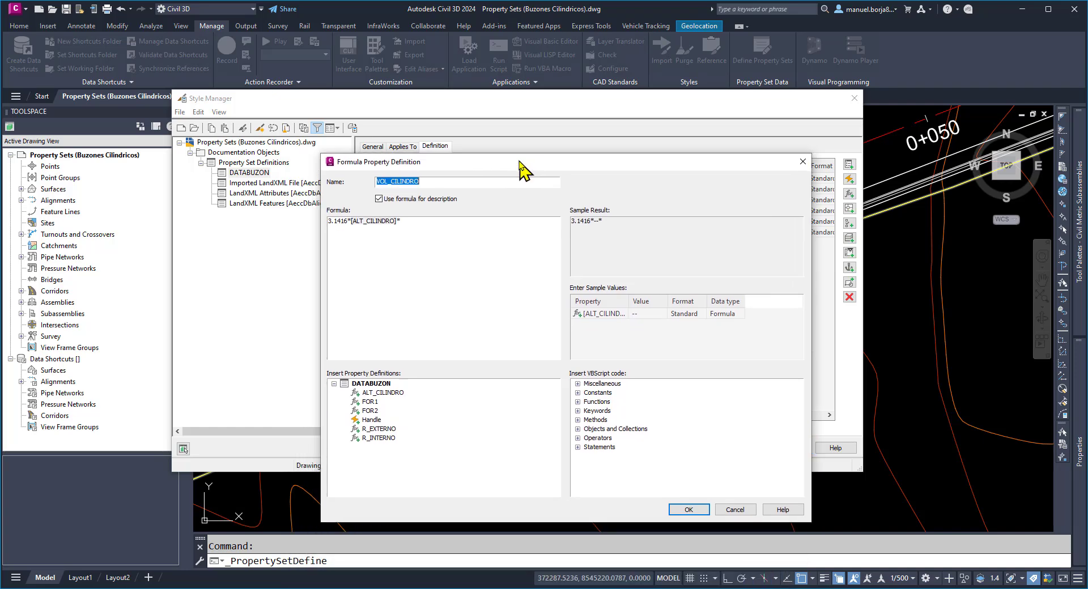
Complete the VOL_CILINDRO expression as 3.1416*[ALT_CILINDRO]*([FOR1]-[FOR2]), inserting the FOR1 and FOR2 property definitions
click(433, 220)
click(370, 403)
double_click(370, 402)
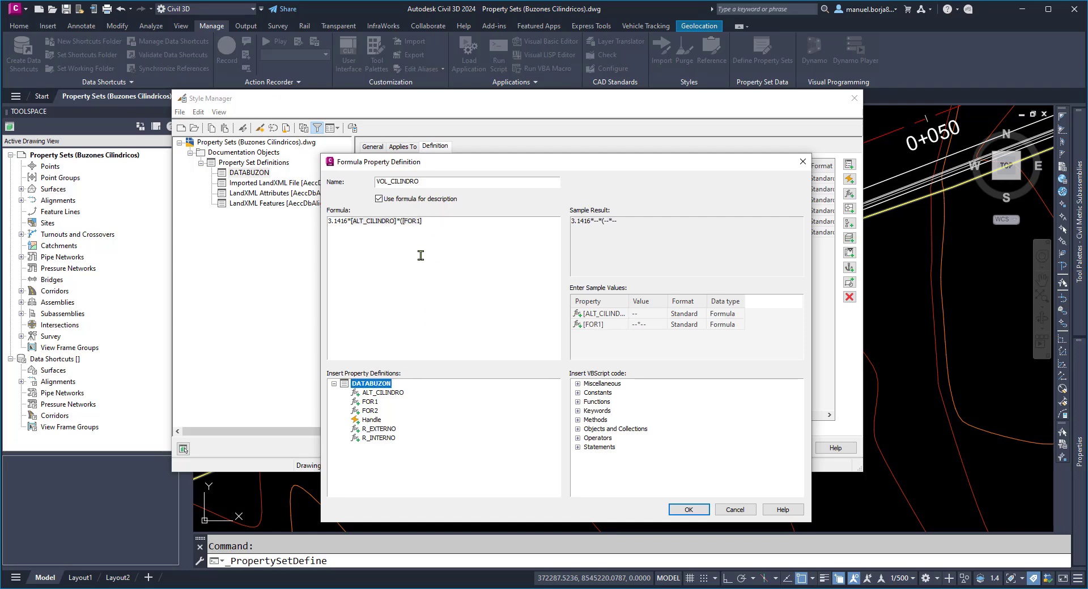
click(436, 224)
click(371, 411)
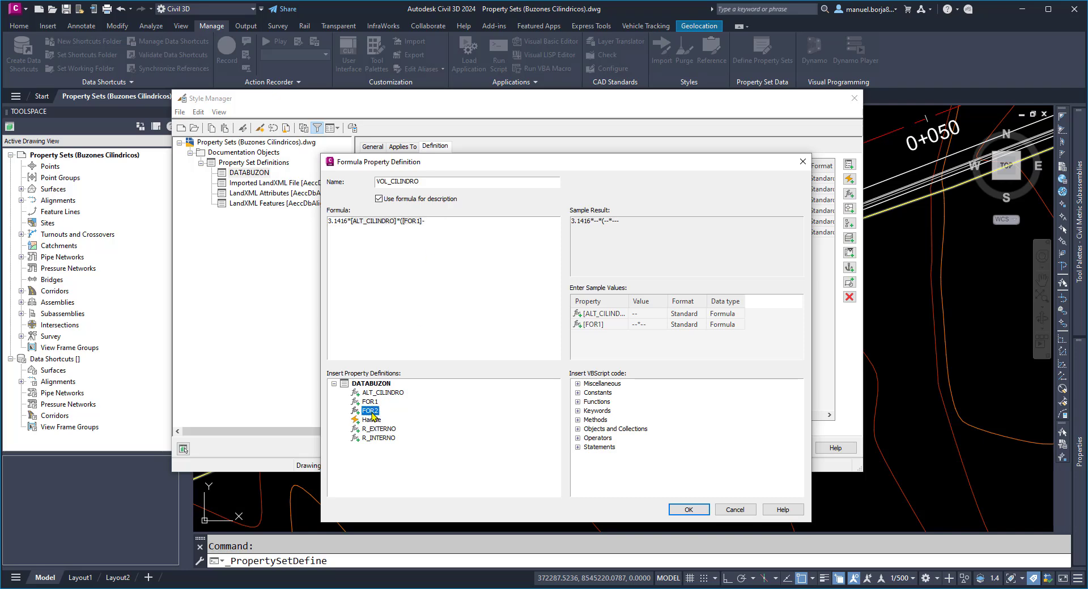
double_click(372, 411)
click(475, 221)
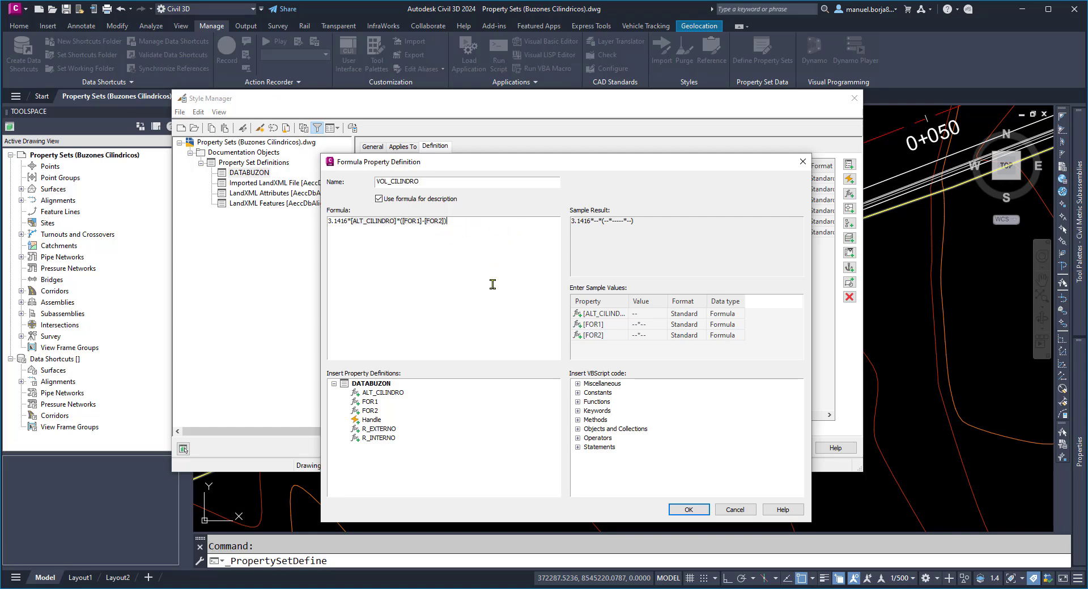
Save the VOL_CILINDRO property and add a formula property named ALT_BASE containing the reusable AutoCAD part-data script
click(688, 510)
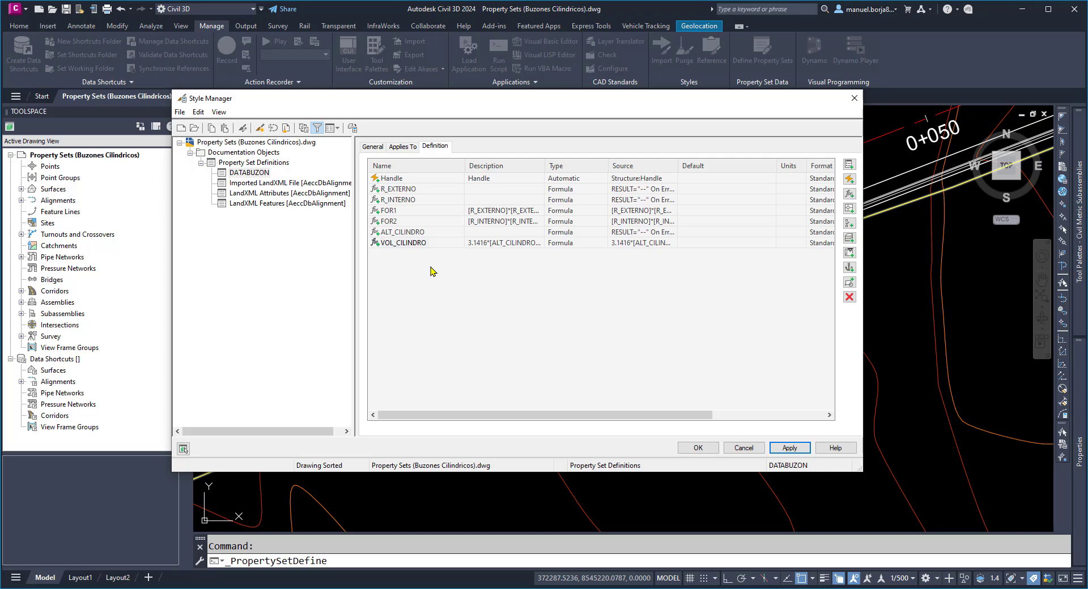
click(848, 195)
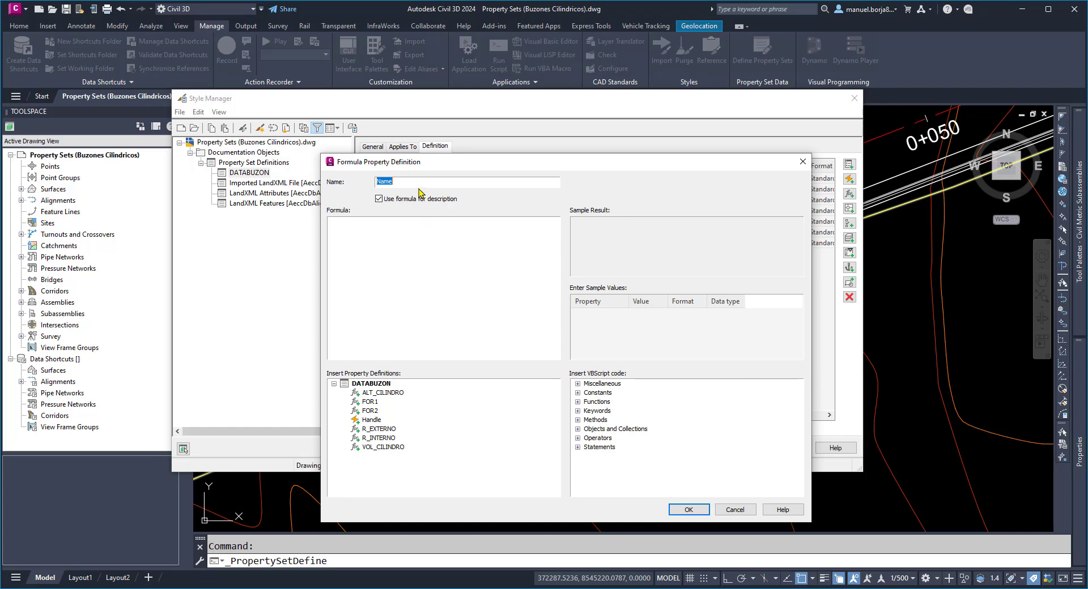
text(s)
text(S)
text(A)
text(LT_BASE)
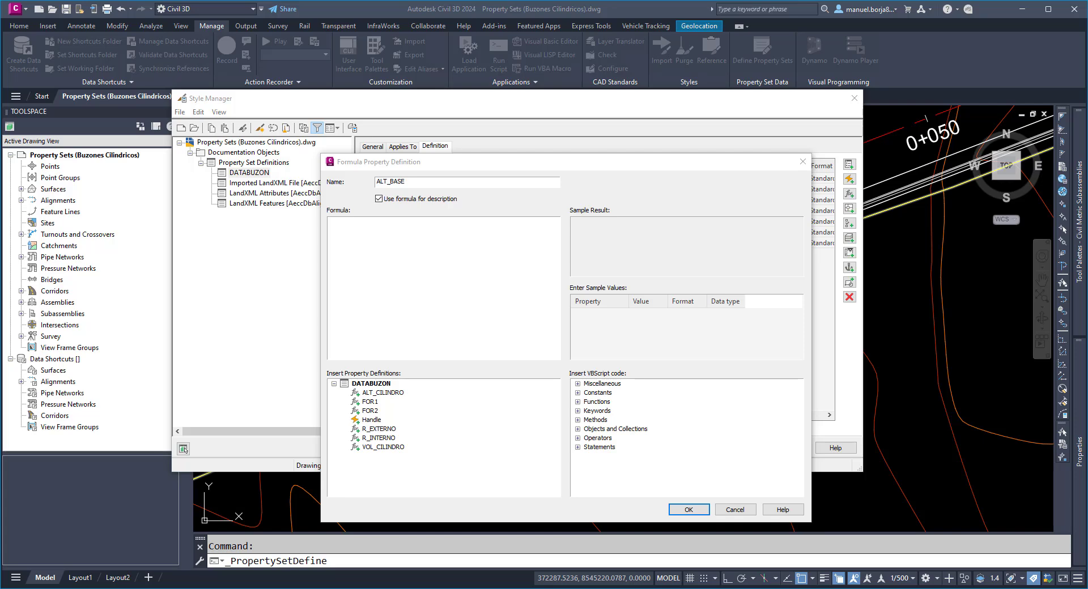
click(483, 231)
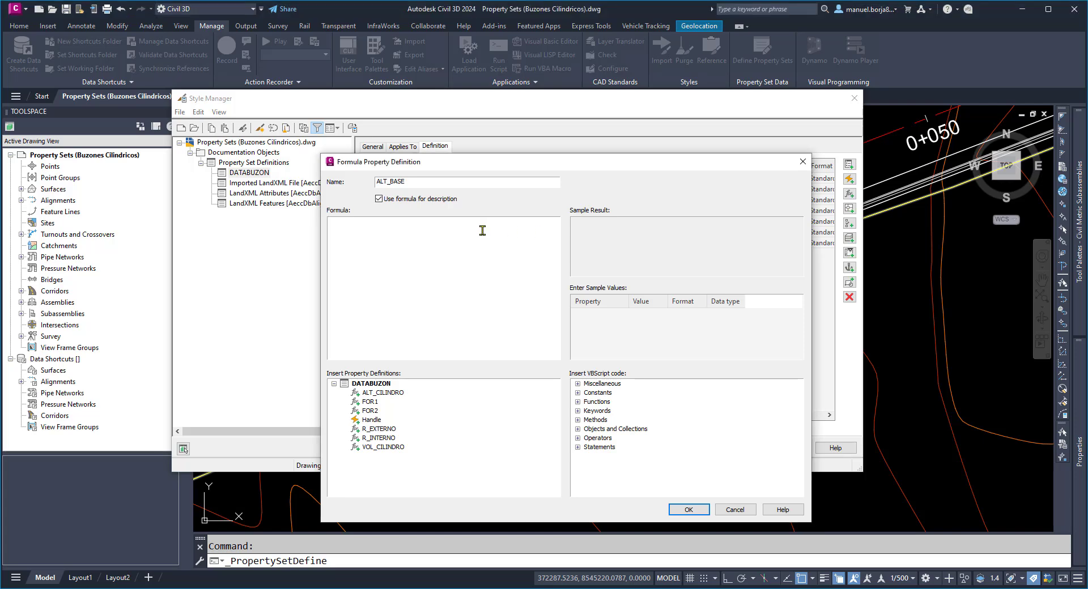
text(RESULT="--" On Error Resume Next Set oApp=GetObject(, "AutoCAD.Application") Set oCivilApp=oApp.GetInterfaceObject("AeccXUiLand.AeccApplication.13.5") Set obj=oCivilApp.ActiveDocument.HandleToObject("[Handle]") RESULT=obj.PartDataRecord.findByContext(302).tag/1000)
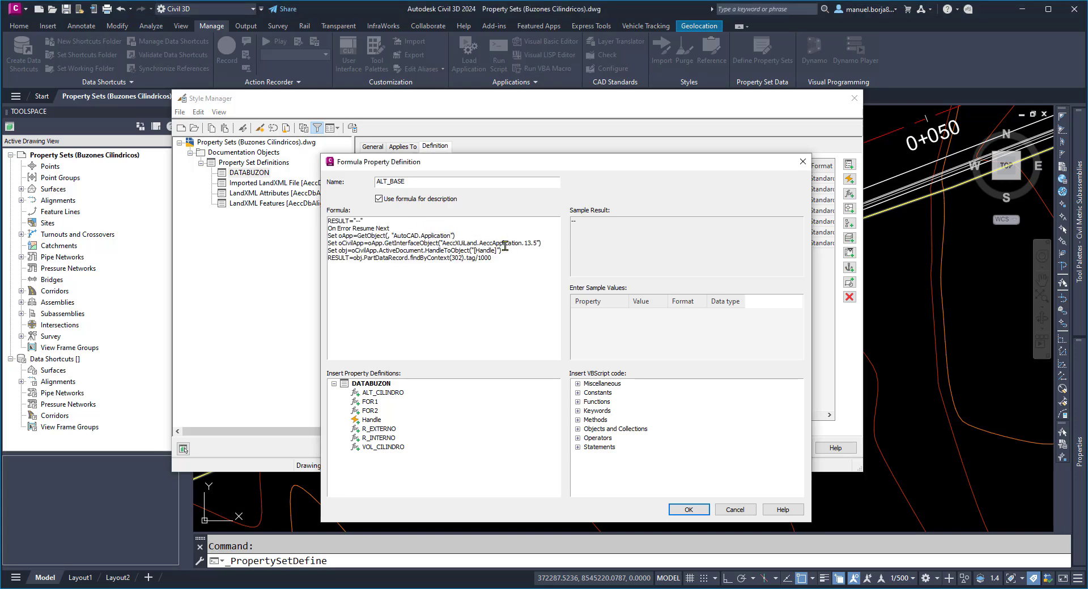
Set the ALT_BASE script's AeccApplication version to 13.6 and replace the typed handle reference with the inserted Handle property definition
click(535, 242)
key(BackSpace)
key(BackSpace)
key(BackSpace)
text(3.6)
key(BackSpace)
key(BackSpace)
key(BackSpace)
key(BackSpace)
key(BackSpace)
key(BackSpace)
key(BackSpace)
key(Delete)
double_click(375, 422)
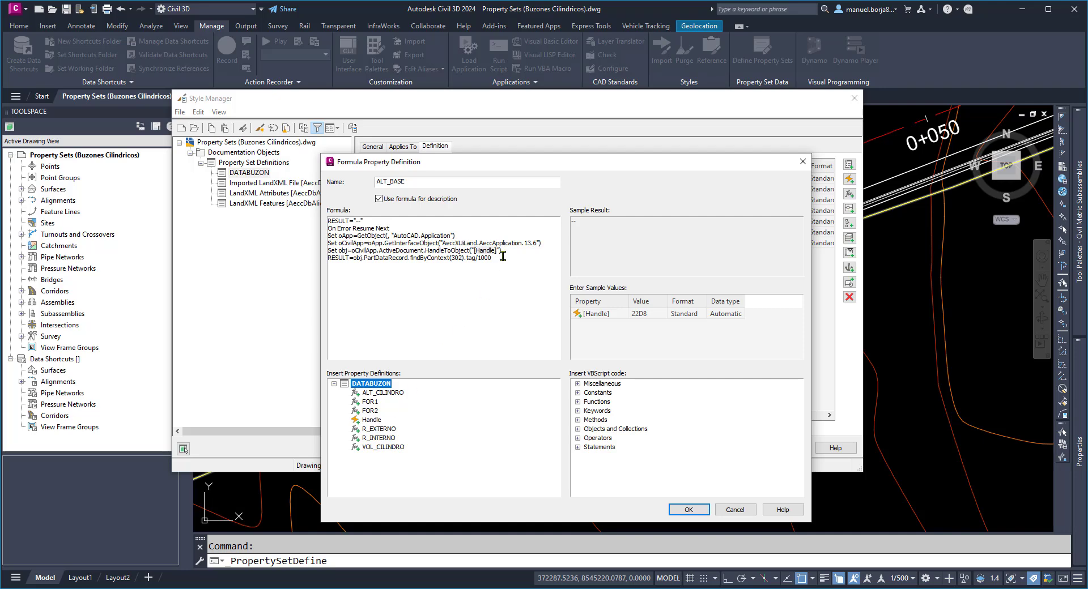
Clear the findByContext code and the division after tag from the last line of the ALT_BASE script
click(452, 258)
key(BackSpace)
key(BackSpace)
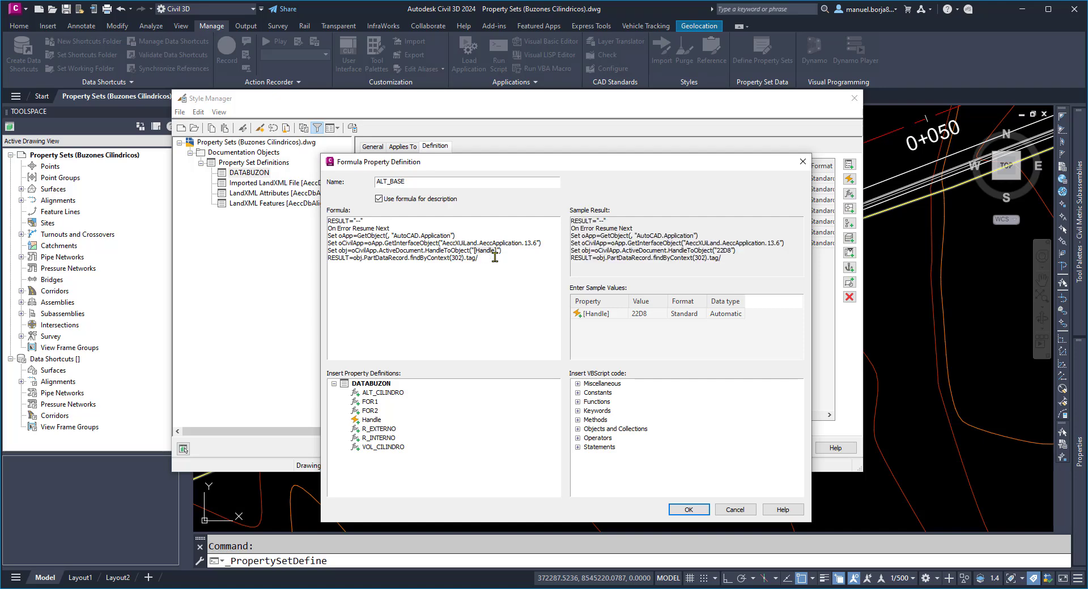
key(BackSpace)
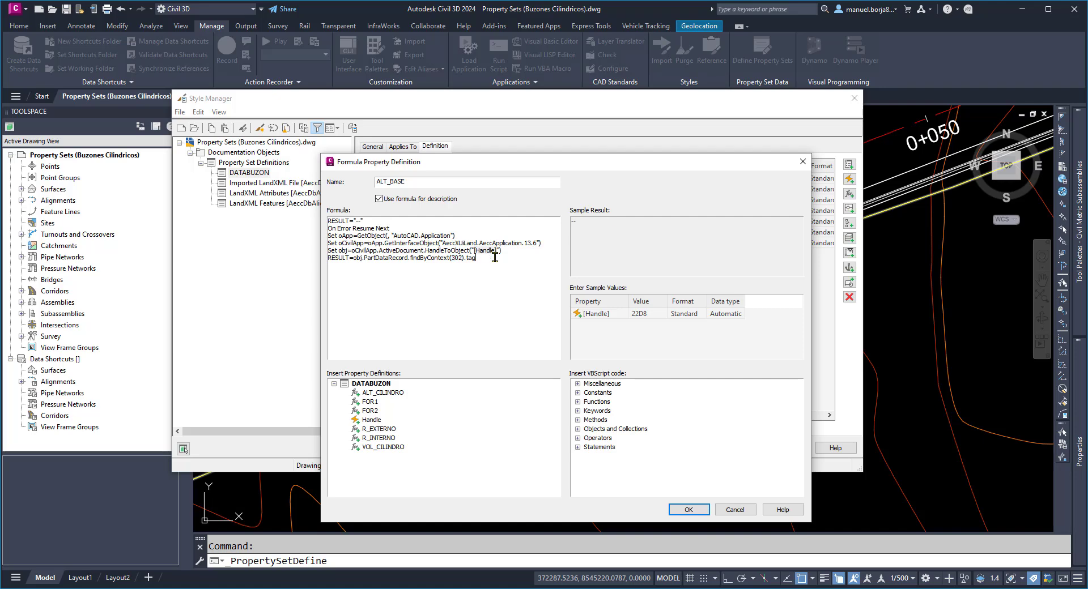
click(462, 258)
key(BackSpace)
key(BackSpace)
key(BackSpace)
Look up the FloorThickness value among the PartContextType members in the browser's Civil 3D Help, then return to Civil 3D
click(376, 544)
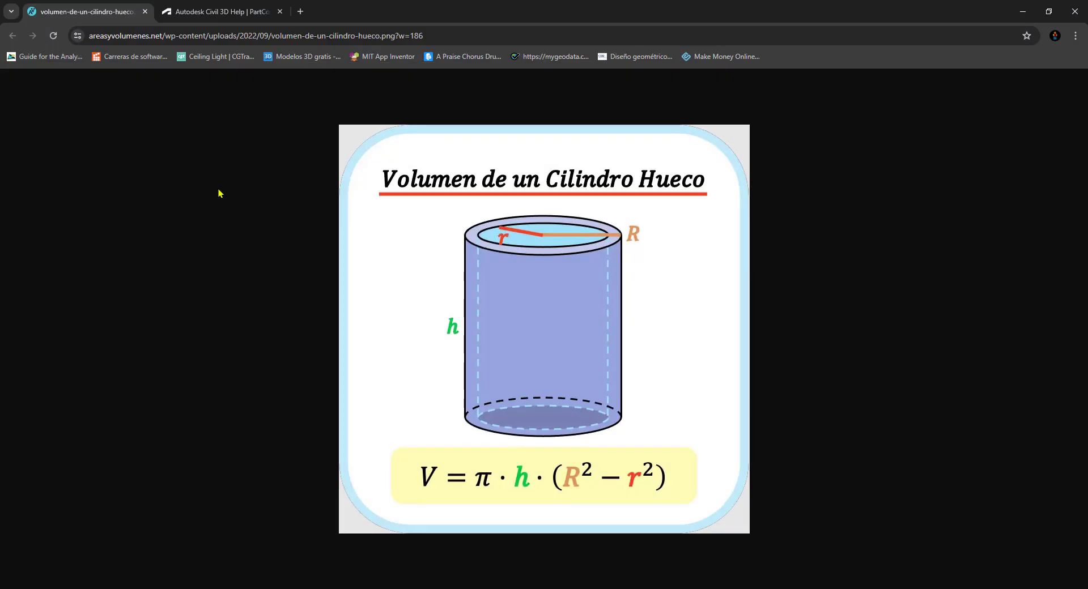
click(215, 12)
scroll(391, 363, up, 4)
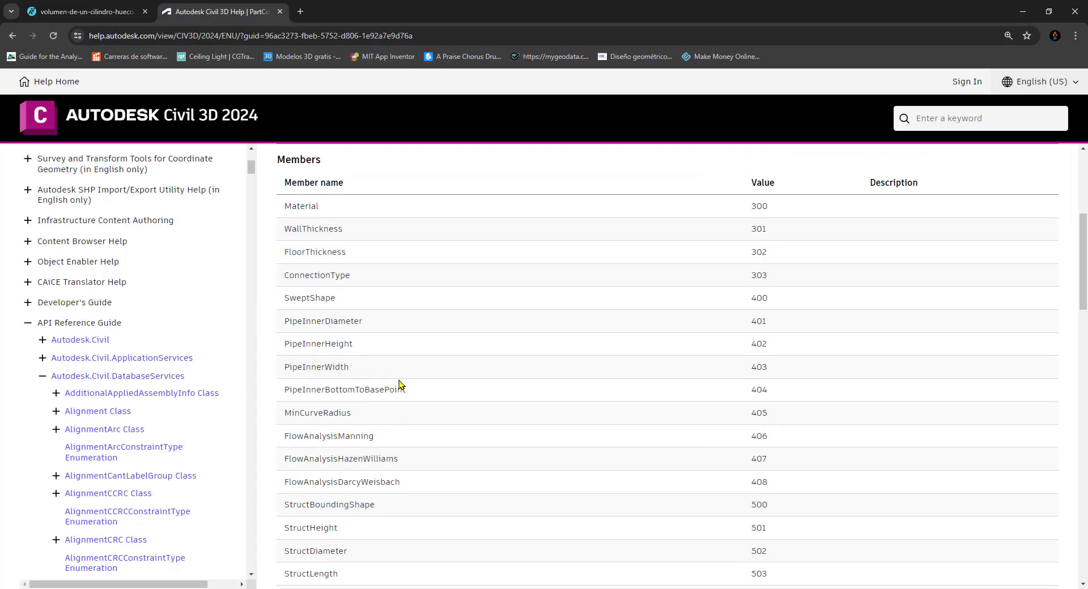
scroll(400, 385, up, 2)
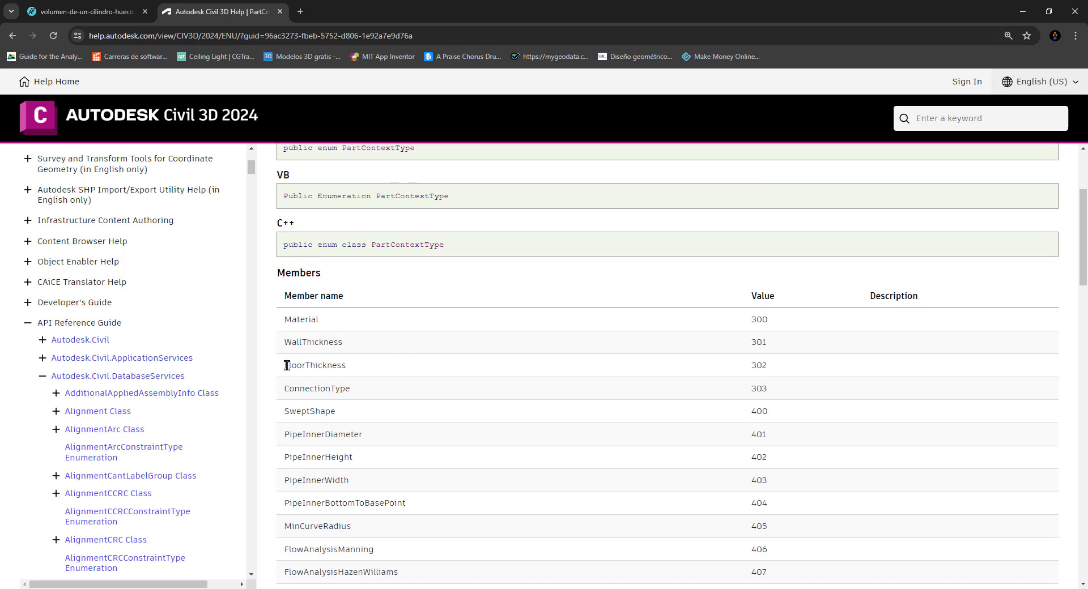
drag(284, 365, 347, 369)
click(752, 364)
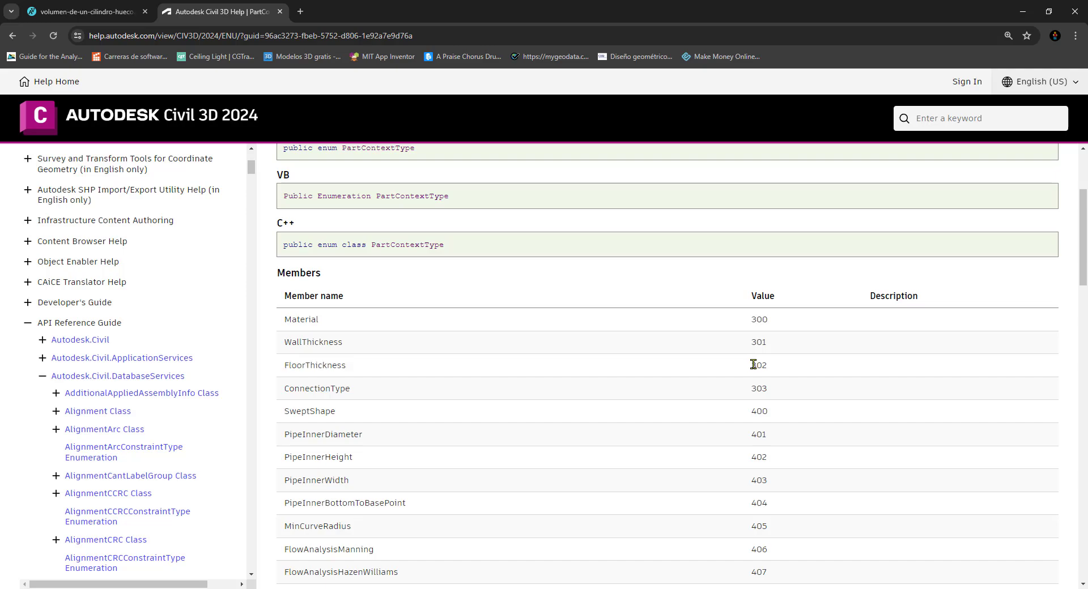
double_click(753, 364)
click(1023, 11)
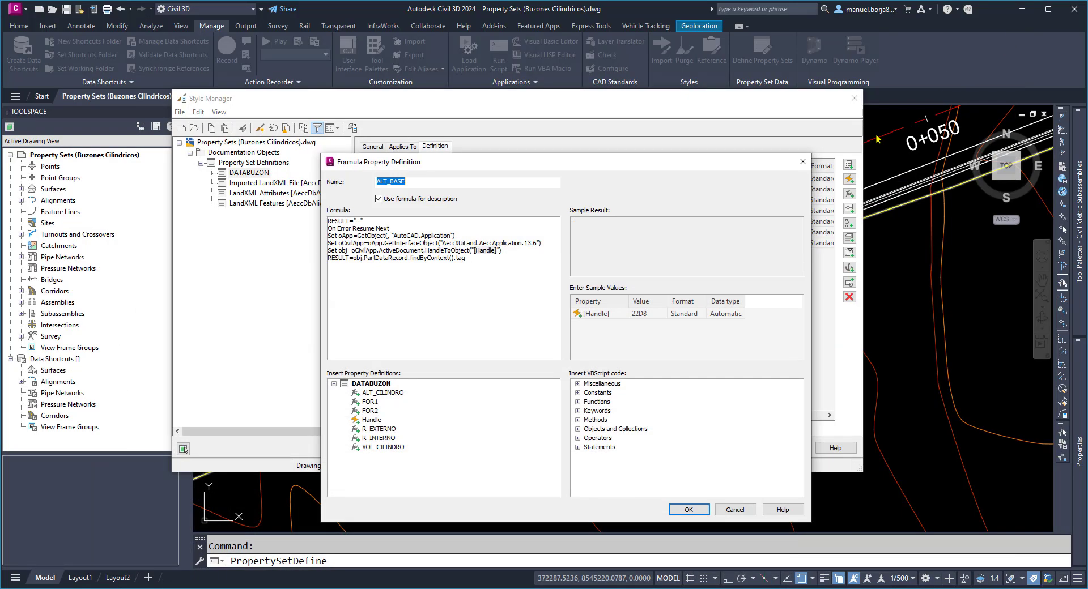
Complete the ALT_BASE result line as obj.PartDataRecord.findByContext(302).tag/1000 and save the property
click(451, 257)
text(302)
click(500, 256)
text(/1000)
drag(580, 224, 566, 222)
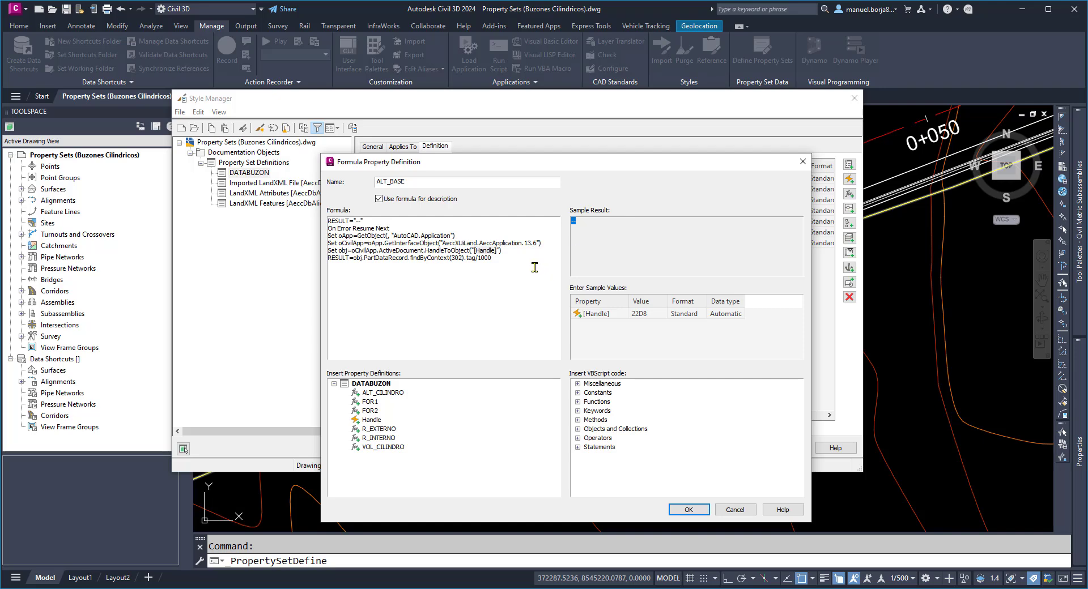
click(687, 510)
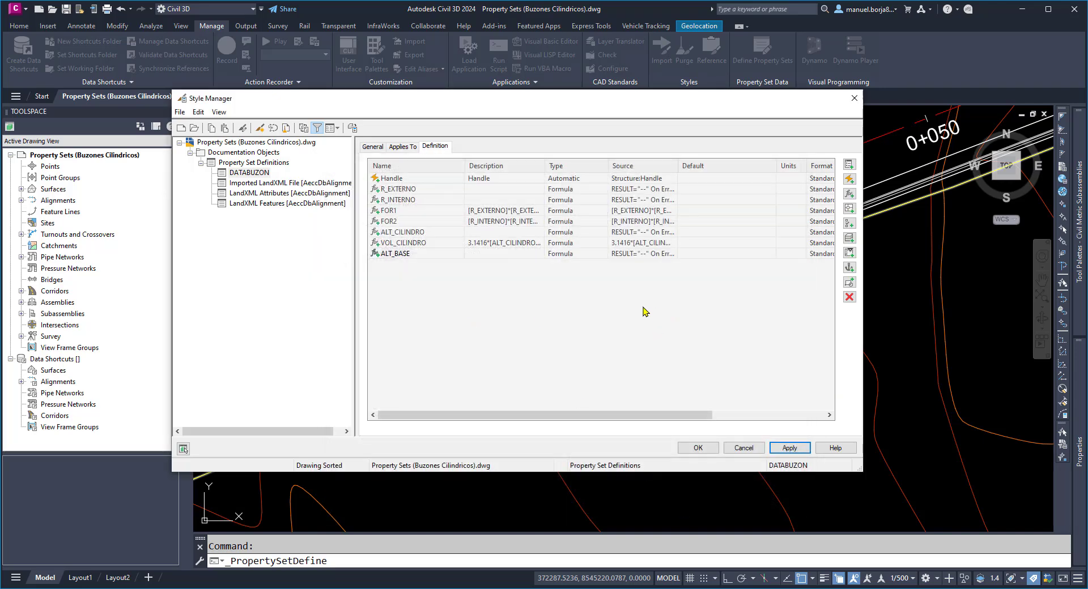
Add another formula property to DATABUZON and name it AREA_BASE
double_click(395, 254)
click(849, 195)
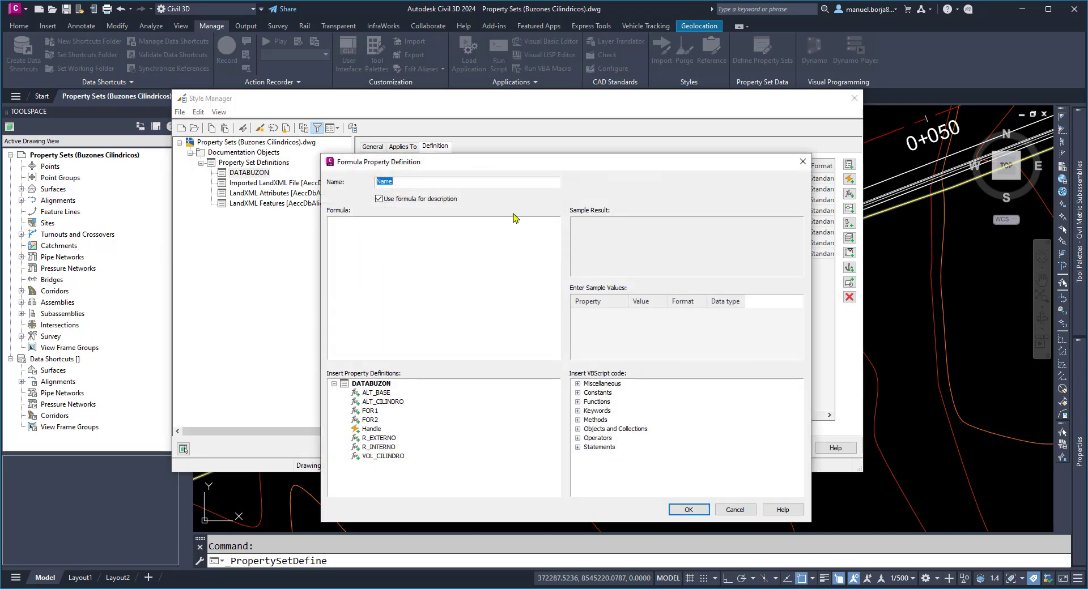
click(382, 233)
drag(392, 181, 367, 181)
text(AREA_BASE)
click(388, 224)
Try to base AREA_BASE on the part-data script, setting AeccApplication to version 13.6 and clearing its handle reference
text(RESULT="--" On Error Resume Next Set oApp=GetObject(, "AutoCAD.Application") Set oCivilApp=oApp.GetInterfaceObject("AeccXUiLand.AeccApplication.13.5") Set obj=oCivilApp.ActiveDocument.HandleToObject("[Handle]") RESULT=obj.PartDataRecord.findByContext(302).tag/1000)
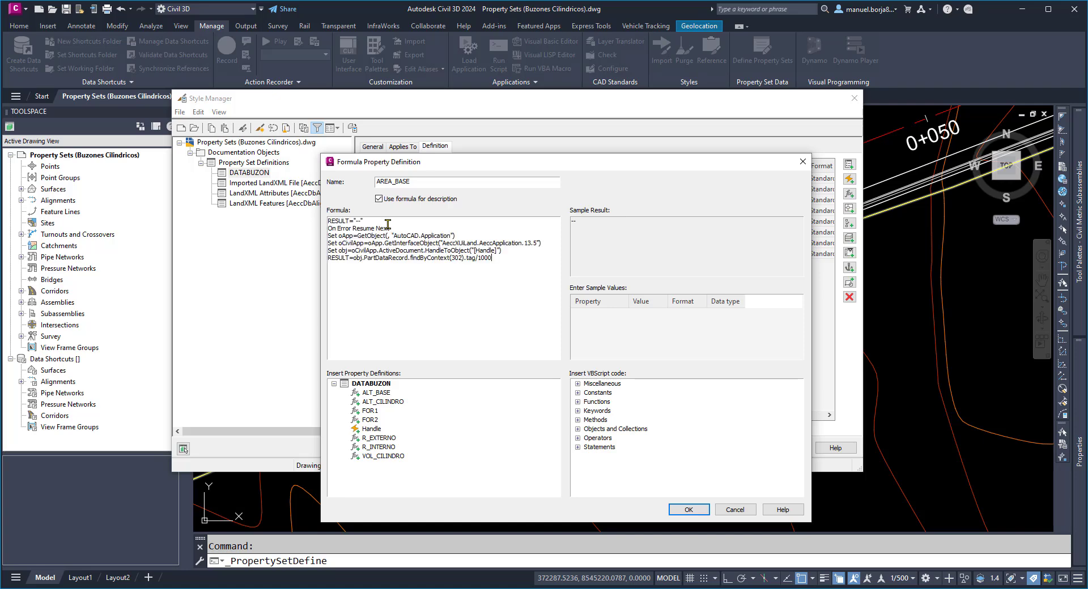
click(537, 243)
key(BackSpace)
text(6)
key(BackSpace)
key(BackSpace)
key(BackSpace)
key(BackSpace)
key(BackSpace)
key(BackSpace)
key(BackSpace)
key(Delete)
drag(492, 258, 308, 221)
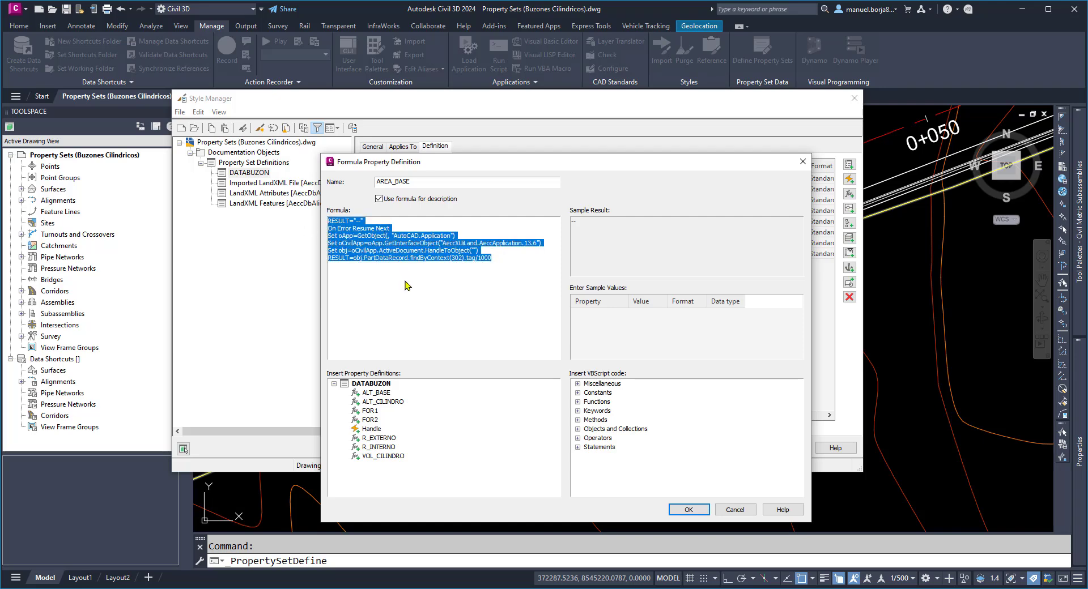
Examine the structure members of PartContextType in the browser's Civil 3D Help, particularly StructDiameter, then return to Civil 3D
mouse_move(321, 581)
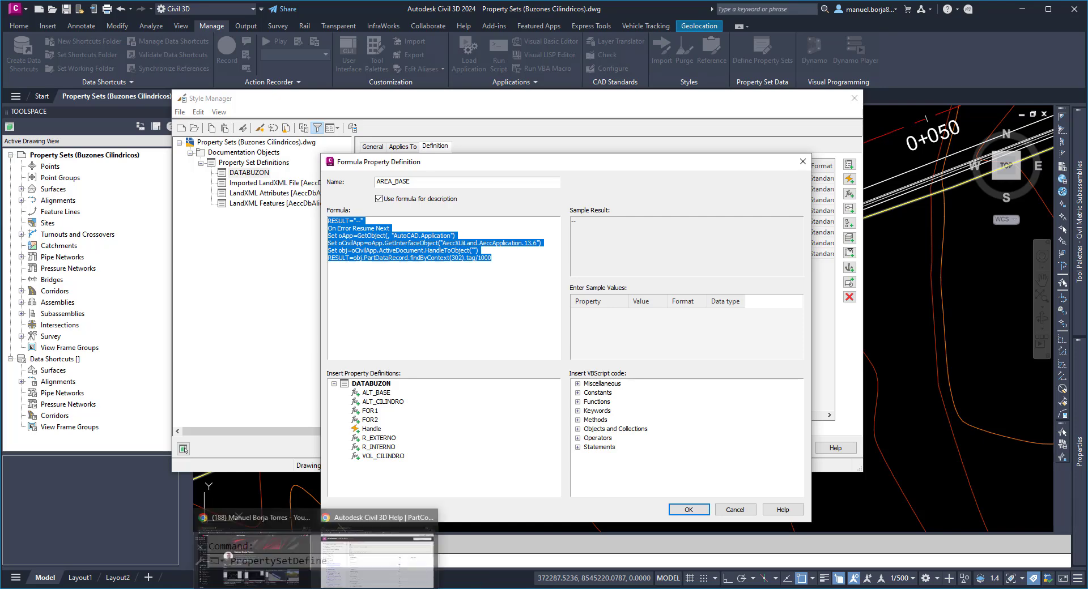
click(376, 544)
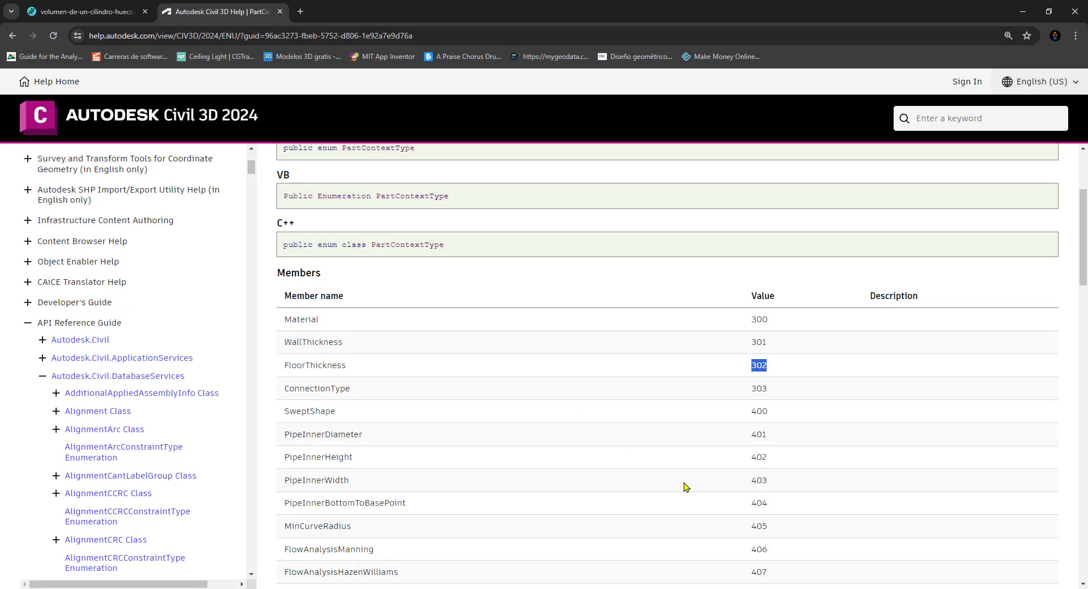
scroll(686, 487, down, 4)
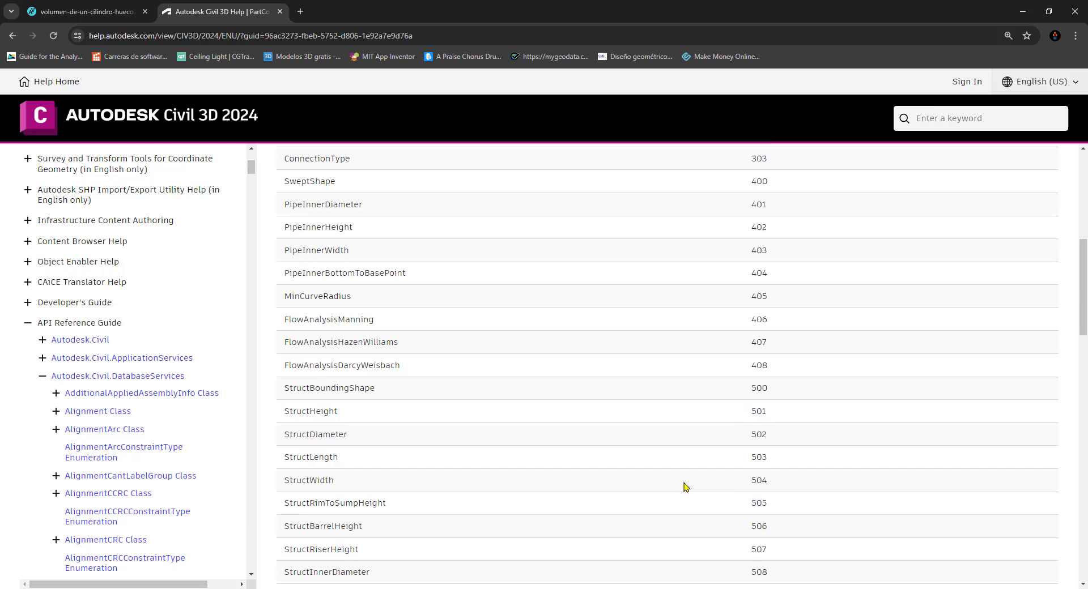
scroll(686, 488, down, 2)
scroll(685, 487, down, 1)
scroll(686, 487, down, 2)
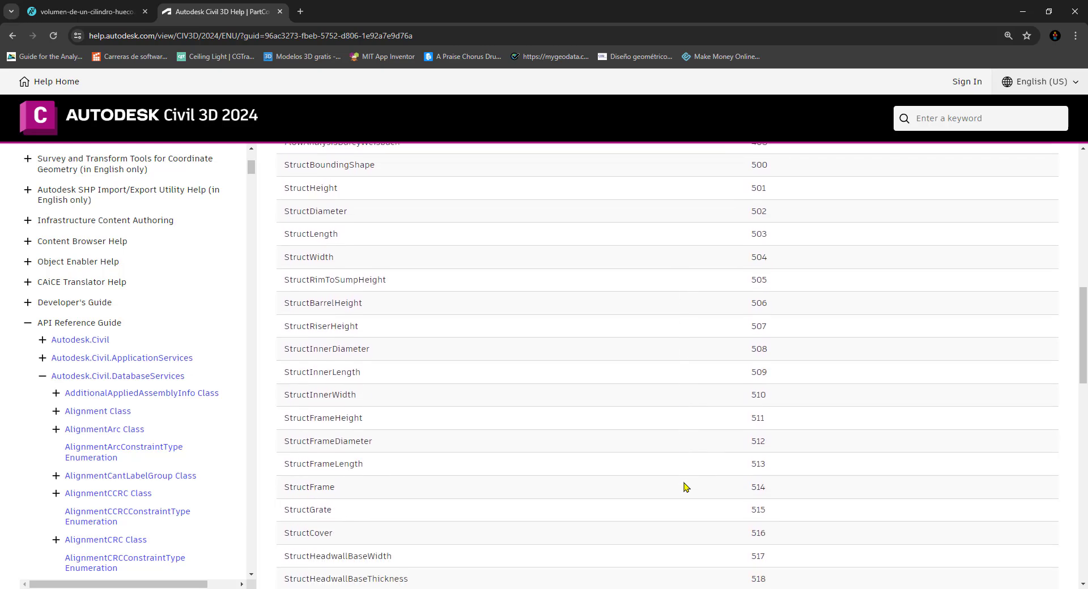
scroll(374, 406, up, 4)
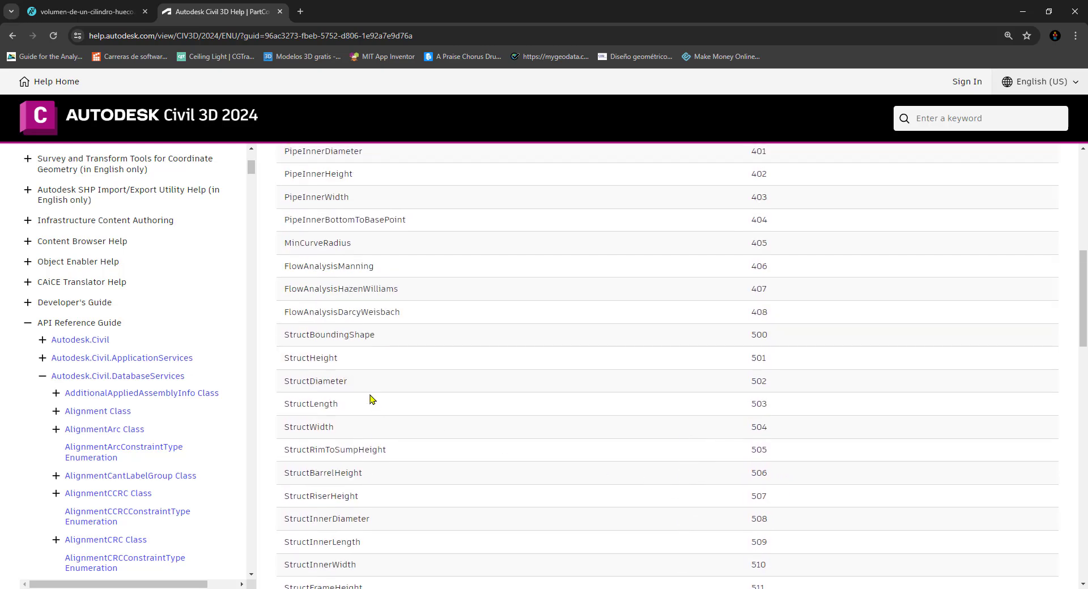
scroll(373, 402, up, 2)
scroll(371, 396, down, 1)
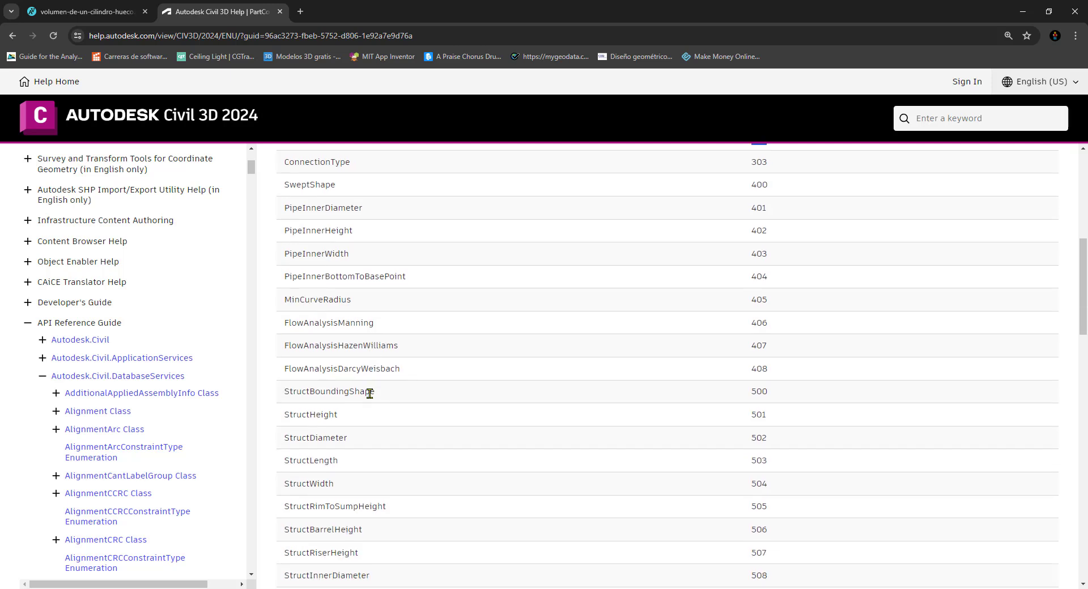
drag(284, 438, 352, 439)
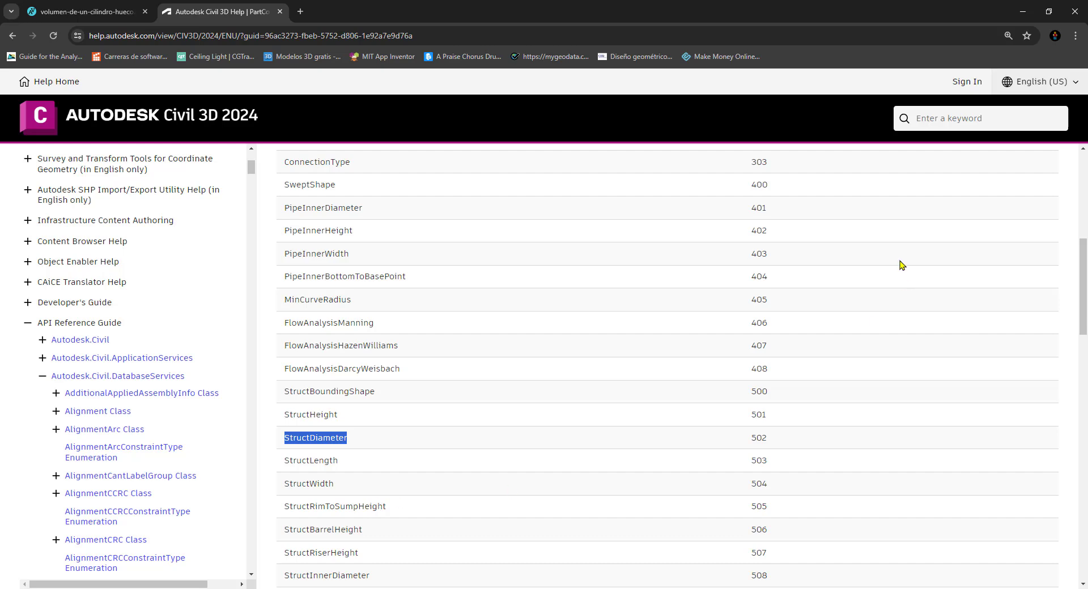
click(1023, 12)
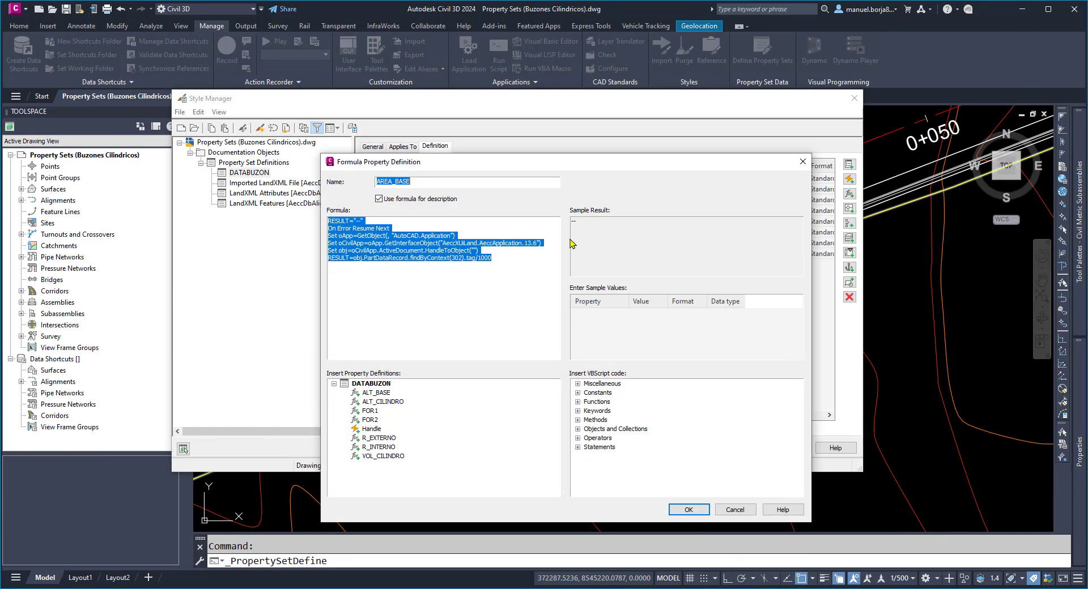
Re-enter the formula property's name as AREA_BASE
key(BackSpace)
text(AL)
text(T_BASE)
key(BackSpace)
key(BackSpace)
key(BackSpace)
key(BackSpace)
key(BackSpace)
key(BackSpace)
text(REA_BASE)
Replace the AREA_BASE script with the expression 3.1416*[R_EXTERNO]*[R_EXTERNO], then save the property and apply the property set changes
drag(501, 268, 323, 222)
key(Delete)
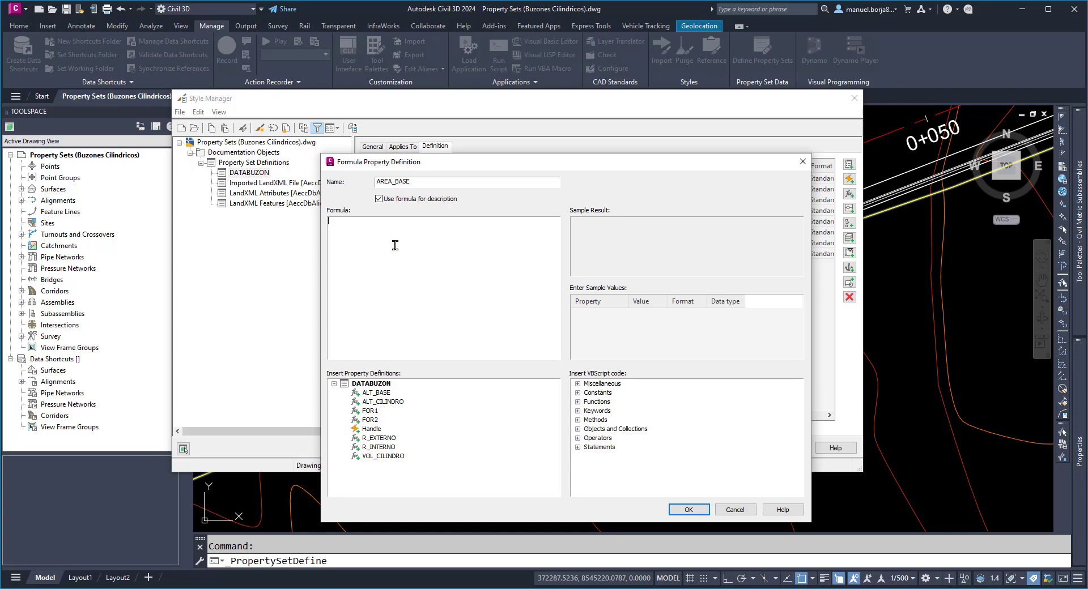
text(3.1416*)
double_click(378, 440)
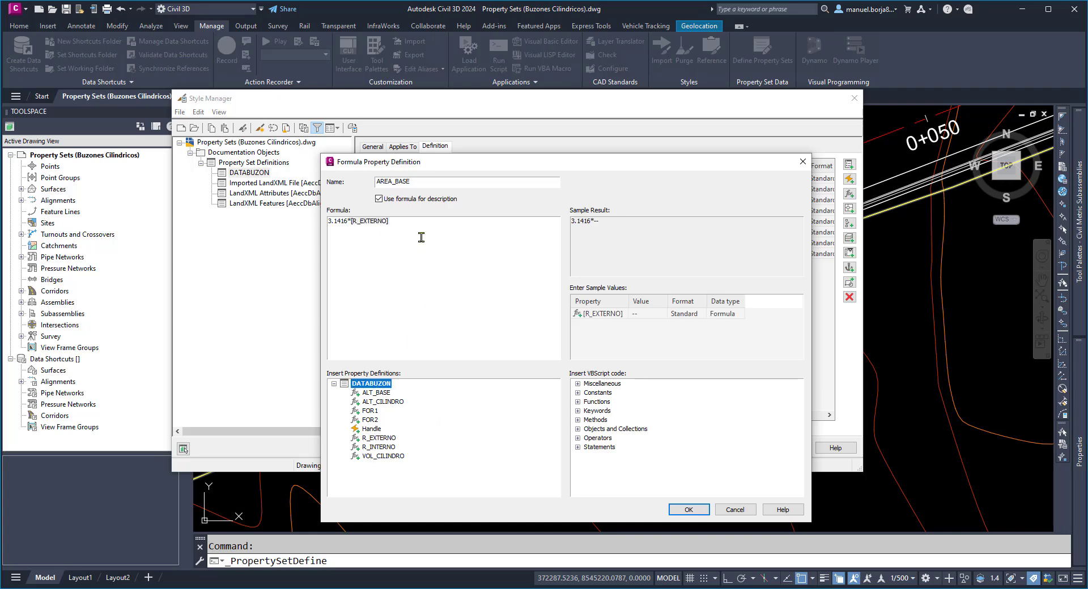
text(*)
double_click(378, 439)
click(688, 510)
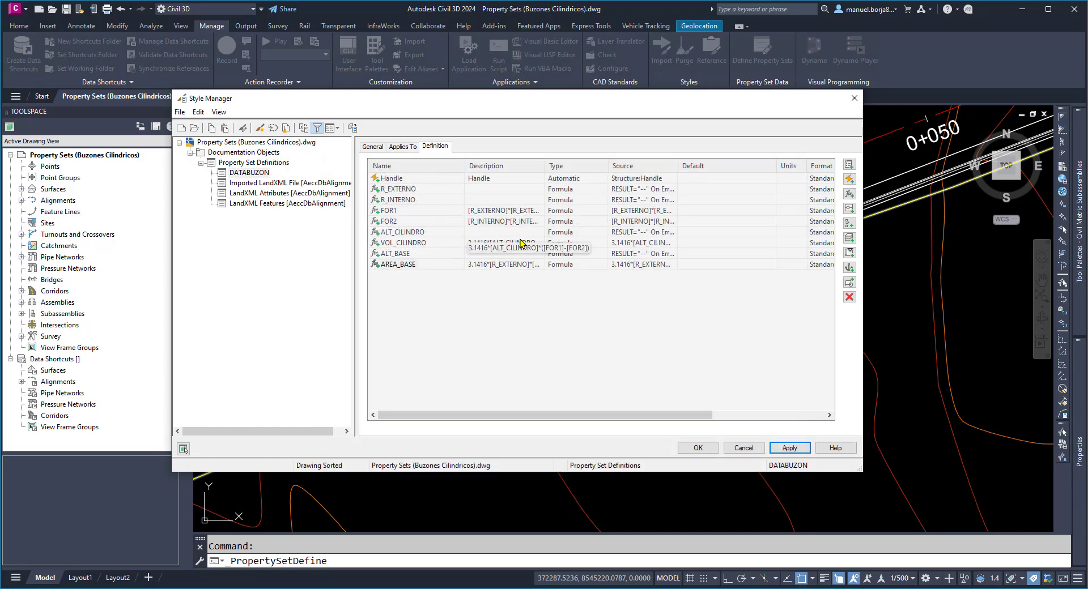
click(789, 448)
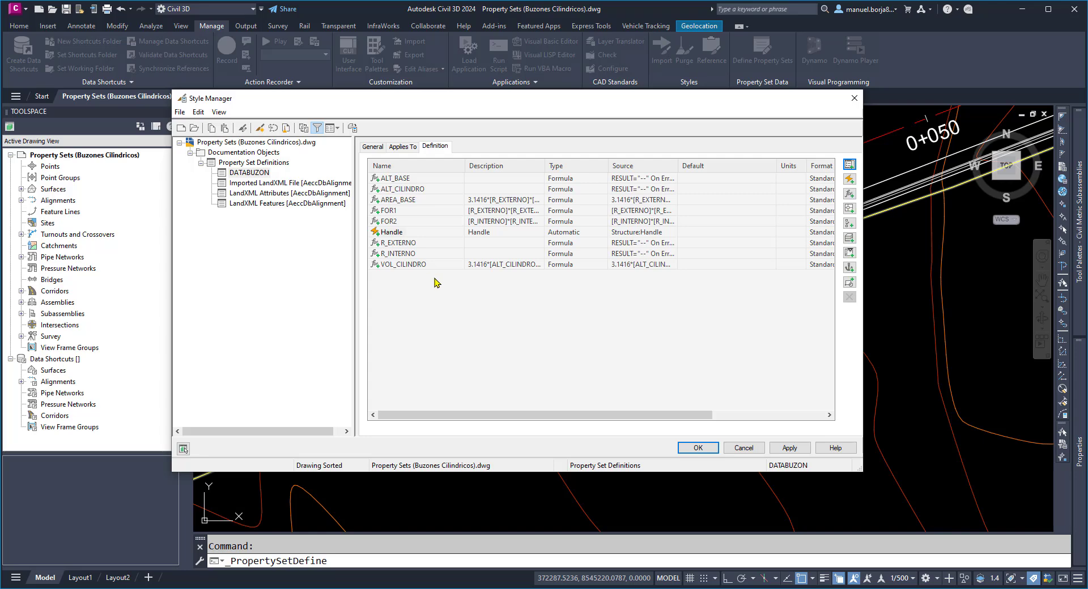
Add a formula property named VOL_BASE with the expression [ALT_BASE]*[AREA_BASE], inserting both property definitions, and save it
click(849, 194)
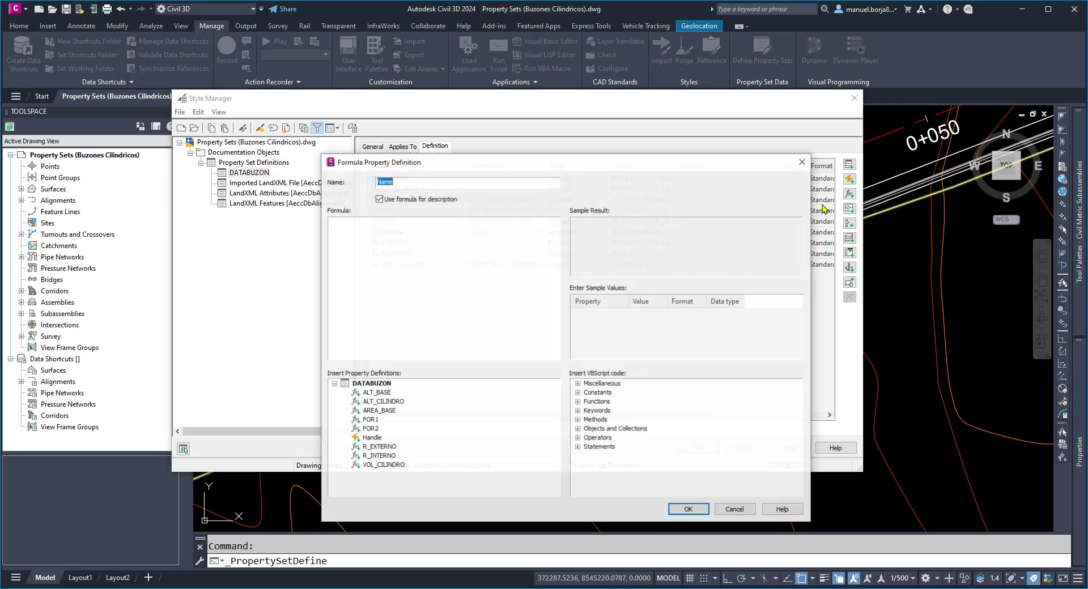
click(421, 225)
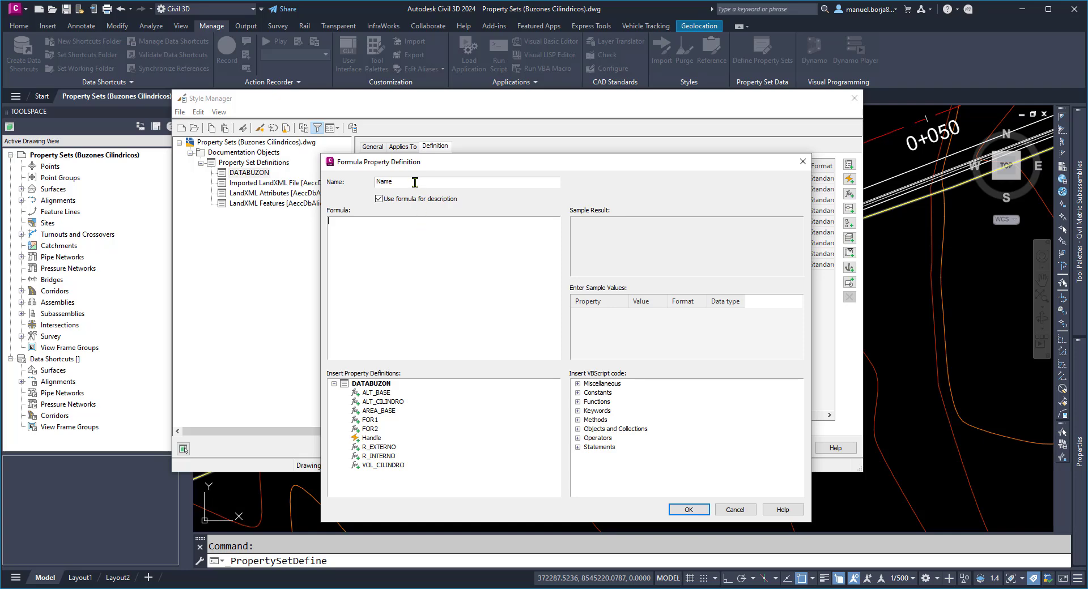
double_click(378, 182)
text(VOL_BASE)
click(381, 223)
double_click(383, 394)
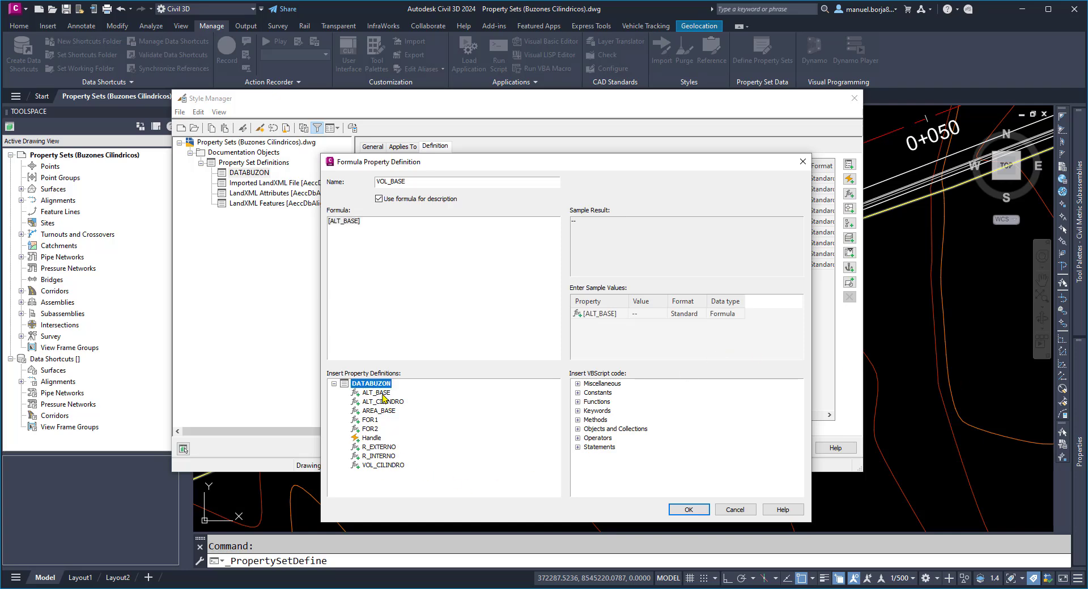
click(371, 222)
double_click(384, 412)
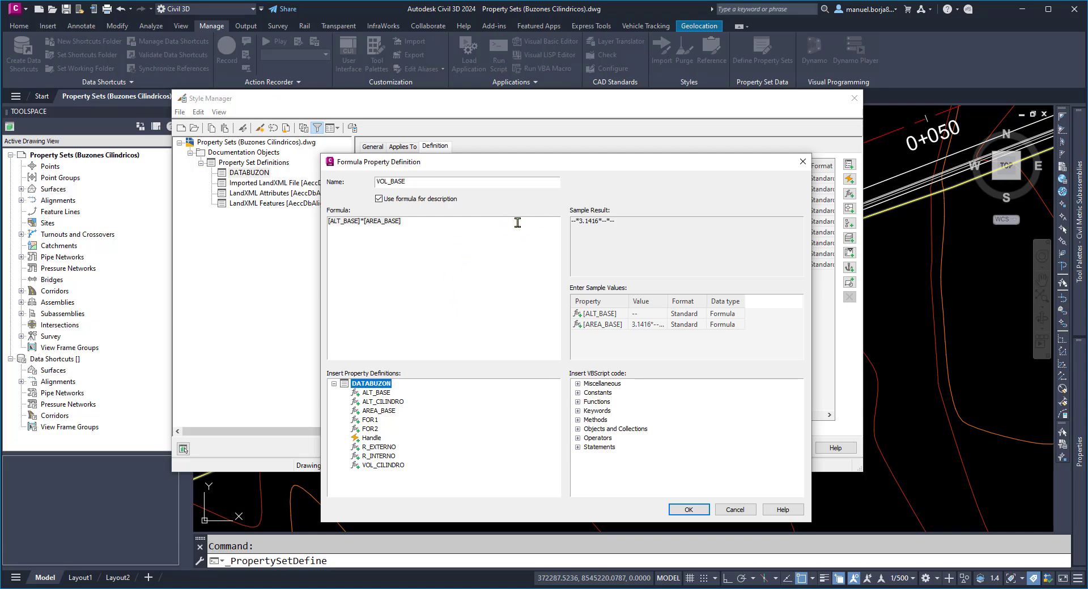
click(690, 510)
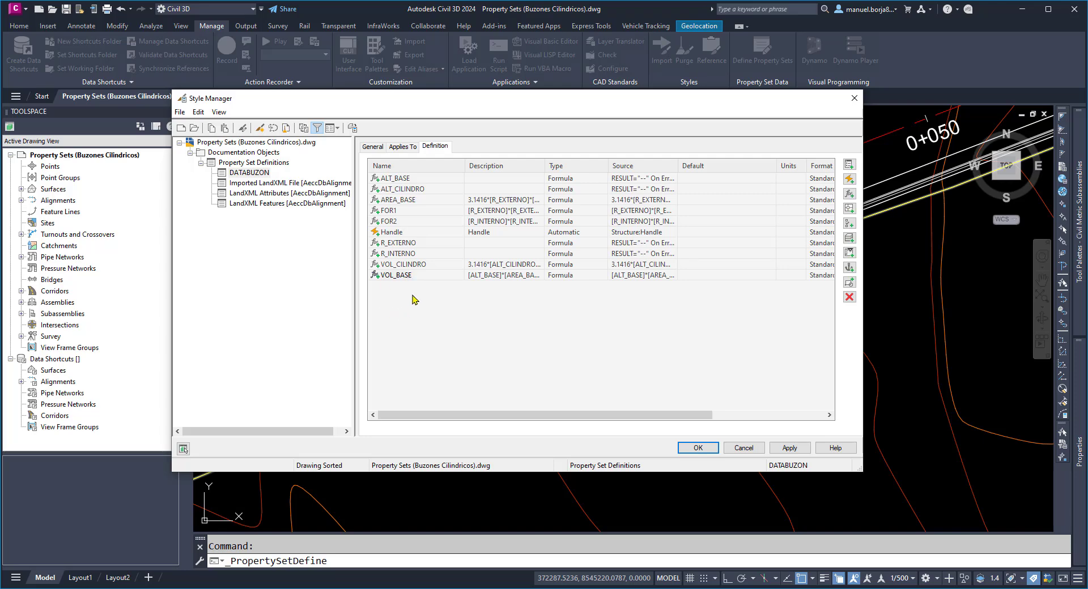
Add a formula property named VOL_TOTAL with the expression [VOL_BASE]+[VOL_CILINDRO], inserting both property definitions, and save it
click(411, 266)
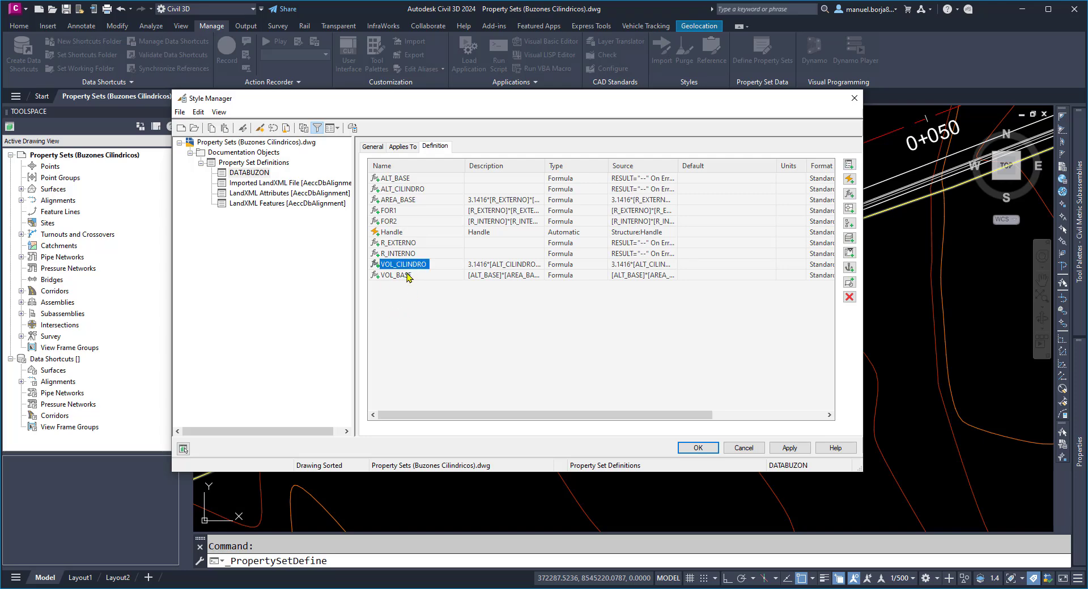
click(410, 276)
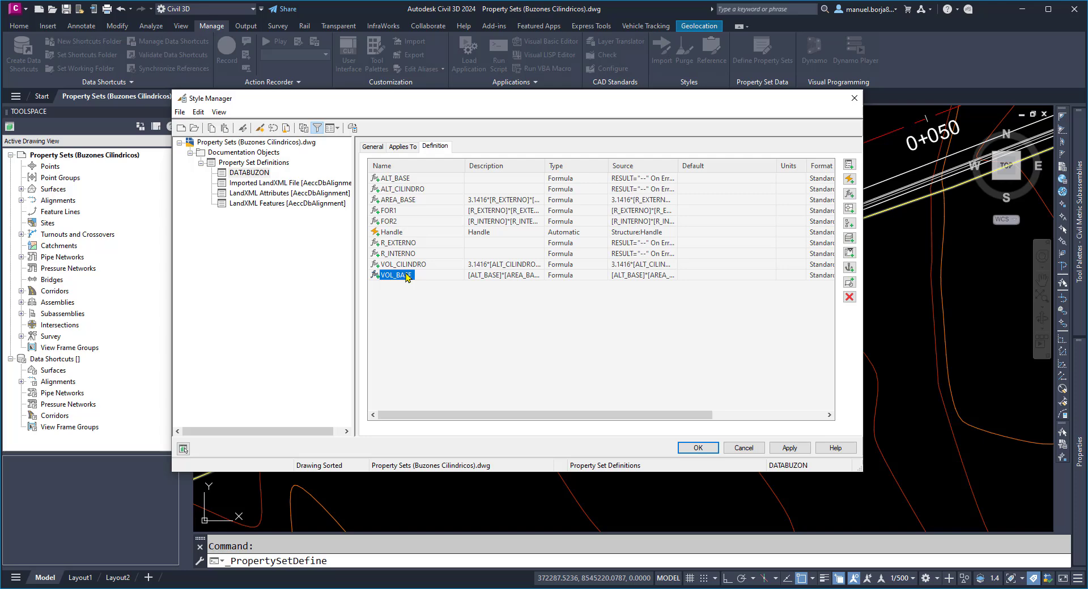
click(847, 194)
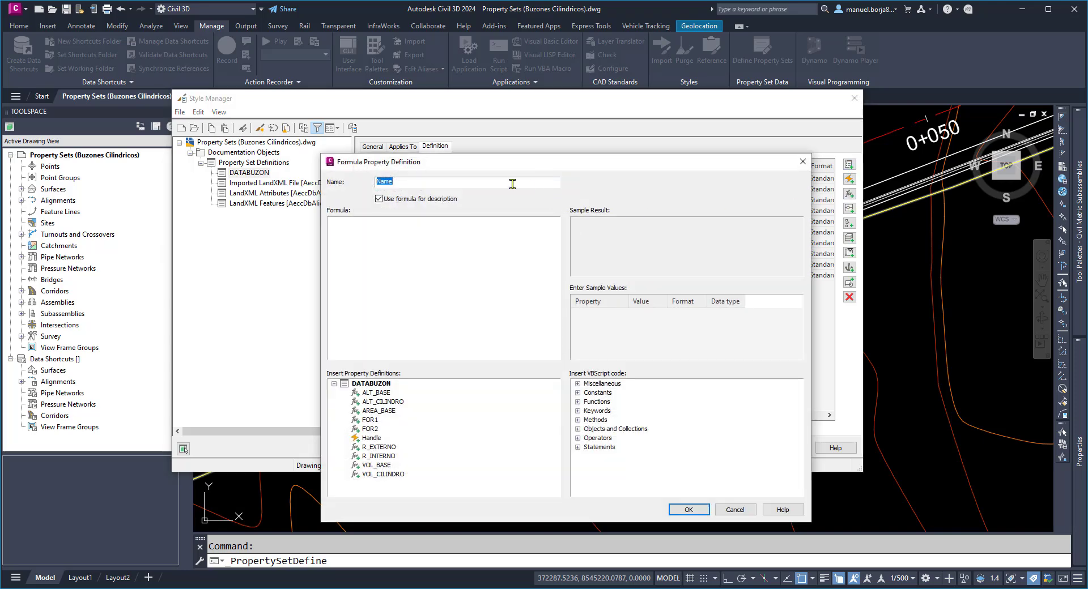
text(VOL_TOTAL)
click(411, 222)
double_click(372, 467)
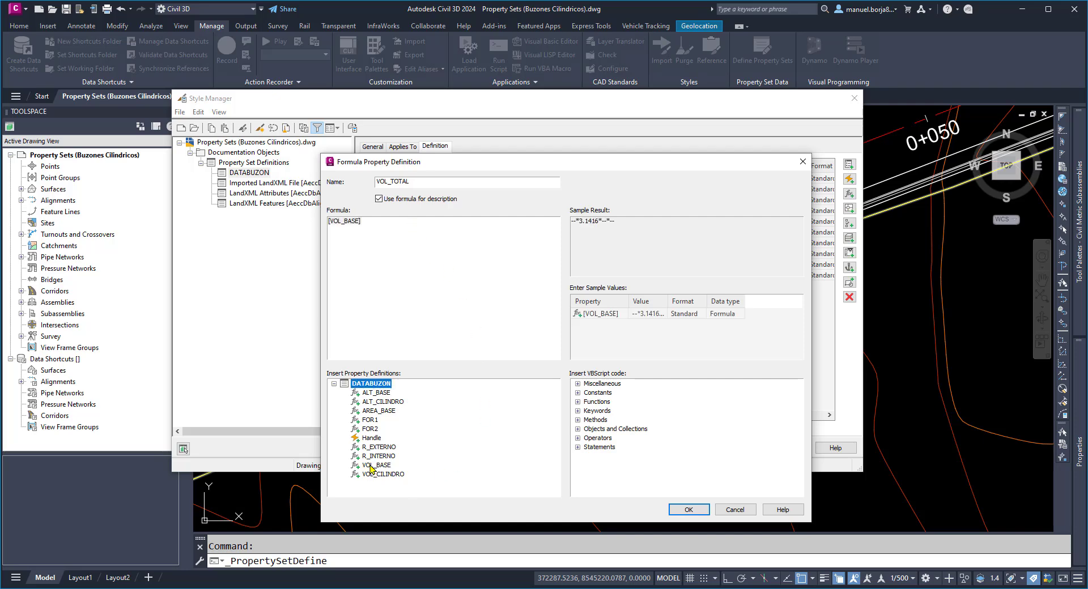
click(381, 222)
text(+)
double_click(390, 474)
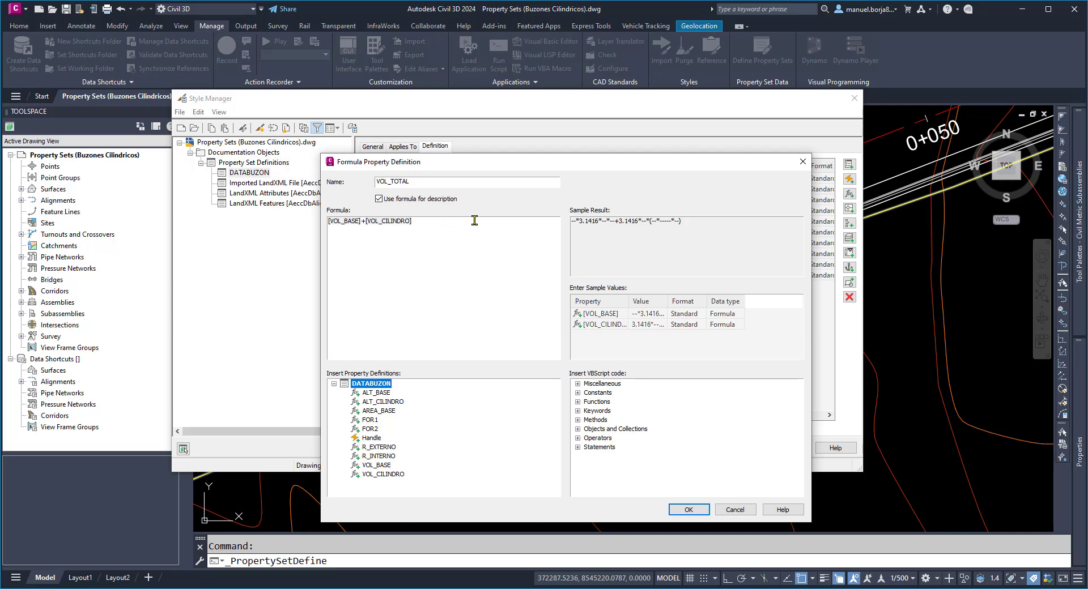
click(688, 510)
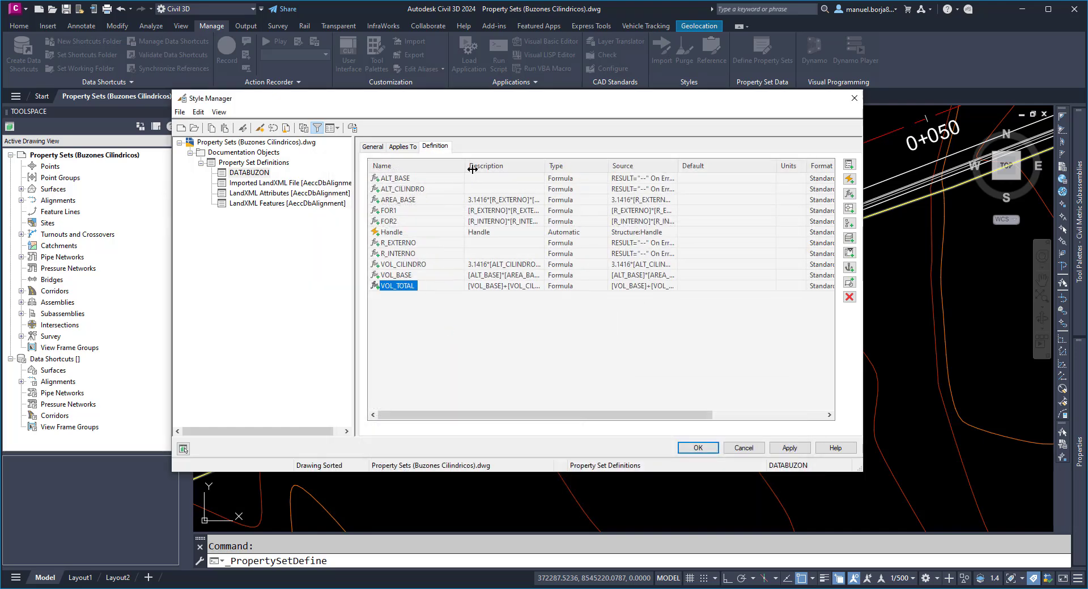
Narrow the Name column of the DATABUZON definitions, then apply the property set changes and close the Style Manager
drag(464, 166, 454, 168)
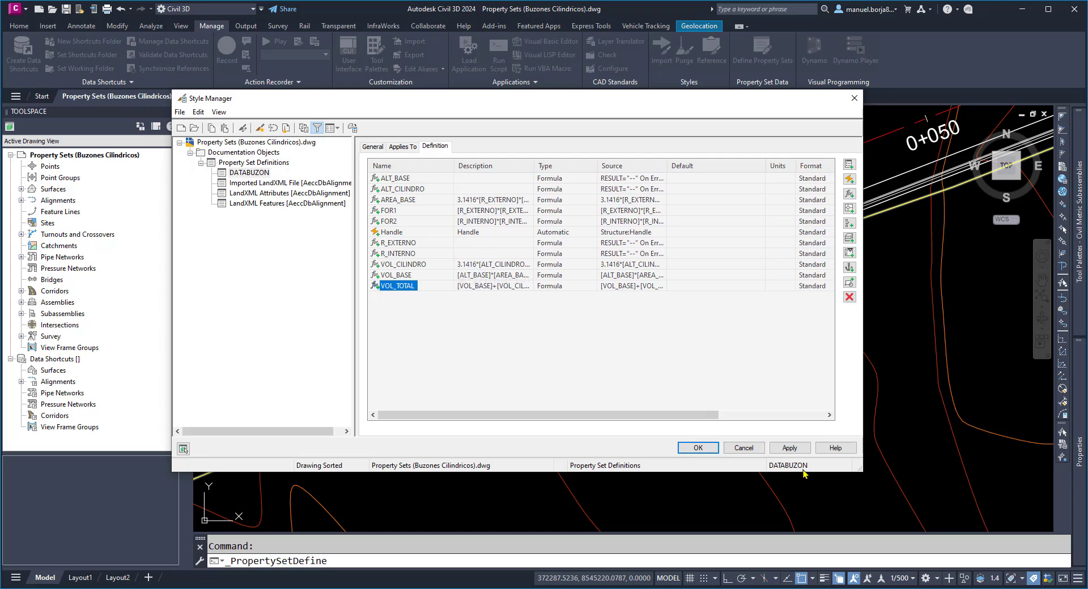
click(790, 448)
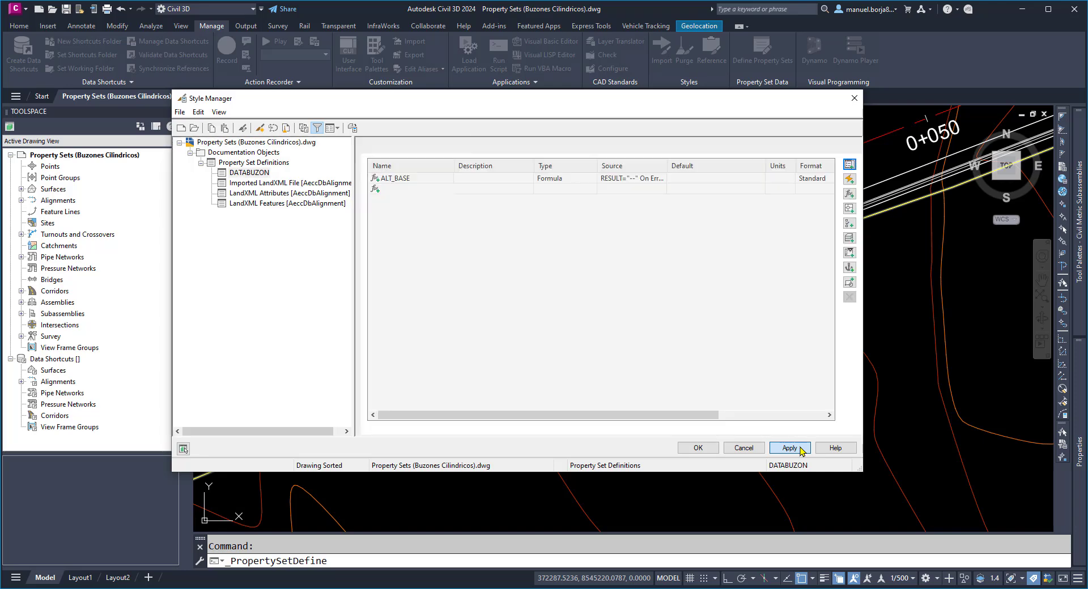
click(694, 448)
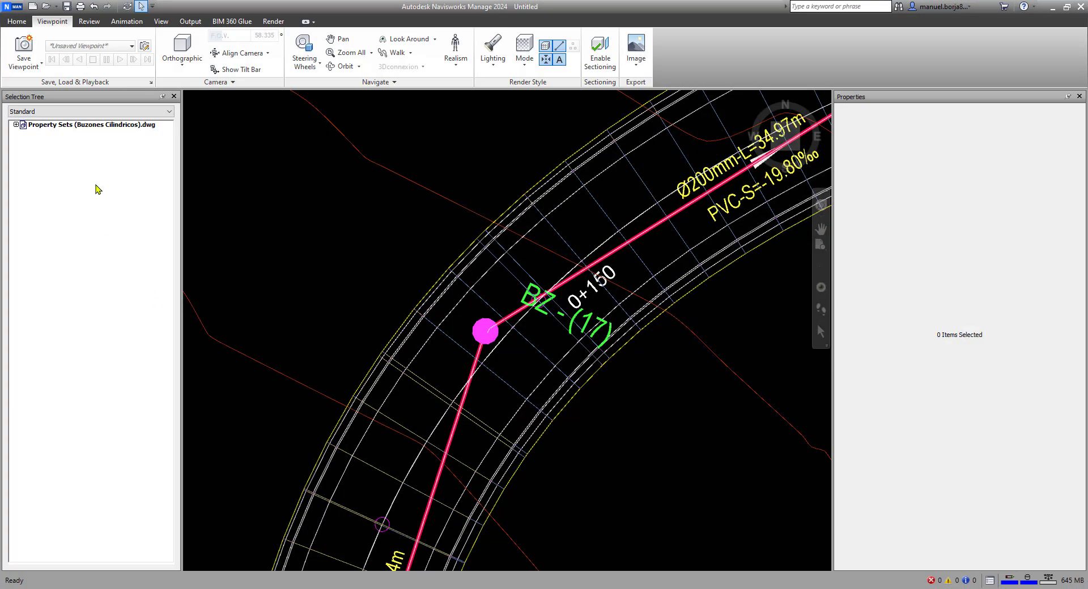
Start a new empty project in Navisworks Manage and minimise it to return to Civil 3D
click(9, 25)
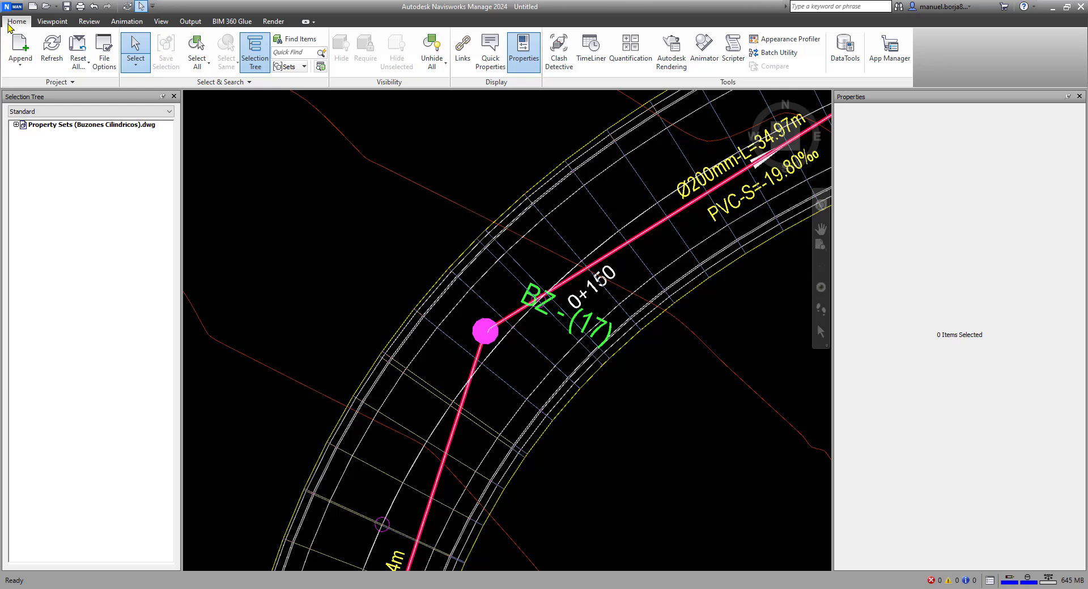
click(32, 6)
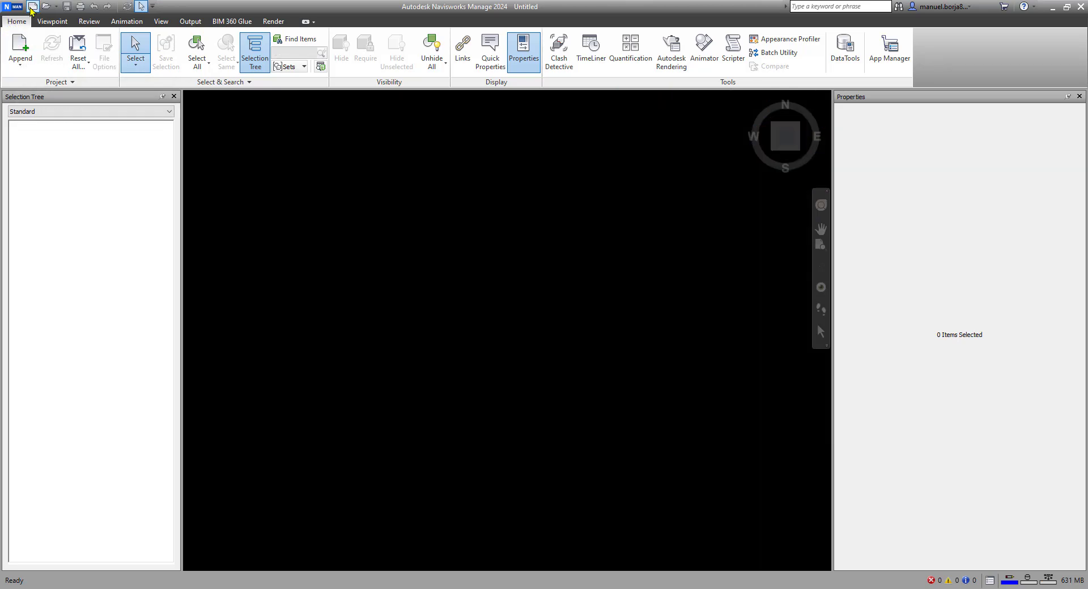
click(1055, 8)
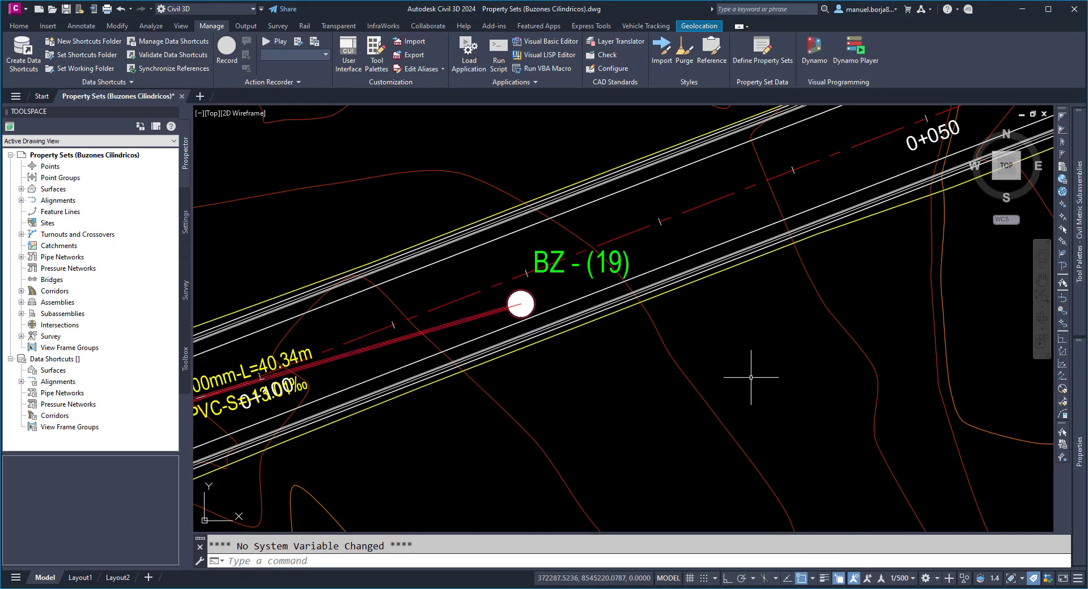
Attach the DATABUZON property set to structure BZ - (19) in its extended data, review its properties and deselect the structure
click(527, 290)
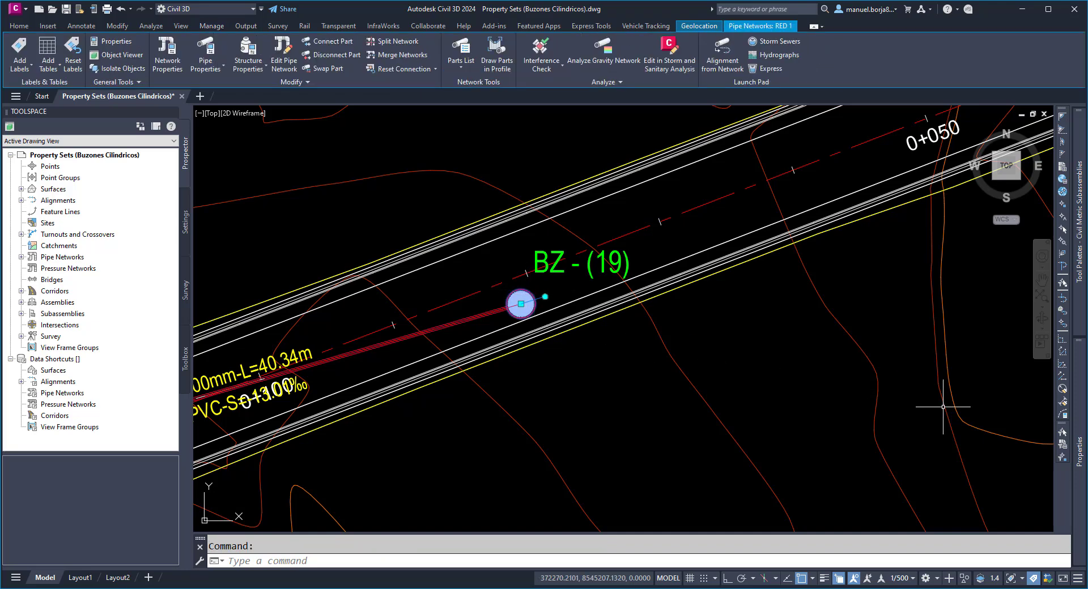
mouse_move(1077, 417)
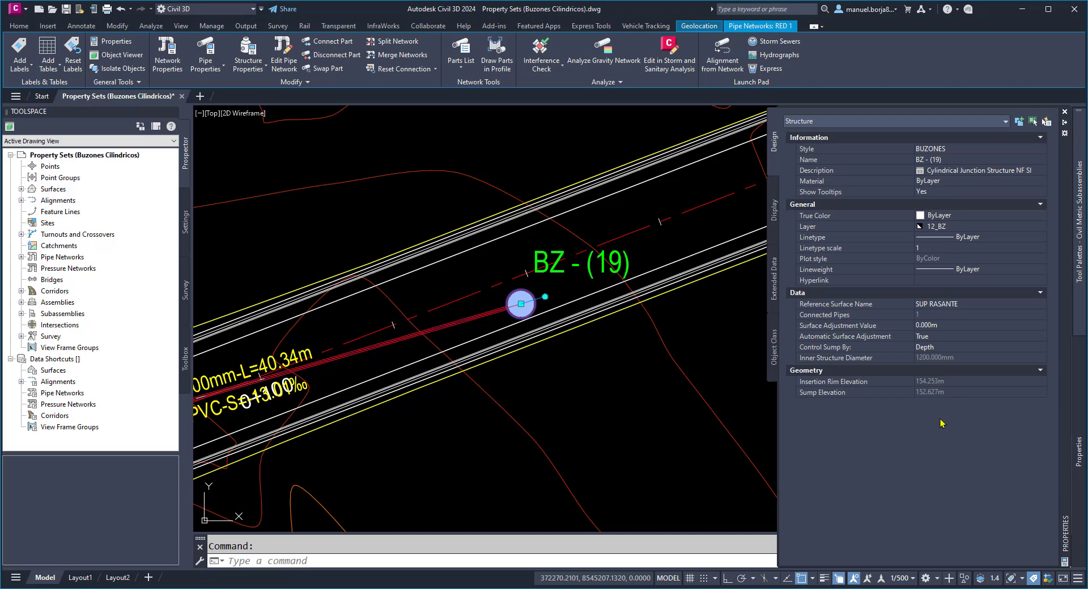
click(775, 218)
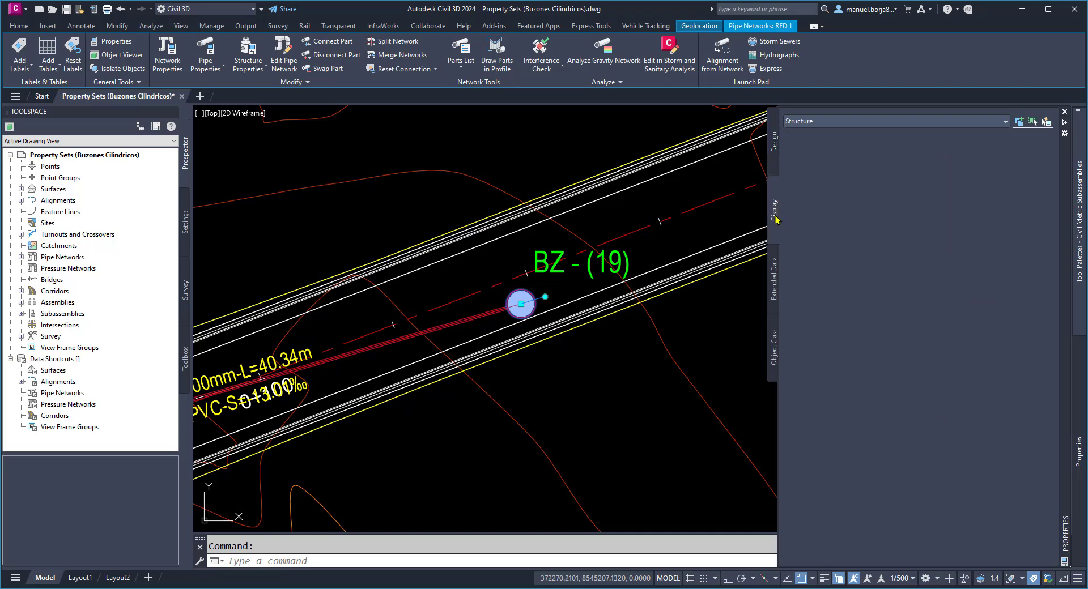
click(774, 264)
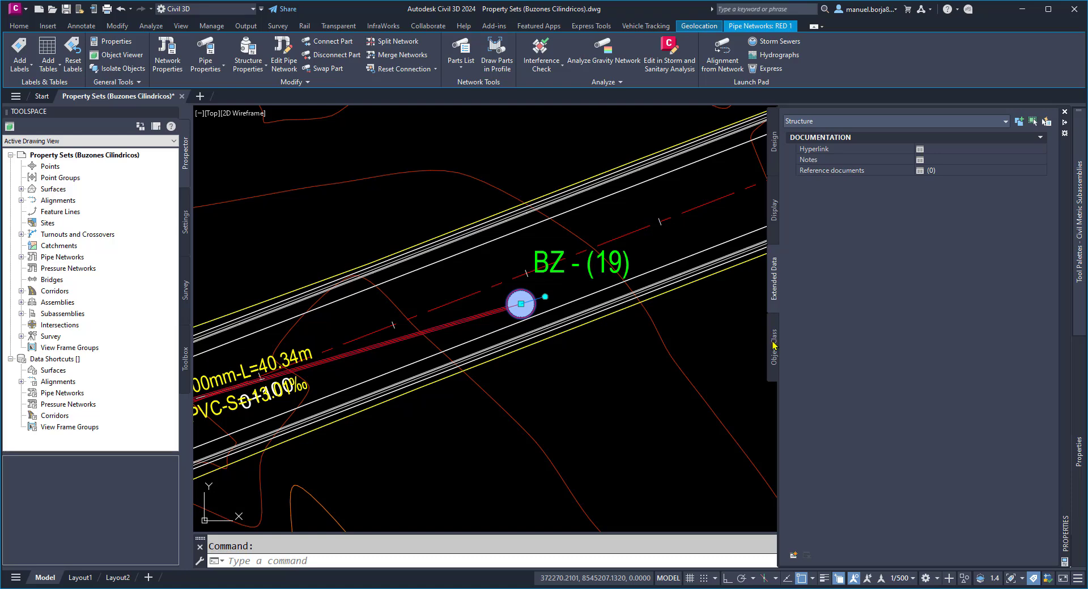
click(773, 345)
click(774, 163)
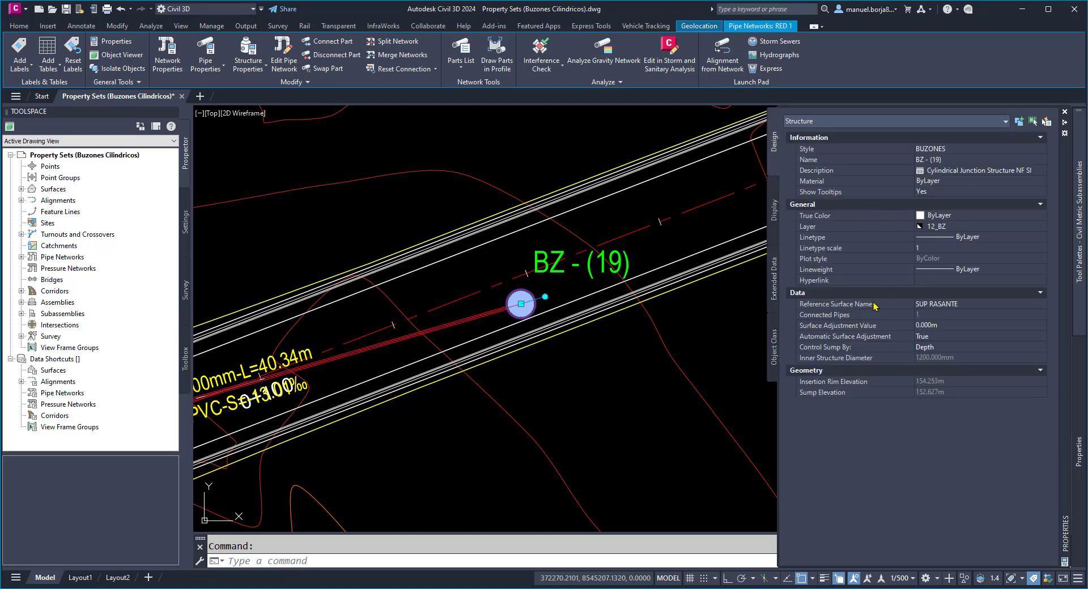
click(774, 278)
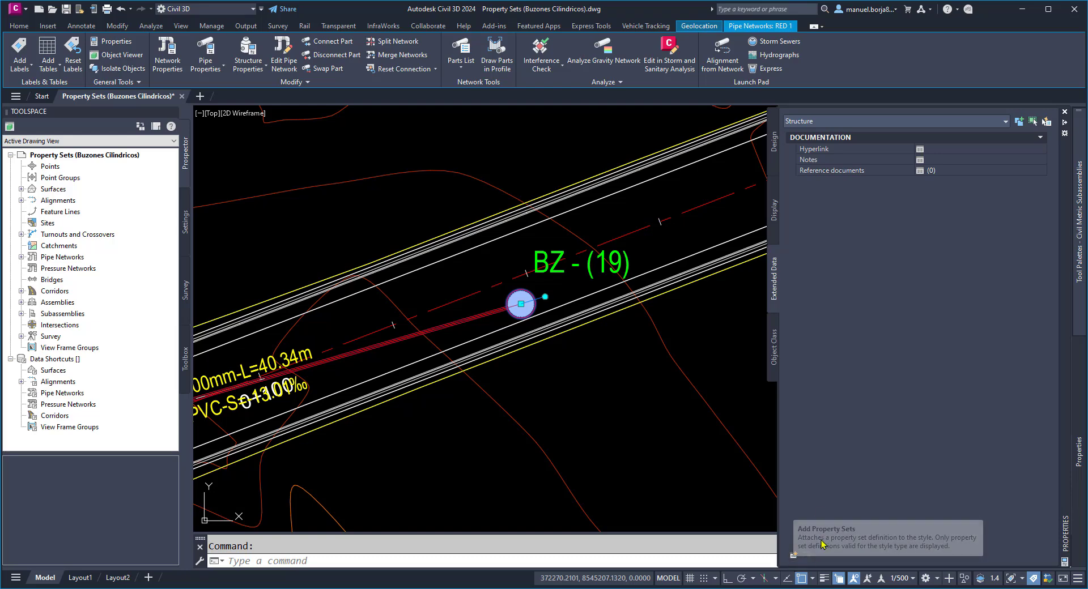
click(792, 557)
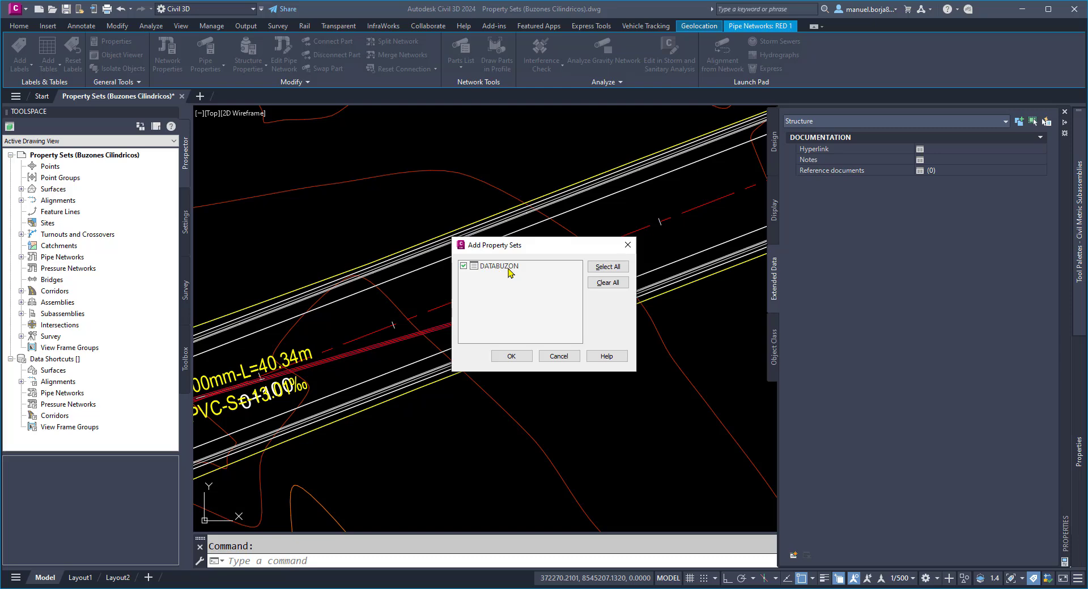
click(463, 266)
click(511, 356)
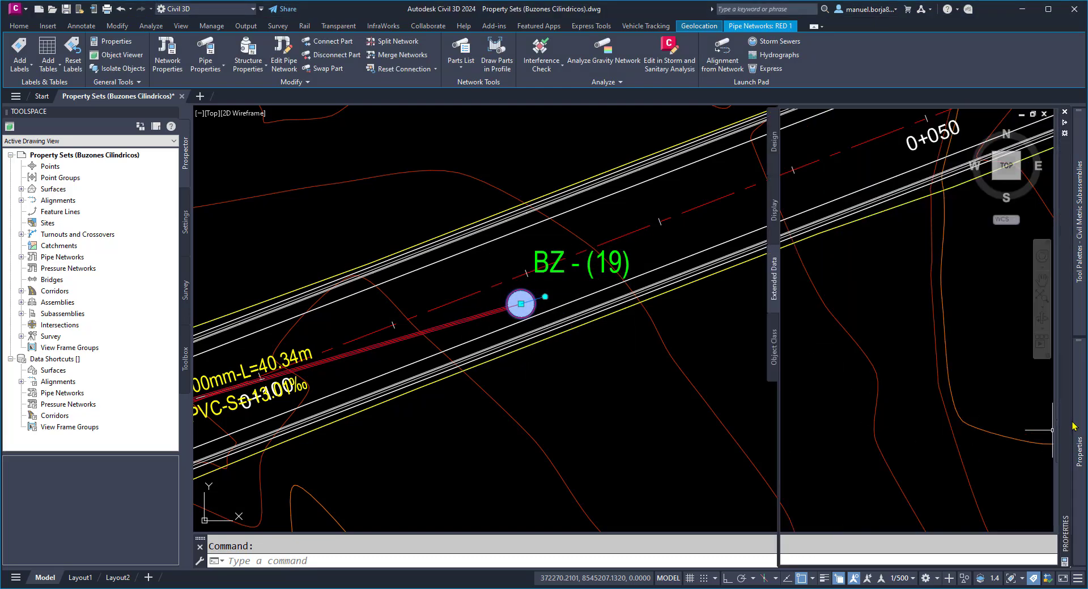
mouse_move(1066, 429)
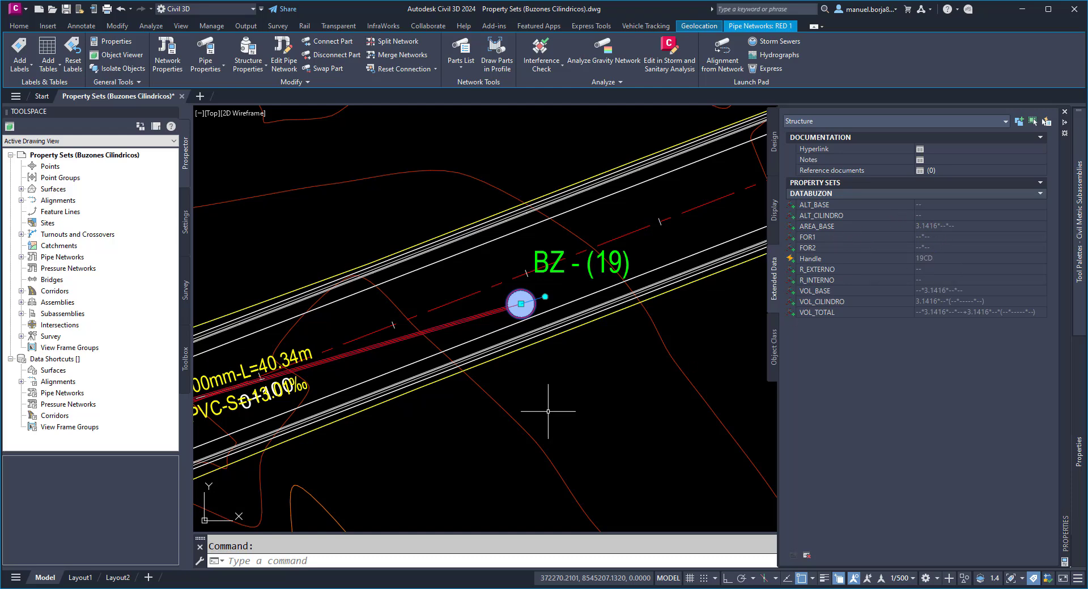
key(Escape)
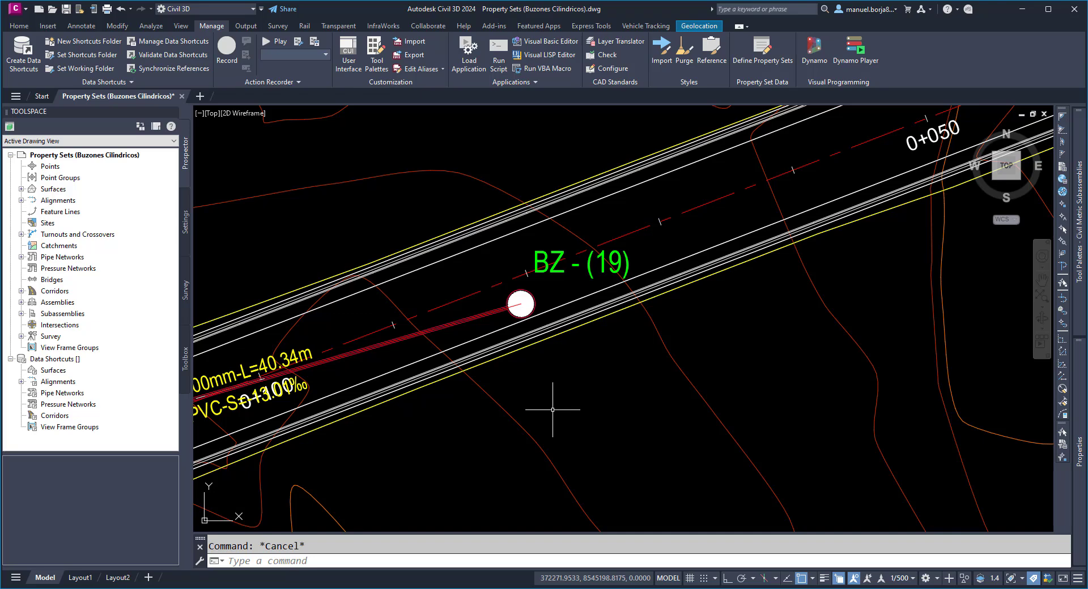
Select all structures similar to BZ - (19), attach the DATABUZON property set to them, and clear the selection
click(533, 293)
scroll(533, 293, down, 3)
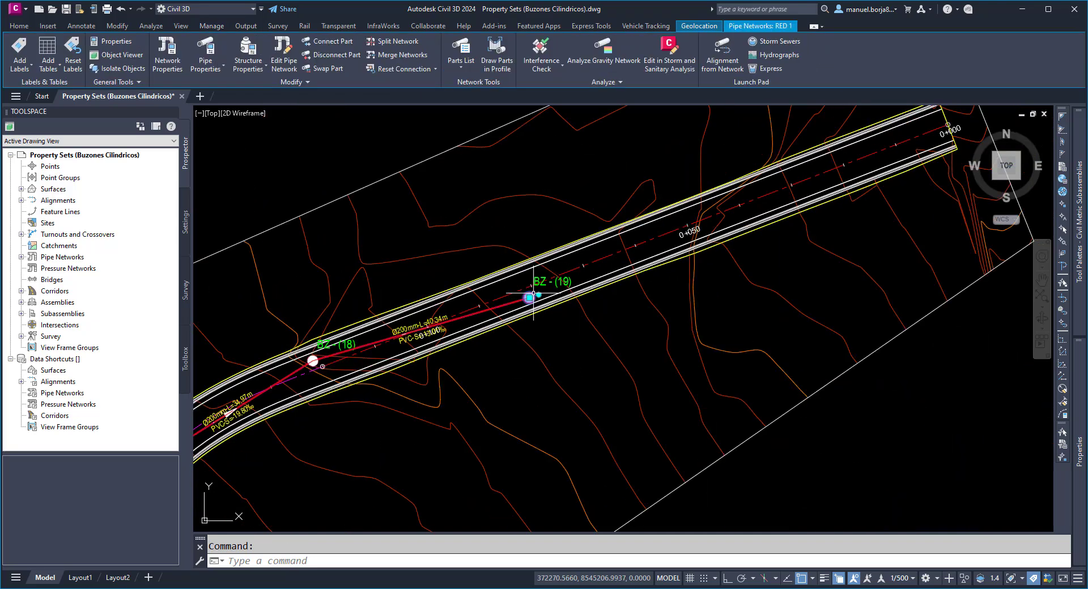
right_click(522, 229)
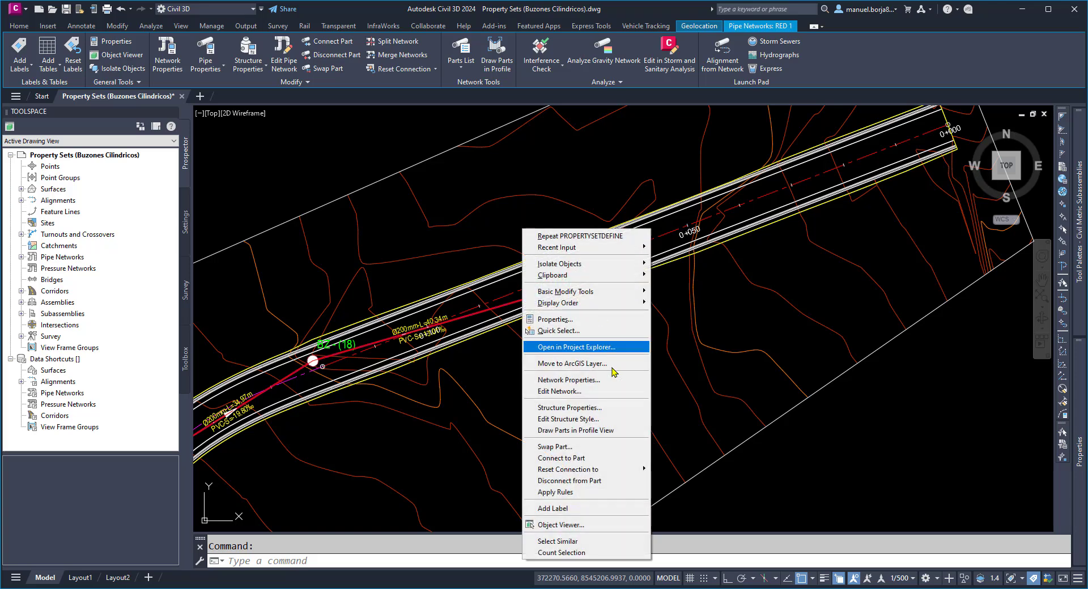
click(586, 542)
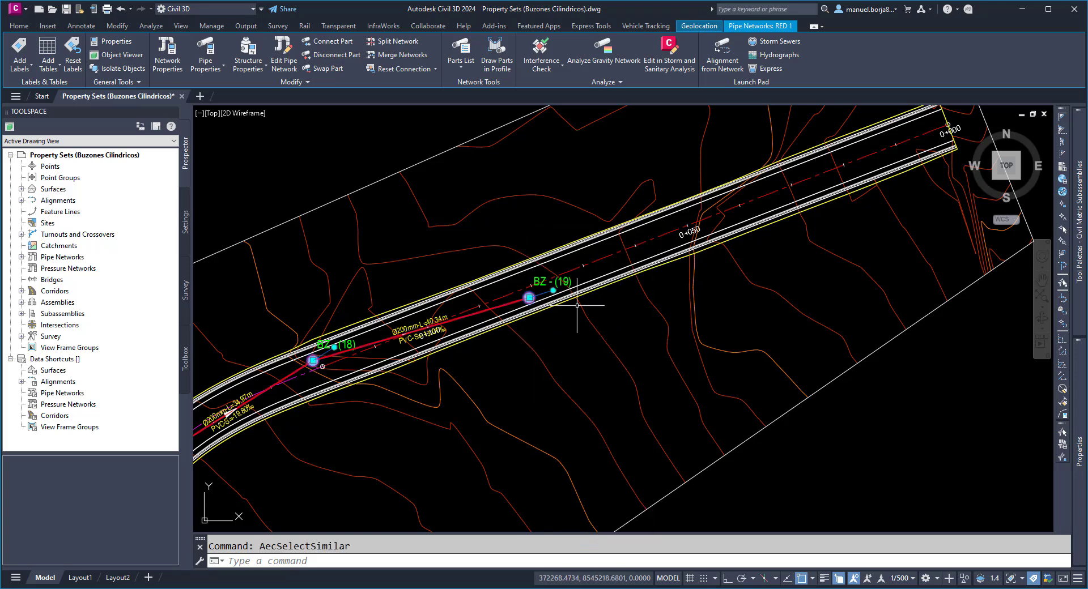
scroll(581, 322, down, 5)
scroll(579, 323, up, 2)
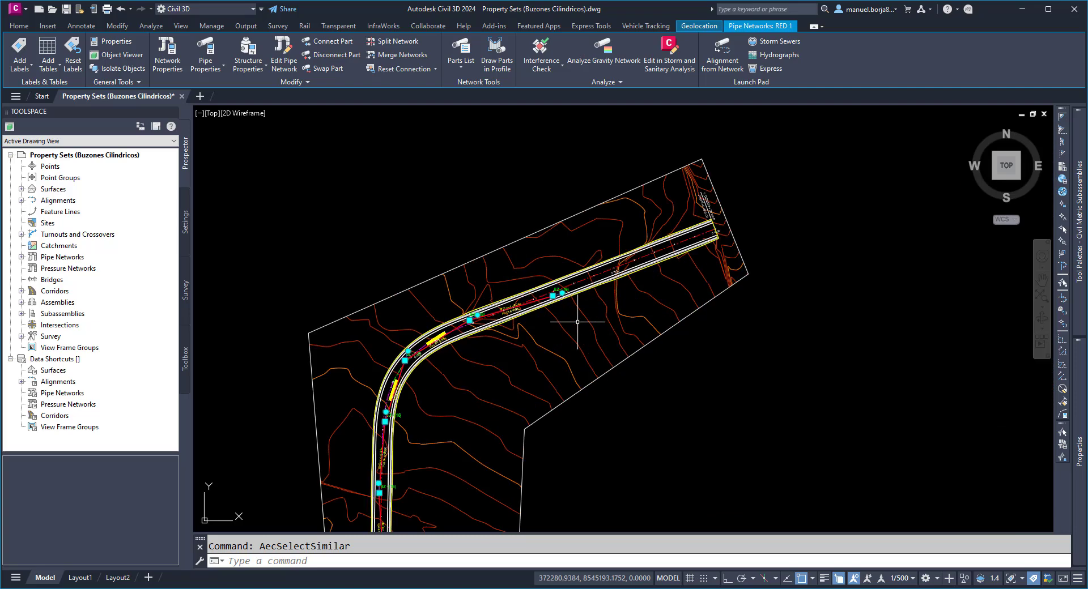
scroll(571, 328, down, 3)
scroll(571, 328, down, 1)
scroll(499, 397, up, 8)
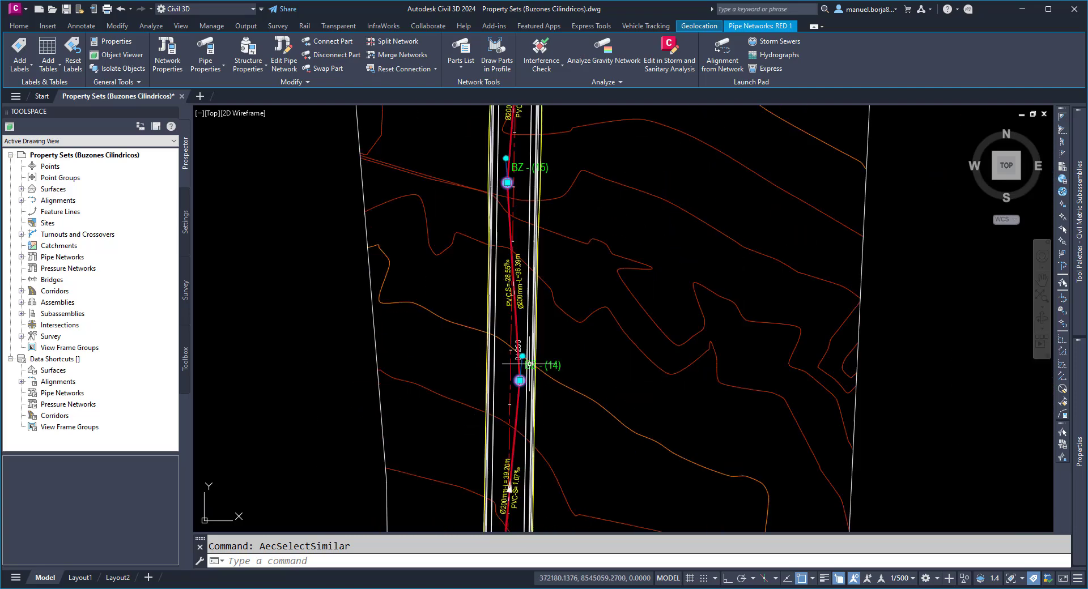
scroll(529, 363, down, 5)
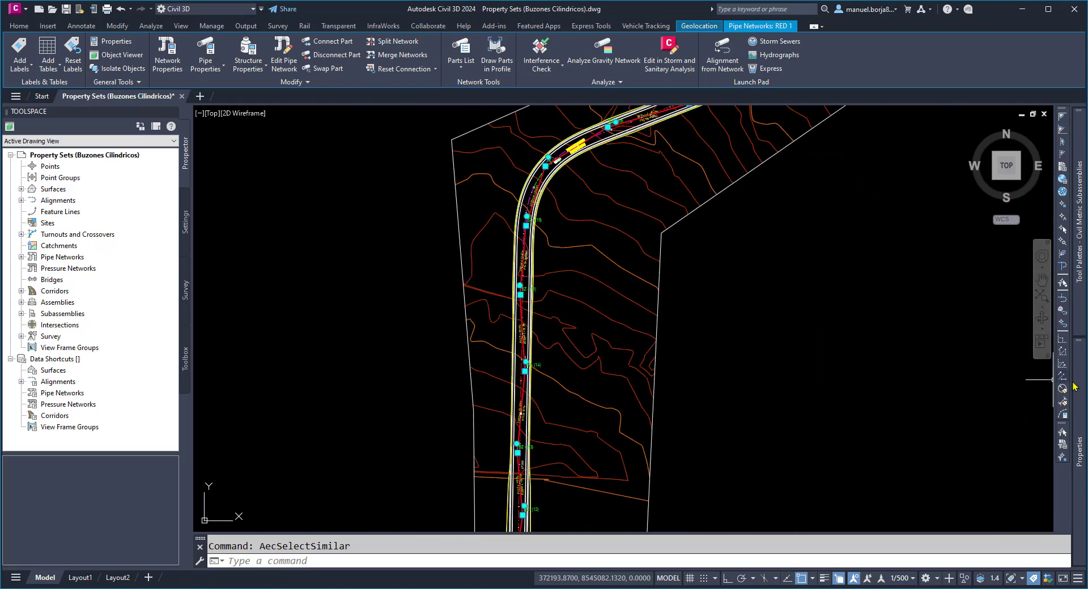
mouse_move(1075, 387)
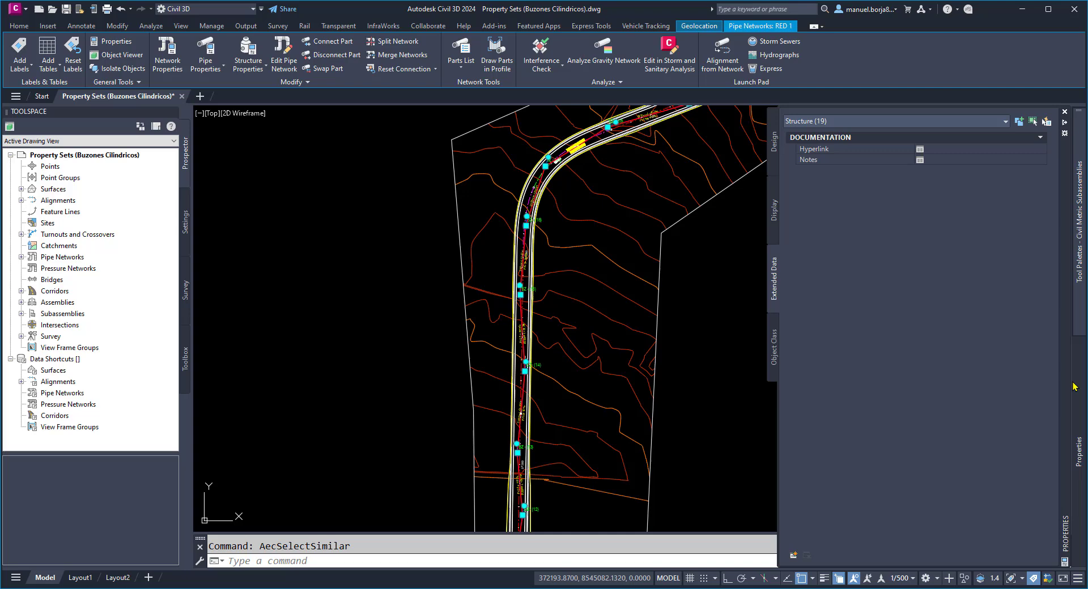
click(793, 556)
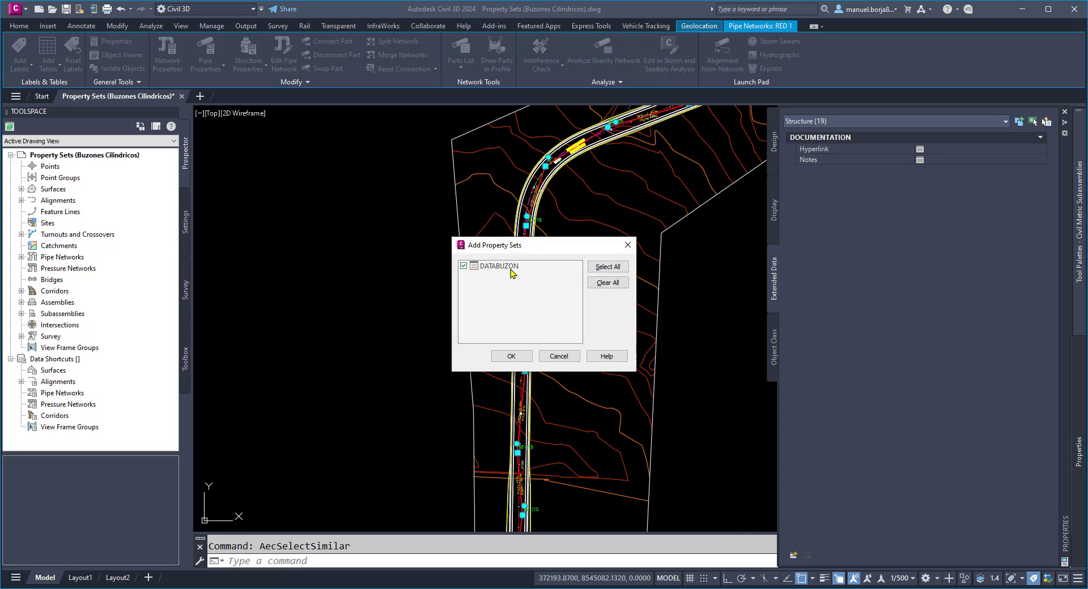
click(515, 359)
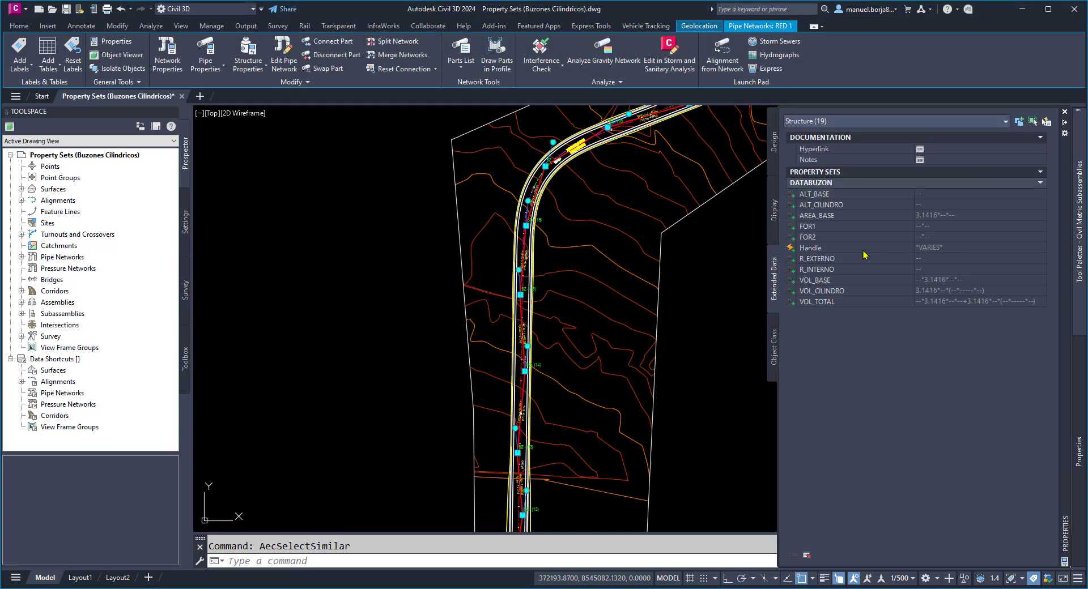
key(Escape)
Check the properties of structure BZ - (16), deselect it, and regenerate the drawing with the REGEN command
scroll(534, 211, up, 2)
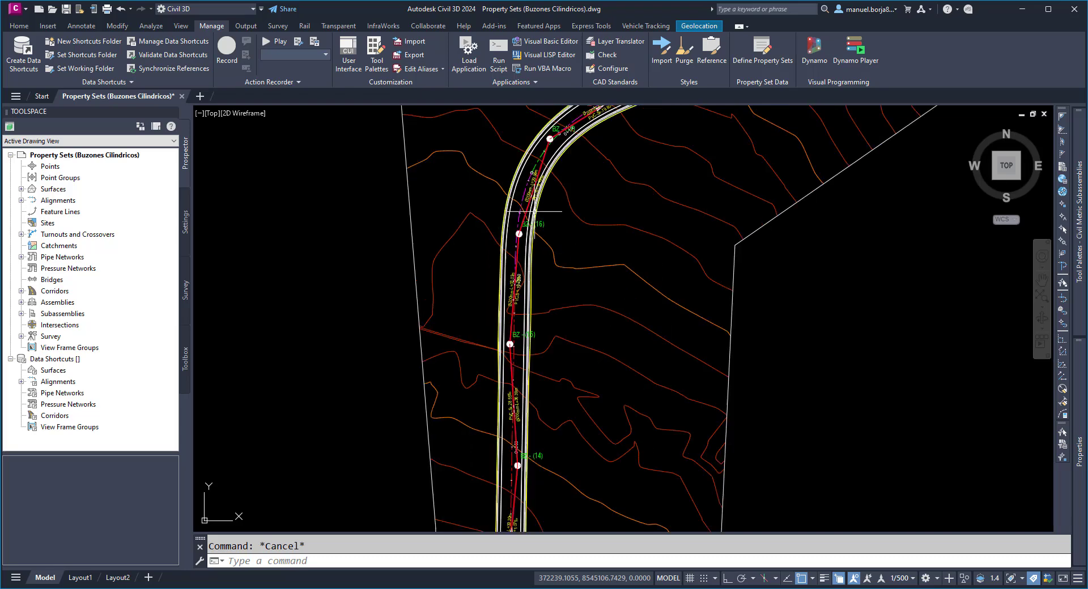
scroll(533, 212, up, 3)
click(493, 267)
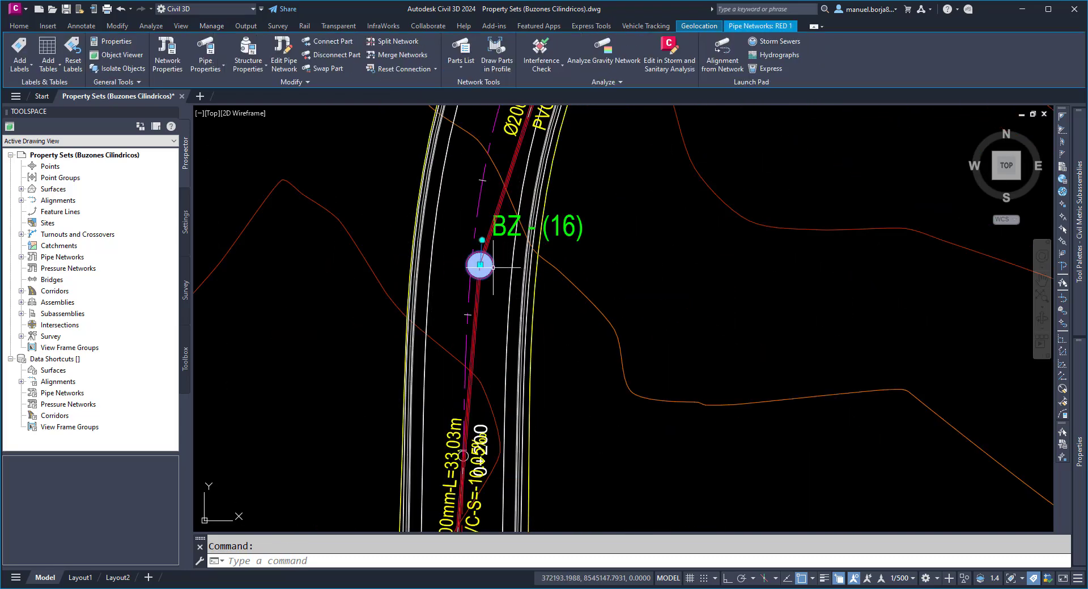
mouse_move(1076, 403)
key(Escape)
text(re)
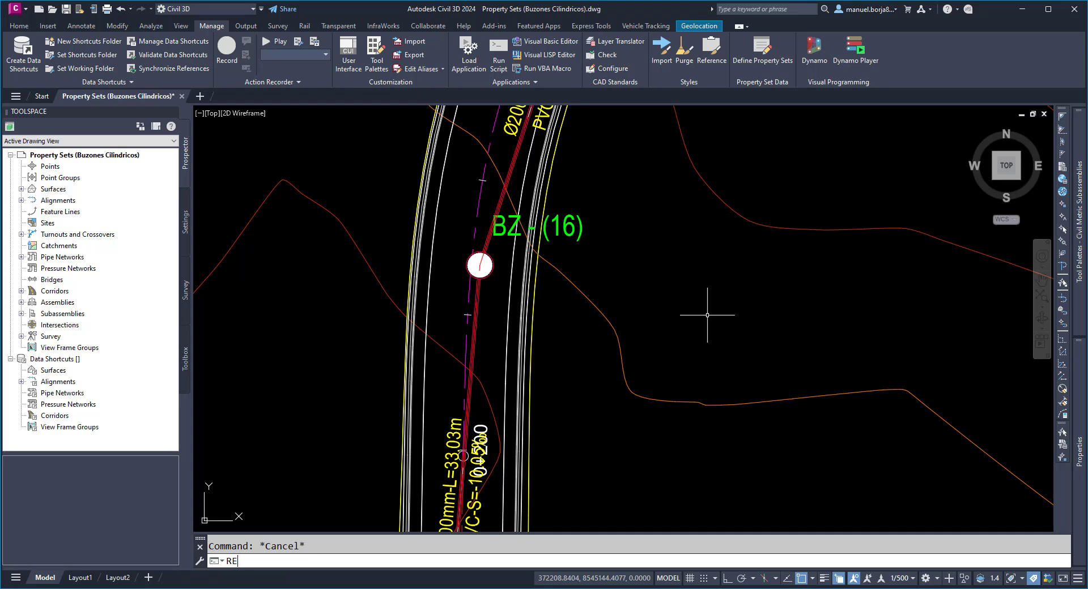
key(Return)
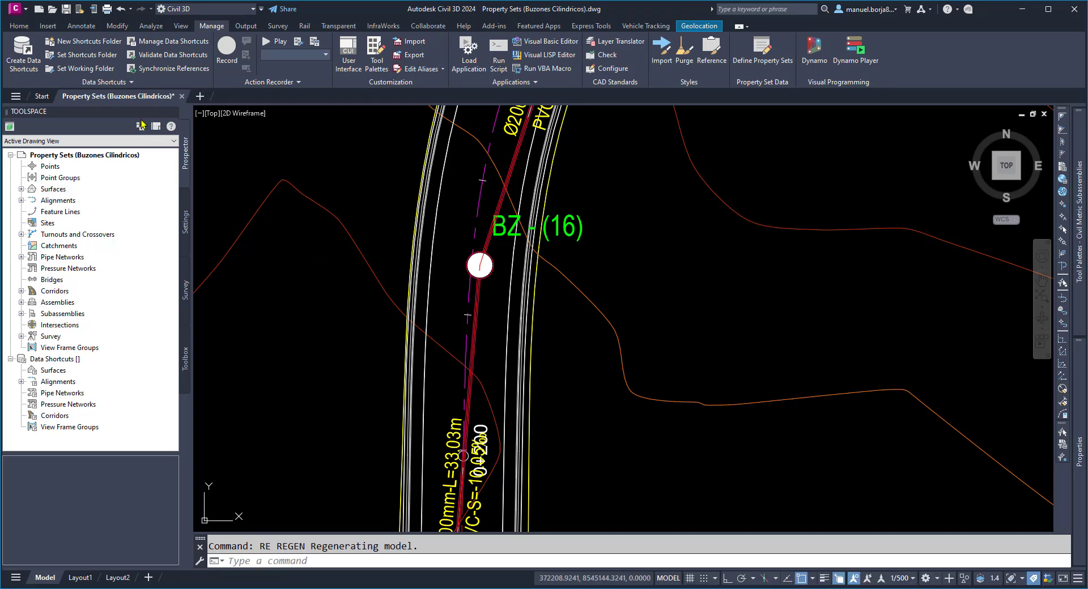
Save the Property Sets (Buzones Cilindricos) drawing, close it, and exit Civil 3D
click(64, 9)
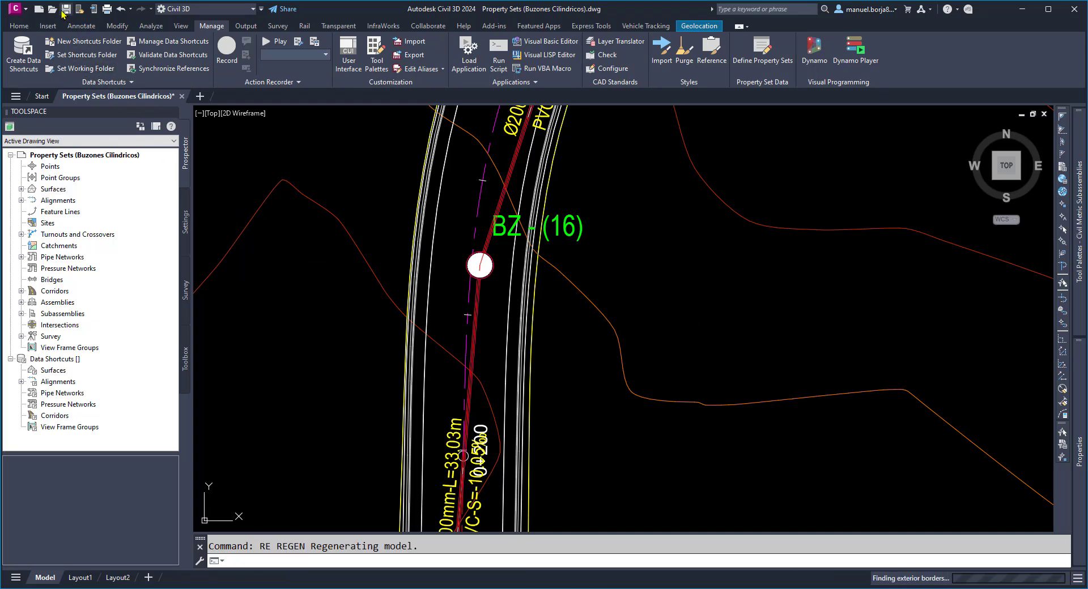
click(179, 97)
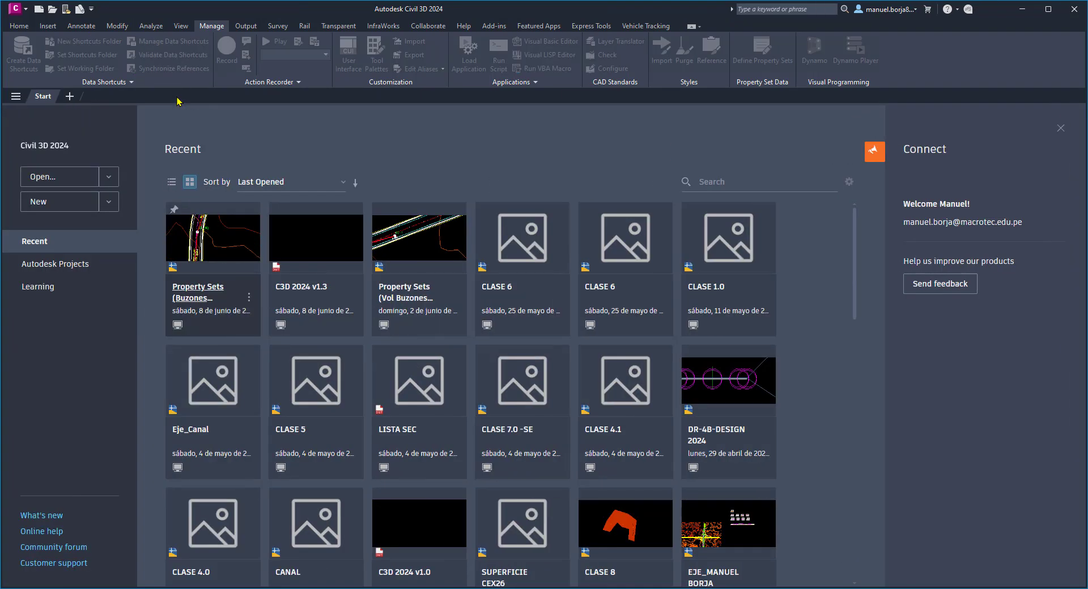
click(1074, 9)
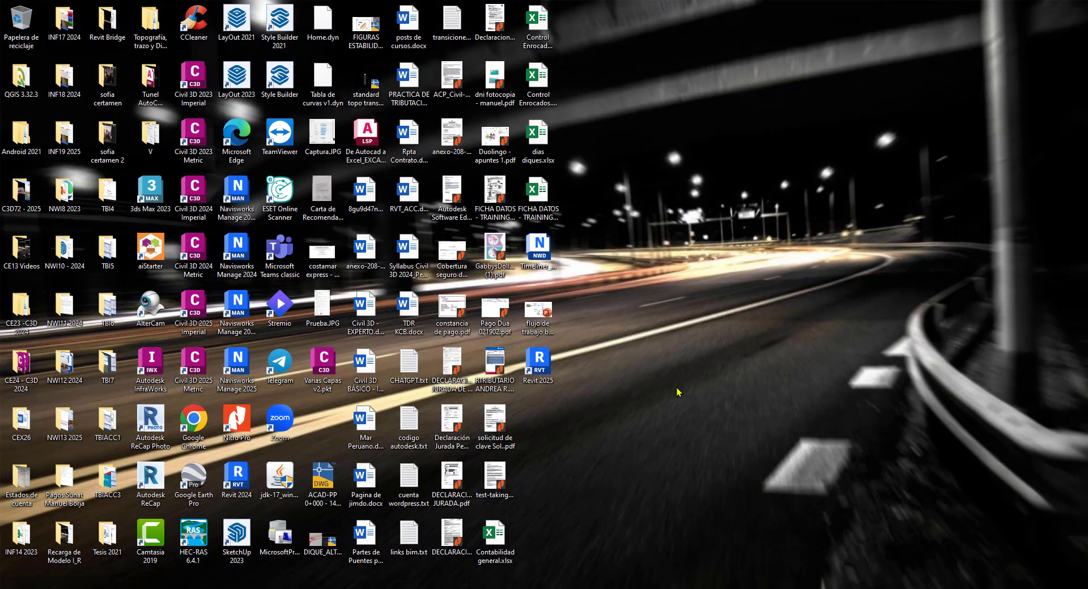
Launch Civil 3D 2024 Metric and open Property Sets (Buzones Cilindricos).dwg from the Ejemplo folder
double_click(194, 262)
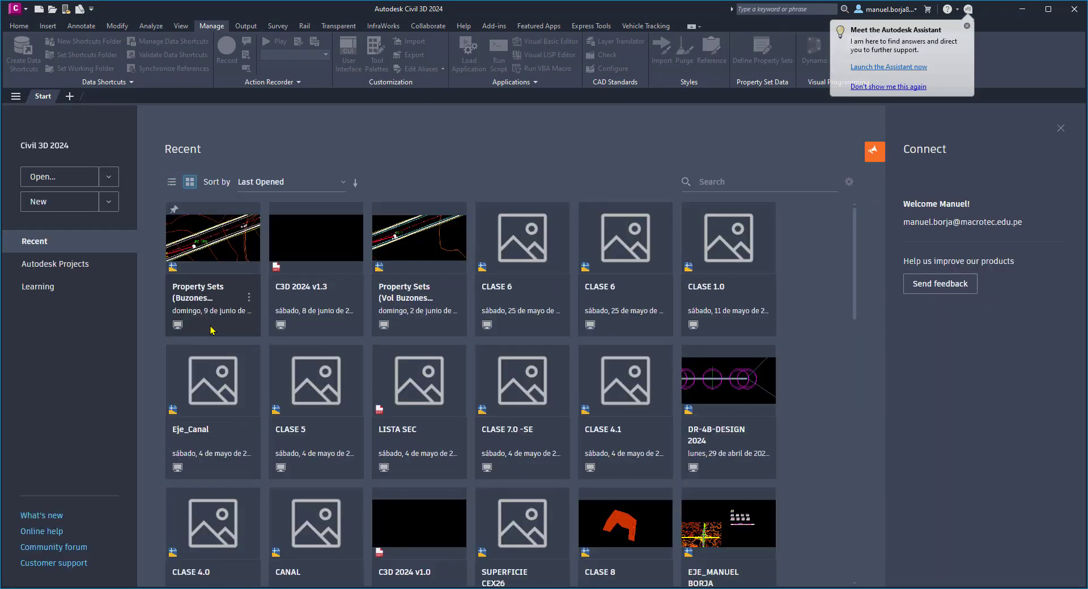
click(64, 183)
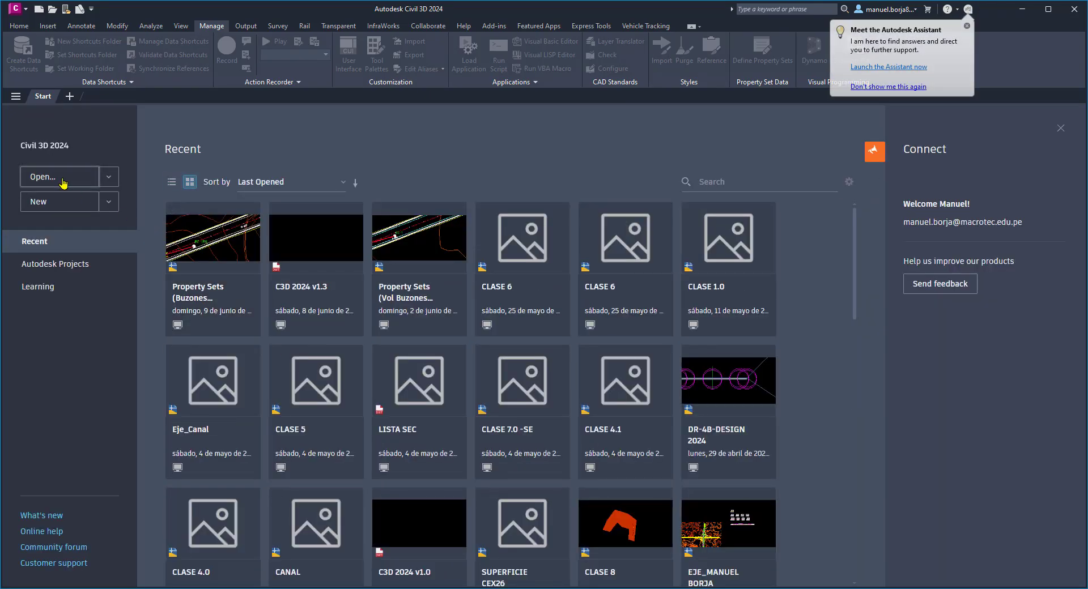
click(657, 222)
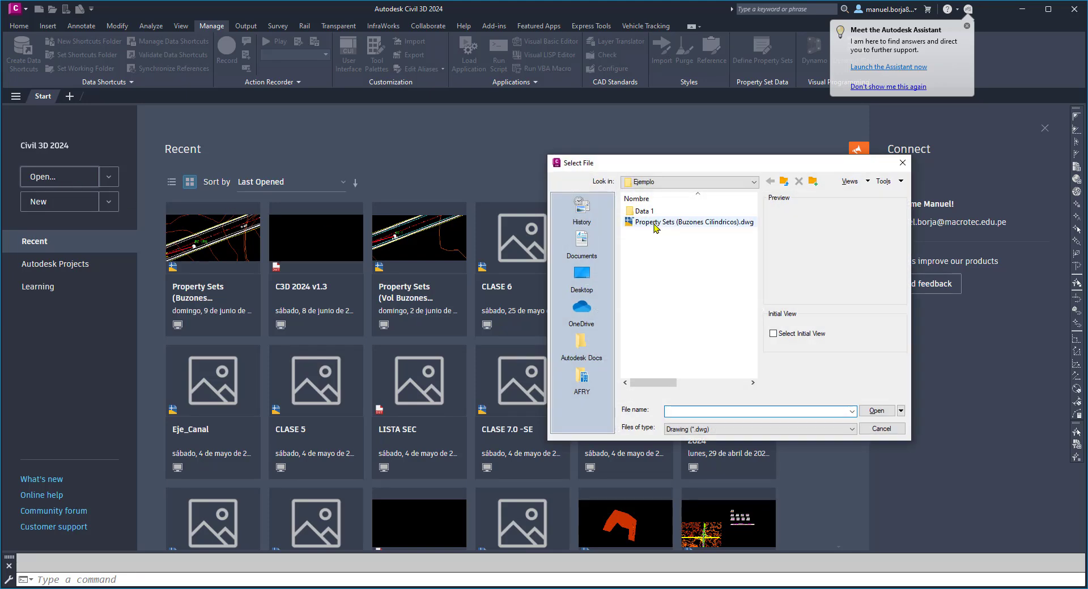
click(873, 414)
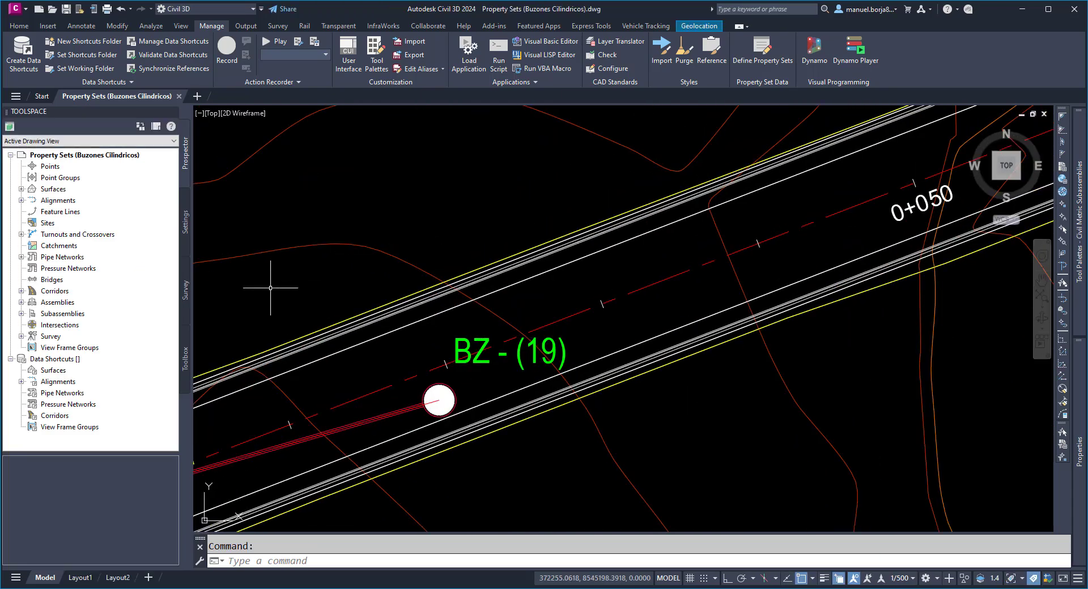
Select all the structures of pipe network RED 1 in the drawing
click(23, 258)
click(33, 268)
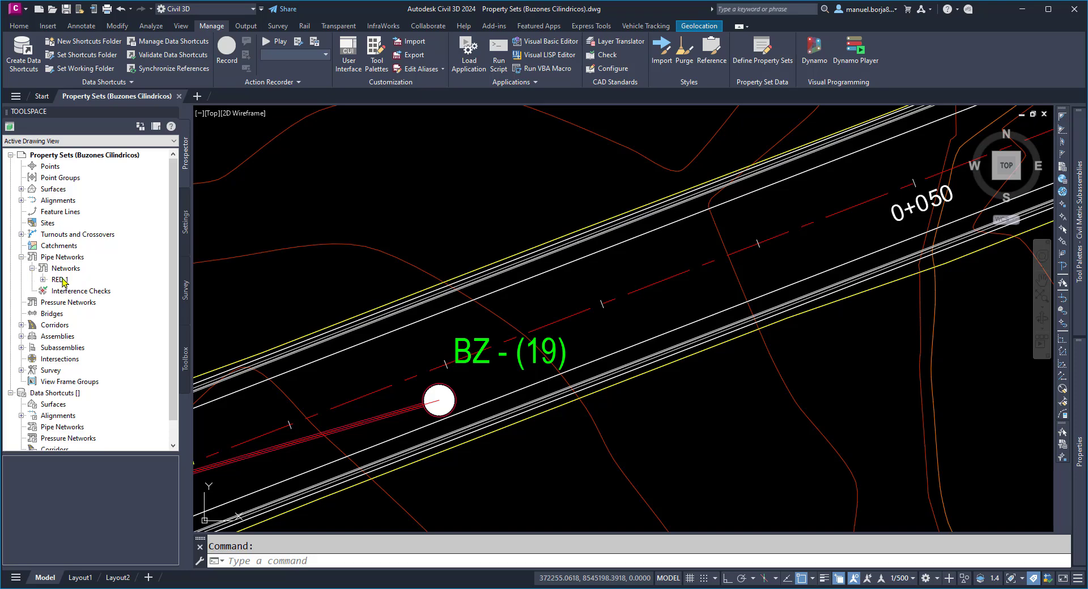
click(62, 280)
click(43, 280)
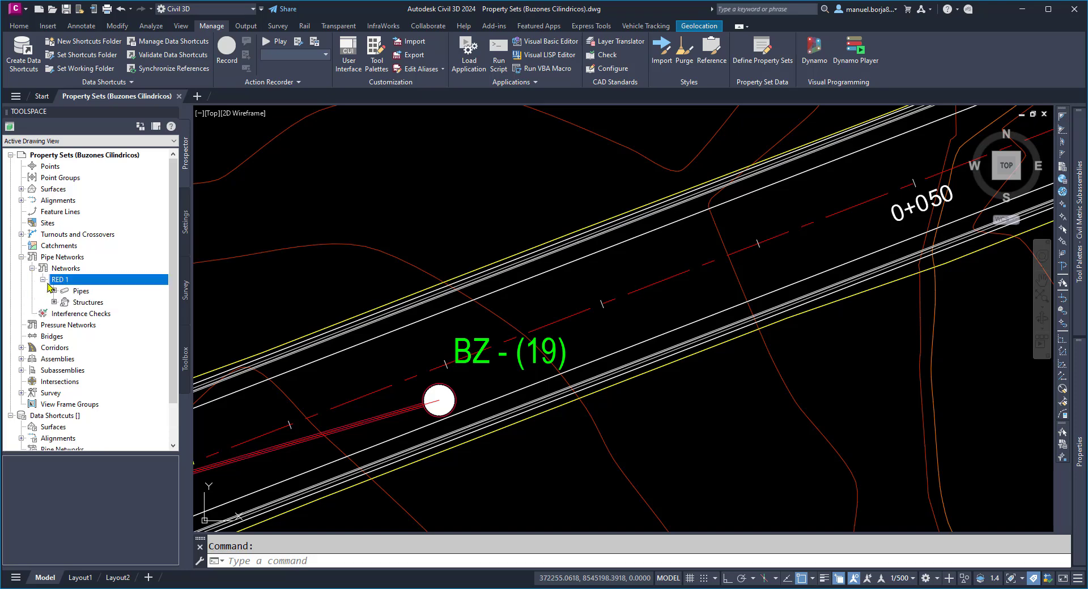
click(88, 303)
right_click(91, 302)
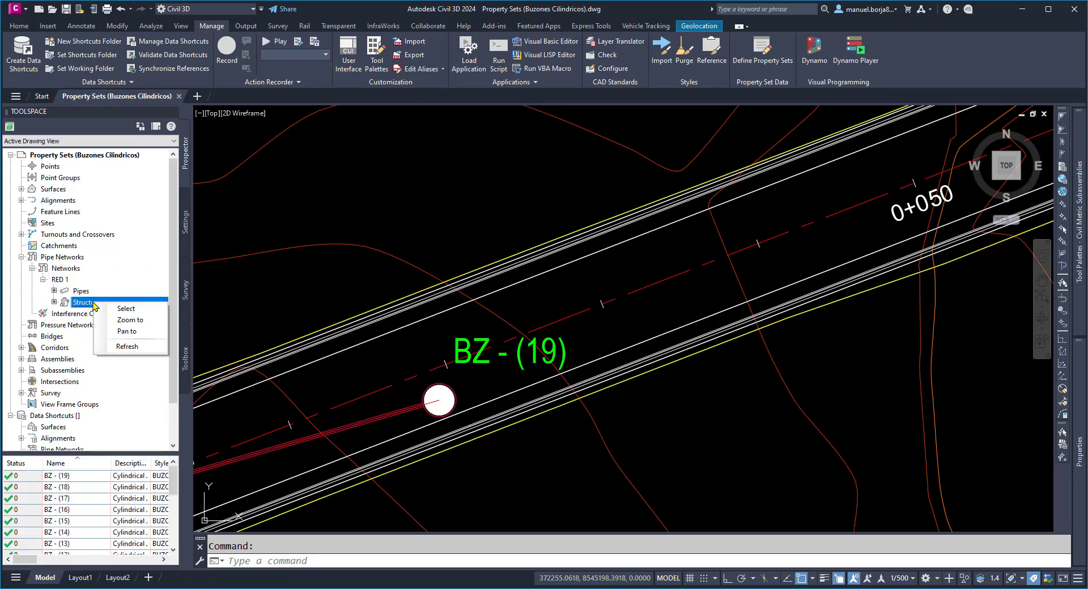
click(128, 309)
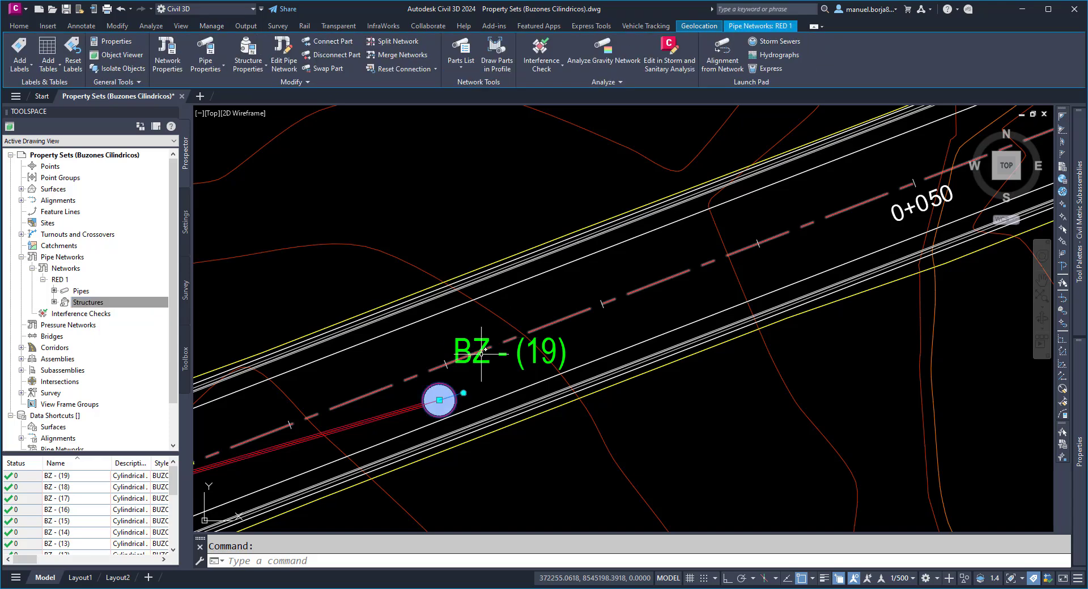
Attach the DATABUZON property set to the selected structures through their extended data, and clear the selection
scroll(476, 359, down, 4)
key(ctrl+1)
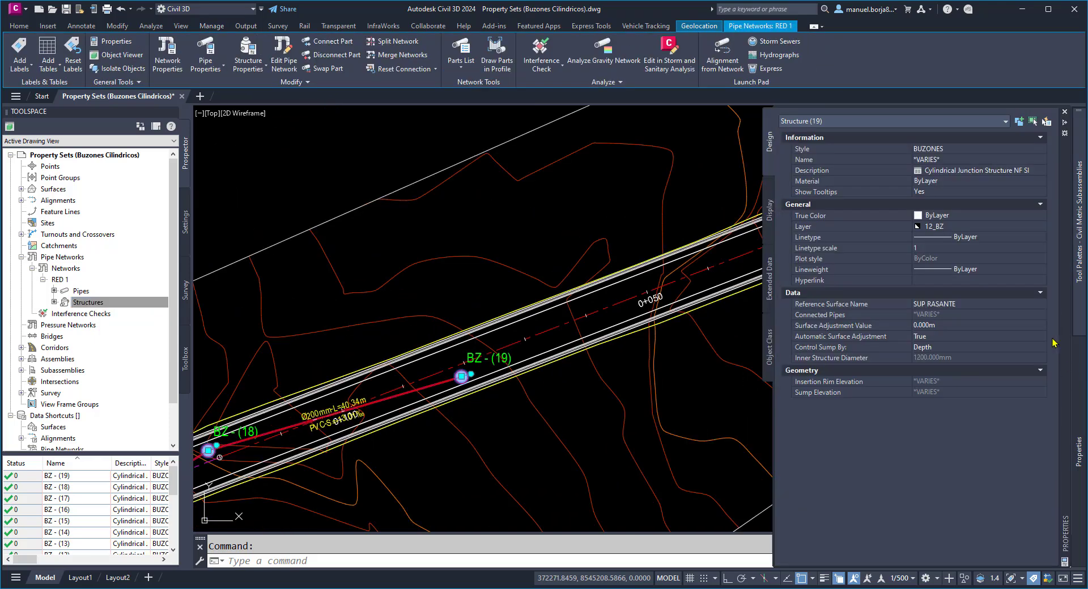
click(769, 262)
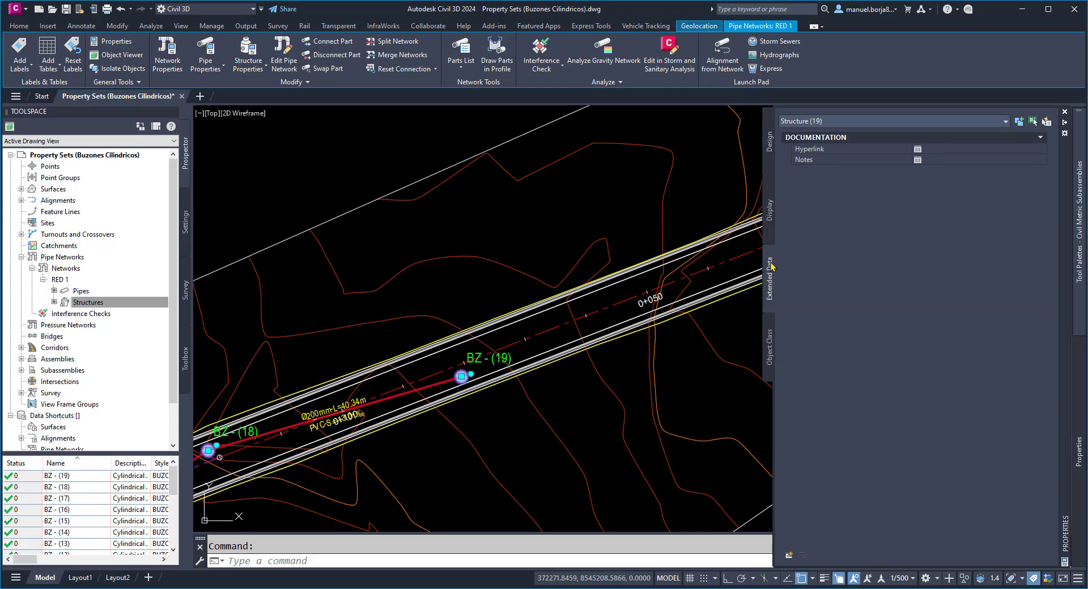
click(788, 555)
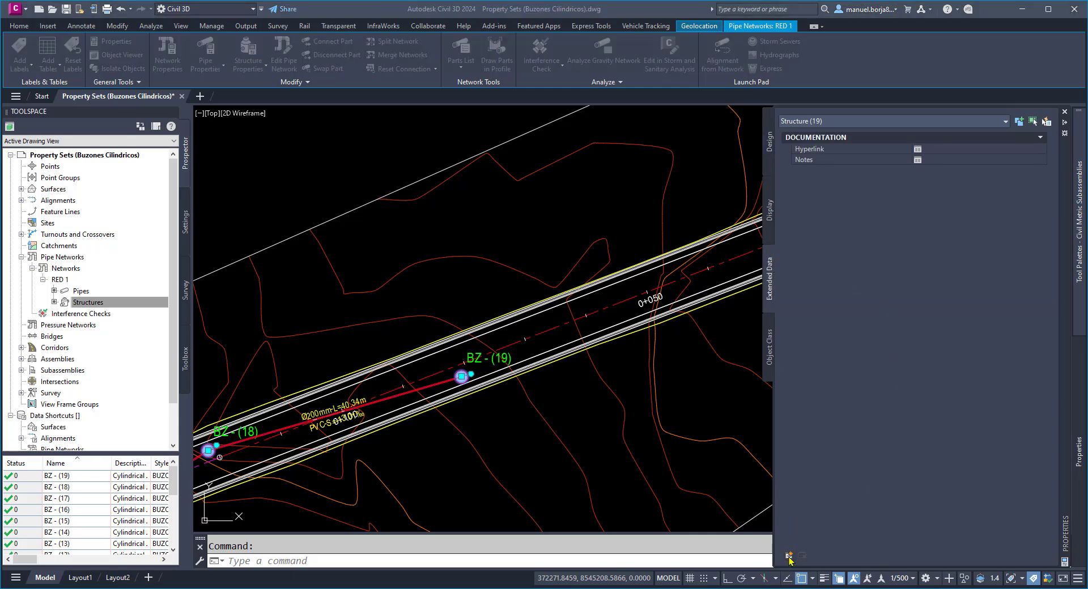
click(502, 267)
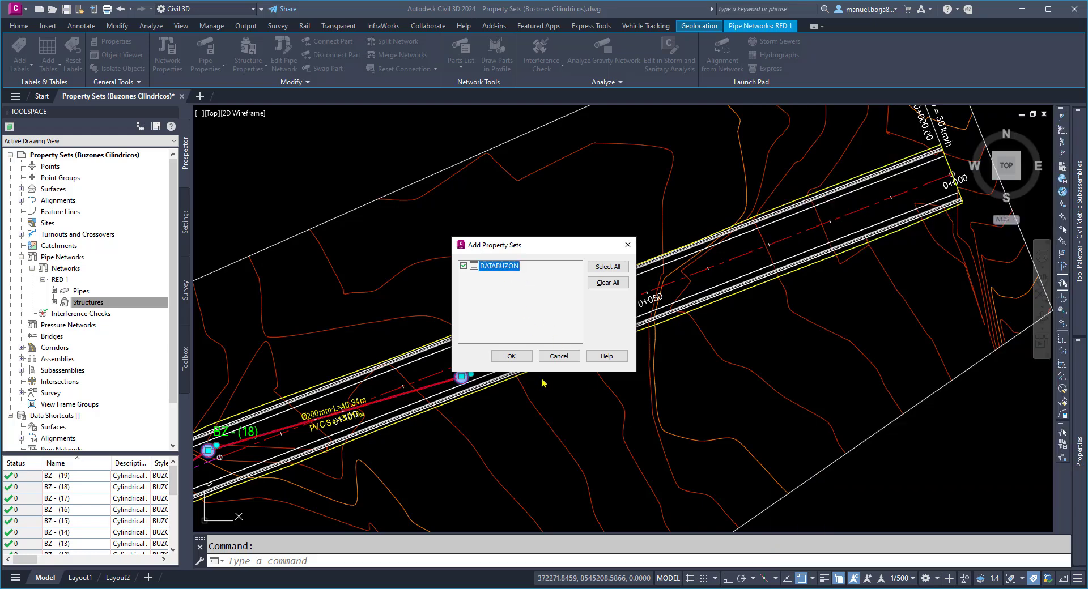
click(511, 356)
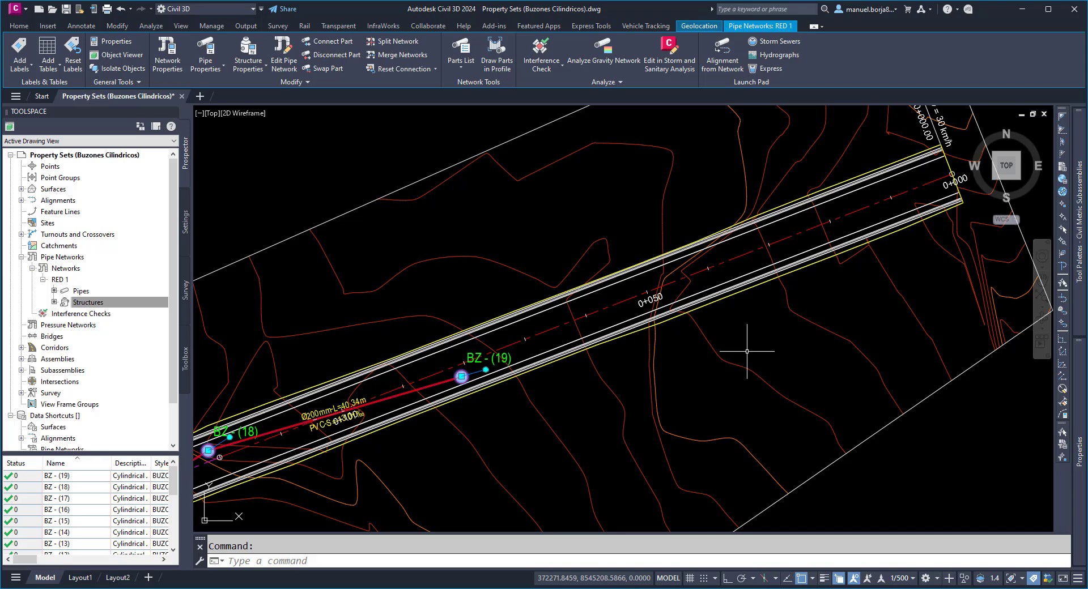
key(Escape)
Review the DATABUZON values in the extended data of structure BZ - (19) and deselect it
scroll(476, 374, up, 4)
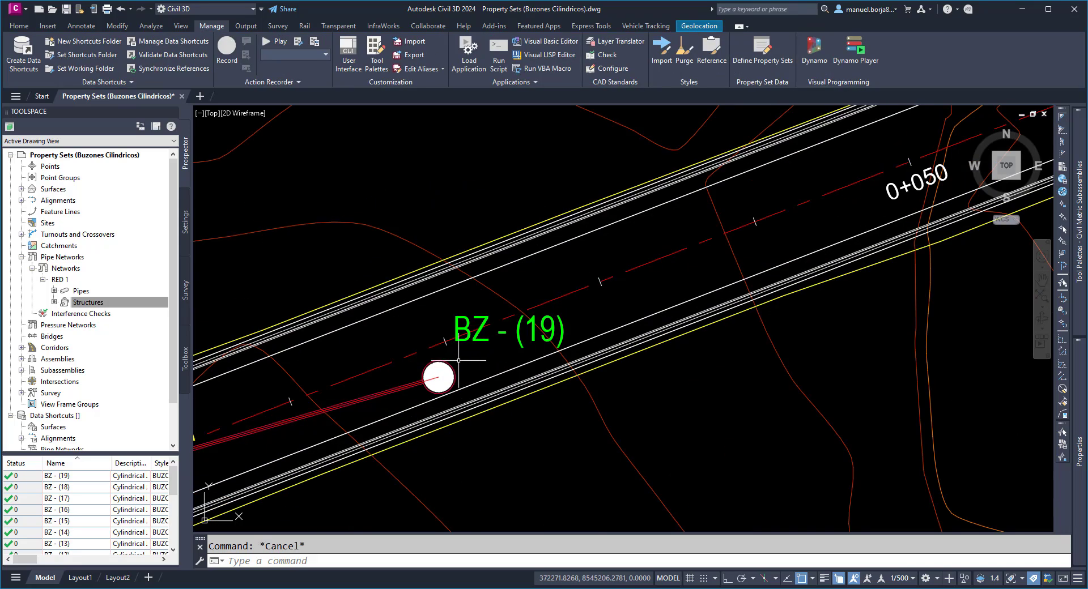
click(454, 363)
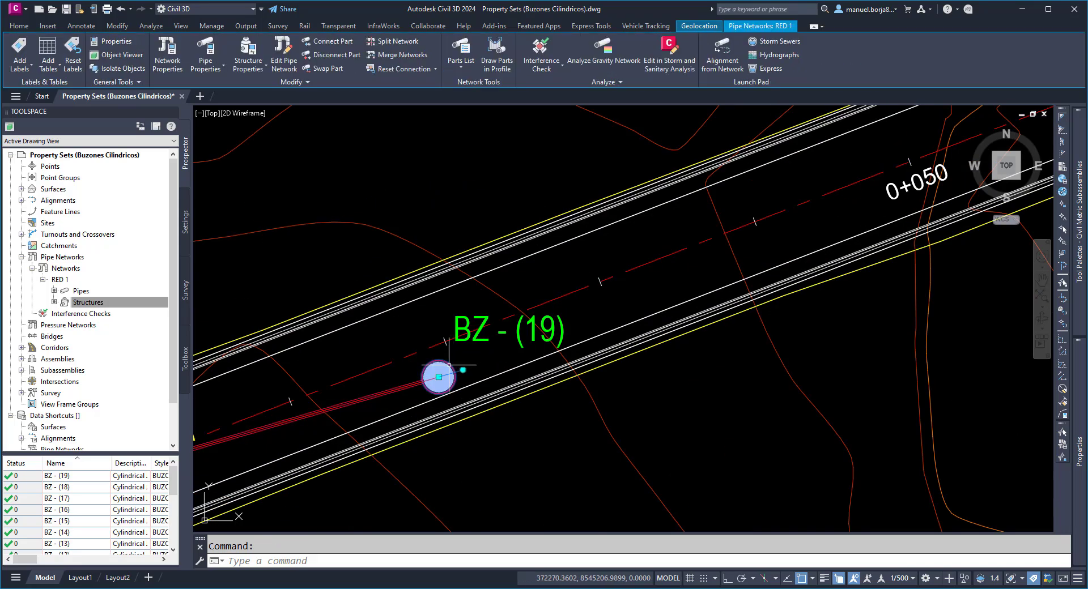
mouse_move(1080, 384)
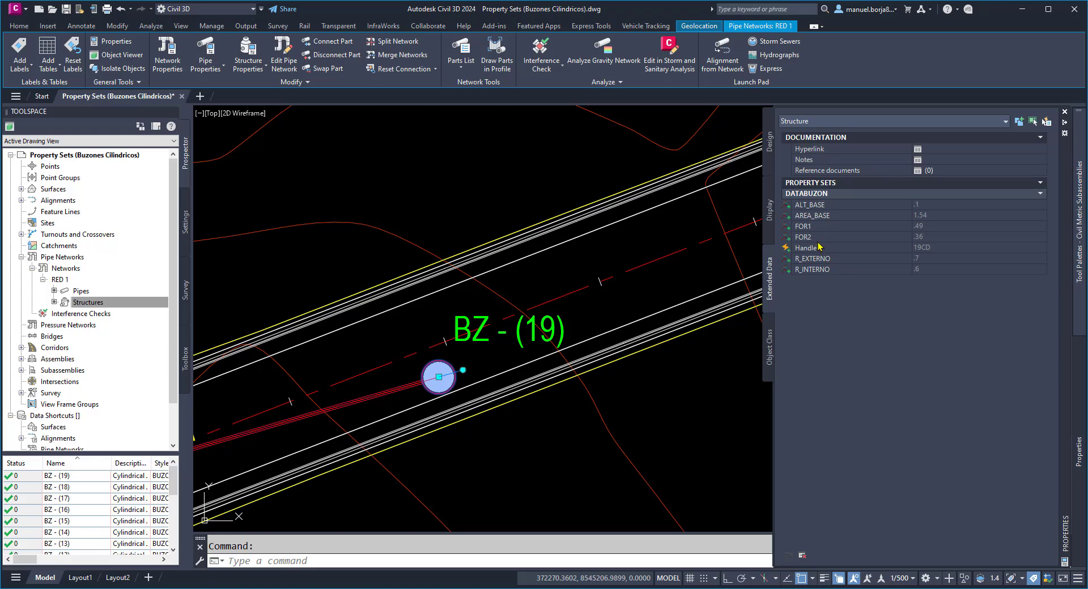
key(ctrl+1)
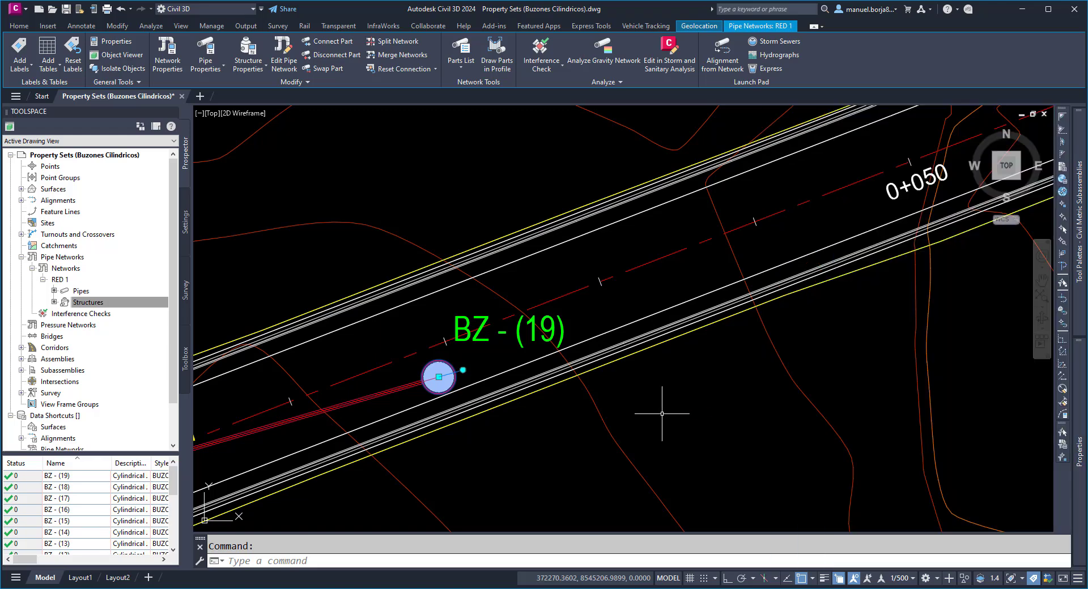
key(Escape)
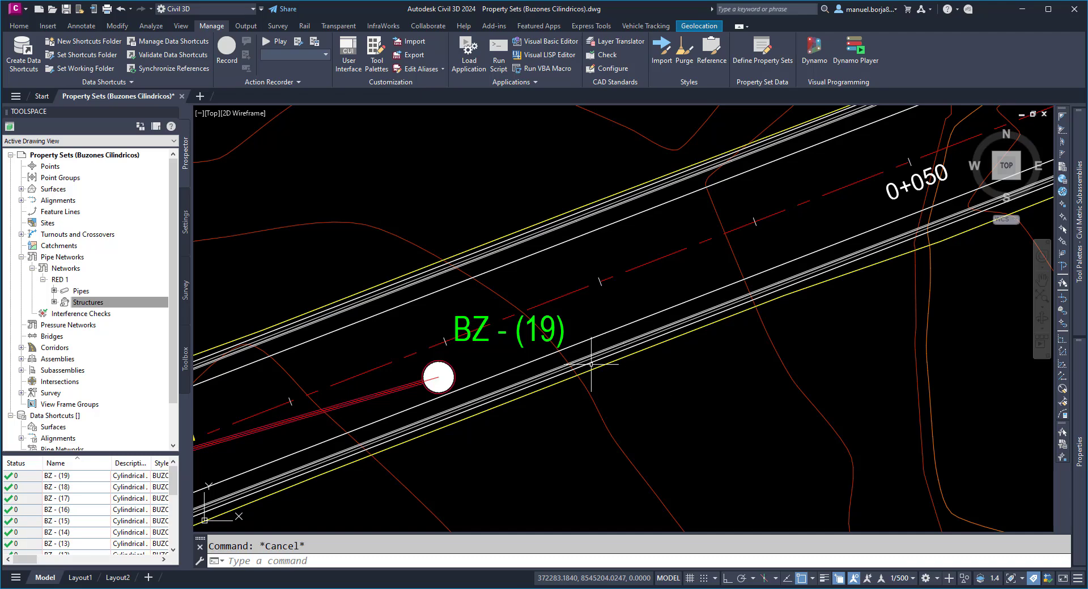
Add a formula property named ALT_CILINDRO to the DATABUZON definition, using the part-data script with findByContext(302).tag/1000 as its formula
click(761, 54)
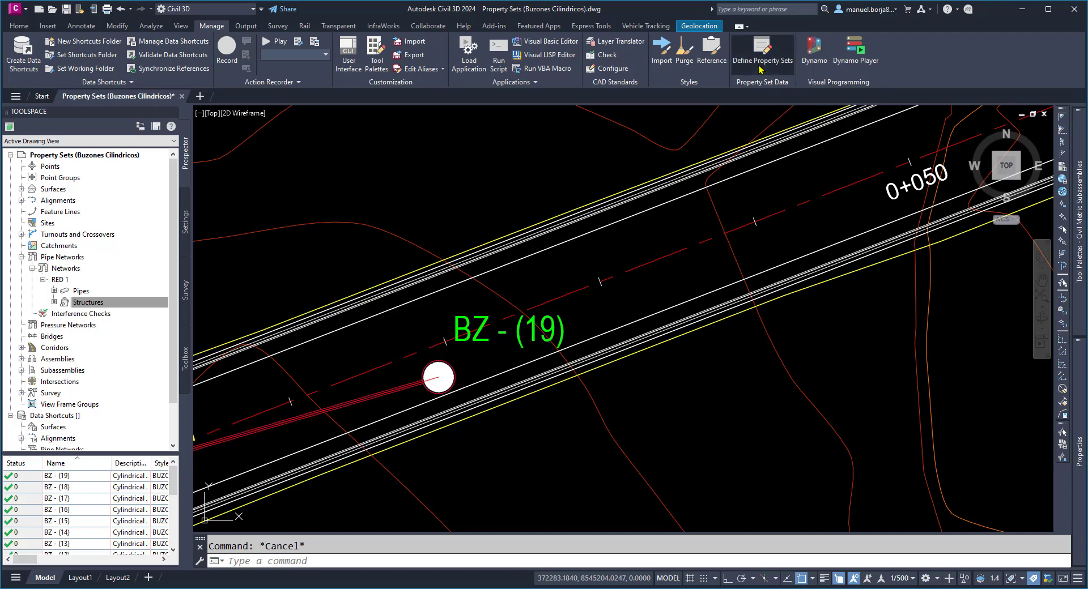
click(256, 176)
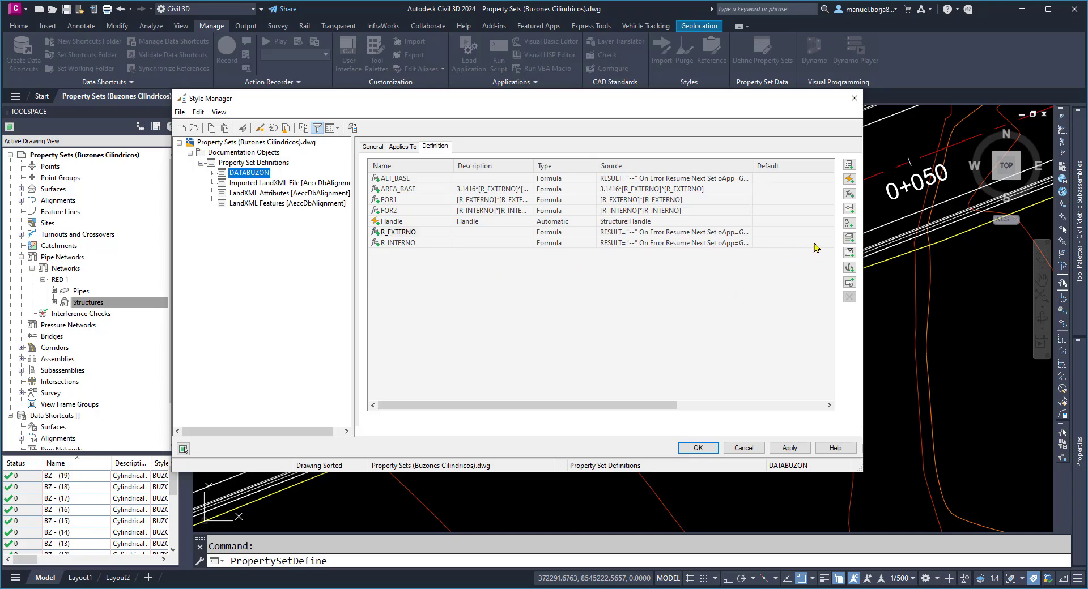
click(415, 178)
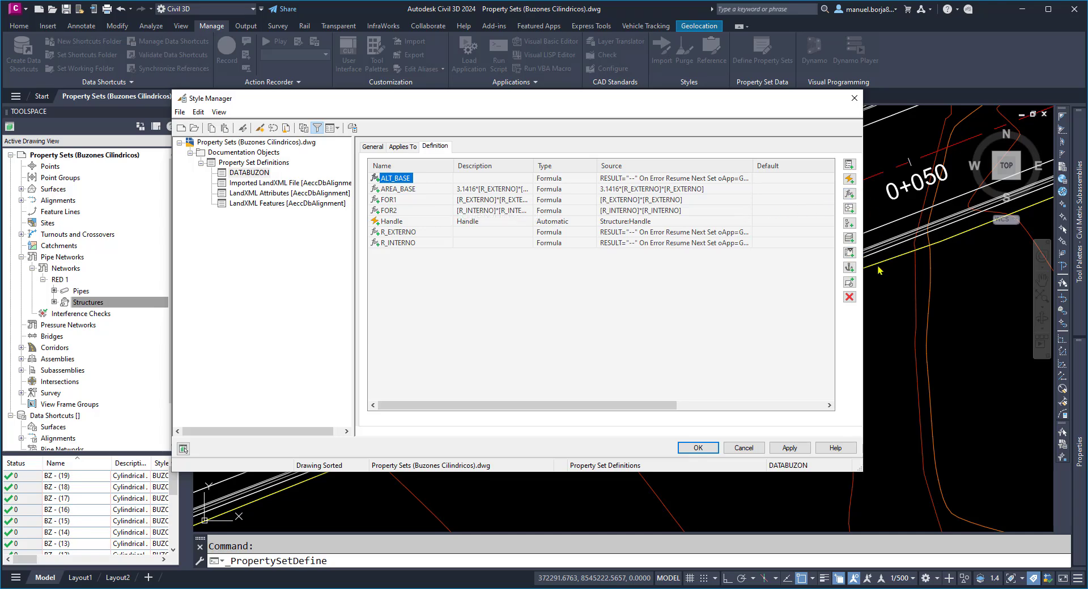
click(850, 194)
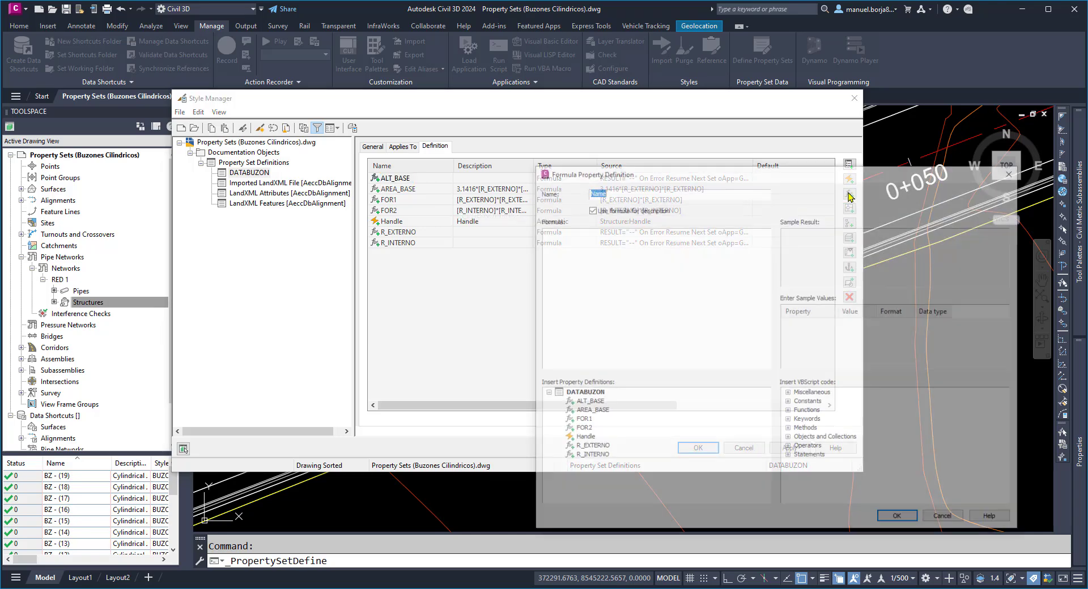
drag(631, 172, 675, 81)
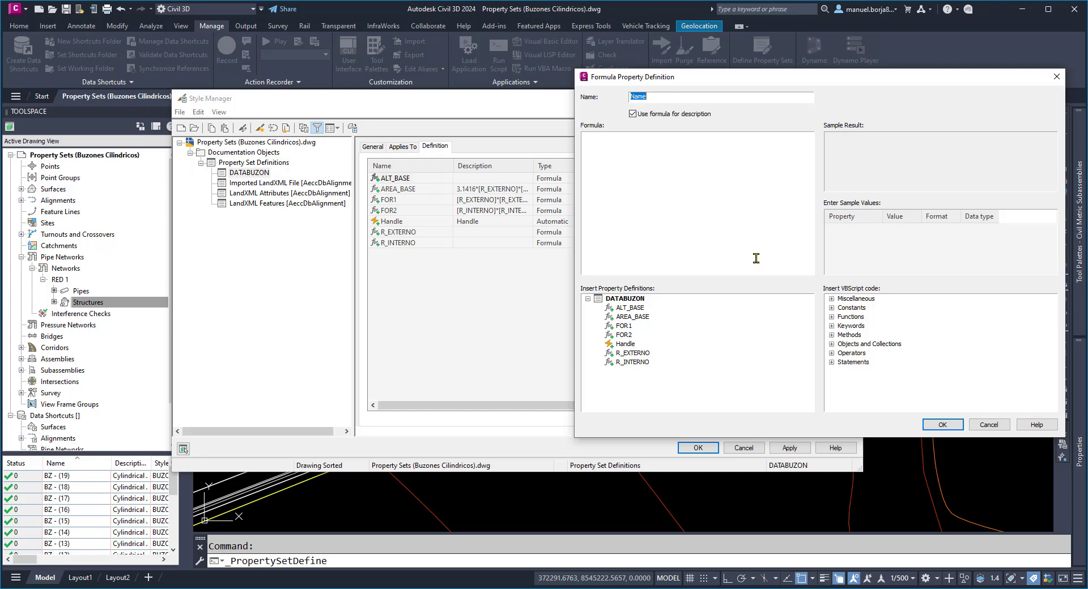
key(BackSpace)
key(alt+Tab)
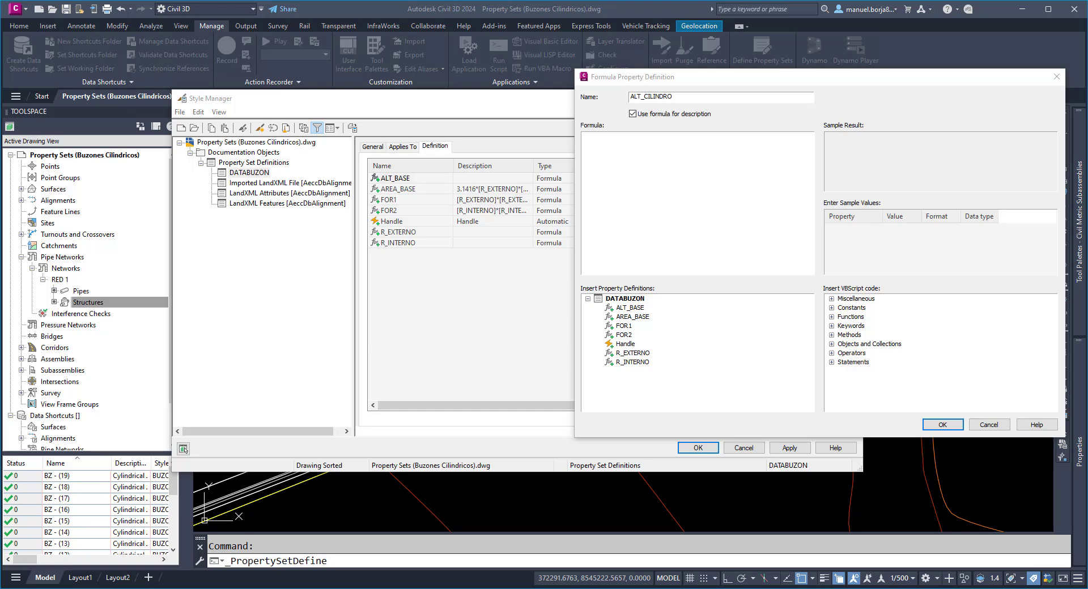
click(620, 142)
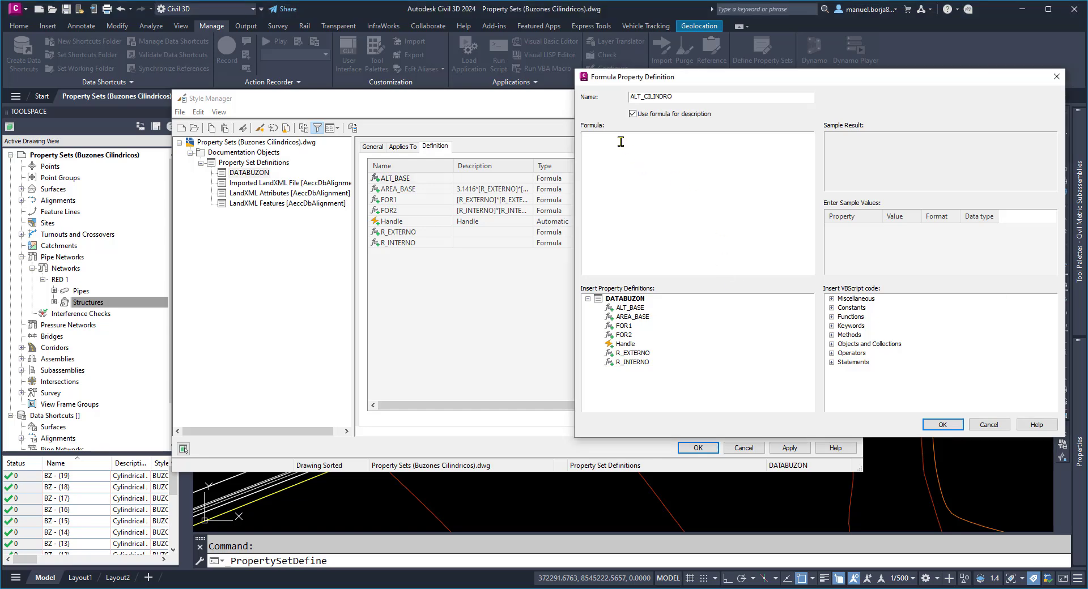
text(RESULT="--" On Error Resume Next Set oApp=GetObject(, "AutoCAD.Application") Set oCivilApp=oApp.GetInterfaceObject("AeccXUiLand.AeccApplication.13.6") Set obj=oCivilApp.ActiveDocument.HandleToObject("[Handle]") RESULT=obj.PartDataRecord.findByContext(302).tag/1000)
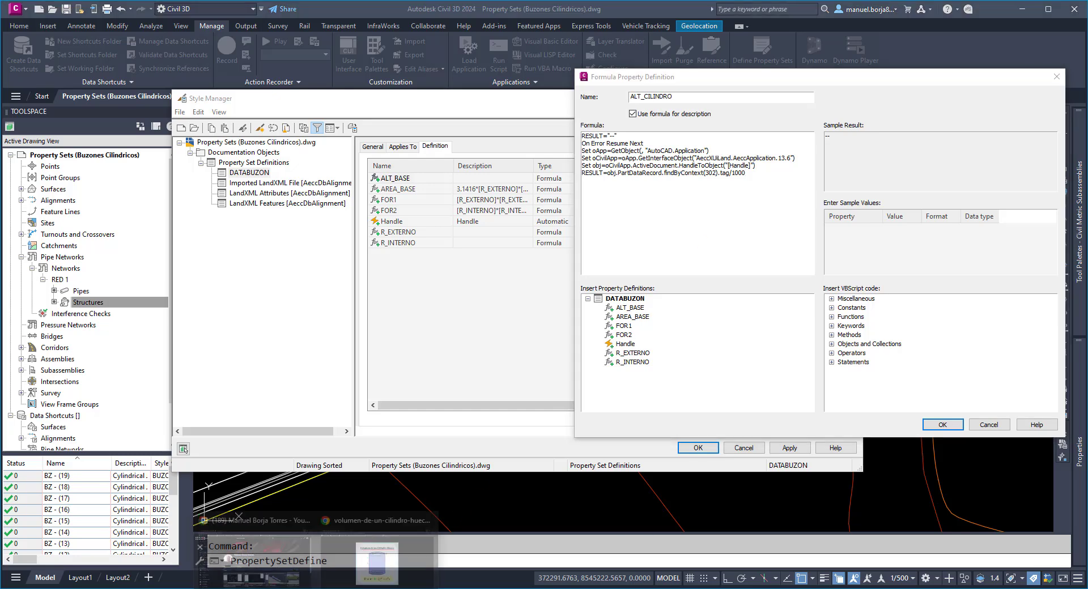
Look up the StructRimToSumpHeight code in the Civil 3D API help and set the ALT_CILINDRO formula's findByContext value to 505
click(361, 571)
click(170, 14)
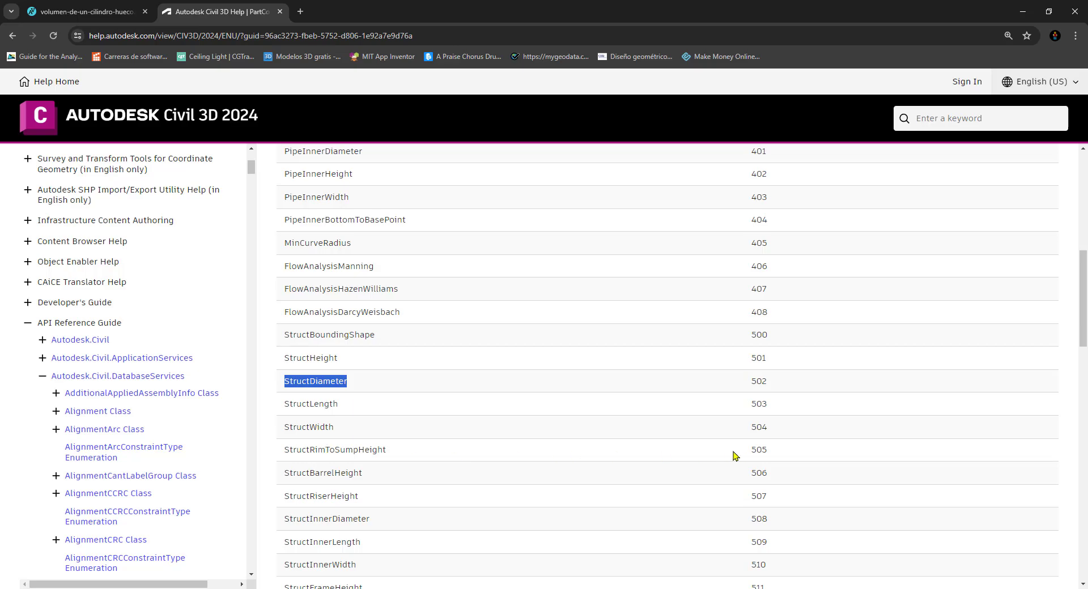
click(1023, 12)
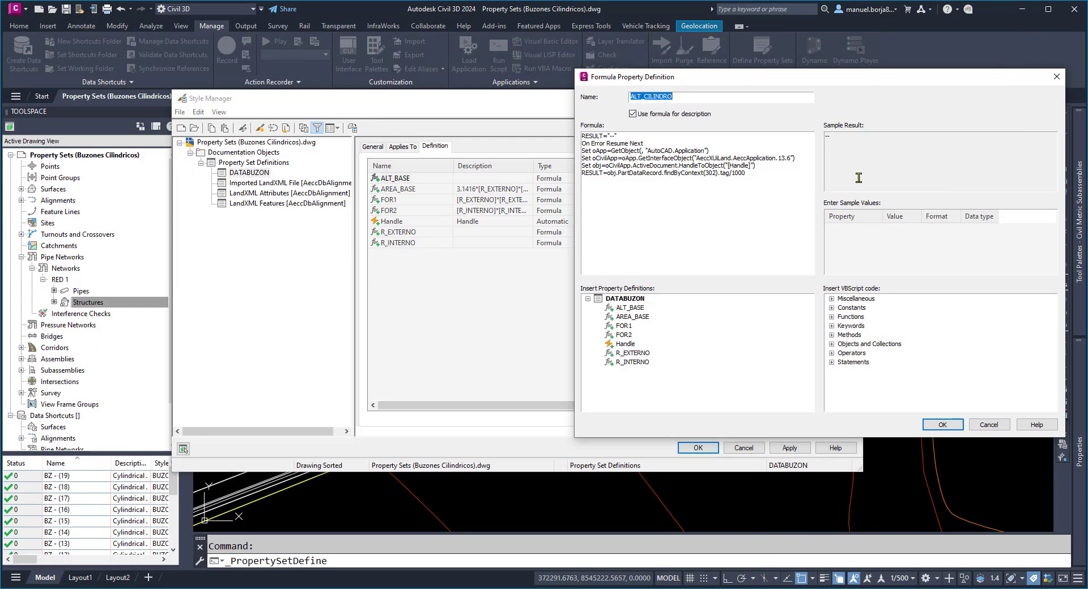
click(717, 172)
key(BackSpace)
key(BackSpace)
key(BackSpace)
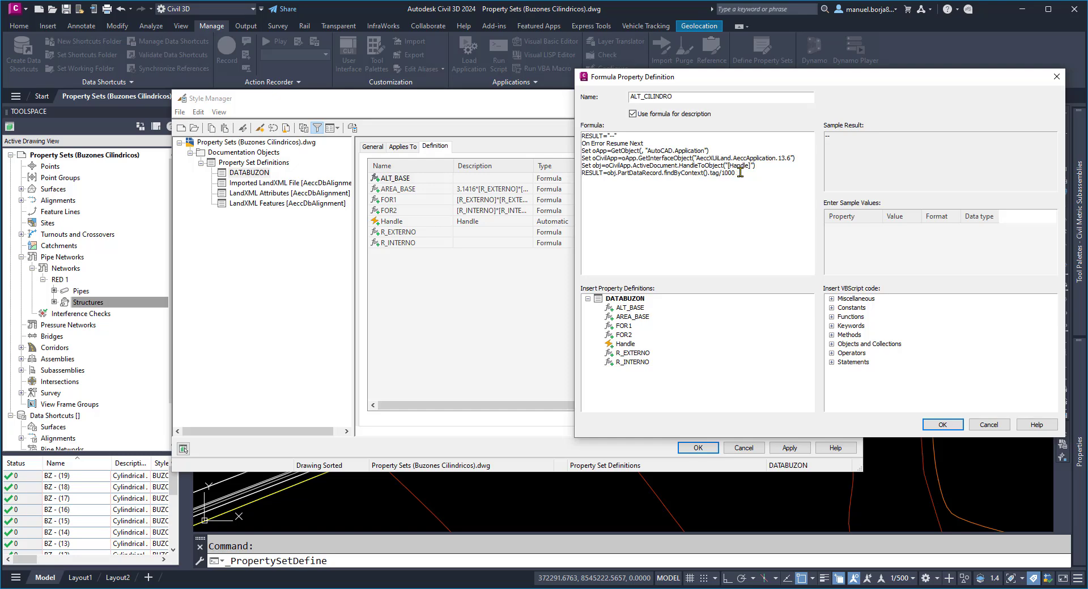
text(505)
Insert the Handle property reference into the HandleToObject call of the ALT_CILINDRO formula and save the property
click(749, 173)
double_click(626, 344)
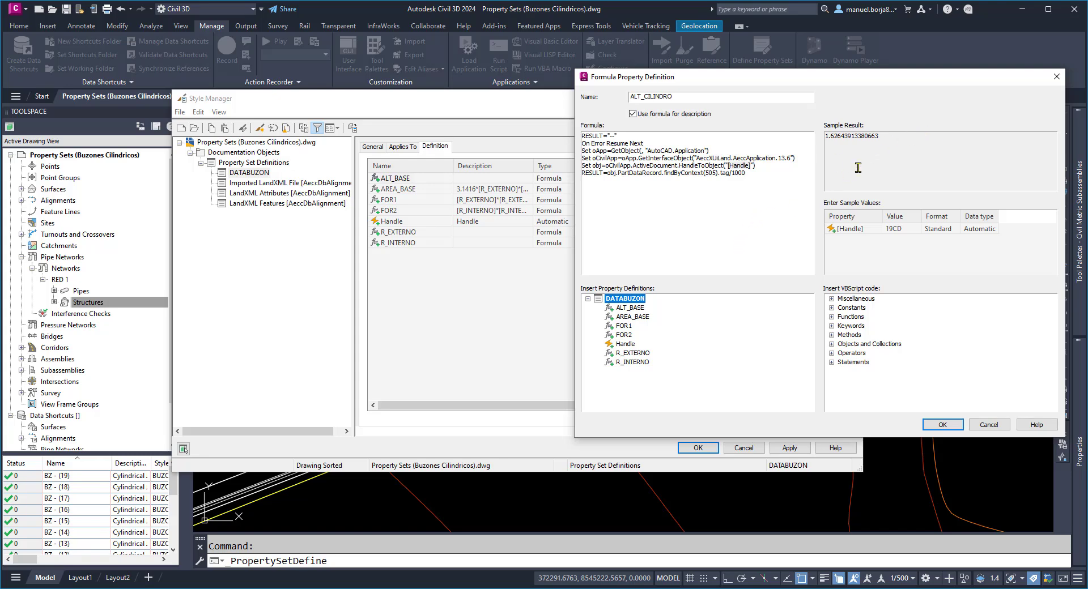
click(941, 425)
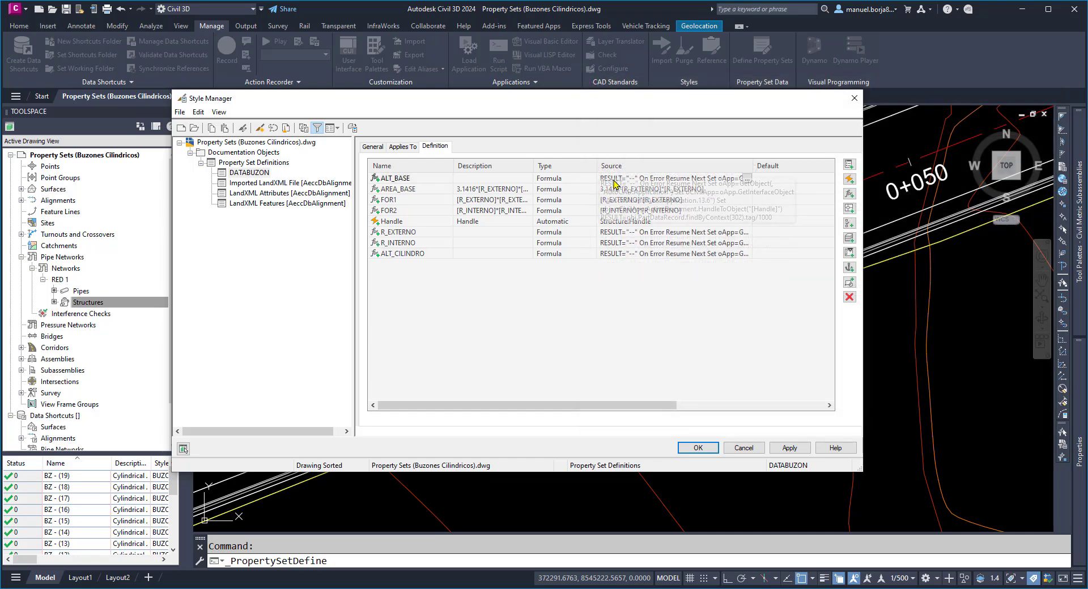
Review the formulas and sample results of the ALT_BASE, AREA_BASE and ALT_CILINDRO properties in the DATABUZON definition
click(748, 178)
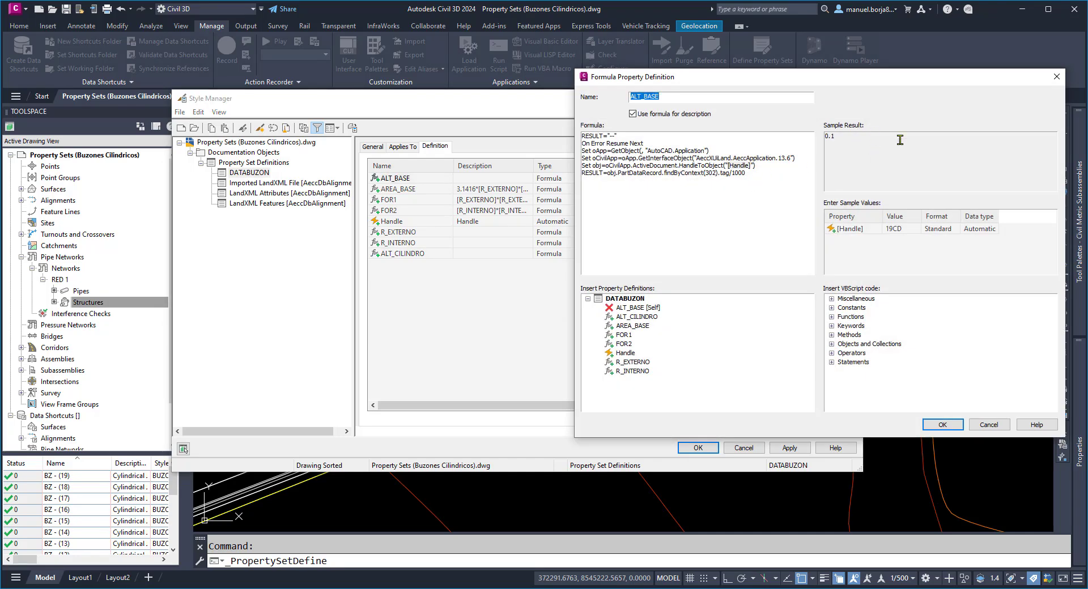
click(943, 425)
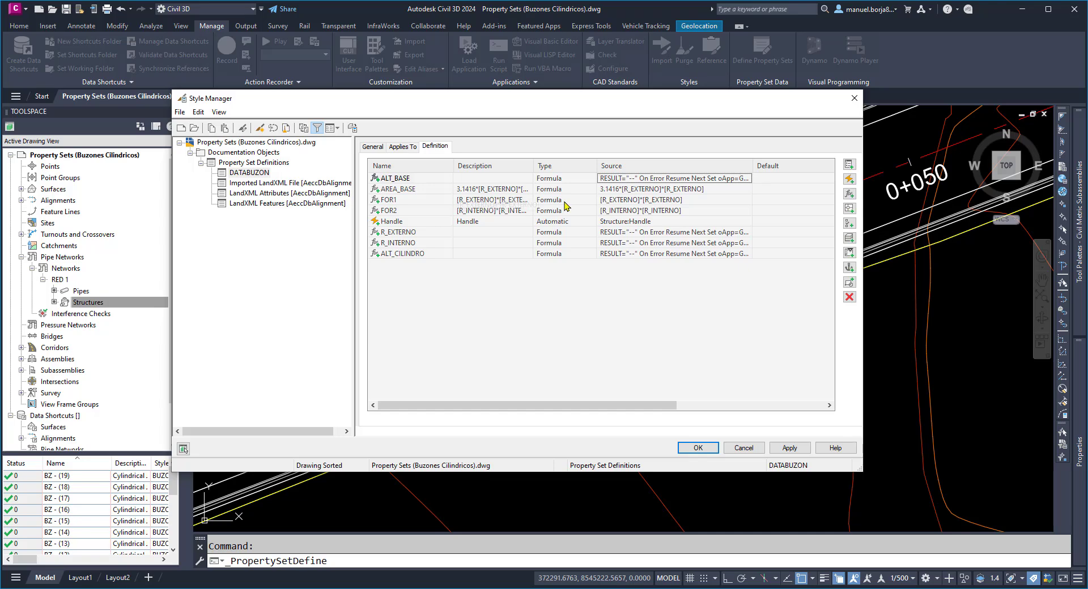
double_click(735, 179)
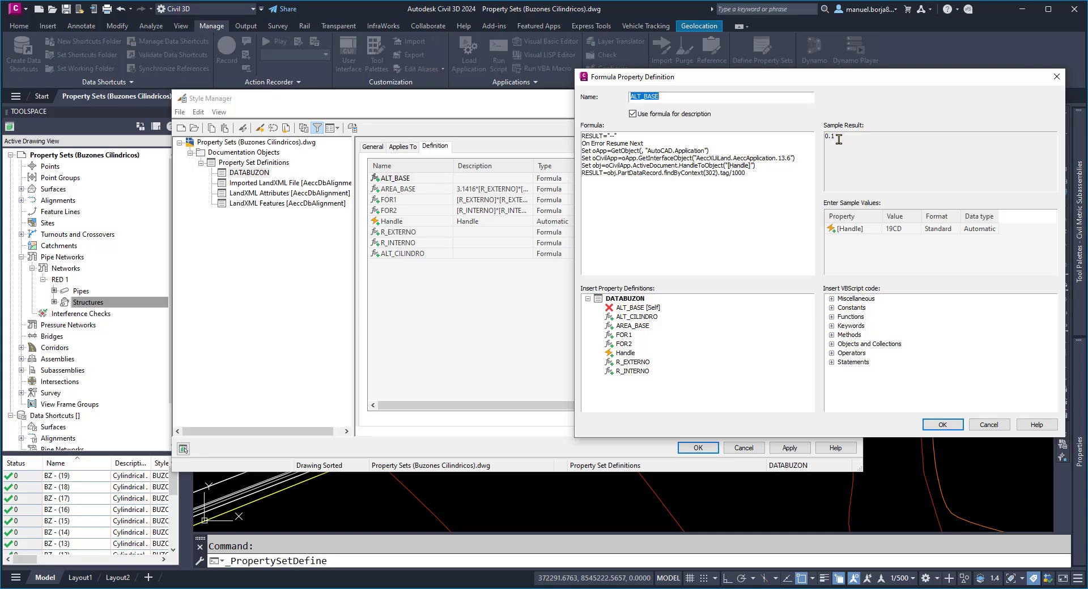
click(959, 428)
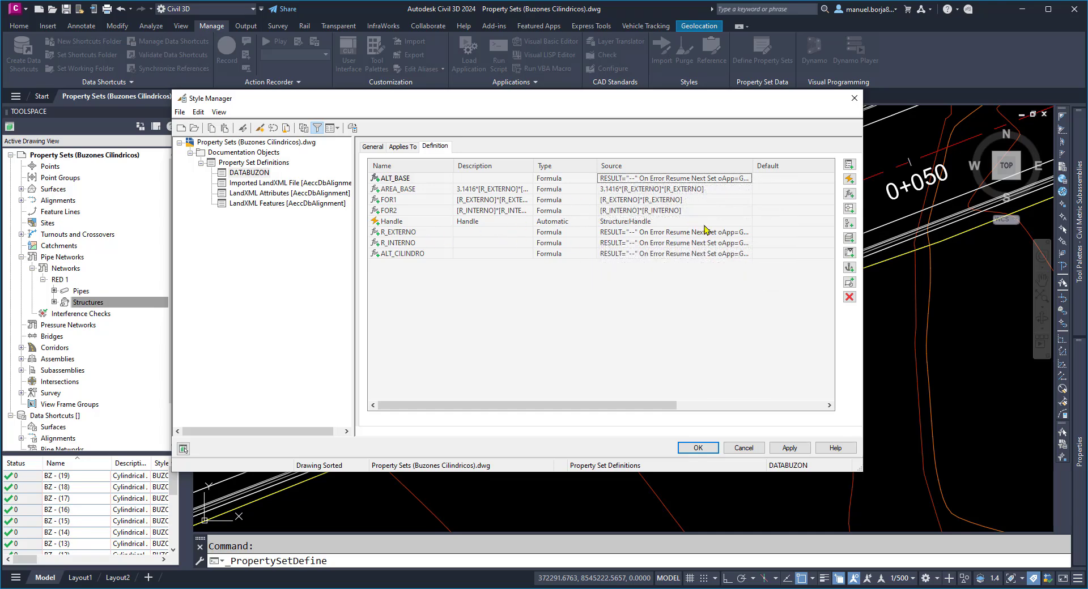
click(745, 188)
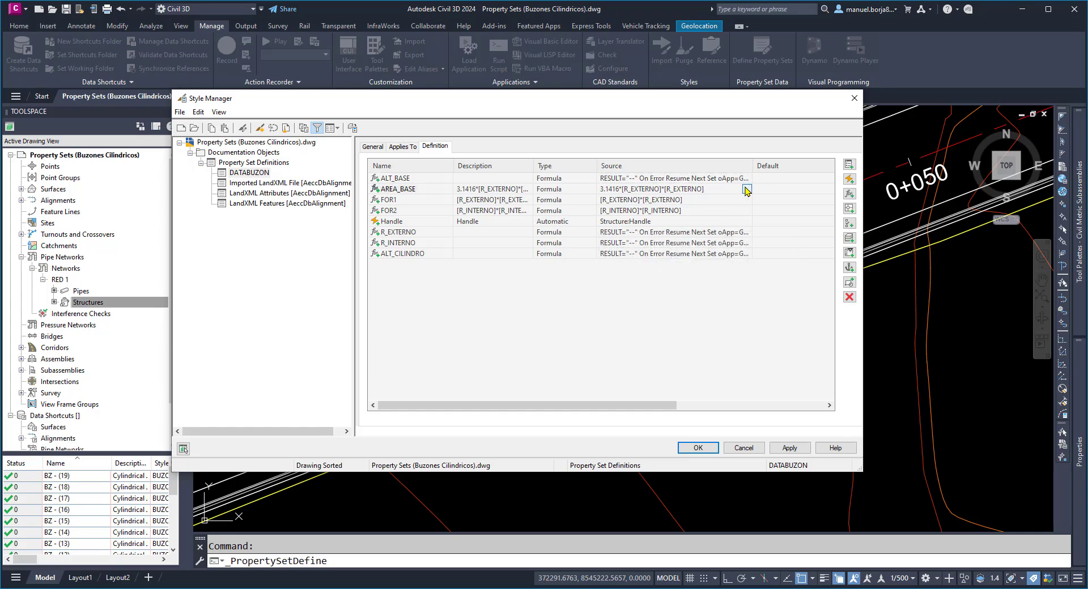
click(745, 189)
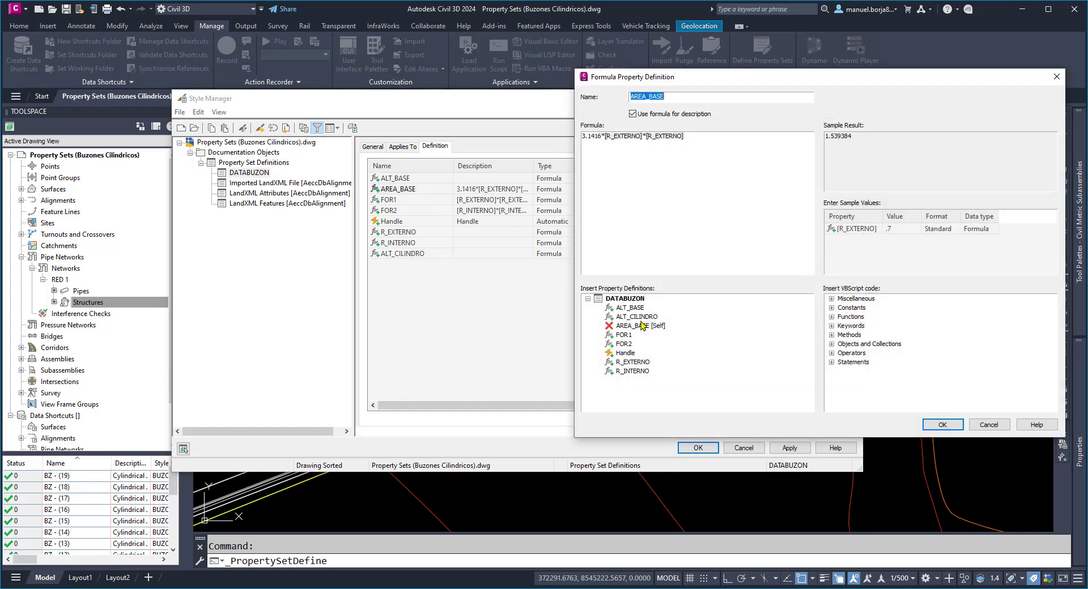
click(638, 327)
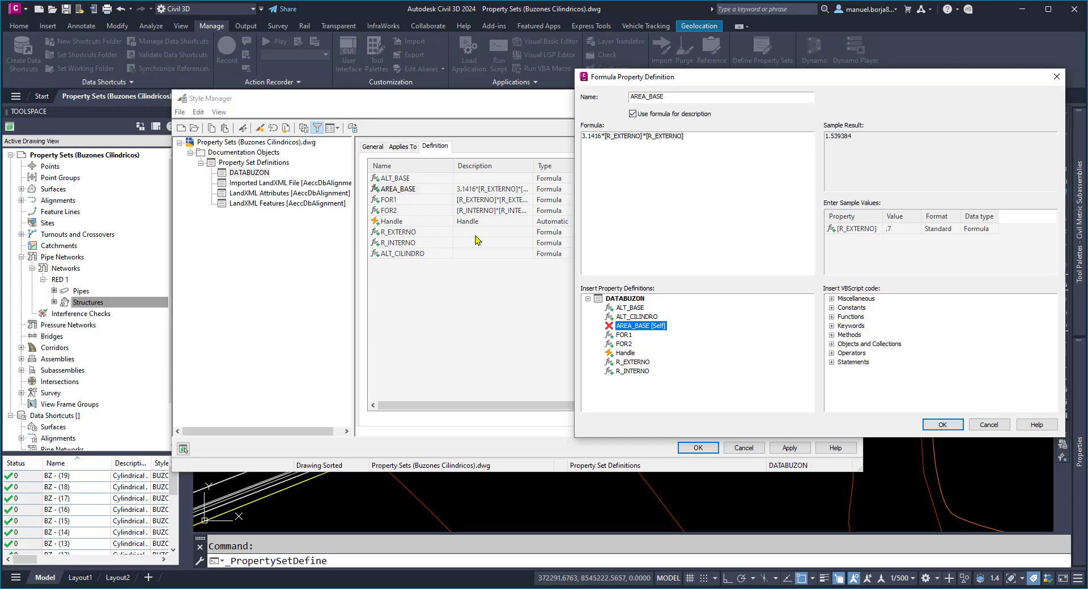
click(983, 423)
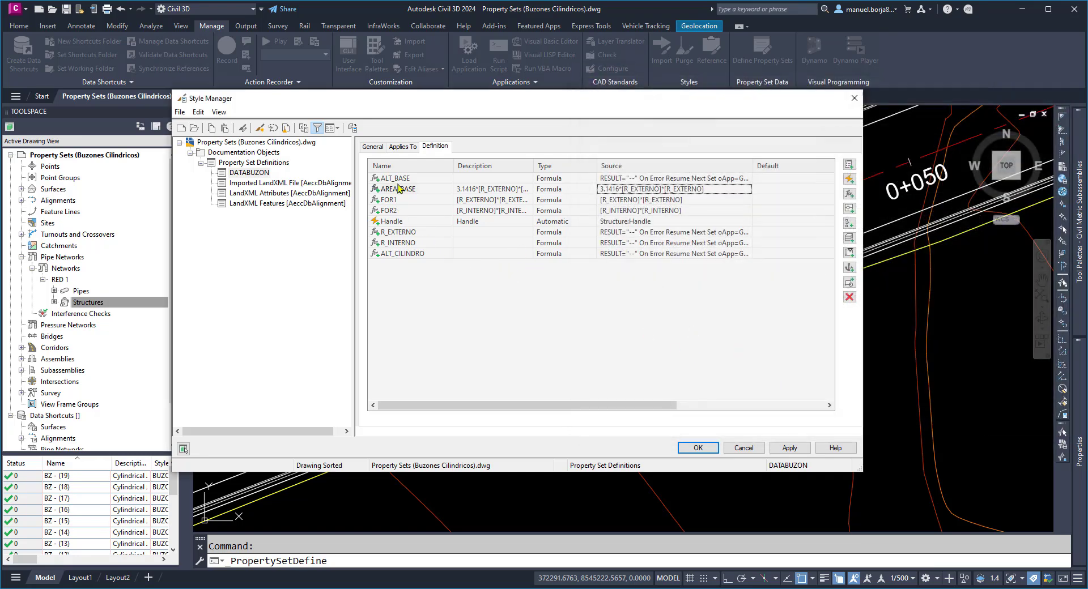
click(408, 253)
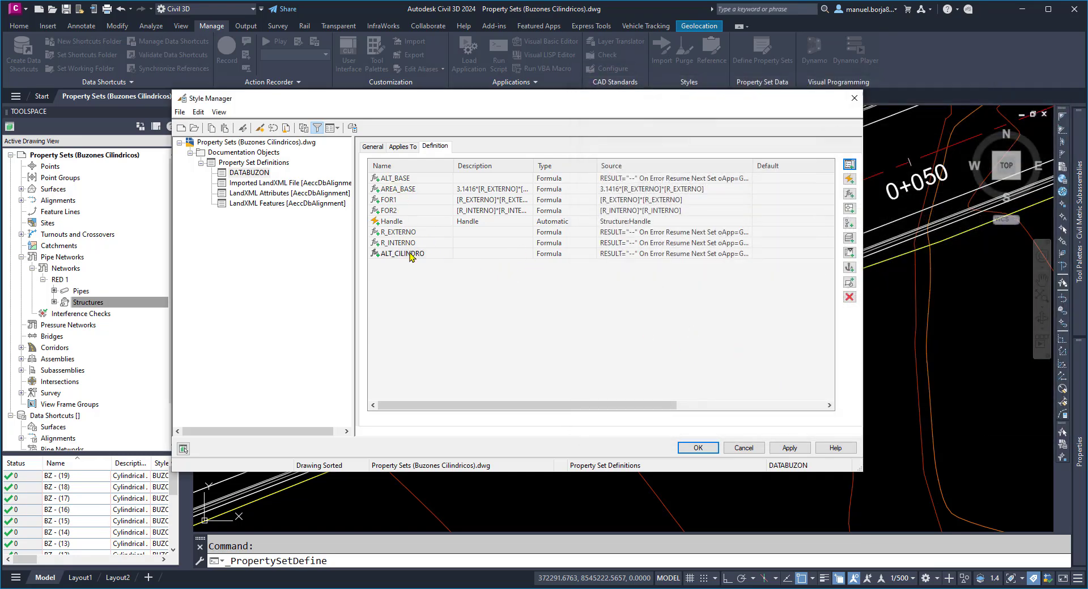
click(746, 254)
click(746, 254)
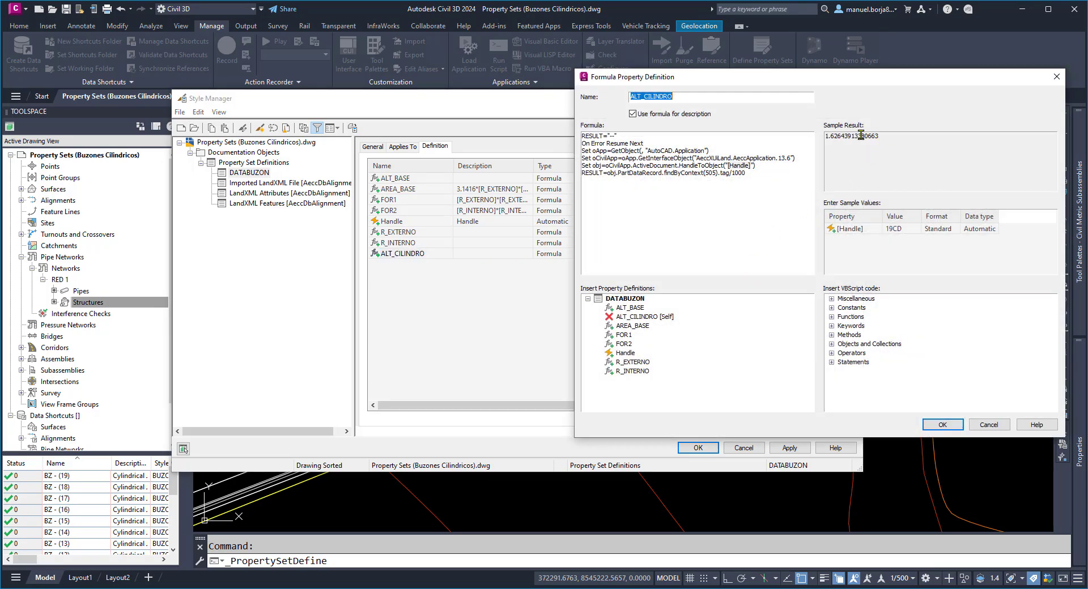
click(976, 427)
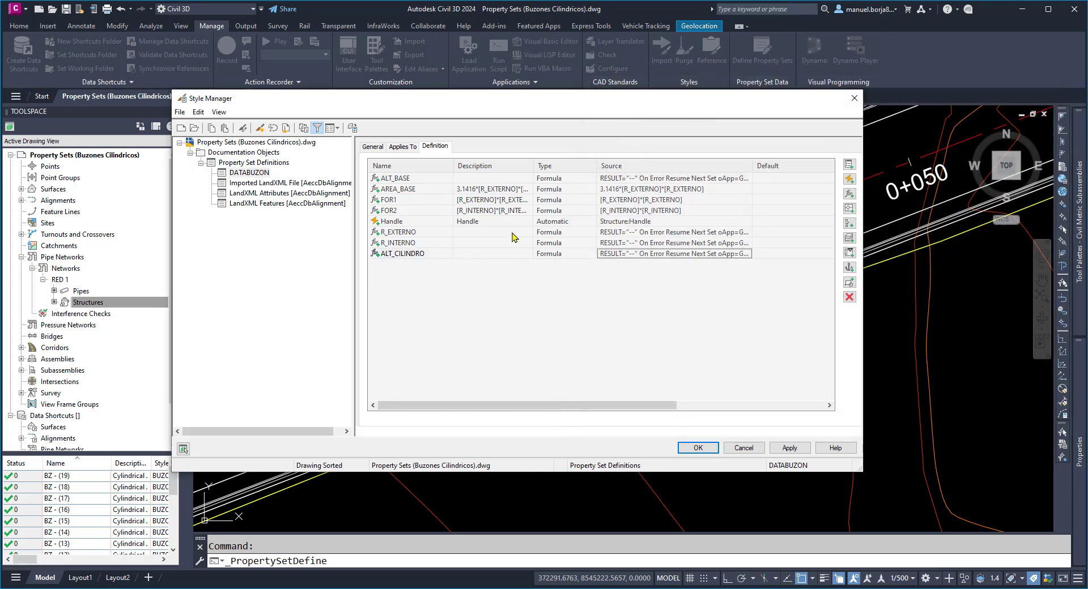
Add a formula property named VOL_BASE to the DATABUZON definition with the formula [ALT_BASE]*[AREA_BASE]
click(849, 195)
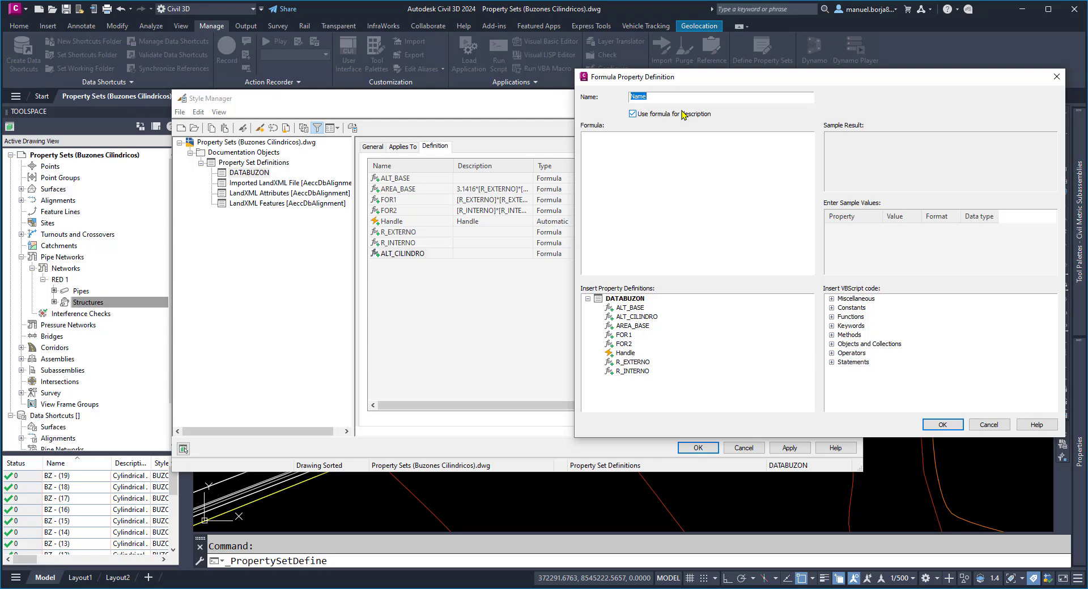
text(VOL_BASE)
double_click(630, 309)
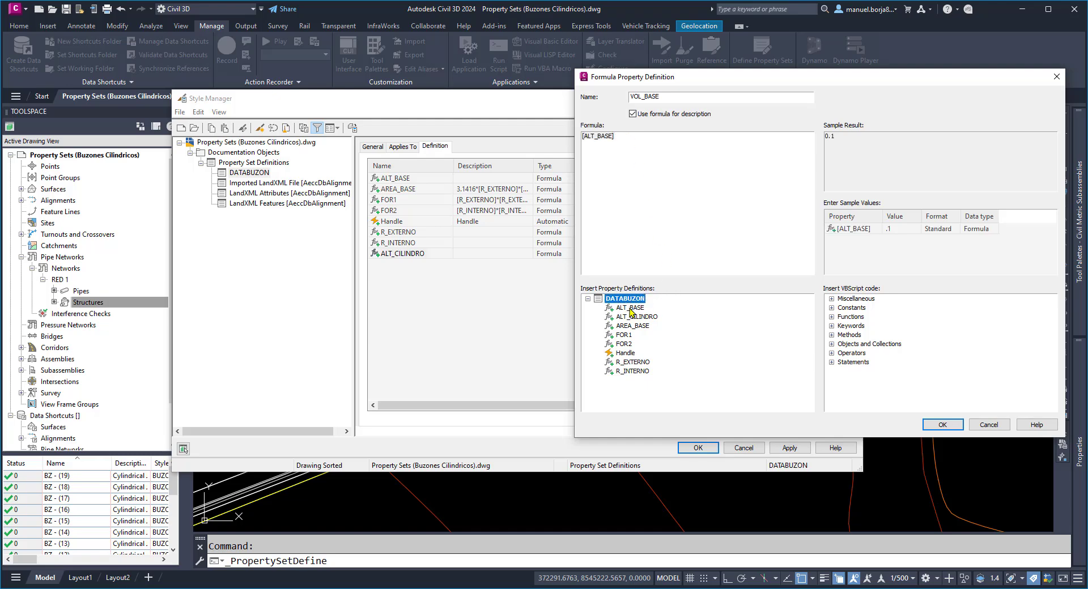
click(653, 137)
click(640, 329)
double_click(641, 331)
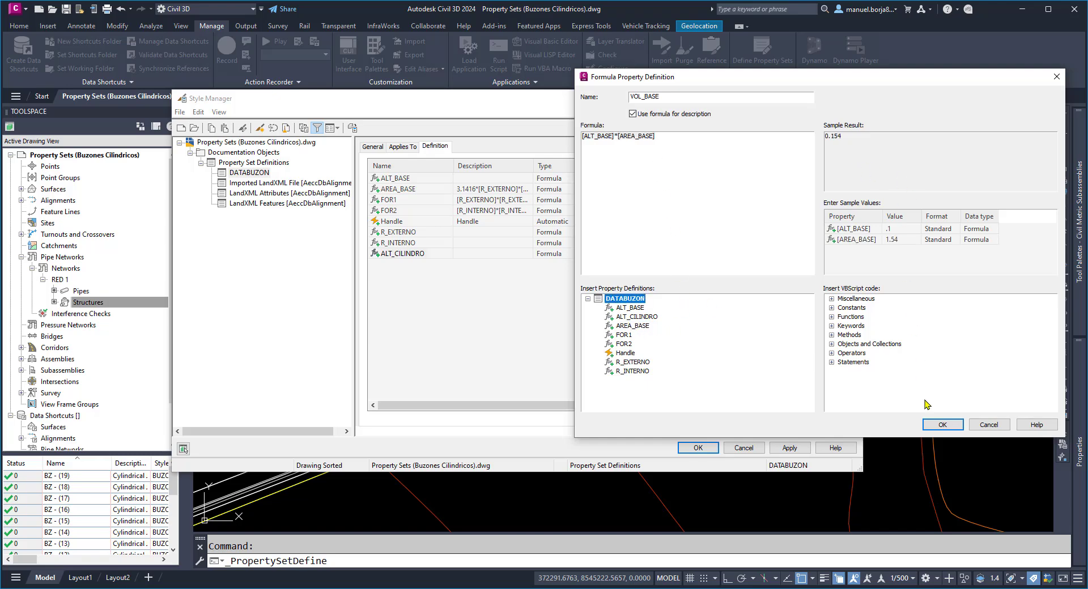
click(942, 426)
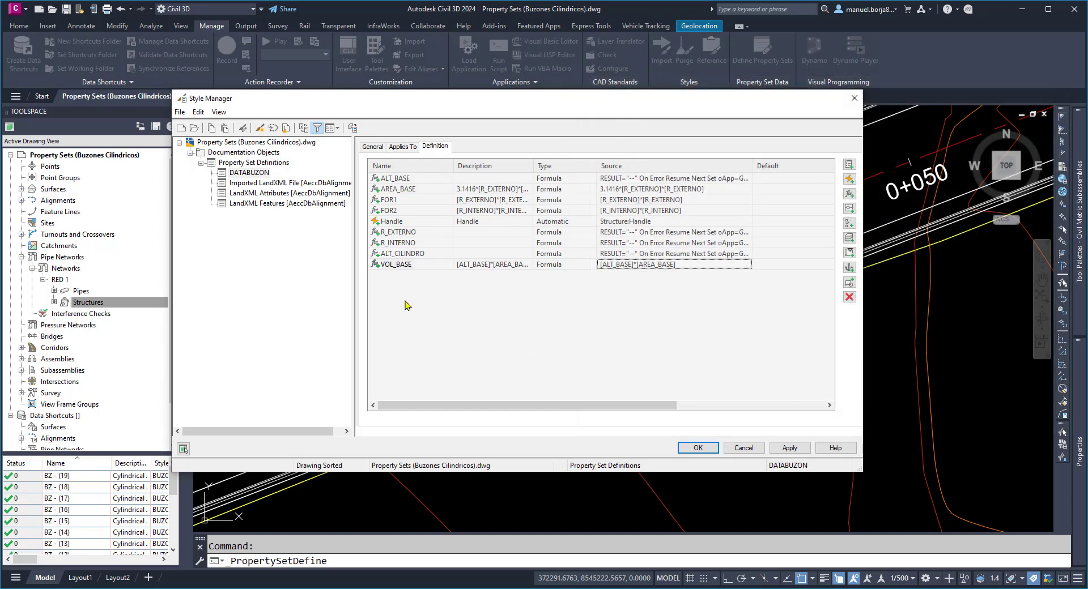
Create a formula property named VOL_CILINDRO and begin its formula with 3.1416*[ALT_CILINDRO]
click(851, 194)
click(655, 149)
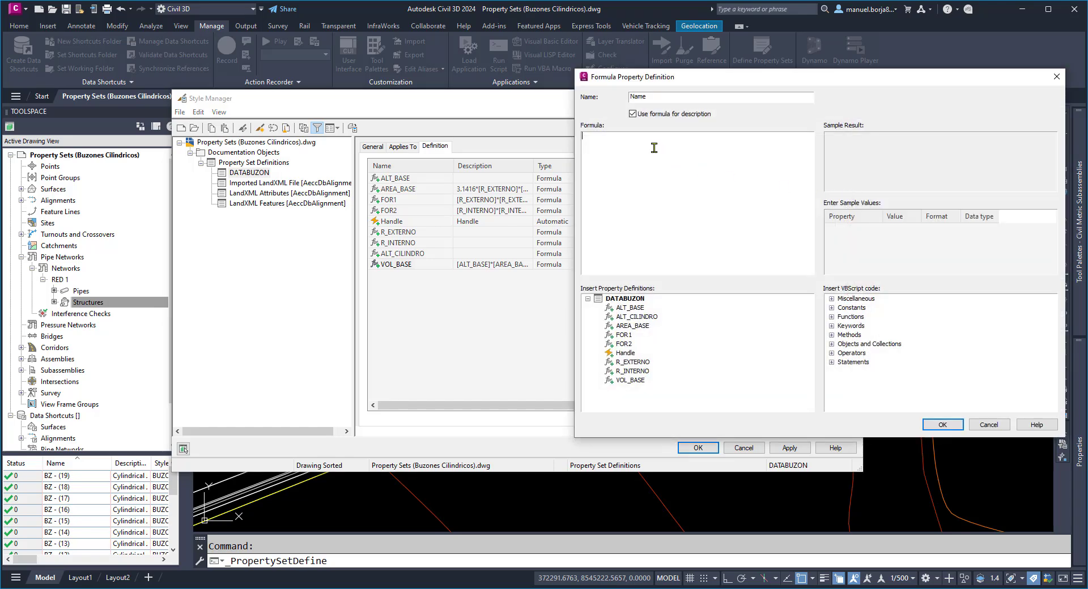
double_click(670, 96)
text(VOL_CILINDRO)
double_click(637, 317)
Complete the VOL_CILINDRO formula by appending *([FOR1]-[FOR2]), then save the property and the DATABUZON definition
click(663, 142)
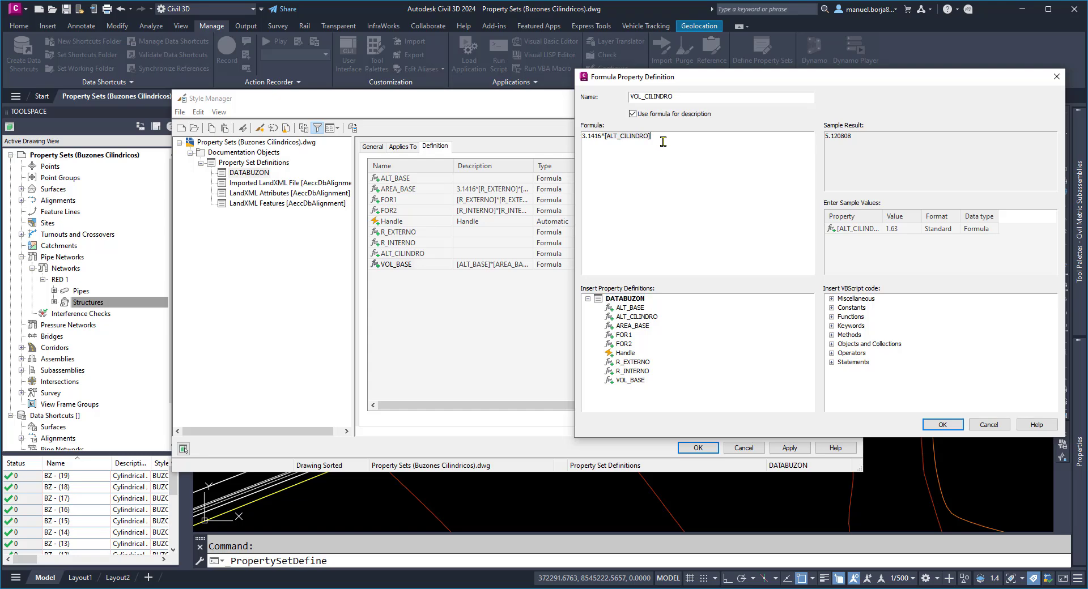
text(*)
double_click(623, 337)
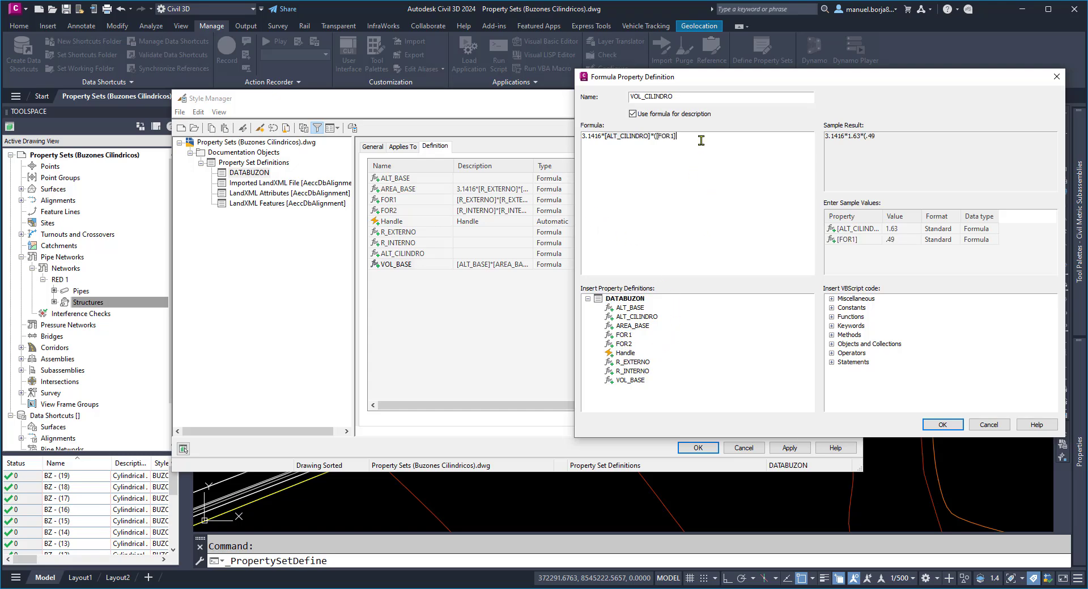
text(-)
double_click(623, 343)
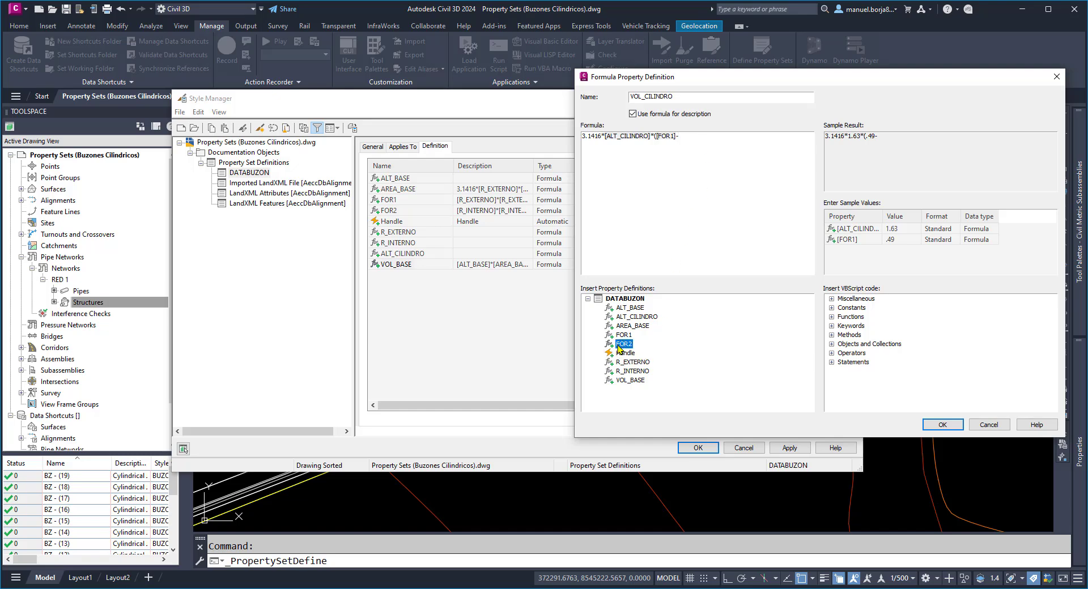
click(725, 144)
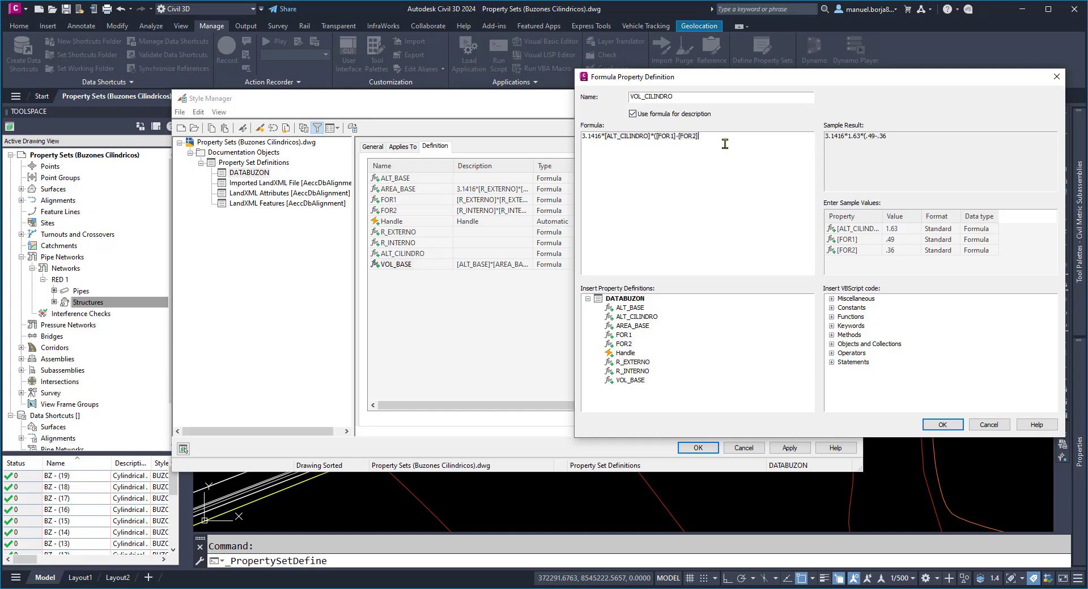
text())
click(942, 426)
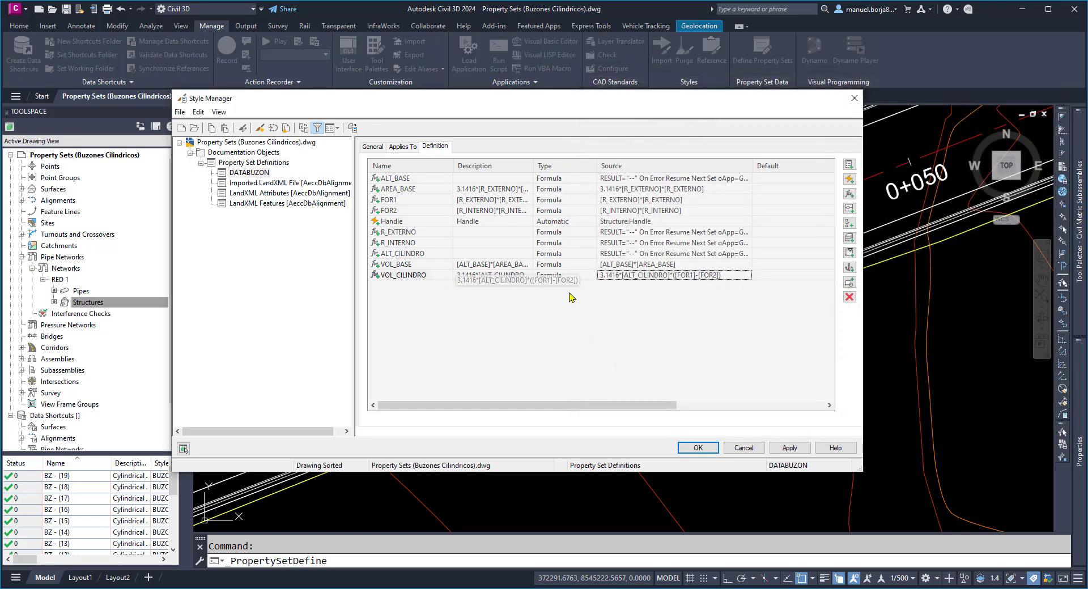
click(799, 448)
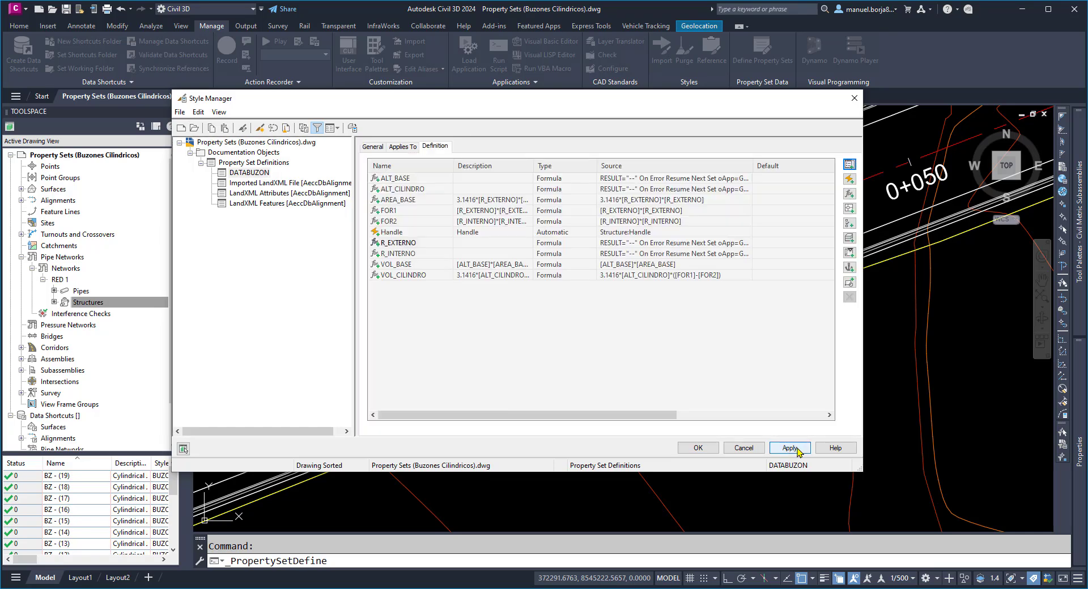
click(713, 449)
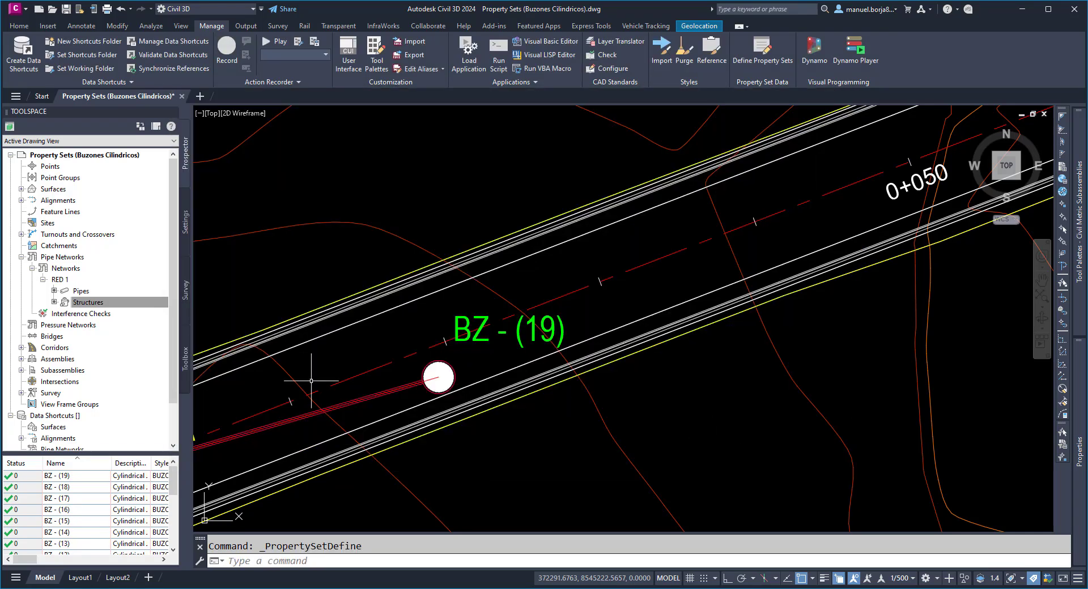
Select all structures of network RED 1 and remove the DATABUZON property set from their extended data
click(87, 291)
click(87, 304)
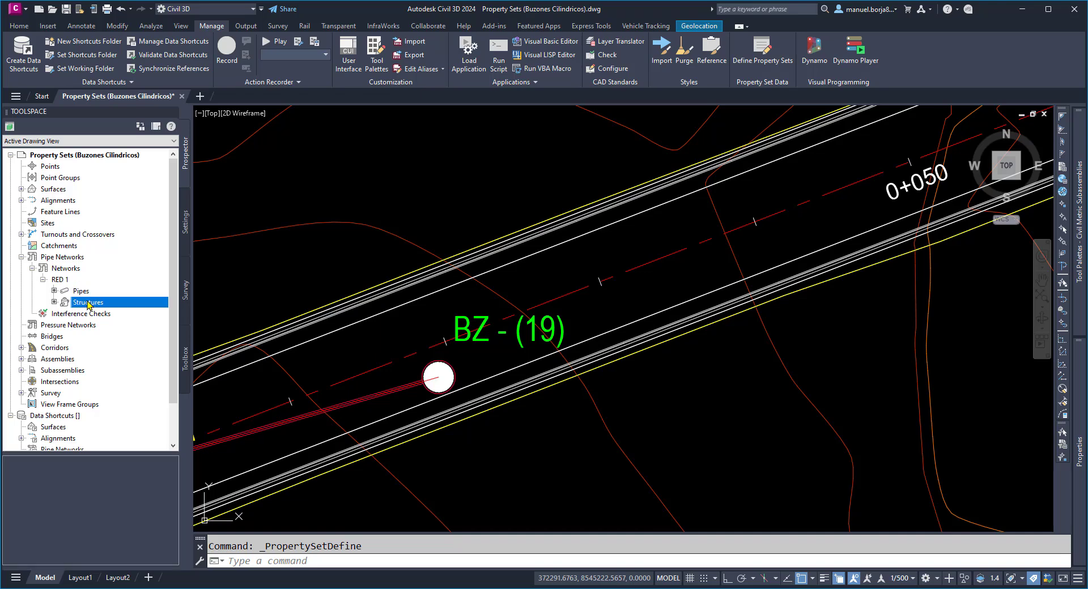
right_click(97, 304)
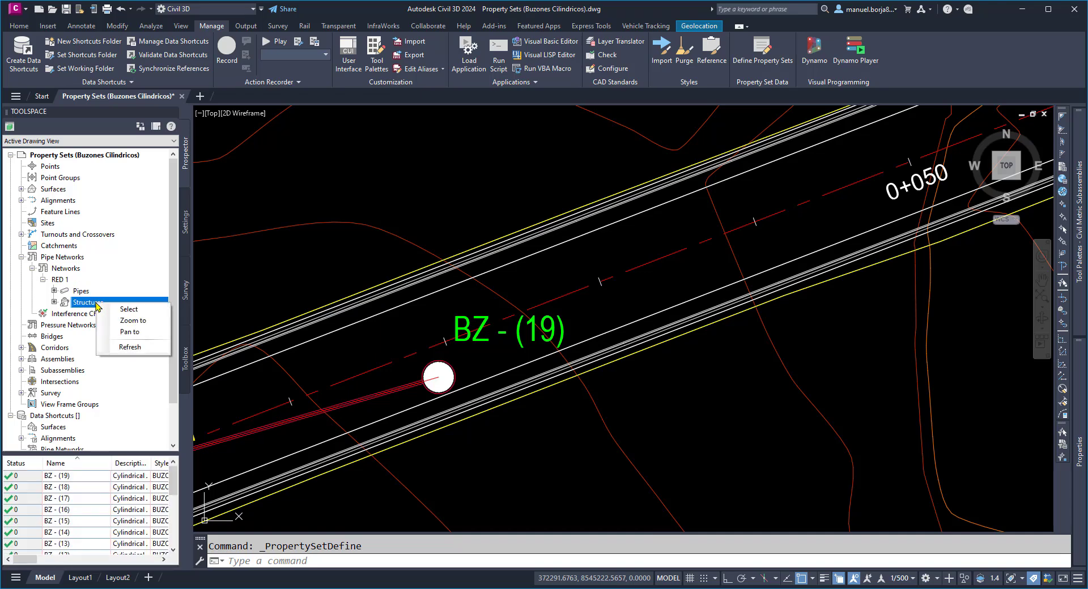
click(139, 310)
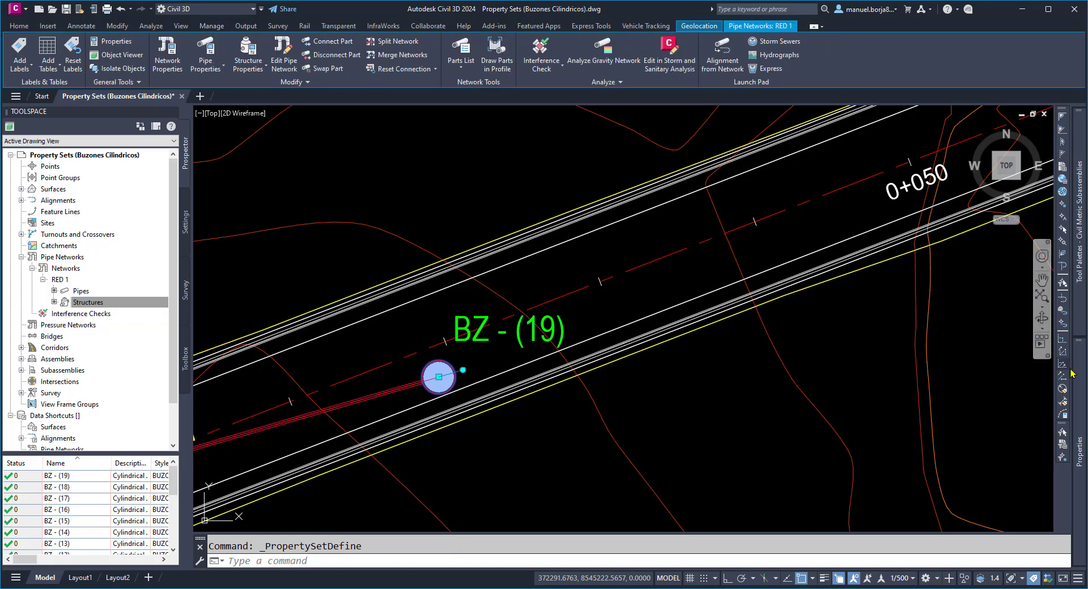
mouse_move(1079, 378)
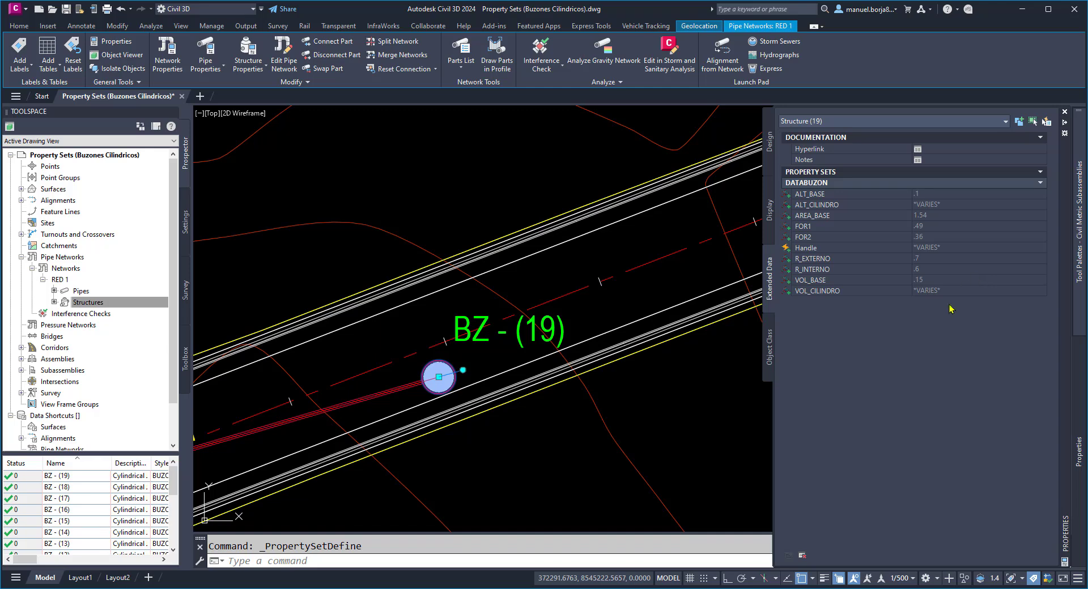
click(802, 557)
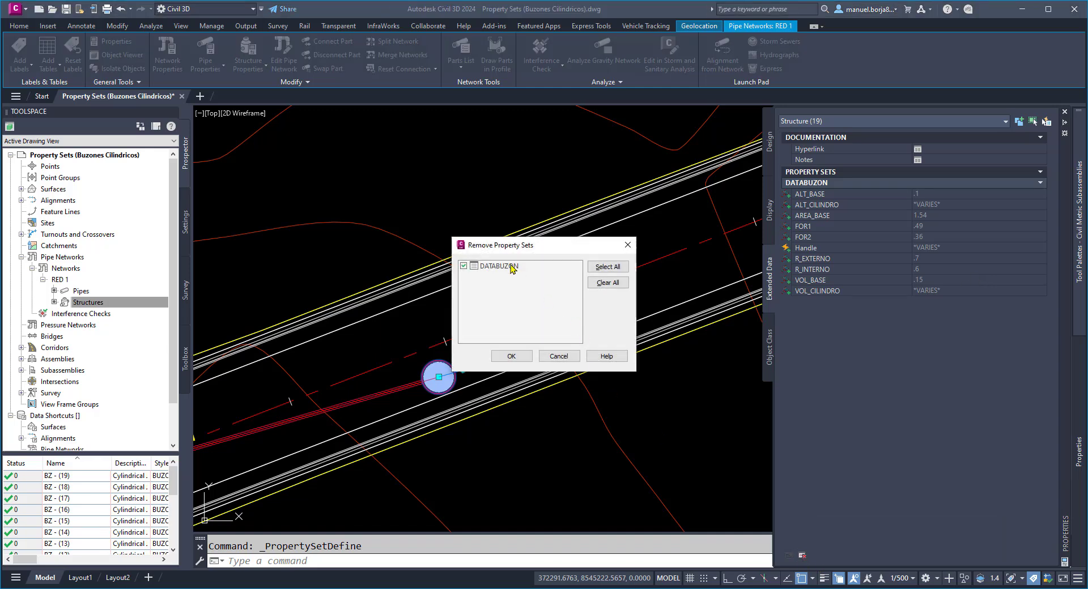
click(511, 266)
click(511, 356)
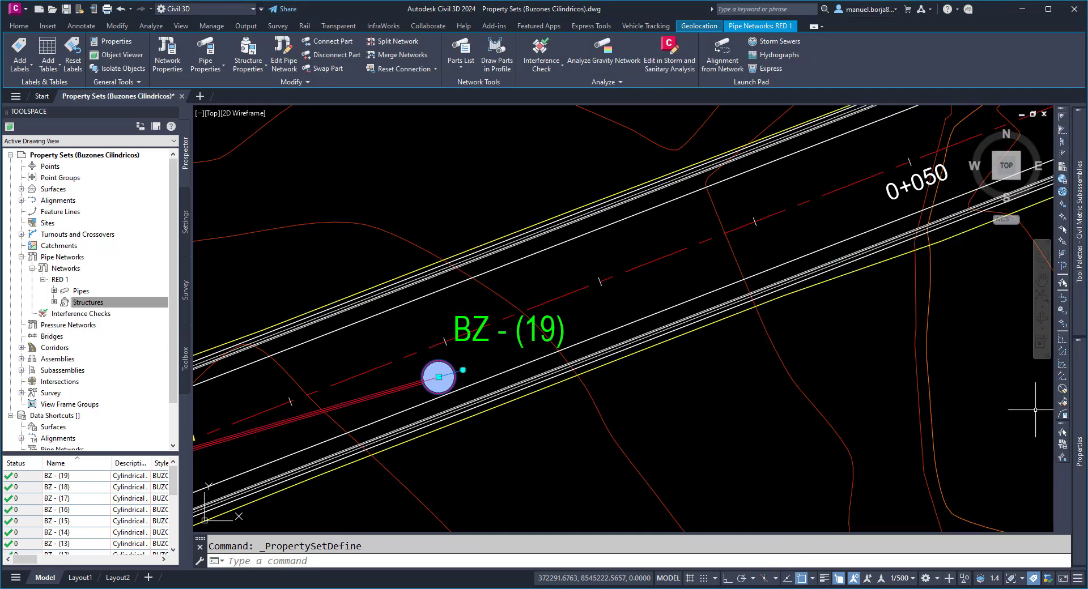
Attach the DATABUZON property set to all the selected structures again and clear the selection
mouse_move(1078, 396)
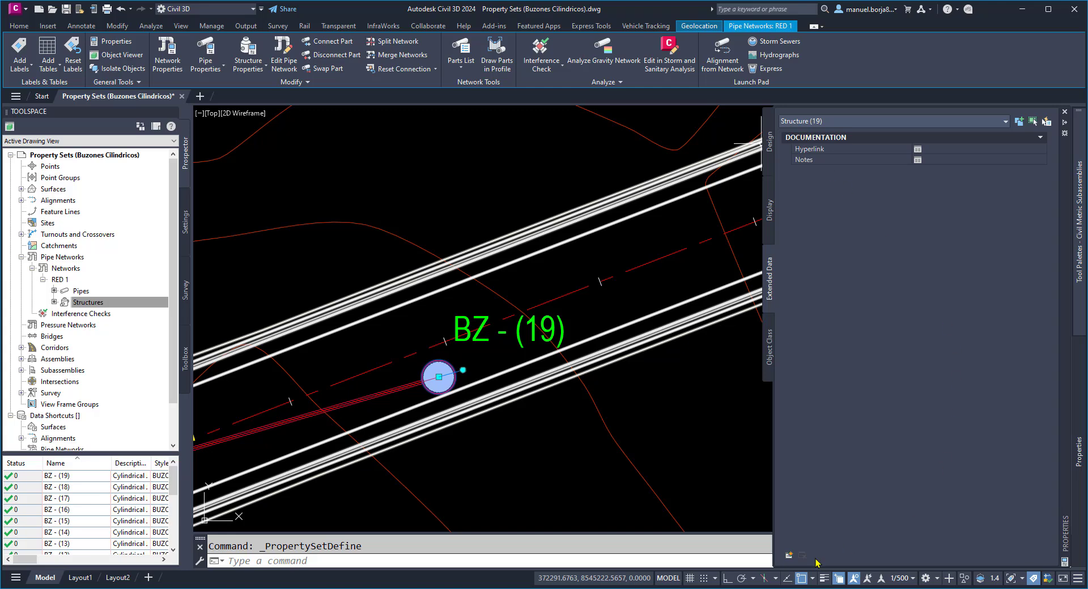
click(789, 555)
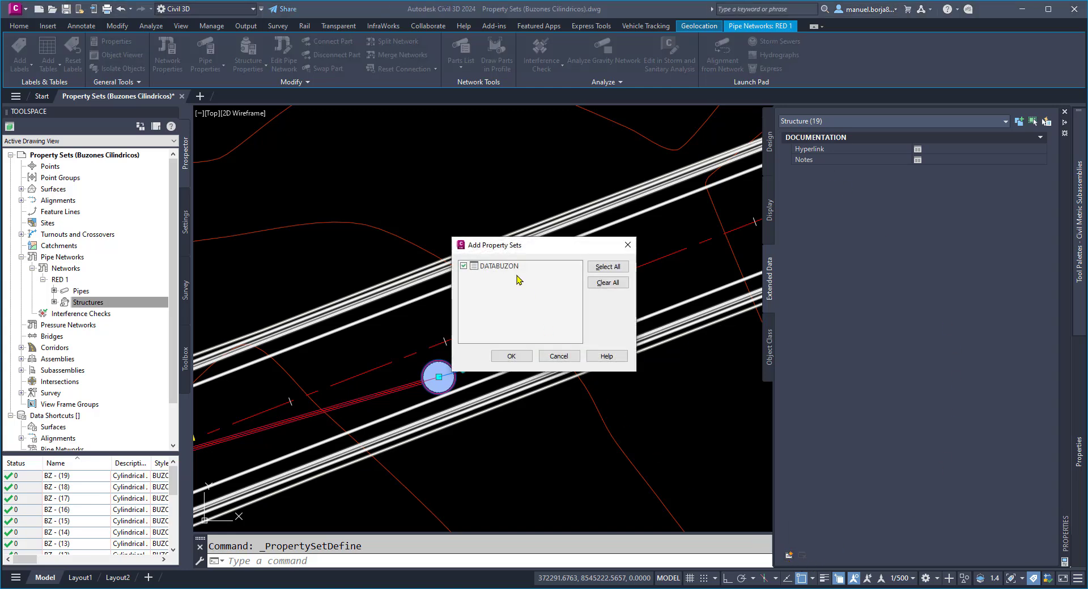
click(510, 267)
click(525, 357)
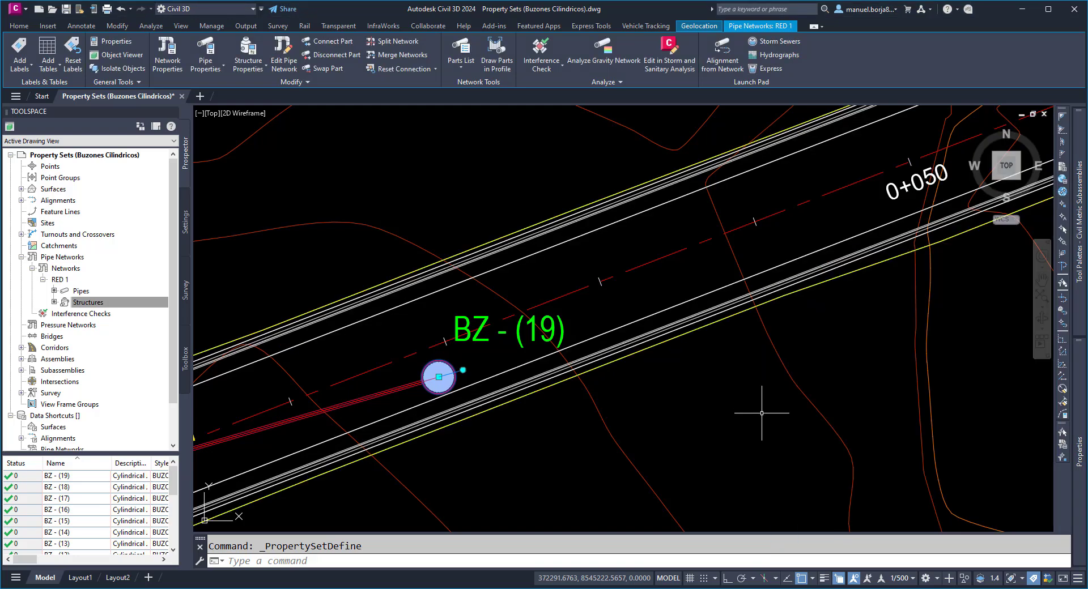
key(Escape)
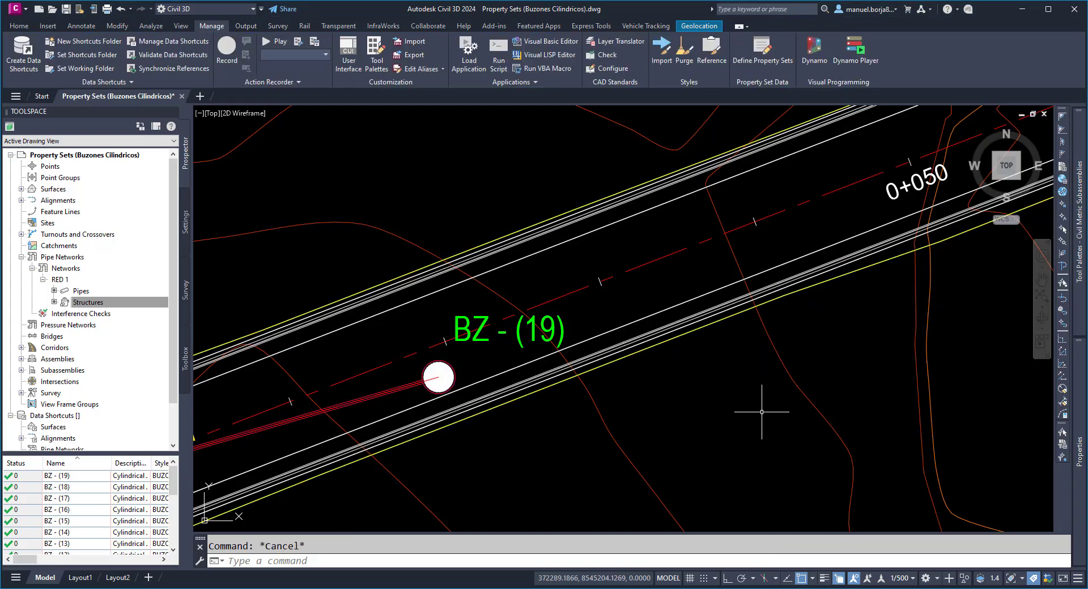
Select structure BZ - (19) and review its DATABUZON values in the extended data
click(458, 369)
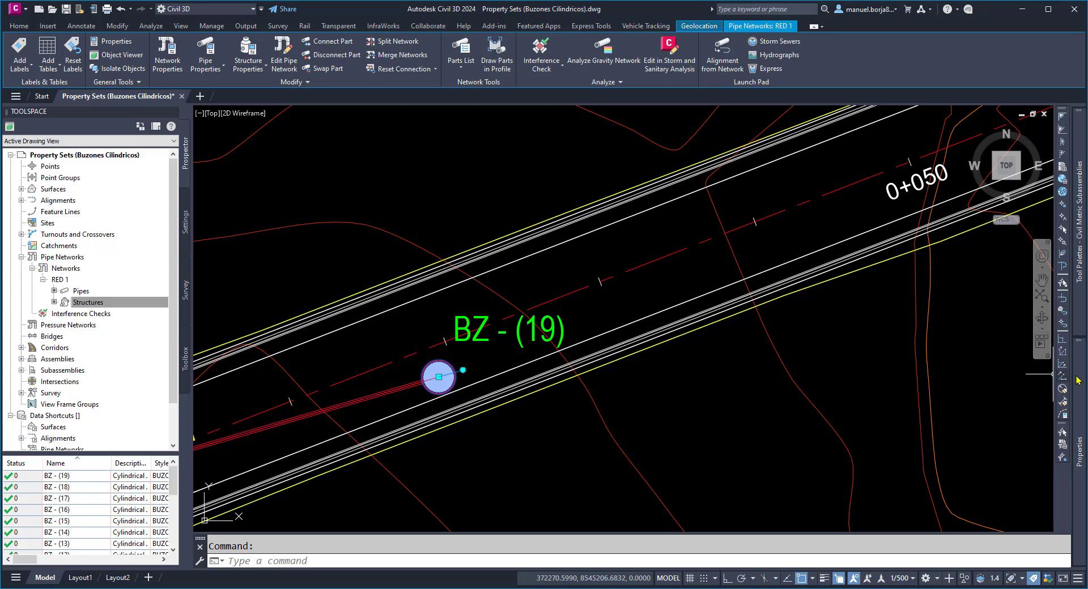
mouse_move(1077, 381)
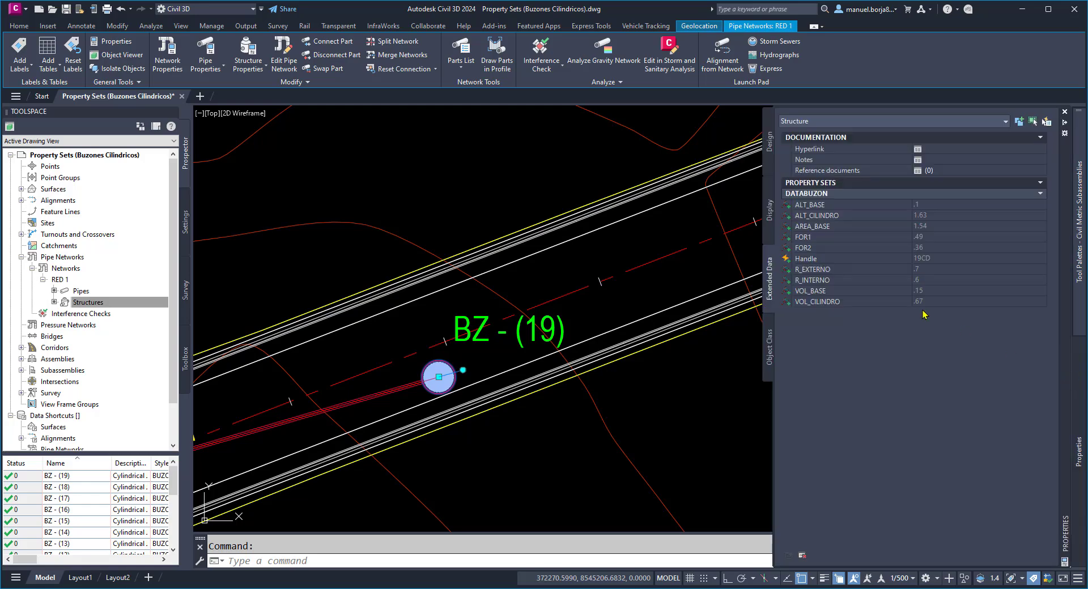
Select structure BZ - (18) and review its DATABUZON values in the extended data
key(Escape)
scroll(615, 337, down, 7)
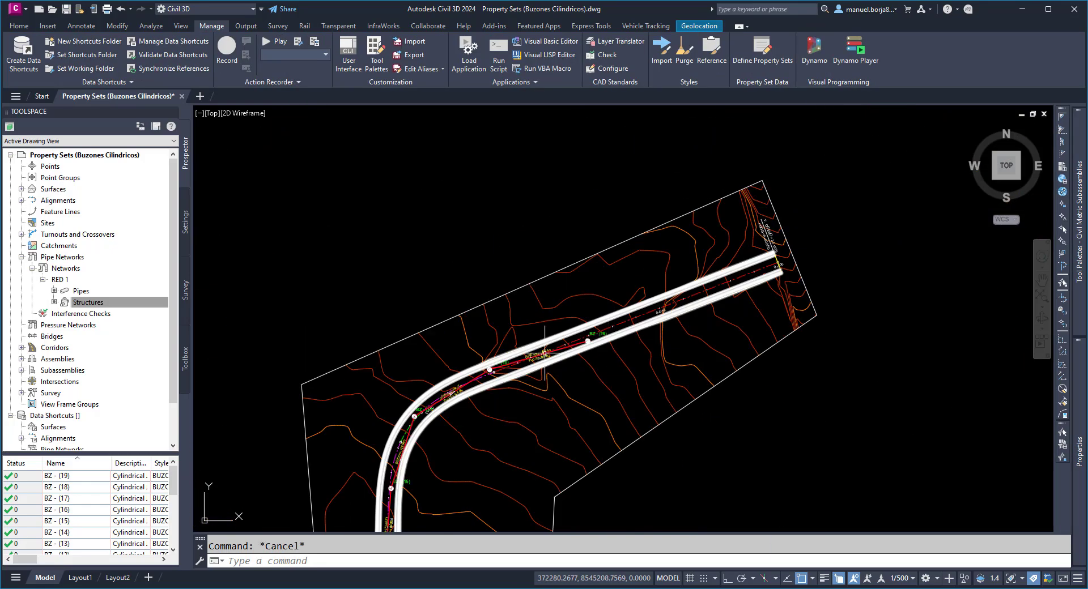
scroll(491, 372, up, 7)
click(487, 339)
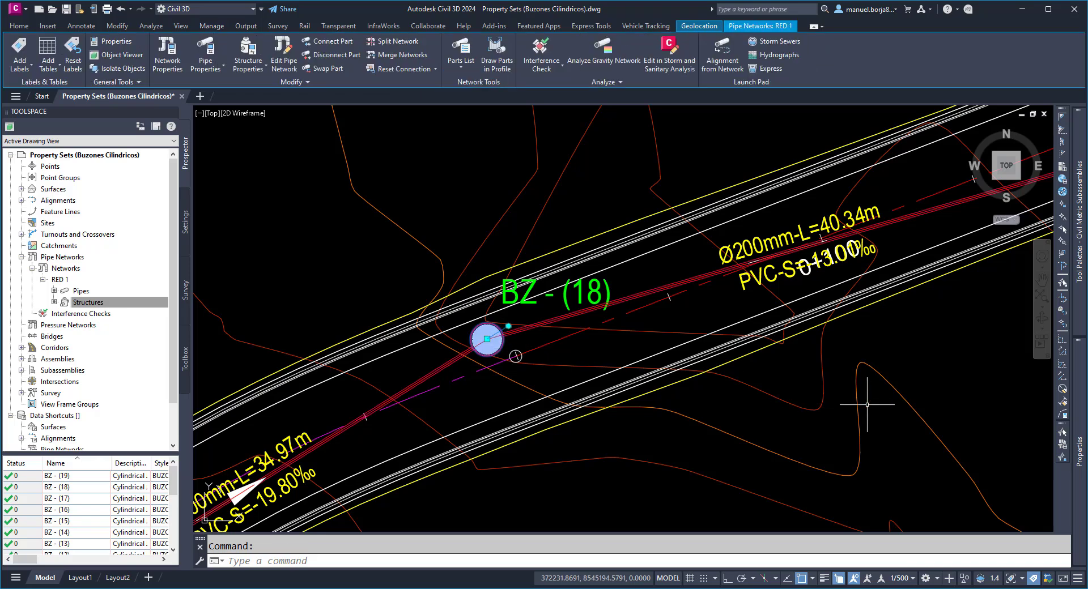
mouse_move(1077, 380)
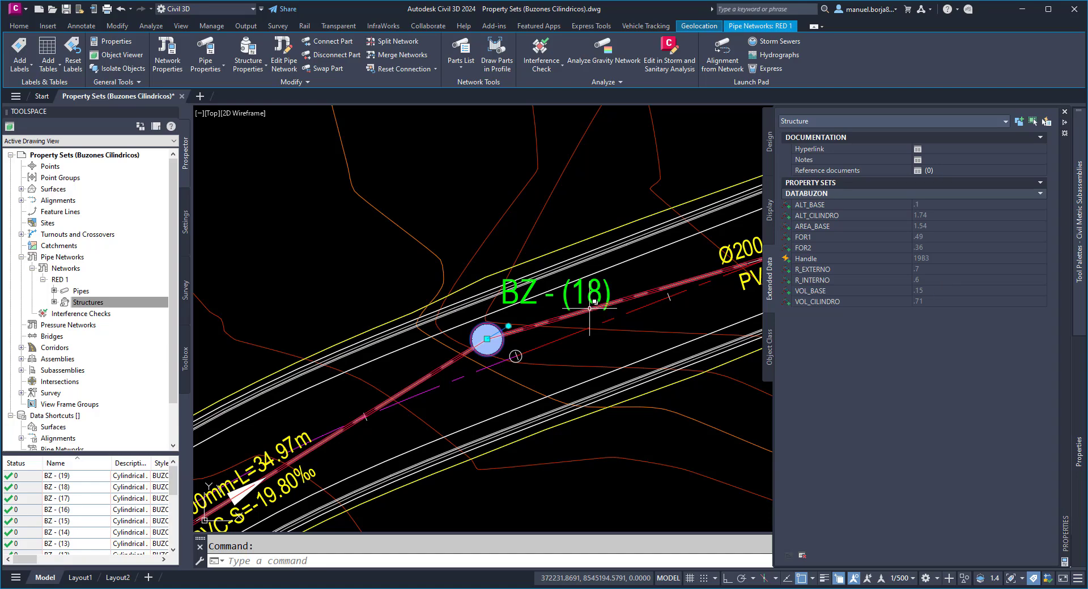
key(Escape)
Select structure BZ - (17) and review its DATABUZON values, including the VOL_CILINDRO formula
scroll(554, 448, down, 5)
scroll(489, 341, up, 4)
scroll(450, 308, up, 2)
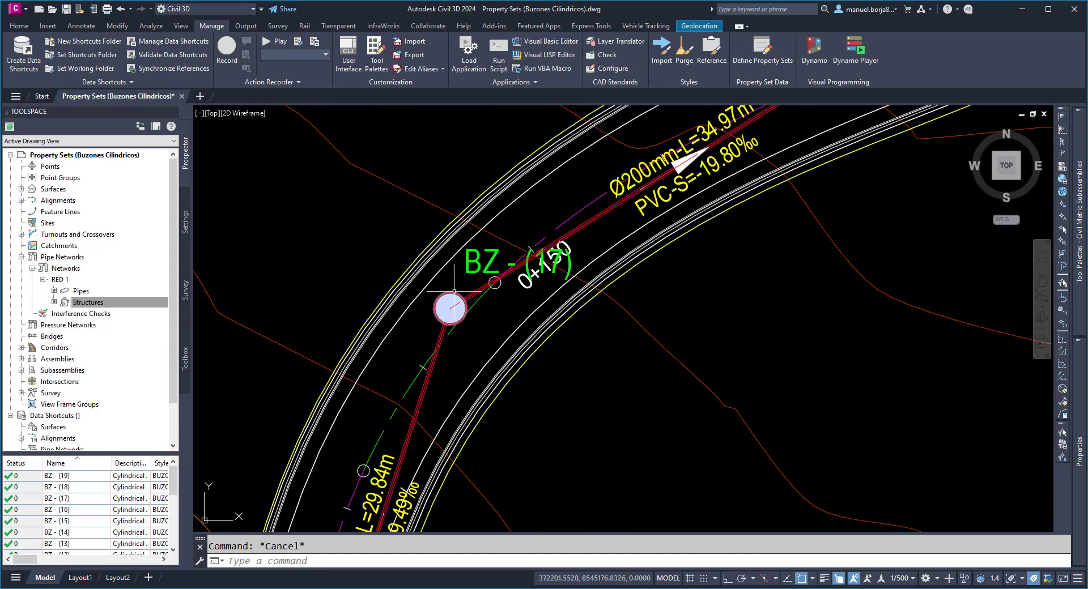
click(452, 289)
click(447, 294)
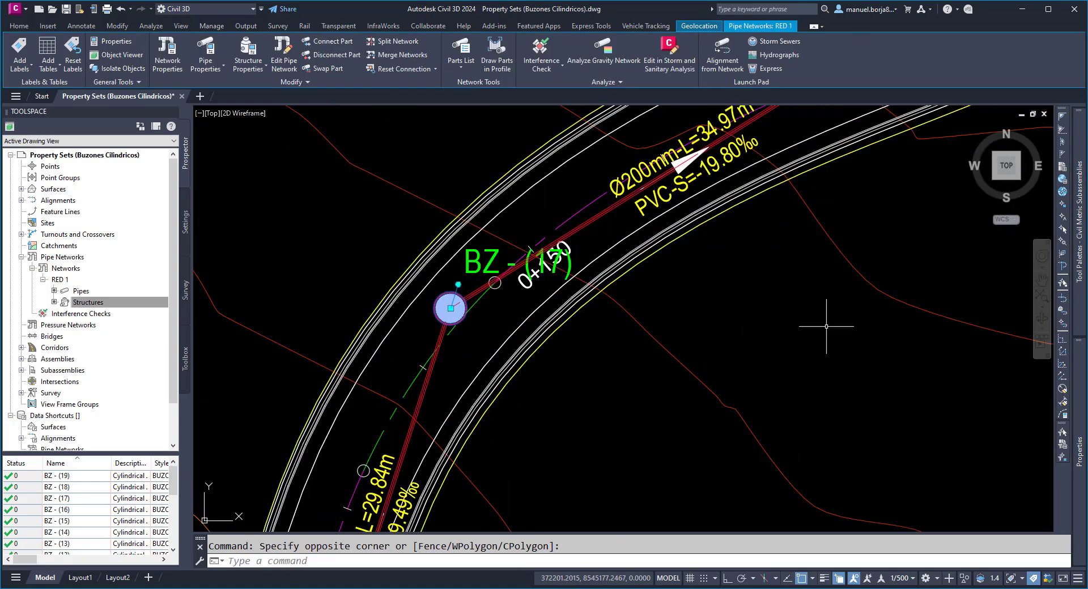
mouse_move(1078, 351)
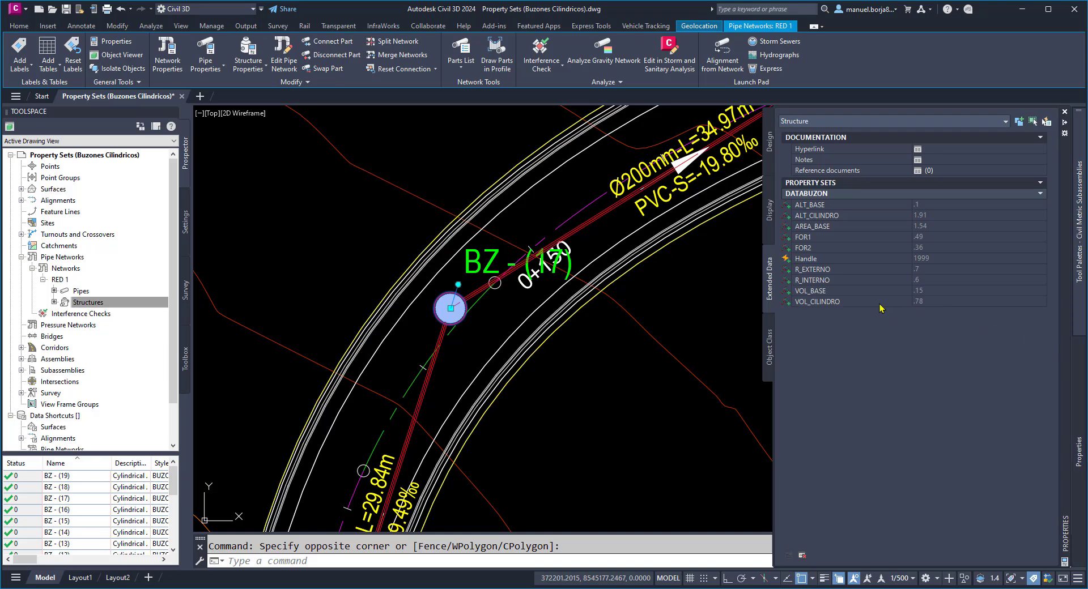
mouse_move(867, 307)
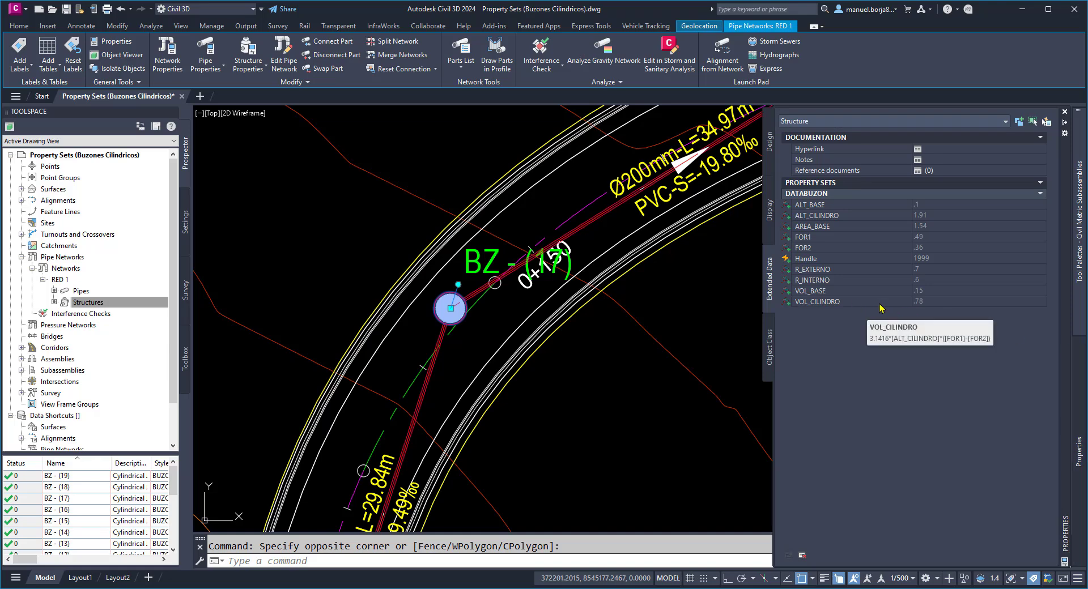
key(Escape)
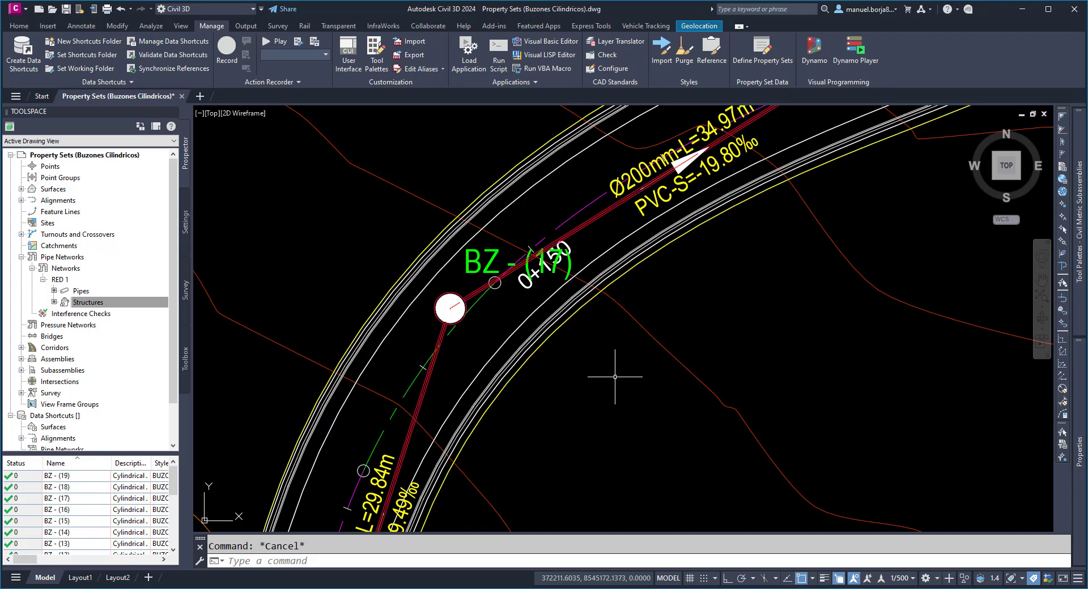
Add a formula property VOL_TOTAL to the DATABUZON definition as [VOL_BASE]+[VOL_CILINDRO] and save the definition
click(776, 64)
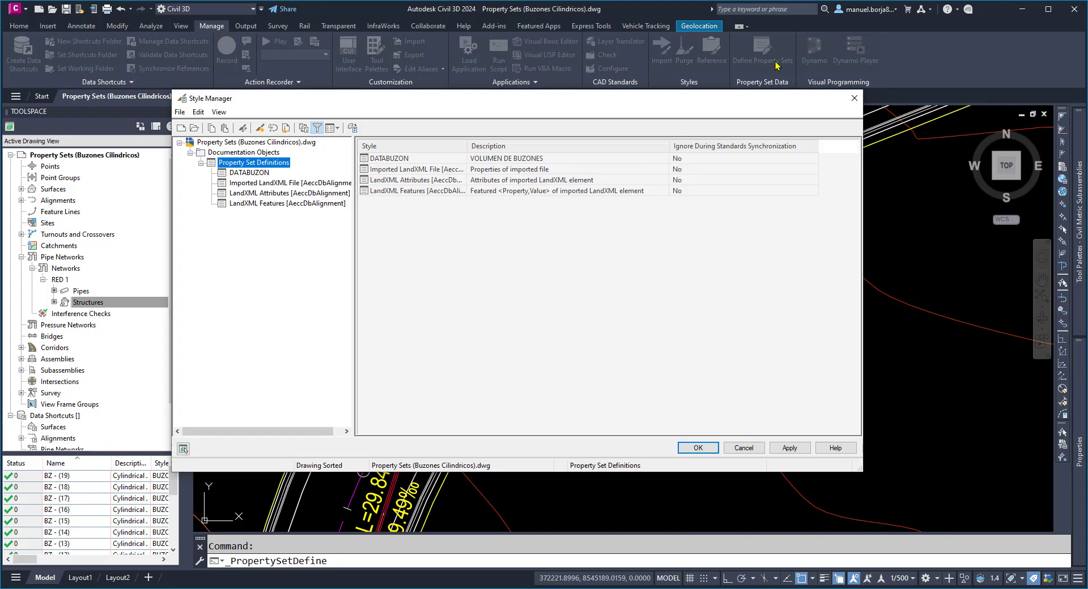
click(233, 175)
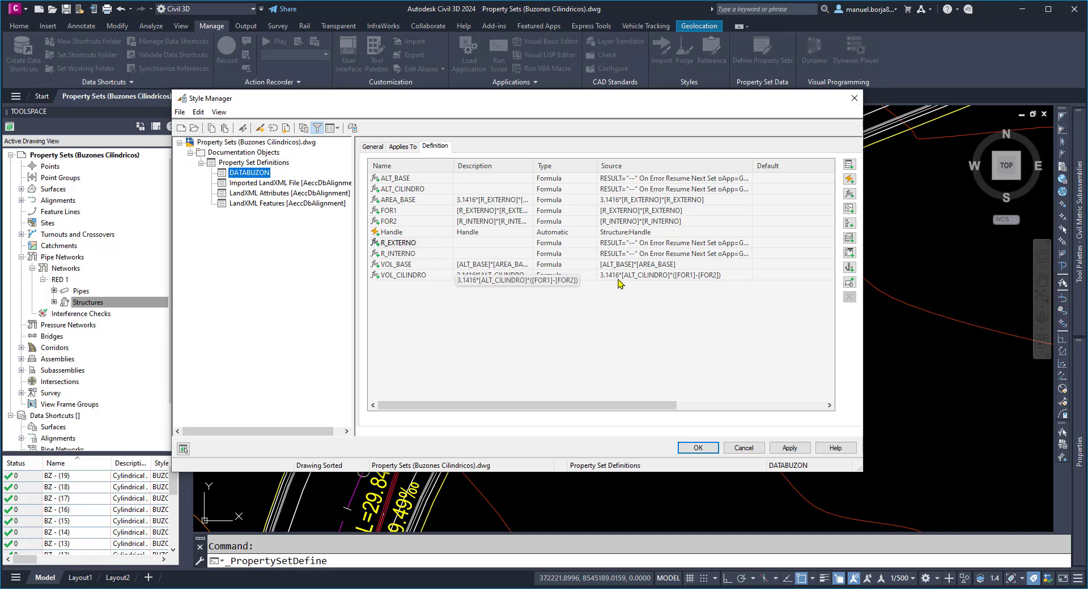
click(850, 194)
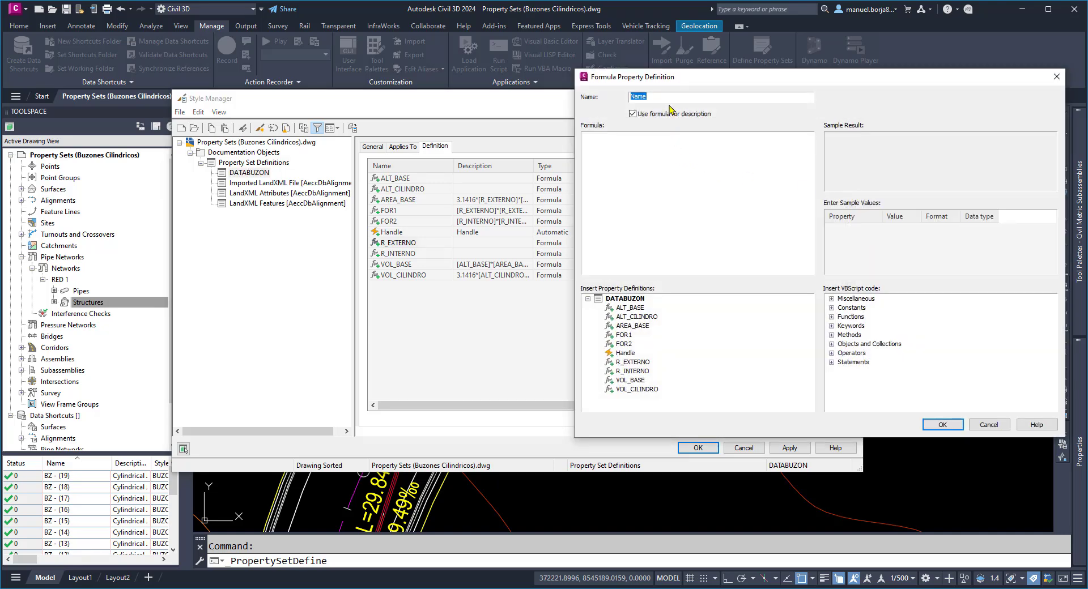
text(VOL_TOTAL)
double_click(635, 380)
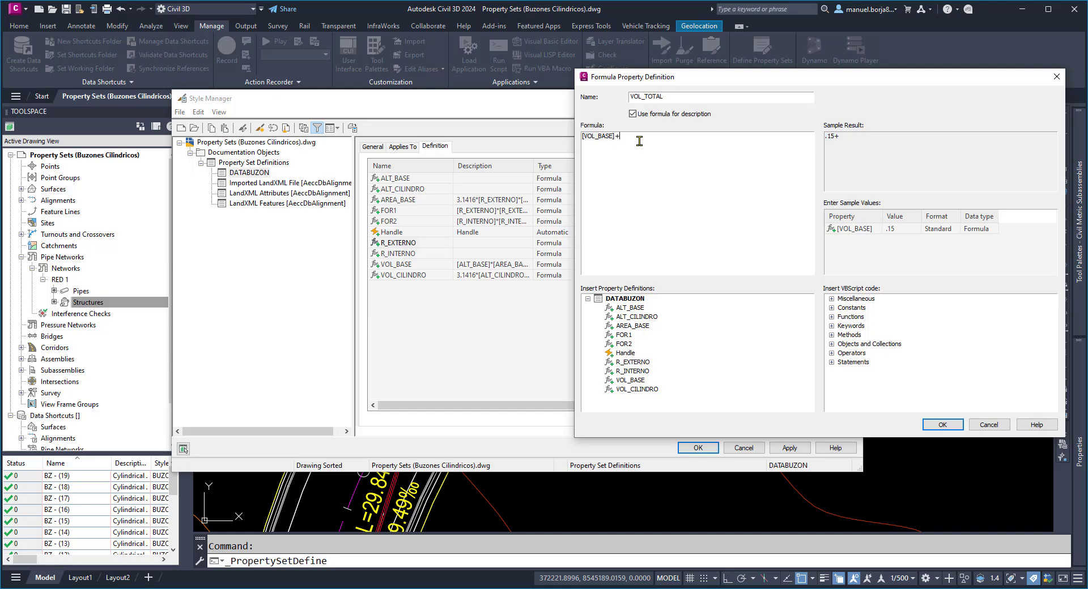
double_click(643, 390)
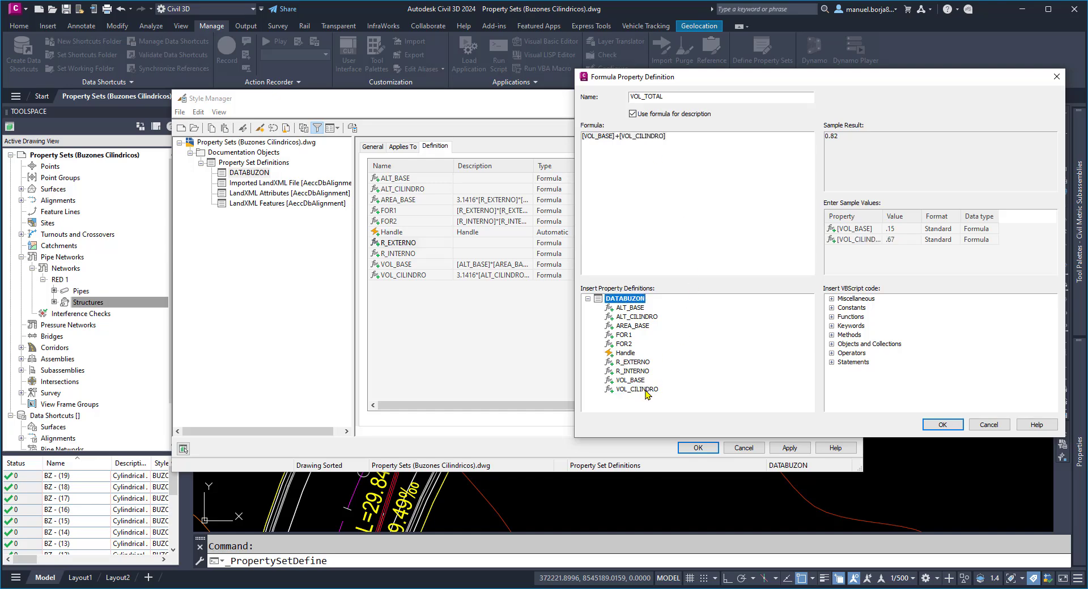
click(943, 428)
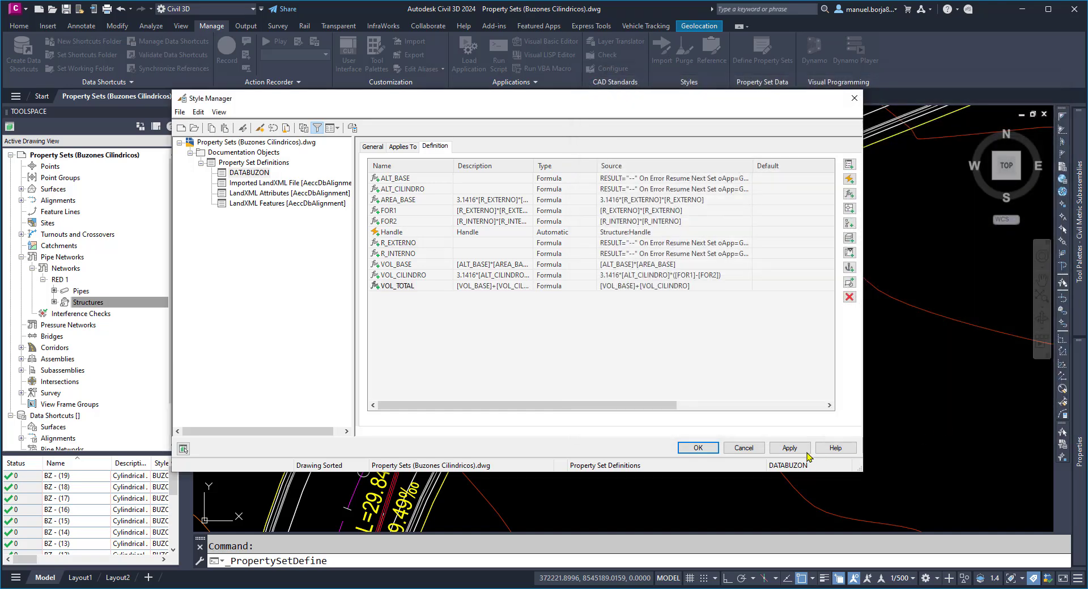
click(789, 448)
click(698, 448)
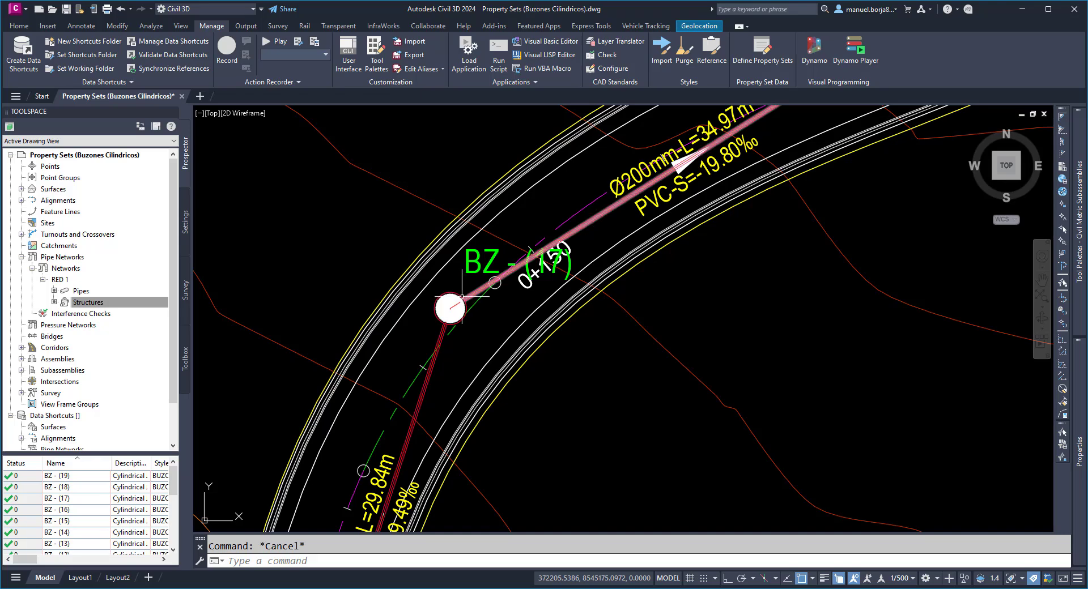
Check the VOL_TOTAL value of structure BZ - (17) in its extended data
click(450, 309)
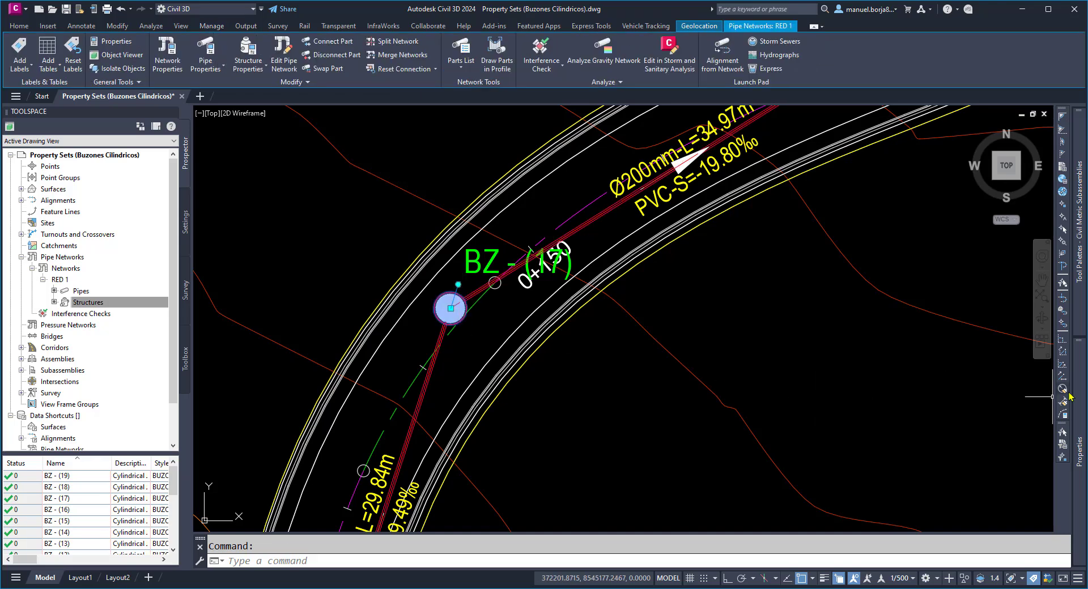
mouse_move(1078, 397)
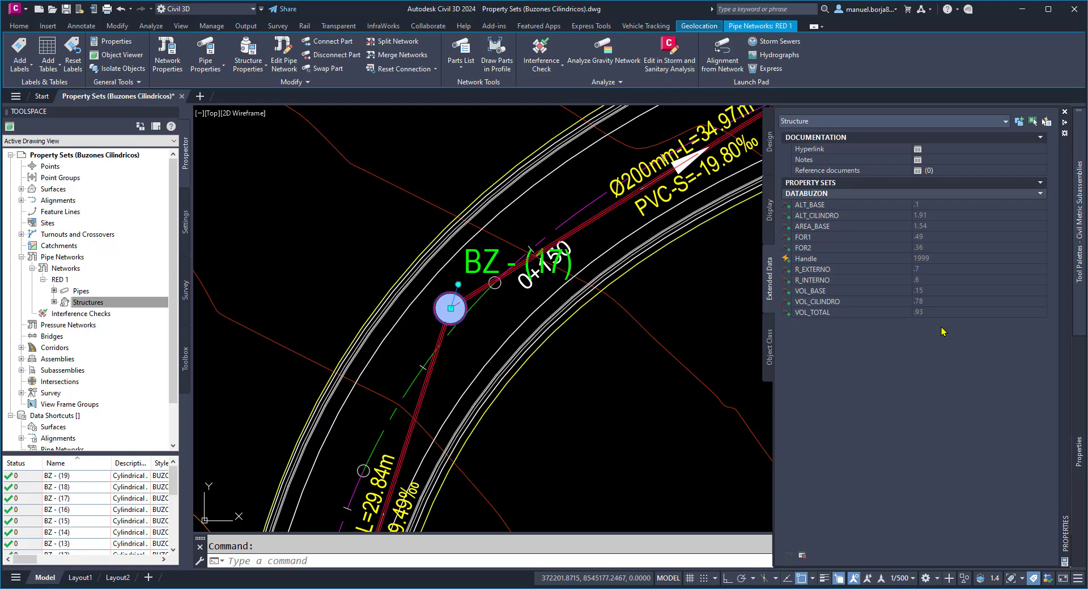
key(Escape)
Check the VOL_TOTAL value of structure BZ - (19) in its extended data and save the drawing
scroll(560, 408, down, 5)
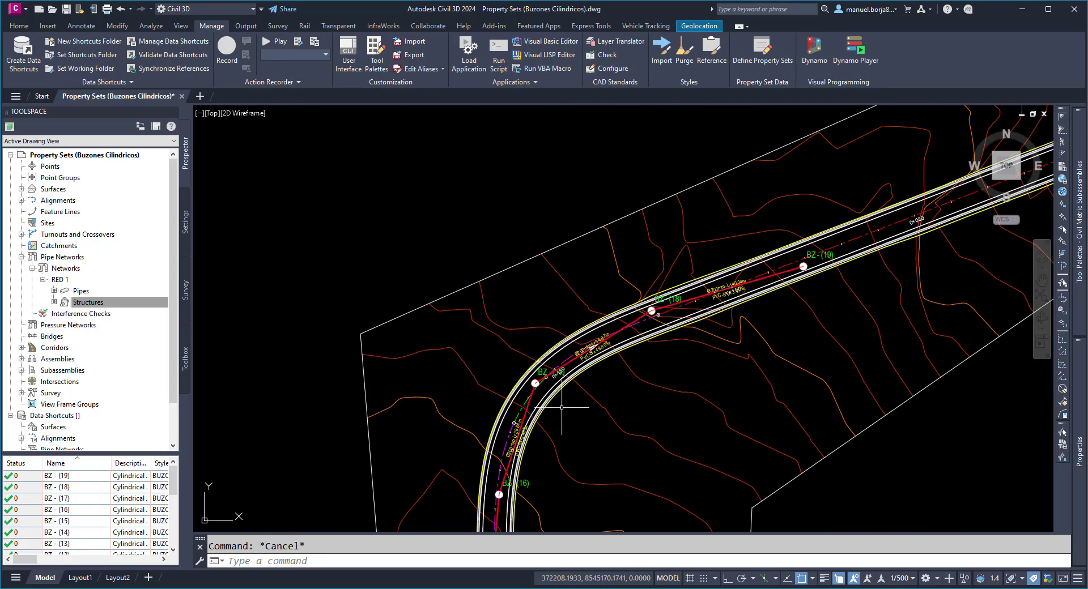
scroll(756, 260, up, 5)
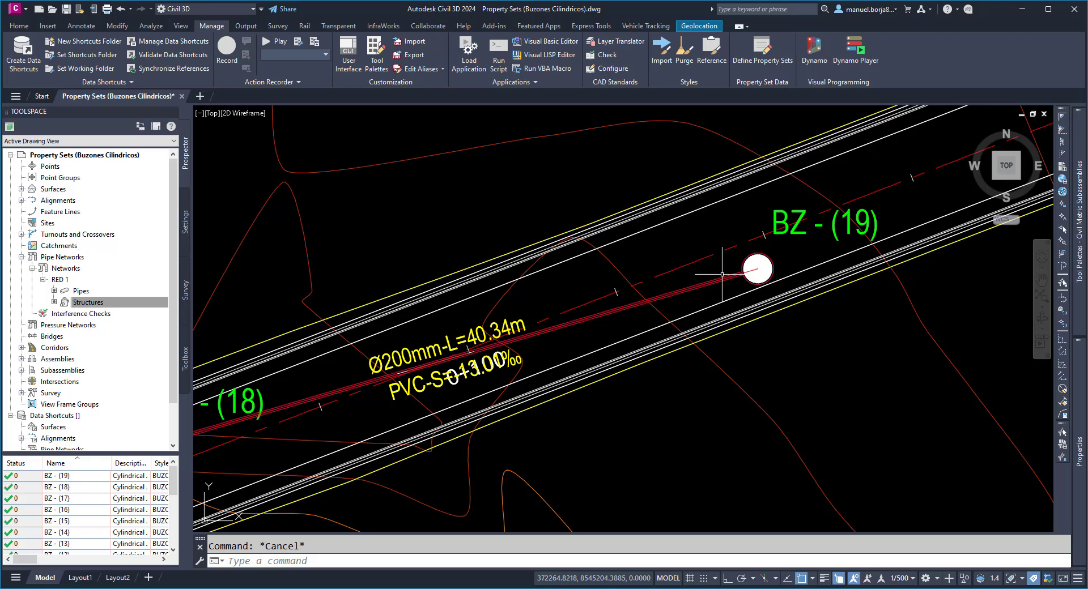
click(764, 253)
mouse_move(1082, 374)
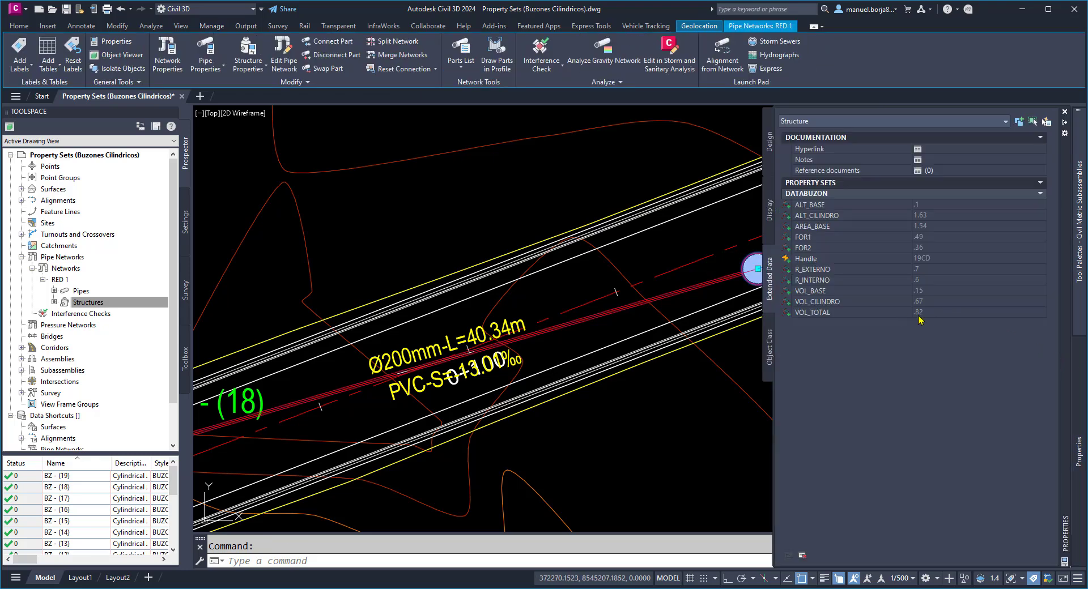
key(Escape)
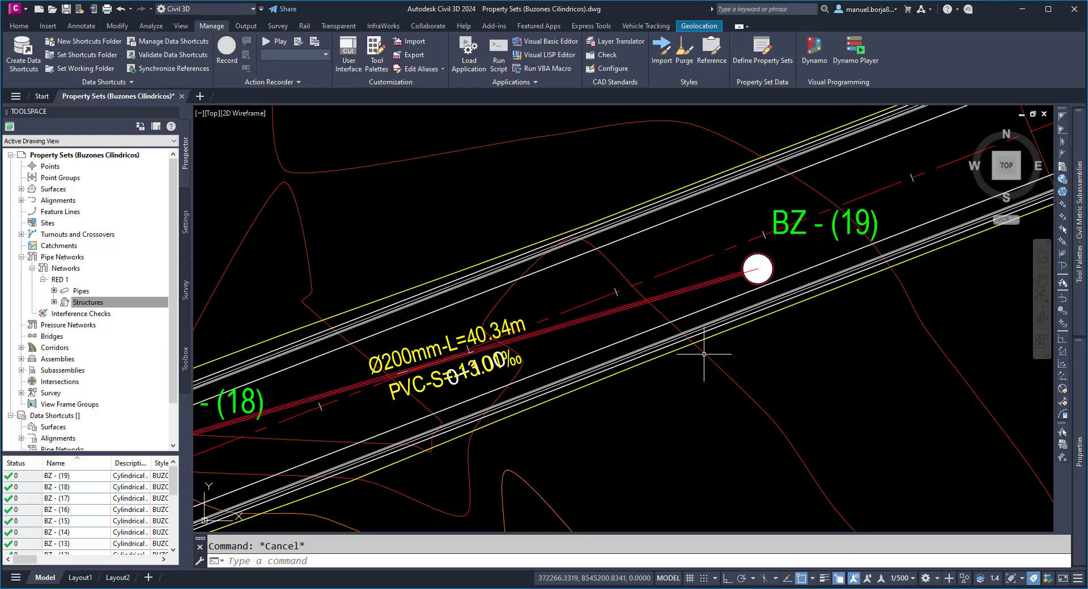
scroll(702, 354, down, 3)
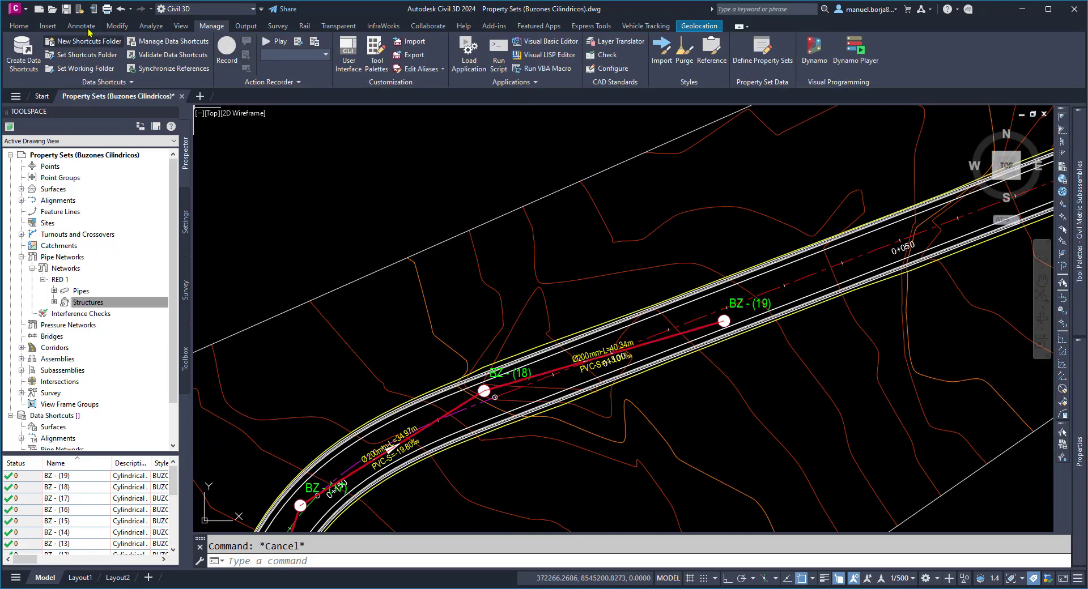
click(67, 9)
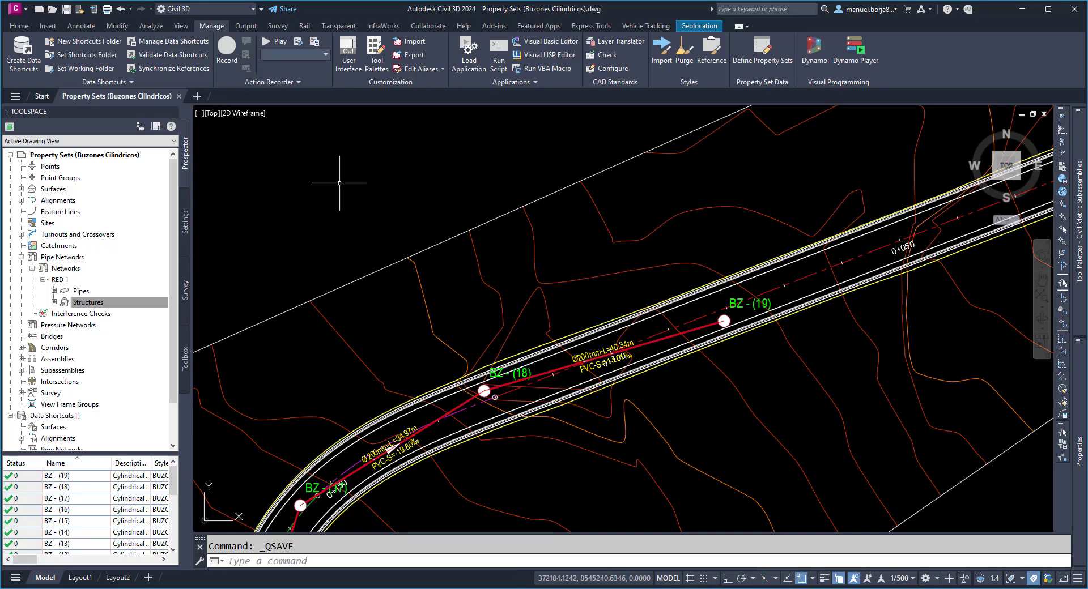
Review the DATABUZON values of structure BZ - (15) and save the drawing again
scroll(354, 399, down, 2)
middle_drag(349, 391, 499, 33)
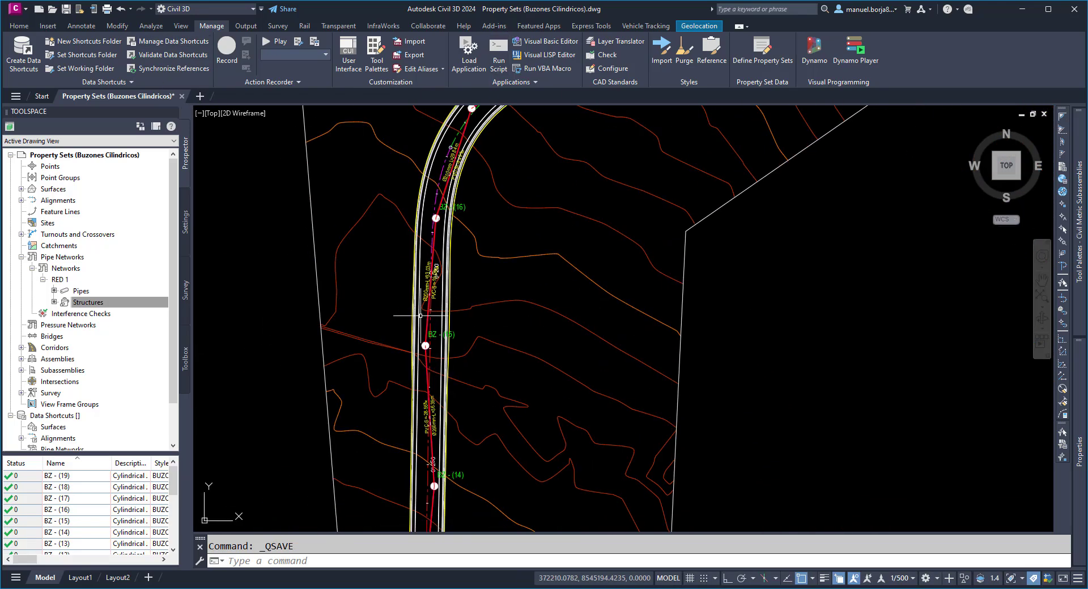
scroll(420, 315, up, 3)
middle_drag(423, 381, 428, 250)
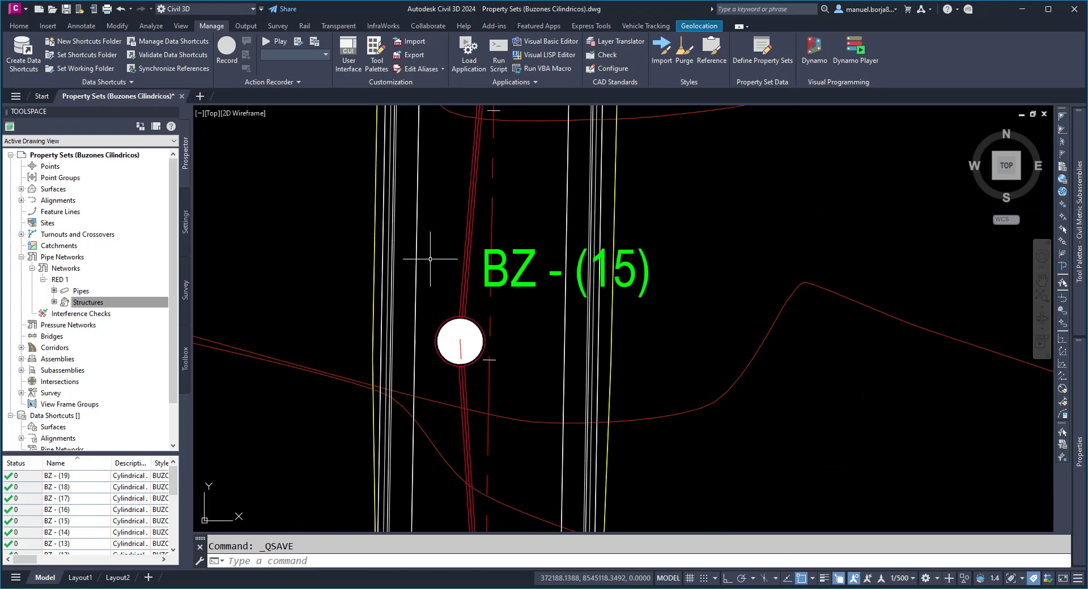
click(452, 315)
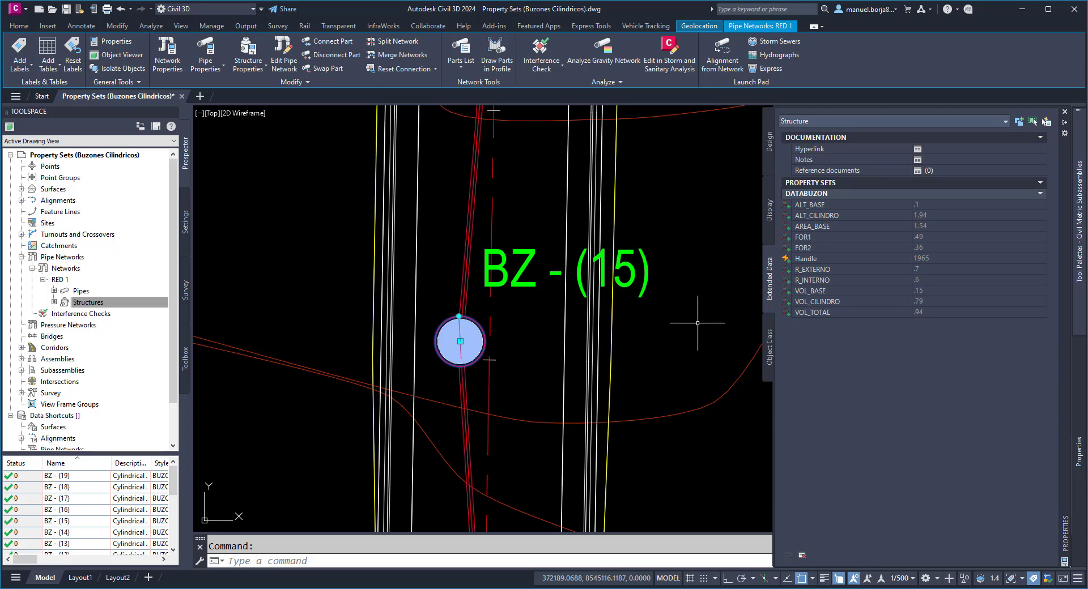
key(Escape)
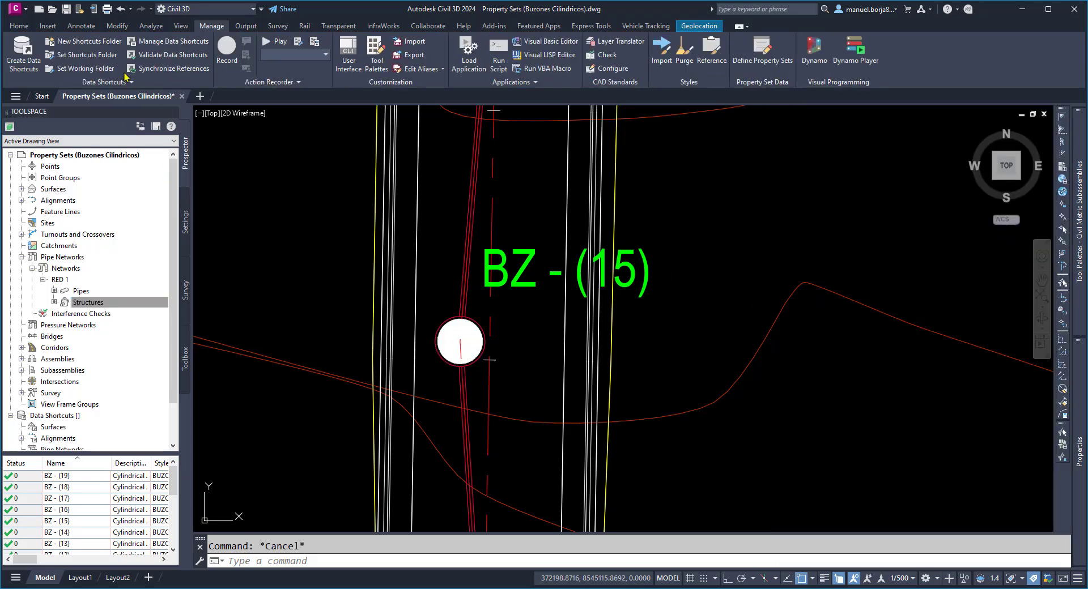
click(66, 8)
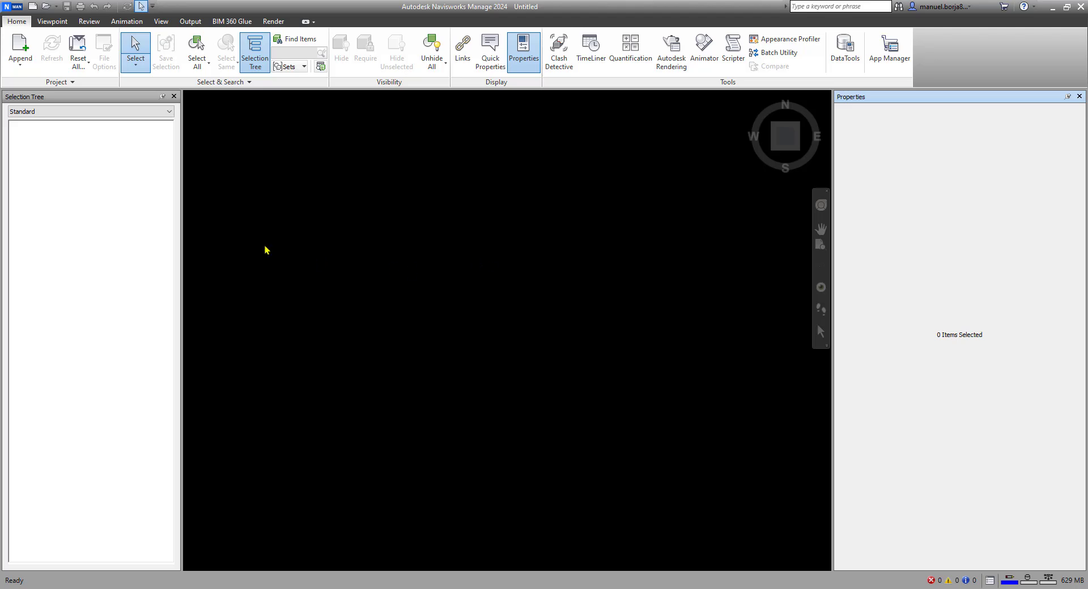
In Navisworks Manage, append the drawing Property Sets (Buzones Cilindricos).dwg from the Ejemplo folder
click(23, 48)
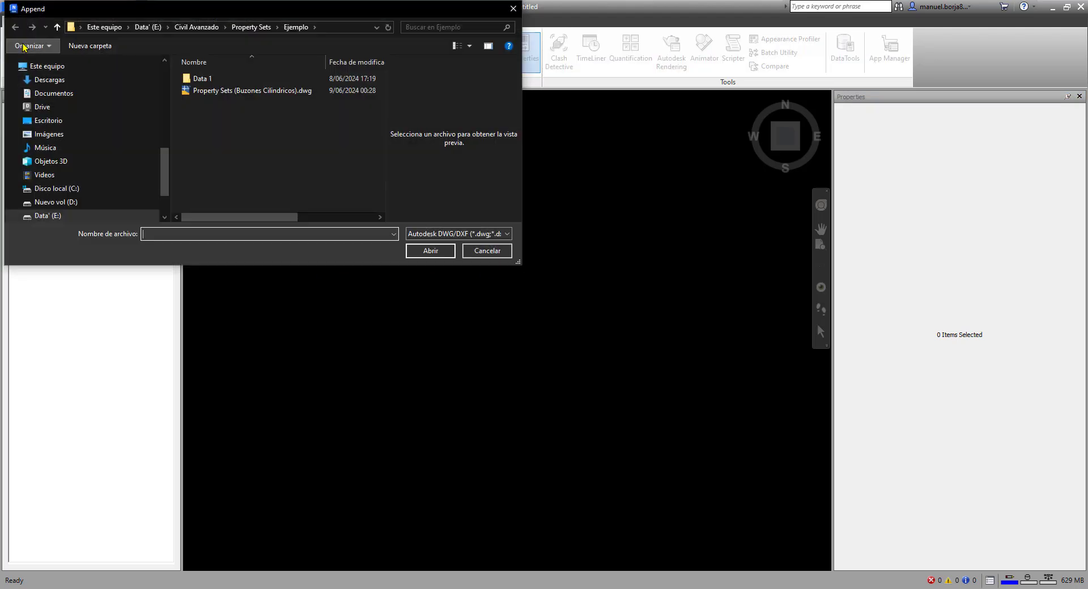
click(225, 91)
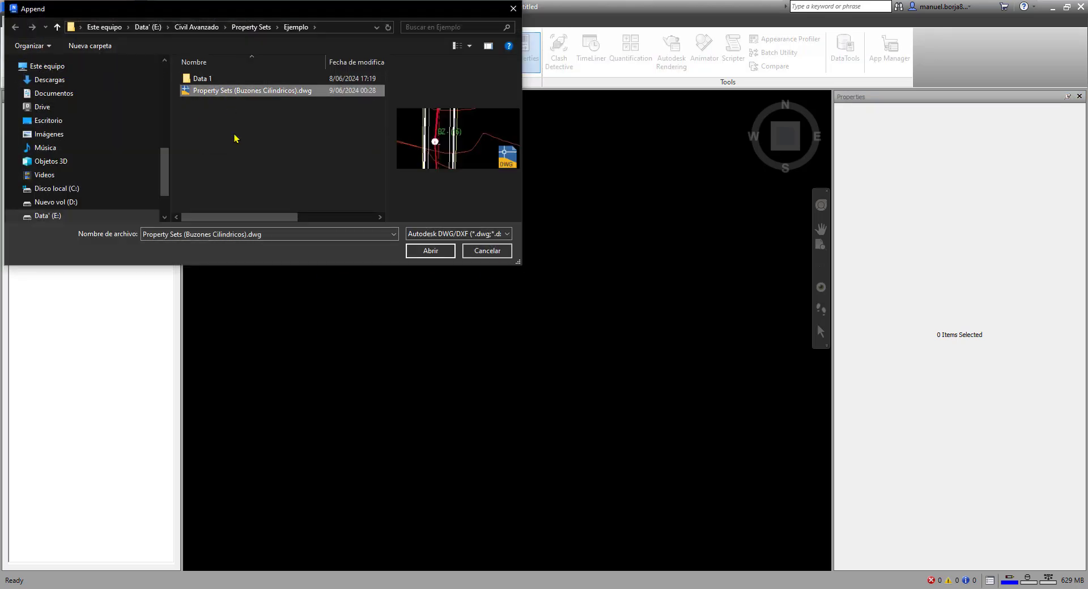
click(428, 254)
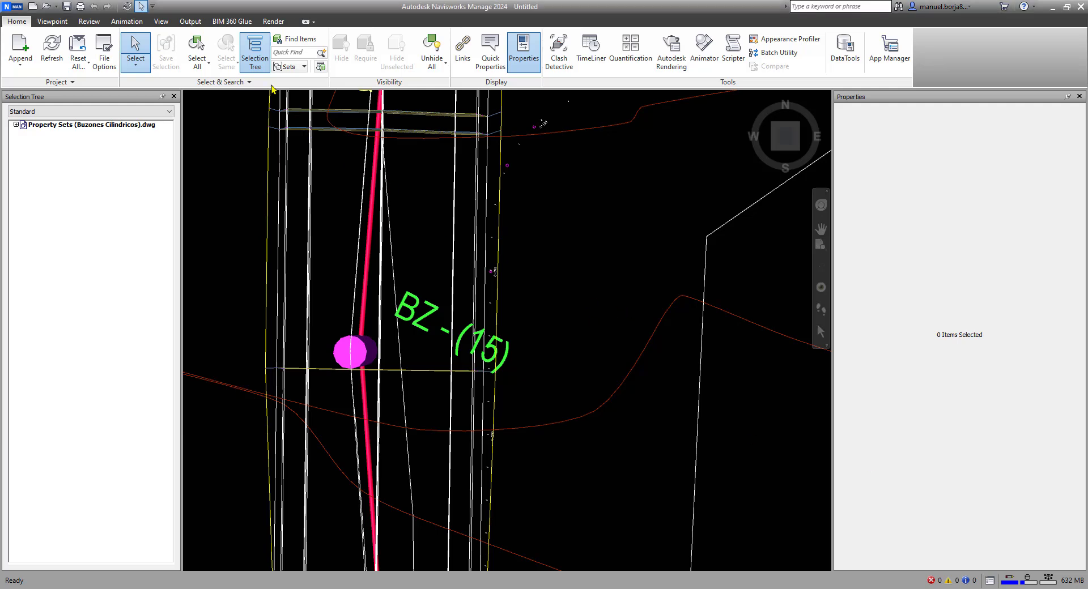
Switch the camera of the appended model from perspective to orthographic
click(62, 23)
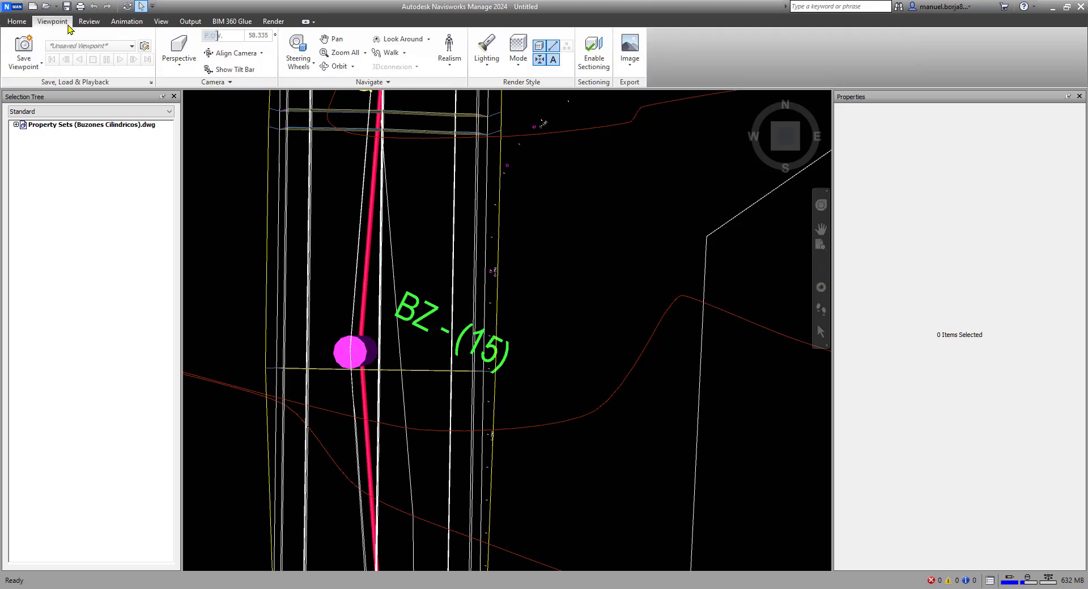
click(178, 54)
click(193, 109)
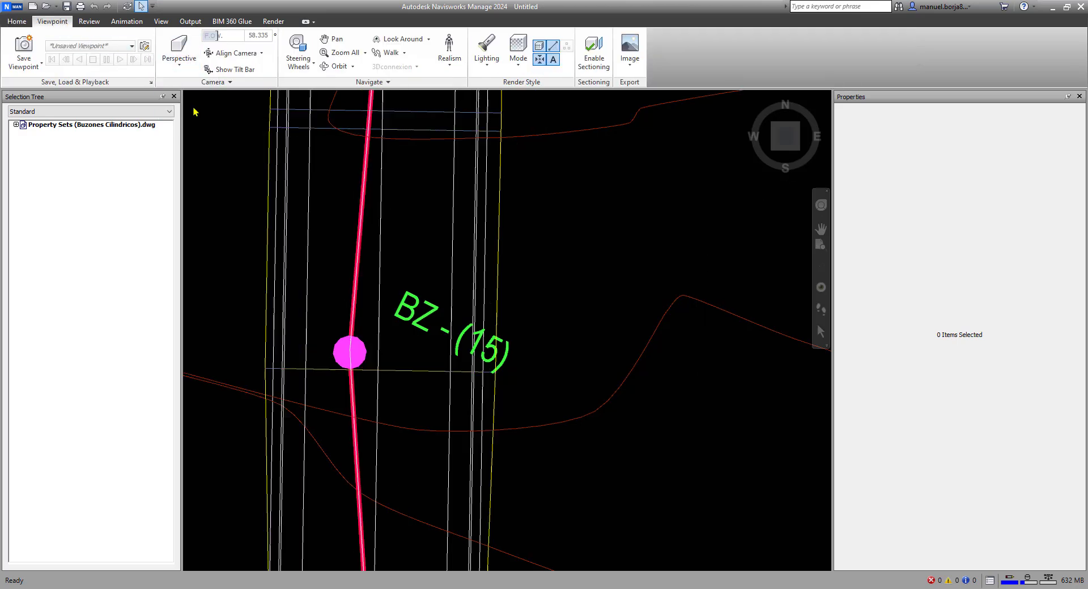
Select structure BZ - (15) in the model and examine its DATABUZON properties, widening the property name column for readability
scroll(405, 428, down, 3)
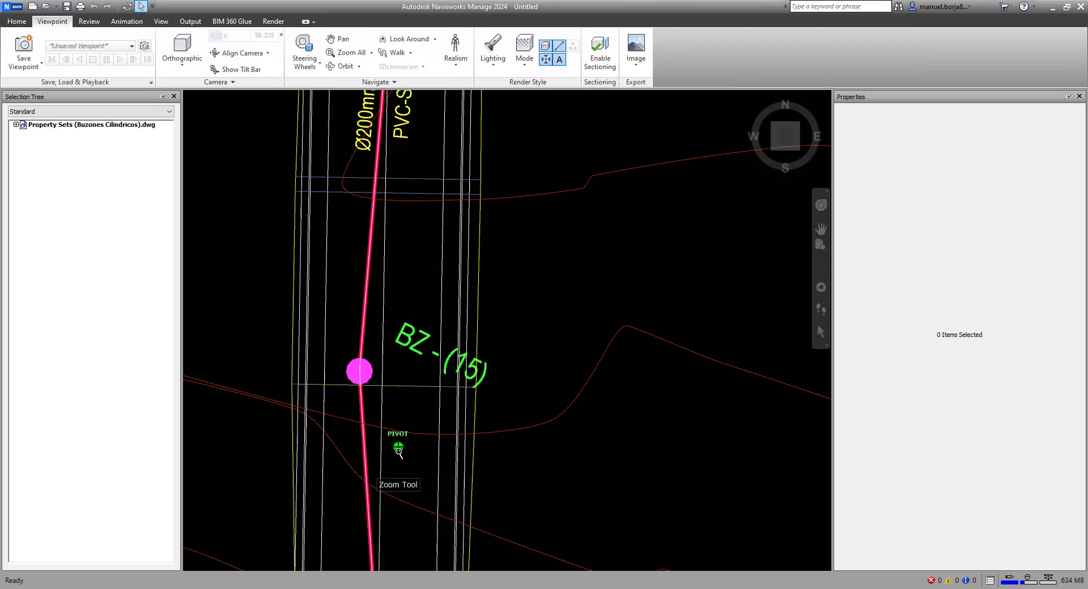
click(369, 364)
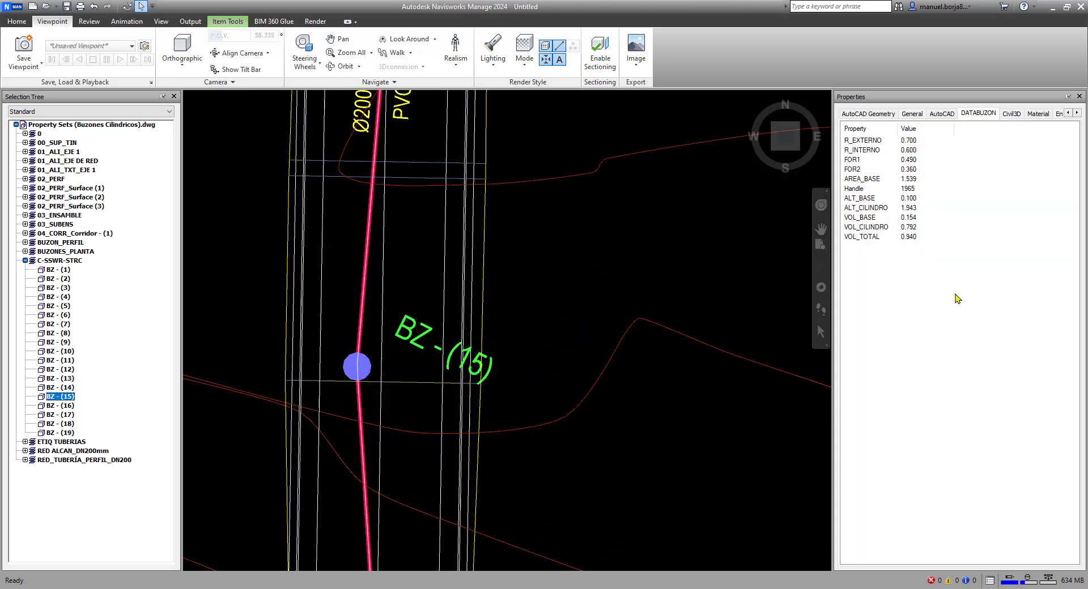
click(946, 115)
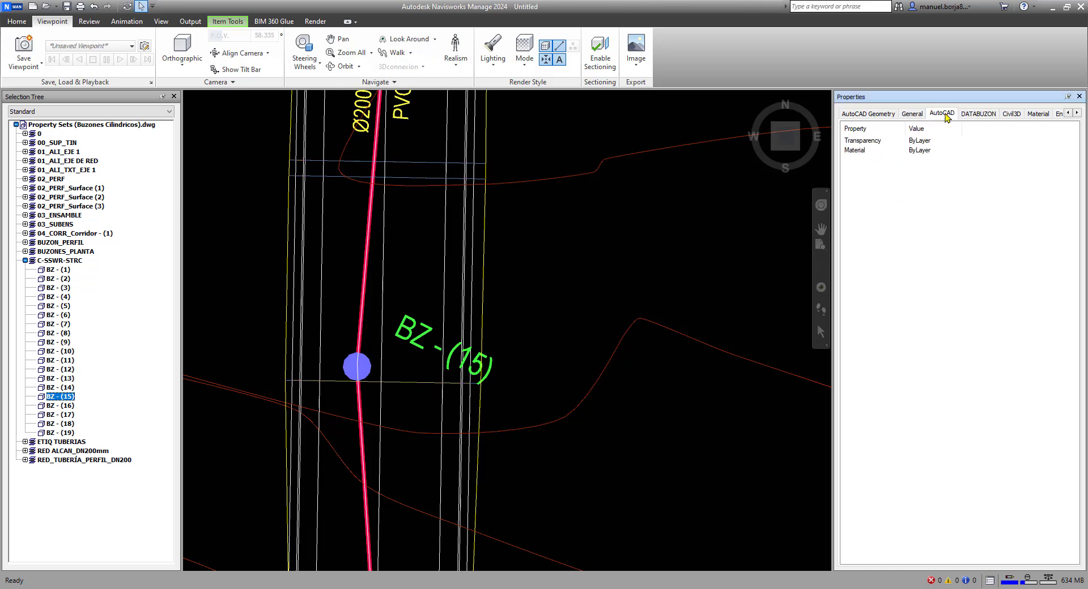
click(974, 114)
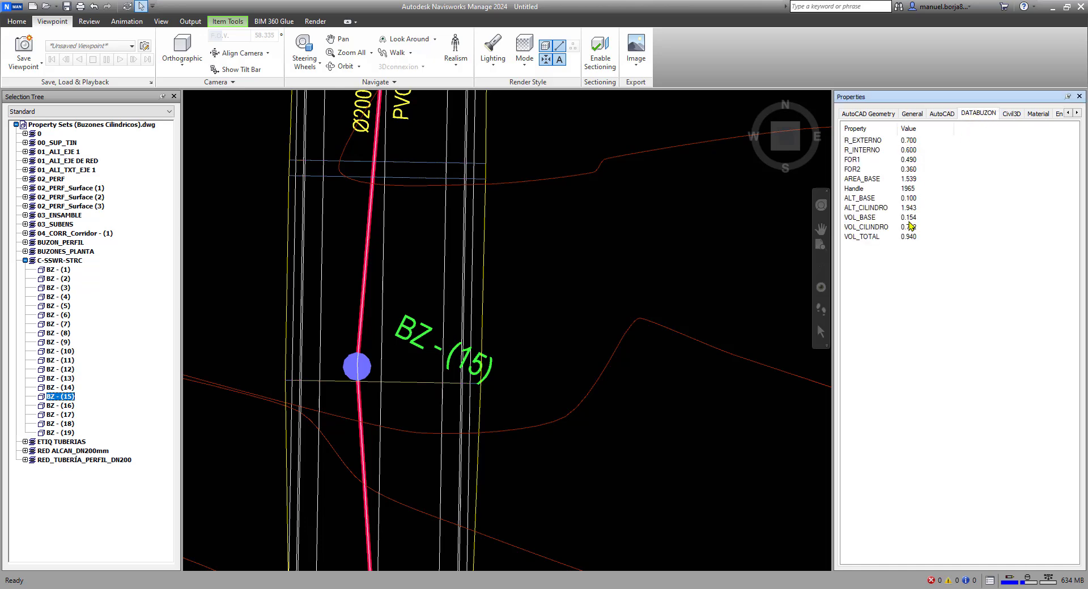
drag(897, 128, 933, 128)
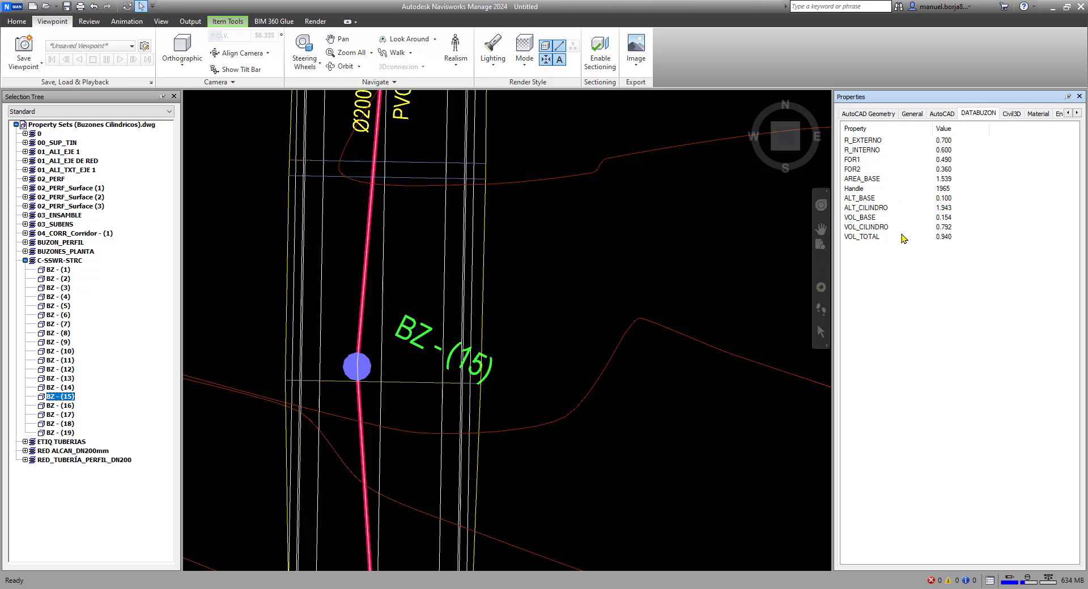
click(875, 243)
click(562, 363)
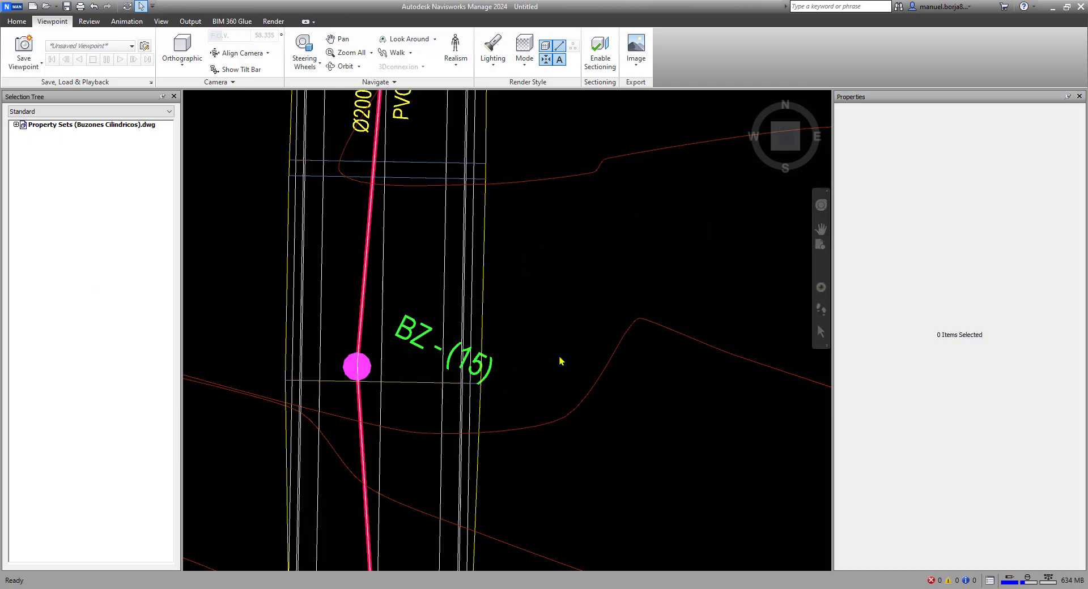
click(368, 366)
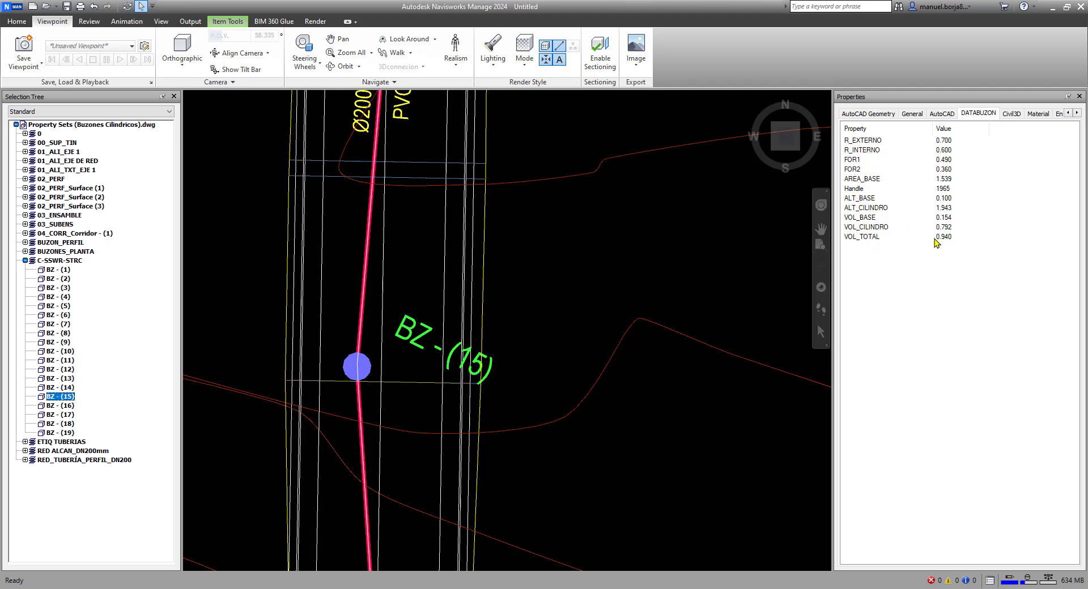